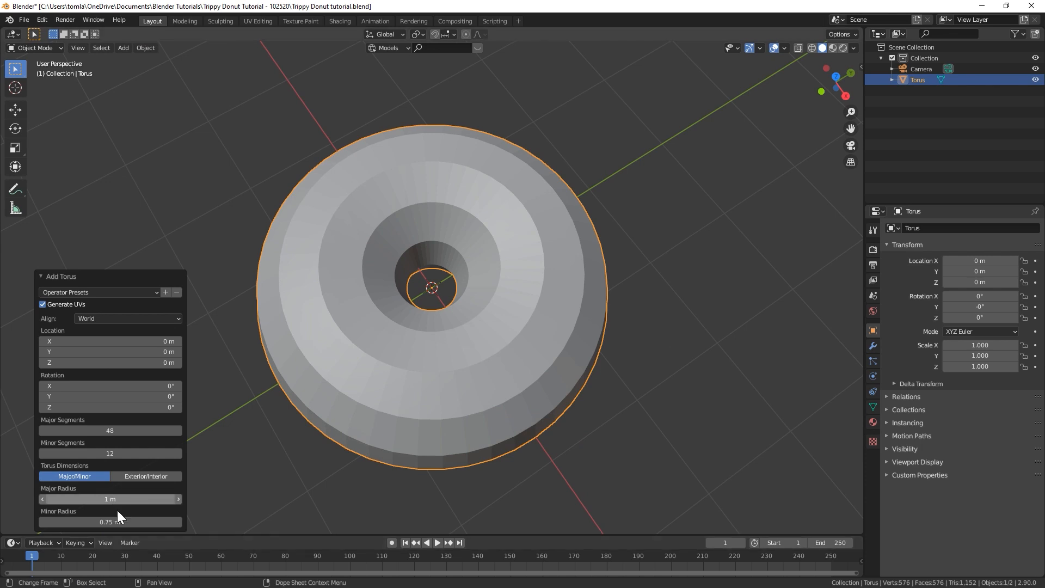
# Set the torus's minor radius to 0.6 m to open up the hole
pyautogui.click(110, 521)
pyautogui.write('0.6')
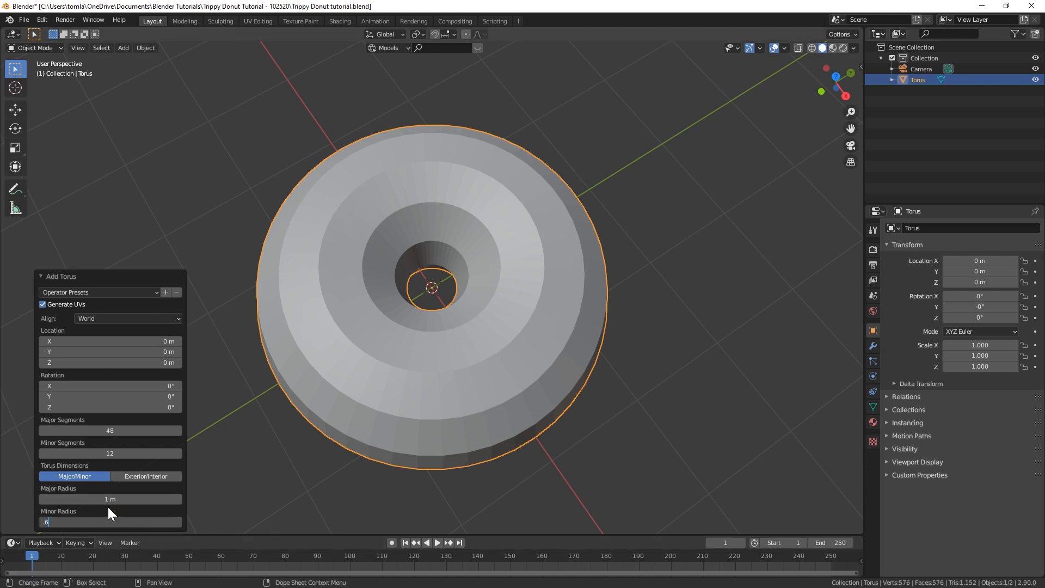
pyautogui.press('Return')
pyautogui.moveTo(242, 277); pyautogui.dragTo(418, 213, button='middle')
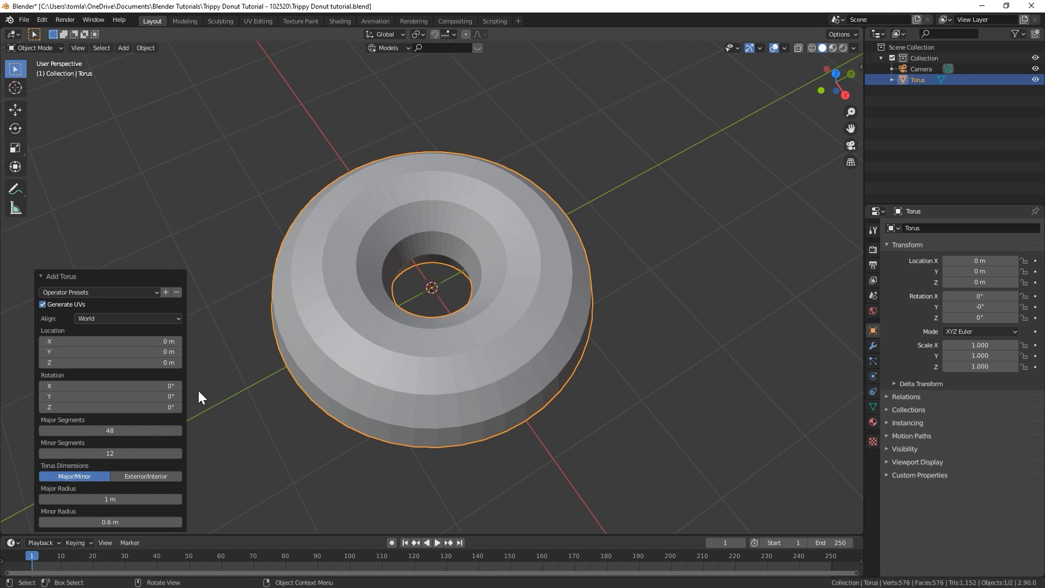
# Set the torus's minor segments to 48 for a smoother ring cross-section
pyautogui.click(125, 452)
pyautogui.write('48')
pyautogui.press('Return')
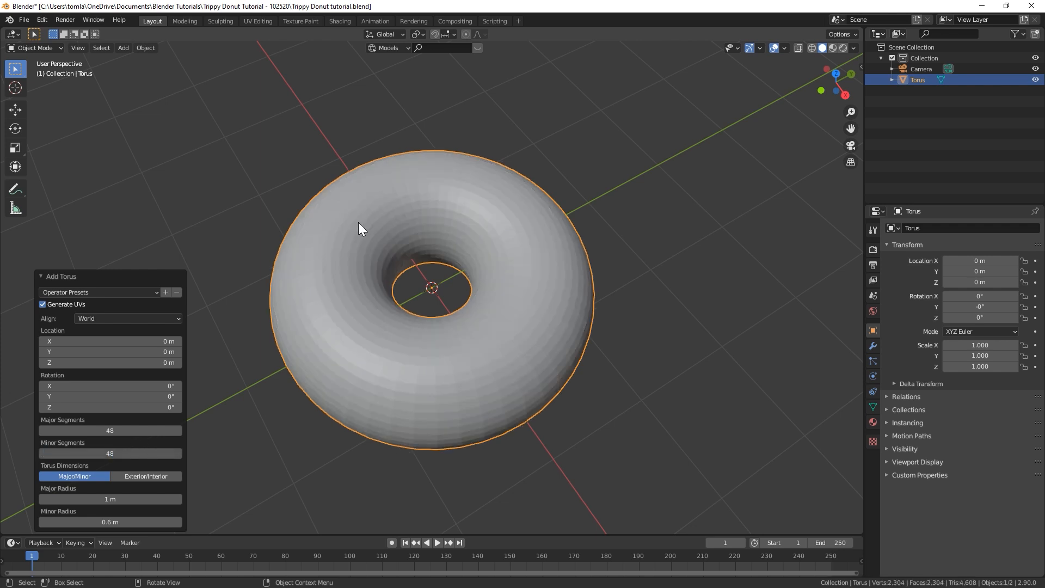
pyautogui.moveTo(368, 215); pyautogui.dragTo(379, 276, button='middle')
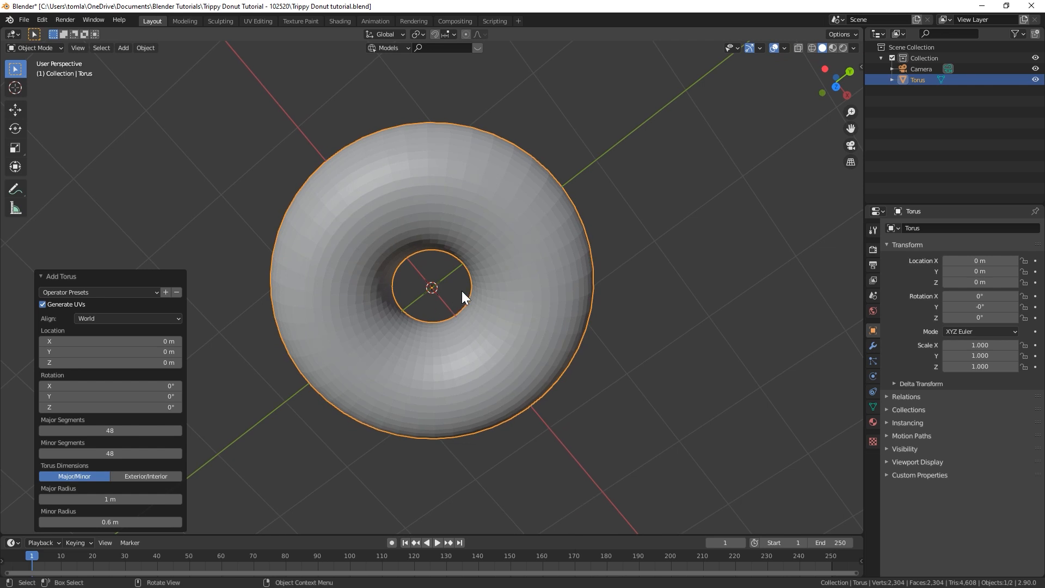
pyautogui.moveTo(461, 289); pyautogui.dragTo(417, 257, button='middle')
# Rotate the torus -45° in the front view and about 70° around the global Z axis
pyautogui.press('KP_1')
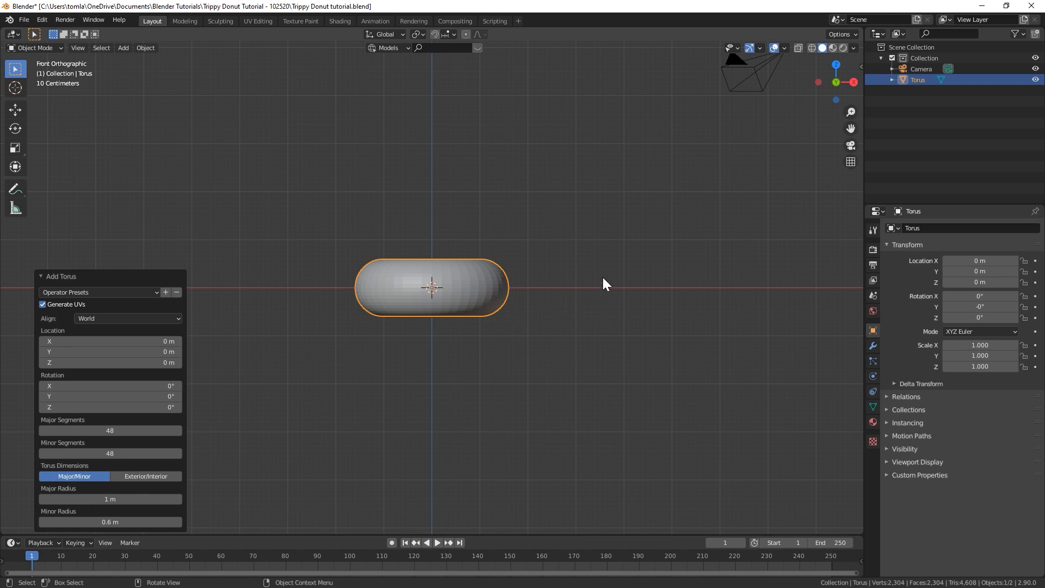
pyautogui.press('r')
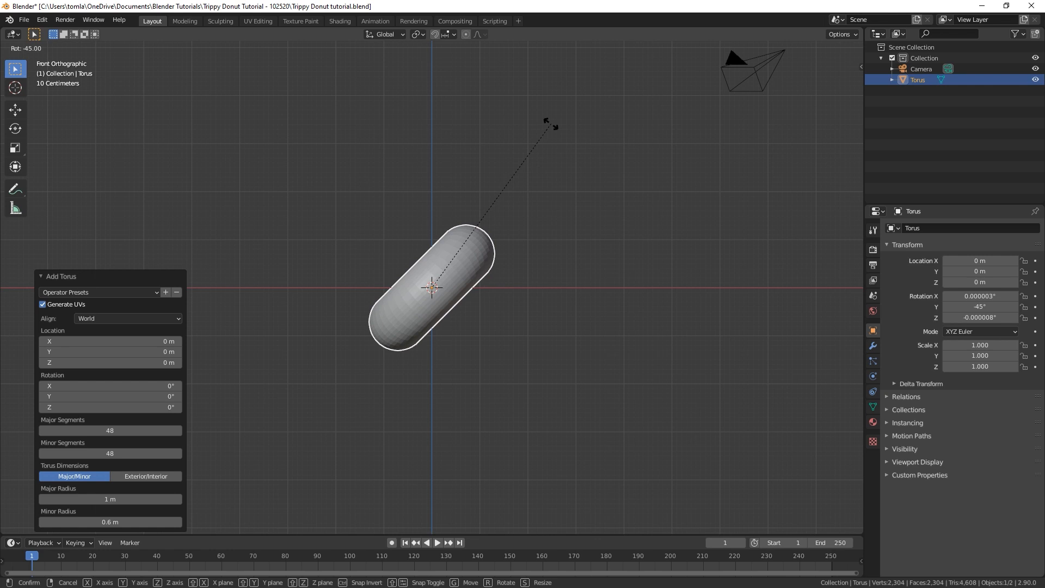
pyautogui.click(550, 123)
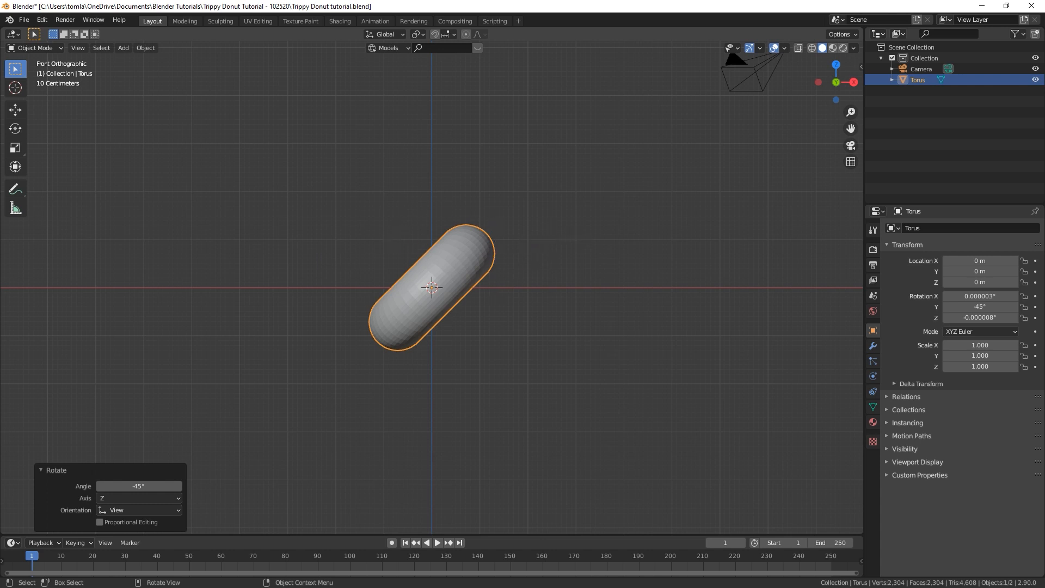
pyautogui.press('r')
pyautogui.press('z')
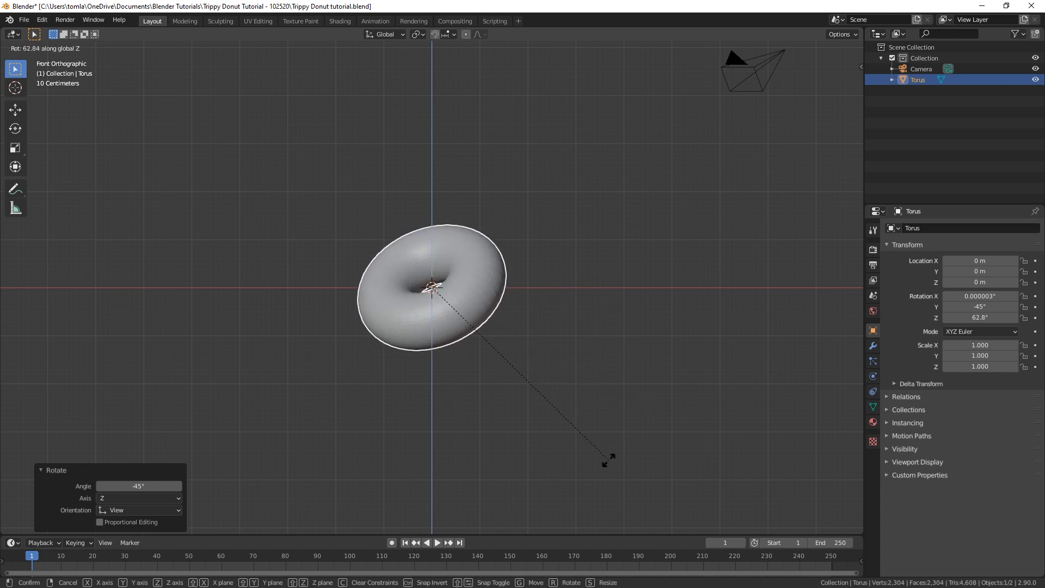
pyautogui.click(591, 489)
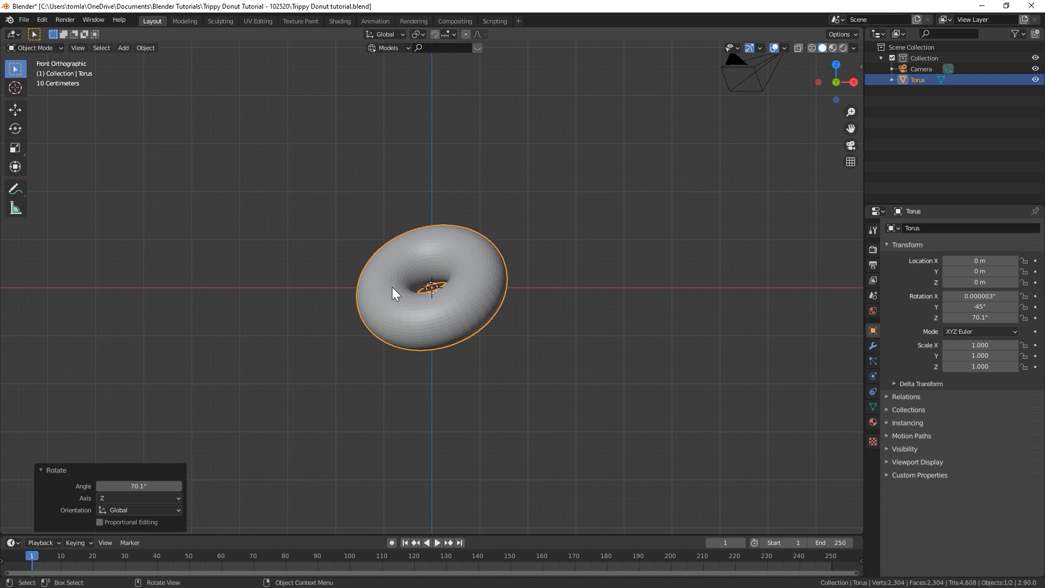
# Look through the camera, select it, and set the render resolution to 1000 by 1000 px
pyautogui.press('KP_0')
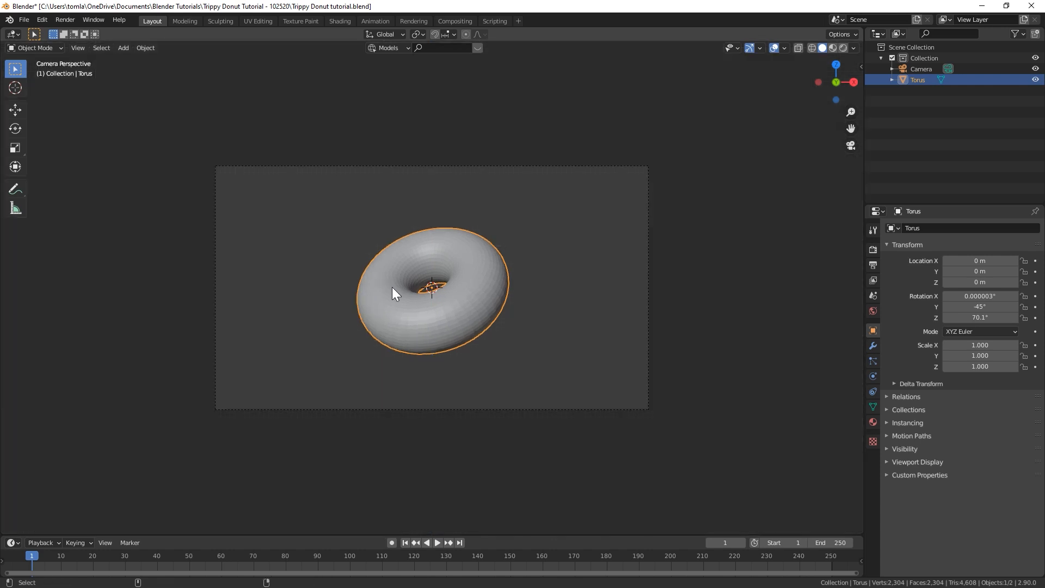
pyautogui.click(417, 157)
pyautogui.click(420, 166)
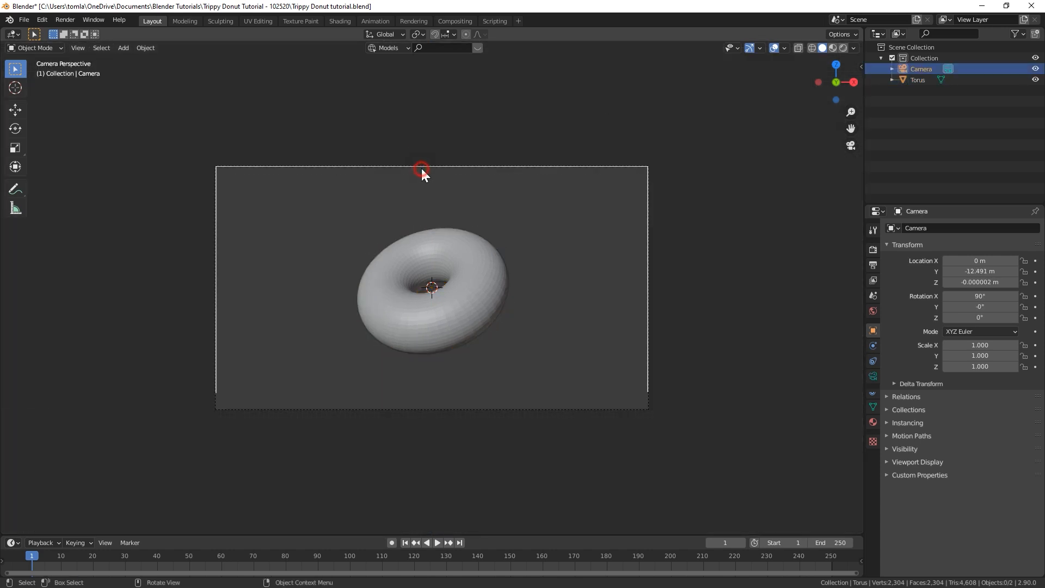
pyautogui.click(873, 265)
pyautogui.click(987, 242)
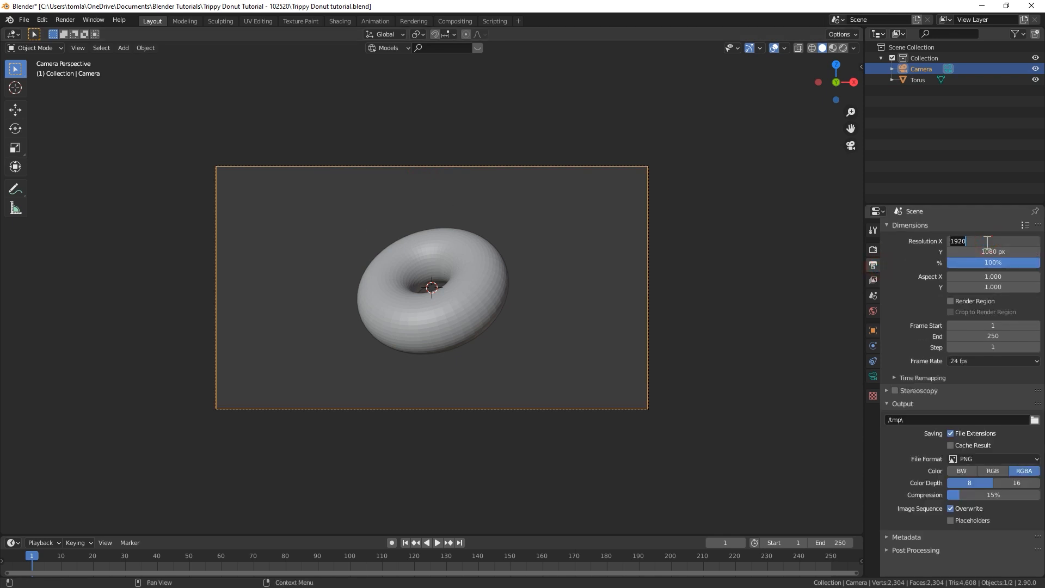
pyautogui.write('1000')
pyautogui.press('Return')
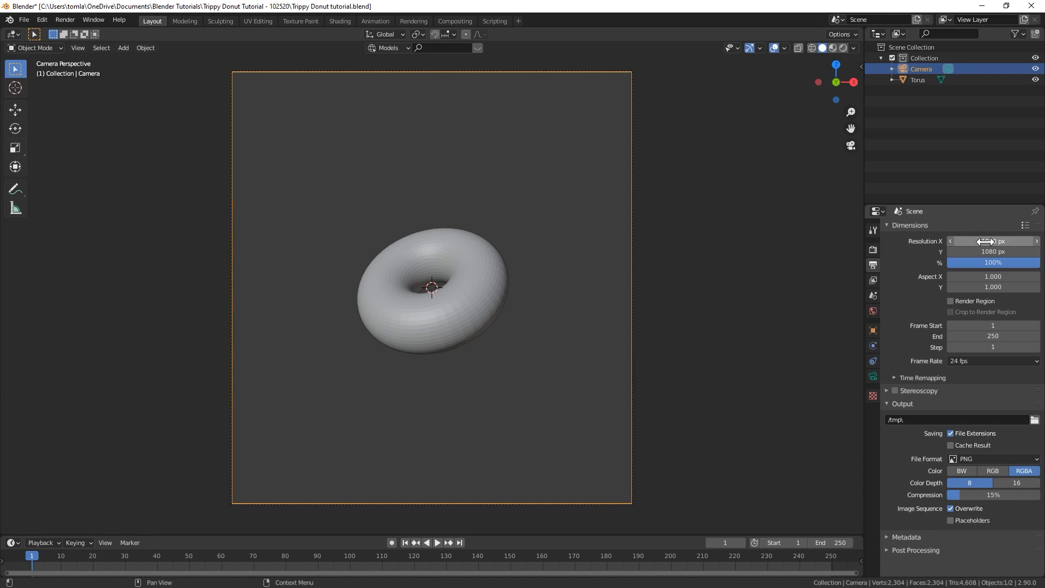
pyautogui.click(979, 251)
pyautogui.write('1000')
pyautogui.press('Return')
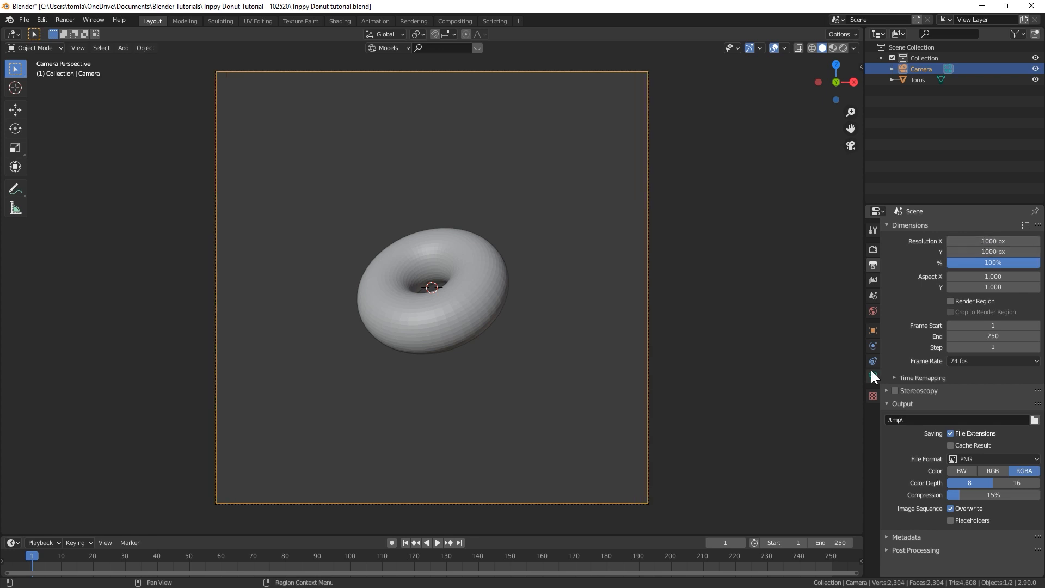
# Set the camera's focal length to 30 mm
pyautogui.click(873, 375)
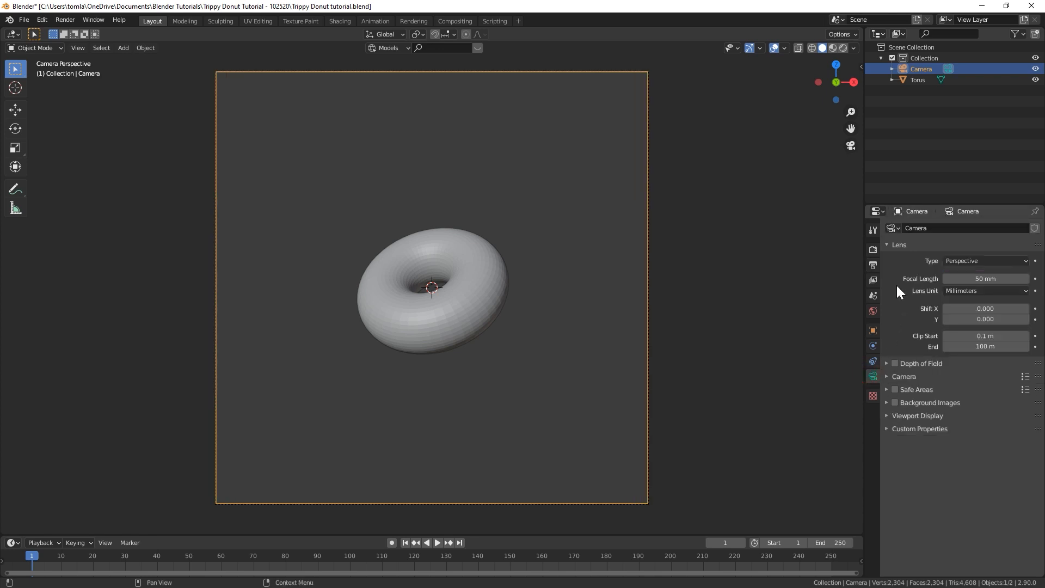
pyautogui.click(984, 279)
pyautogui.moveTo(983, 279); pyautogui.dragTo(971, 282)
pyautogui.click(977, 279)
pyautogui.write('30')
pyautogui.press('Return')
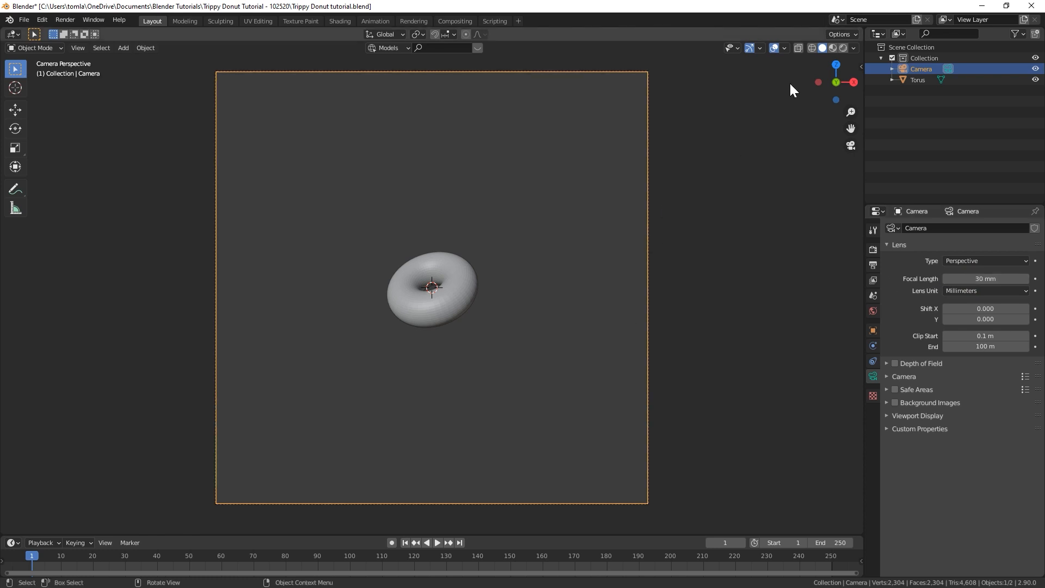
# Move the camera closer to the torus along the Y axis so the torus fills more of the frame
pyautogui.press('n')
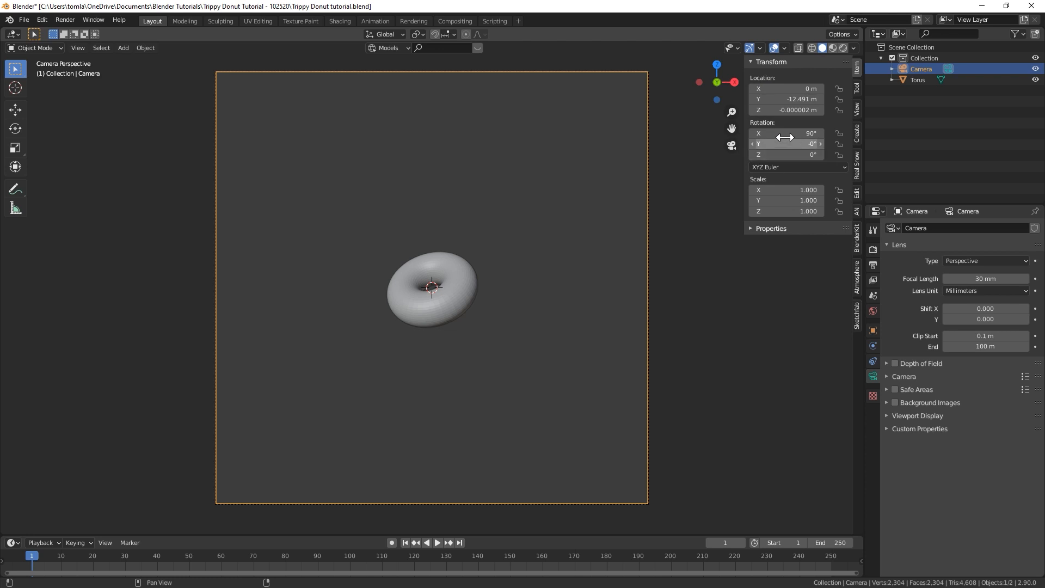
pyautogui.press('BackSpace')
pyautogui.click(796, 99)
pyautogui.moveTo(796, 99); pyautogui.dragTo(866, 106)
# Rotate the torus freely with the trackball by about 24° and -16° so its hole faces the camera more
pyautogui.click(423, 228)
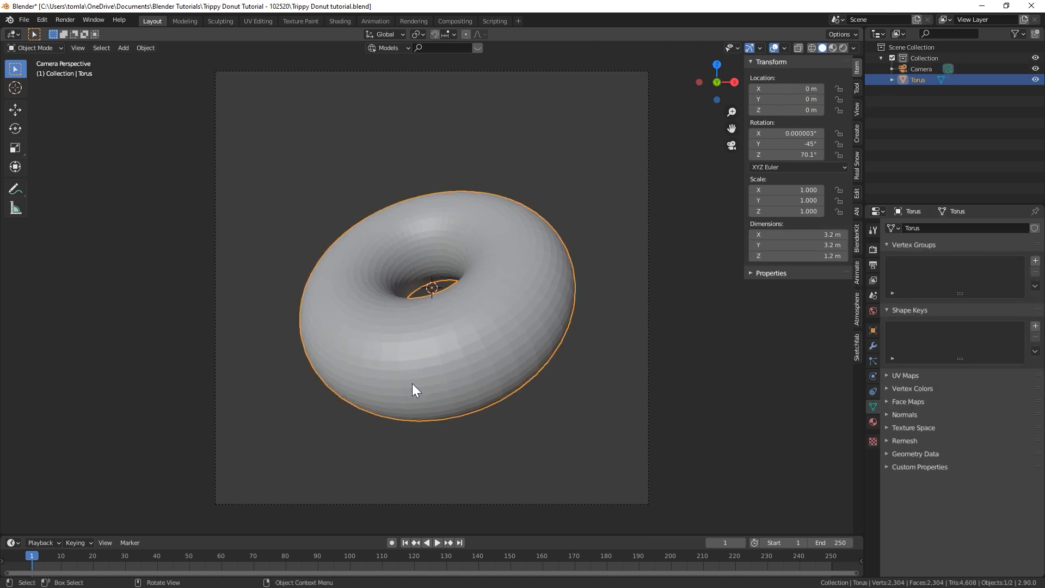
pyautogui.press('r')
pyautogui.press('r')
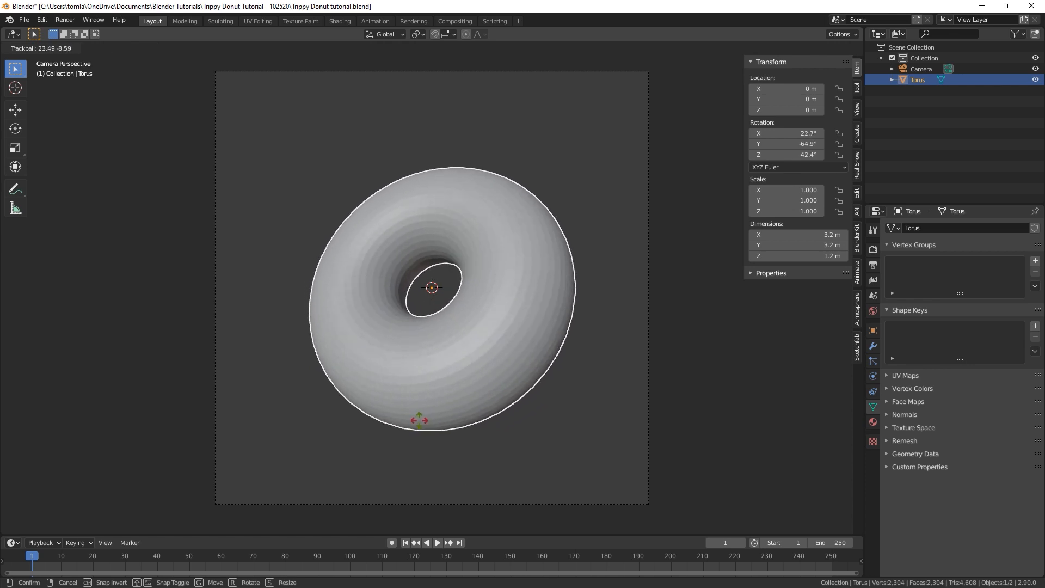
pyautogui.click(412, 418)
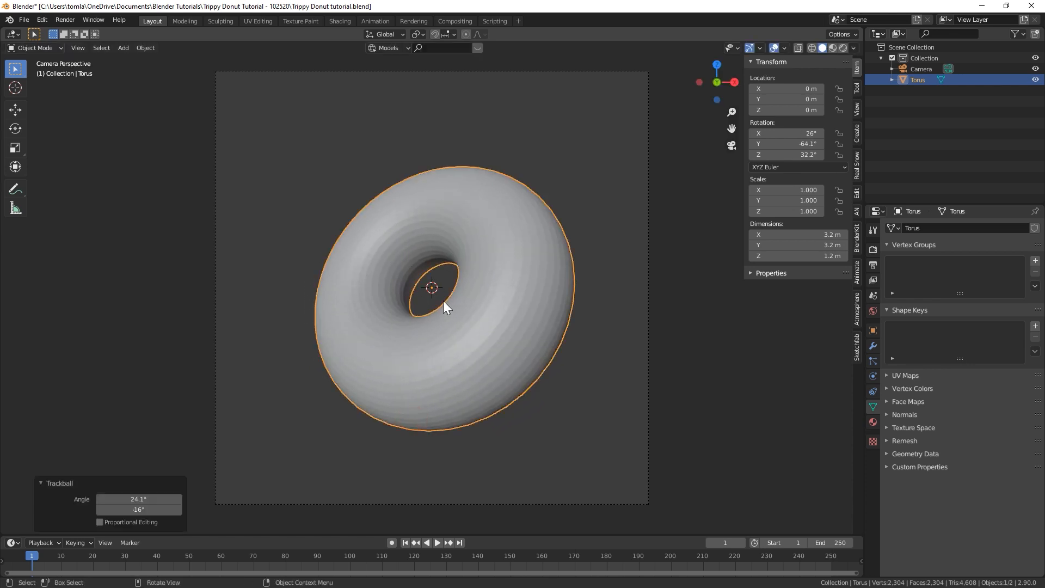
# Rename the torus object to Donut
pyautogui.click(872, 330)
pyautogui.click(925, 227)
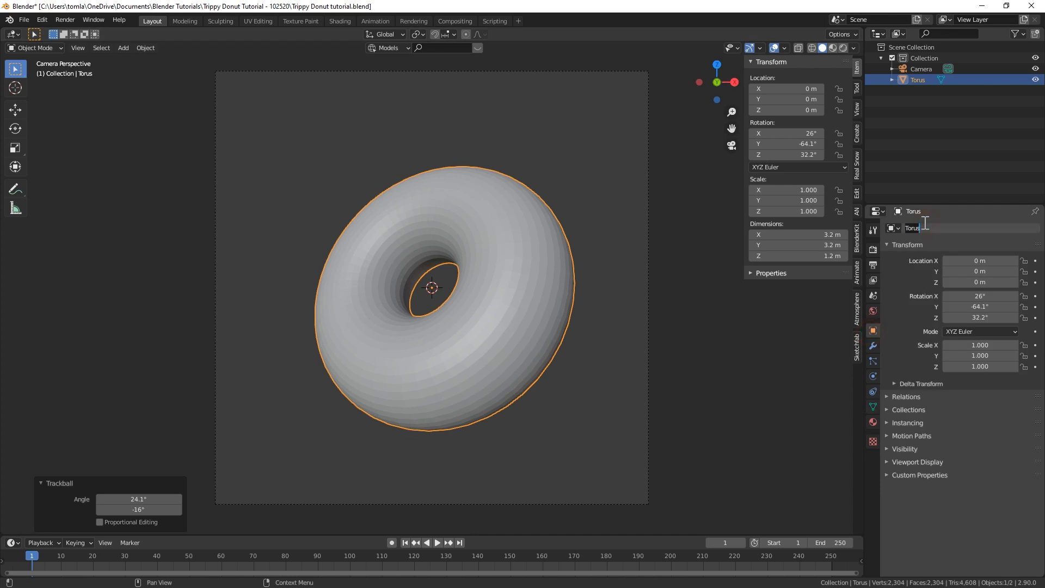
pyautogui.write('Donut')
pyautogui.press('Return')
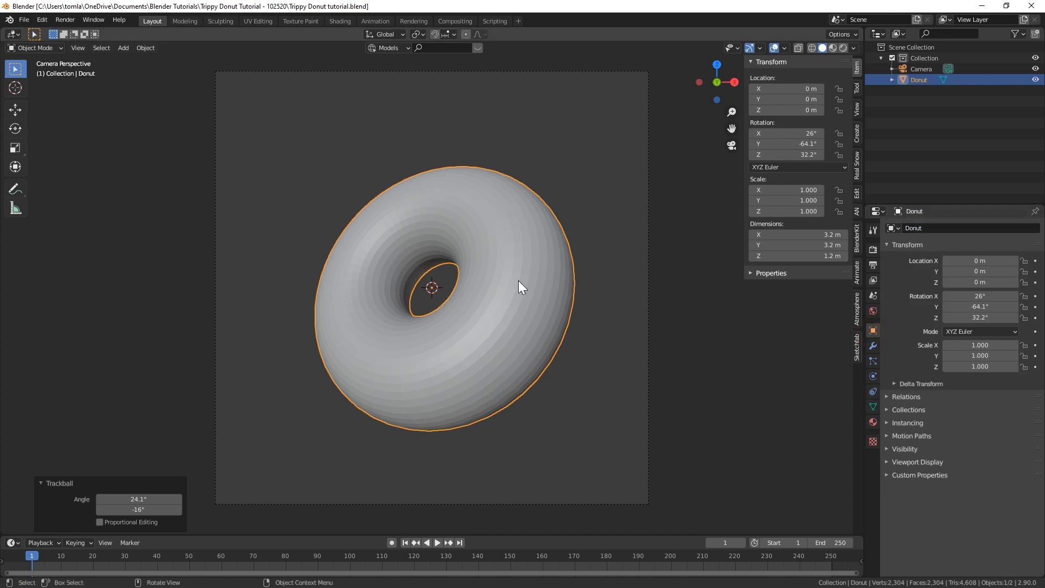
# Add a Subdivision Surface modifier to the donut with viewport and render levels both set to 3
pyautogui.click(873, 346)
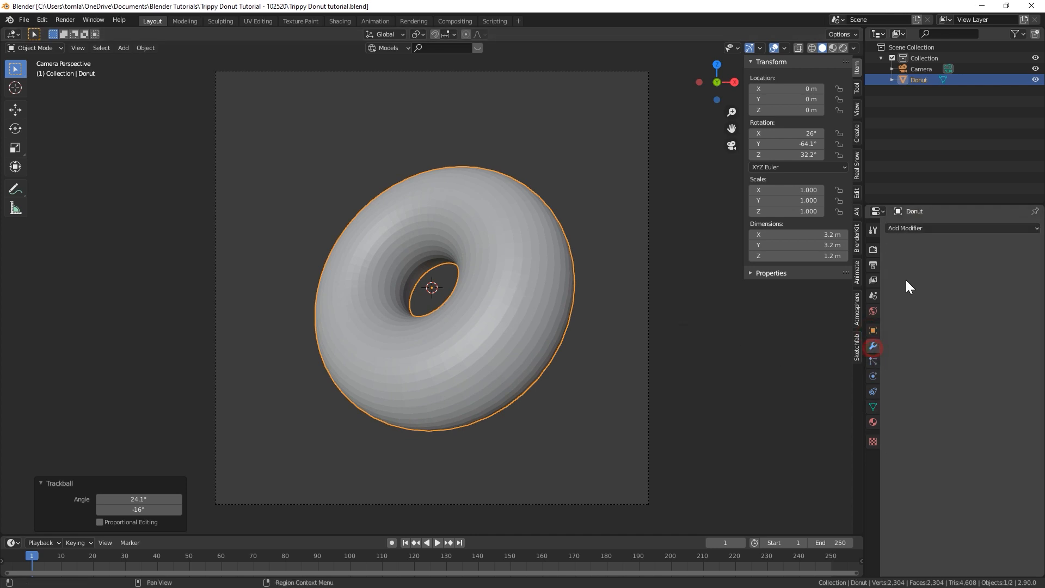
pyautogui.click(916, 229)
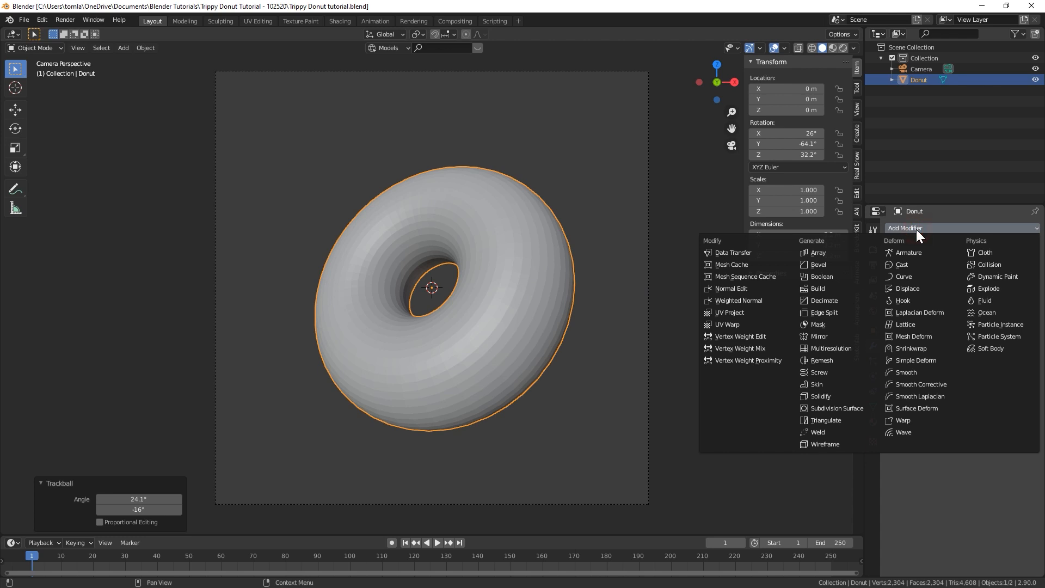
pyautogui.click(860, 410)
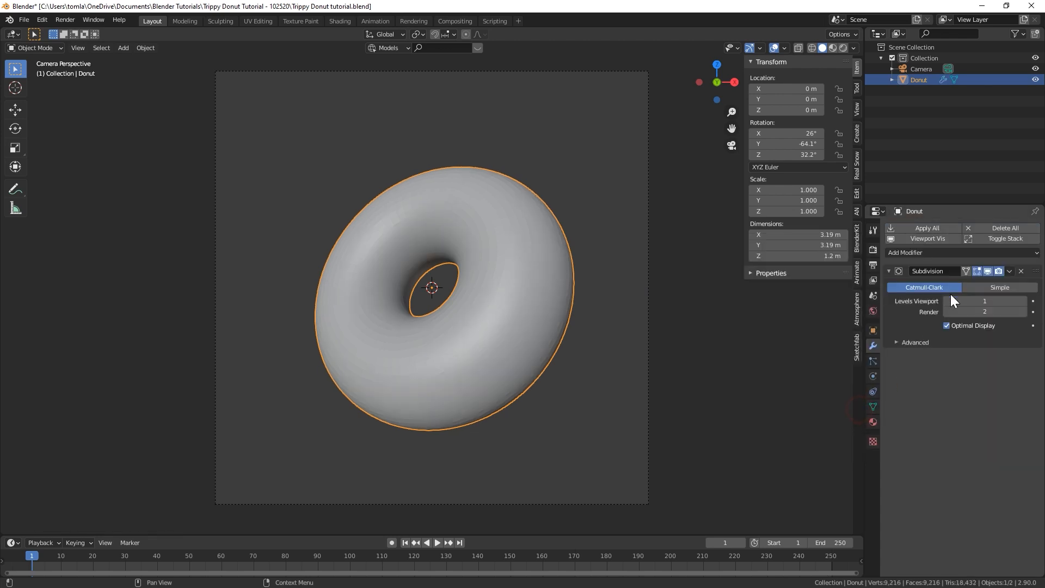
pyautogui.click(982, 300)
pyautogui.write('3')
pyautogui.press('Return')
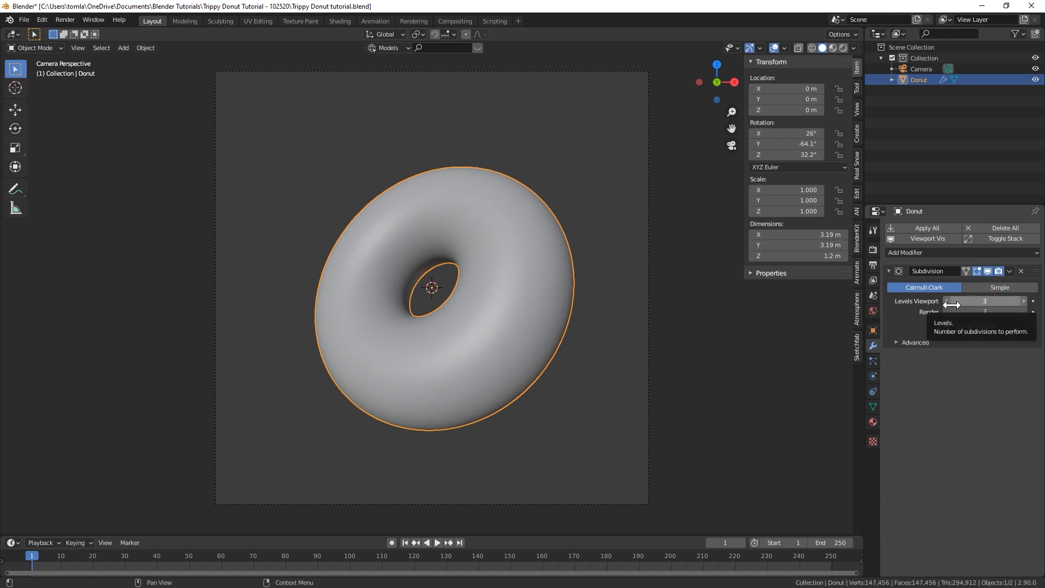
pyautogui.click(984, 310)
pyautogui.write('3')
pyautogui.press('Return')
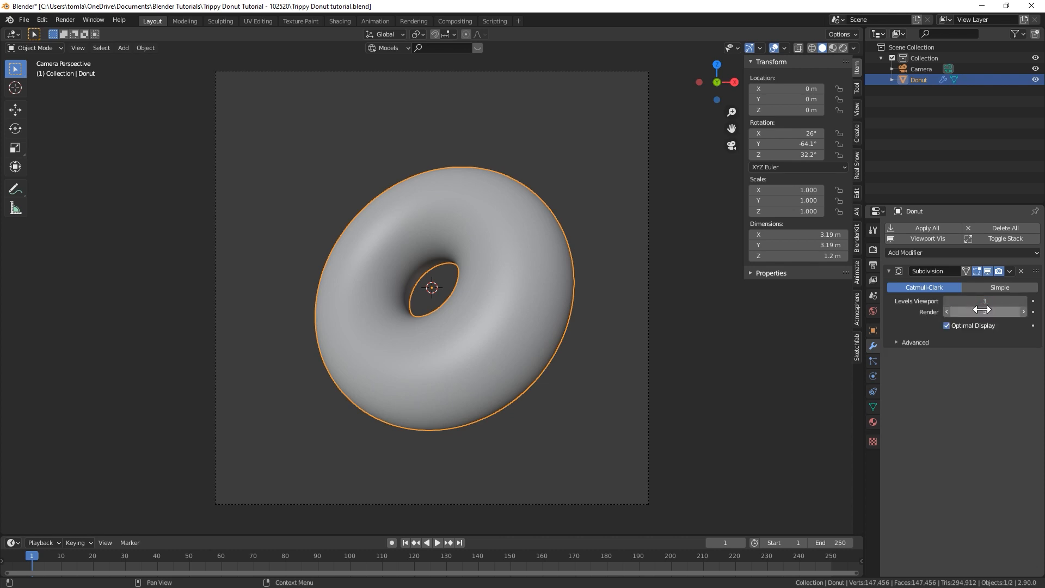
# Collapse the Subdivision modifier's settings and apply smooth shading to the donut
pyautogui.click(888, 271)
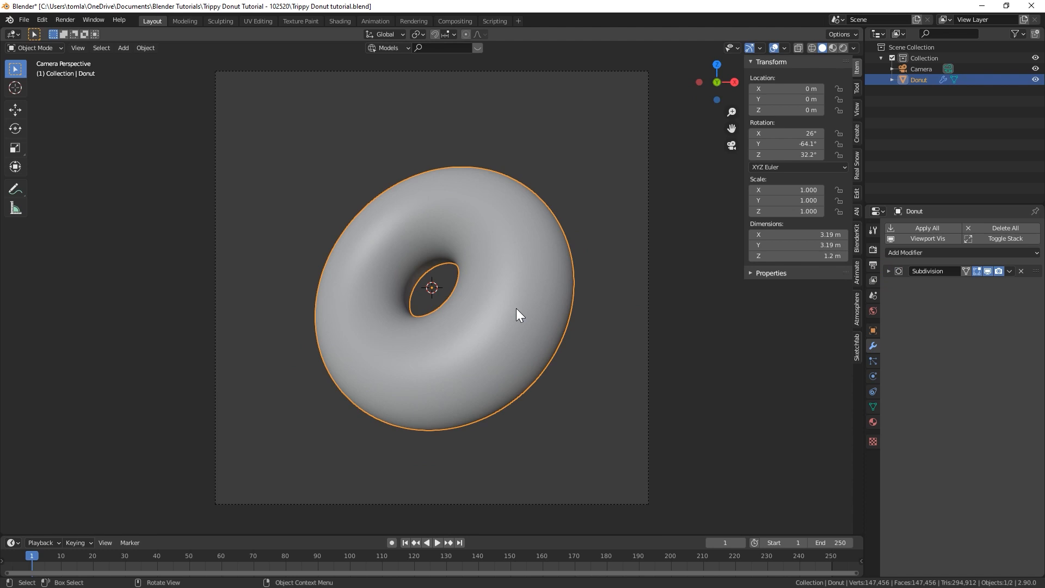
pyautogui.rightClick(494, 259)
pyautogui.click(465, 260)
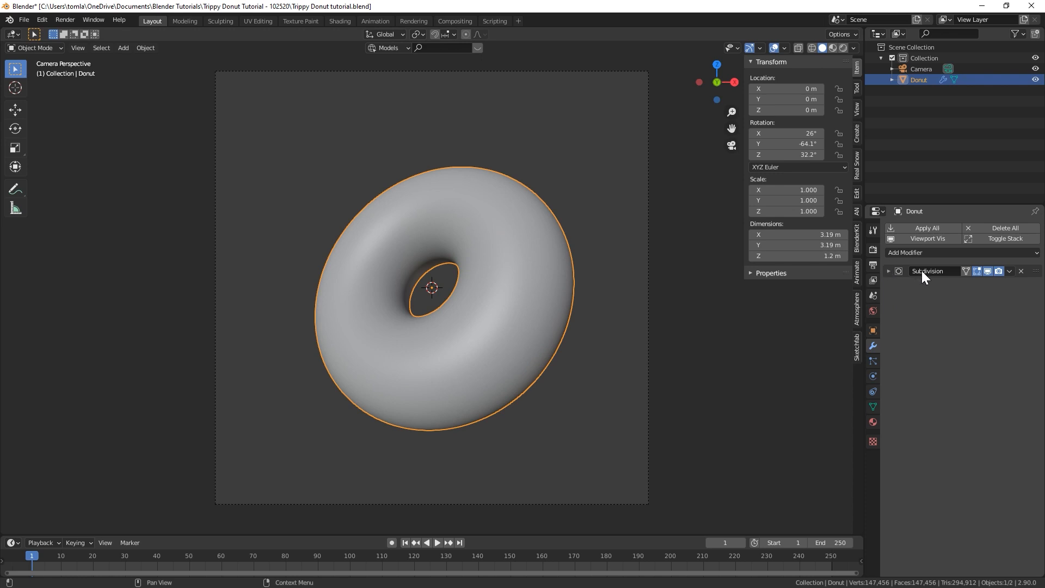
# Add a Displace modifier to the donut below the Subdivision modifier
pyautogui.click(920, 253)
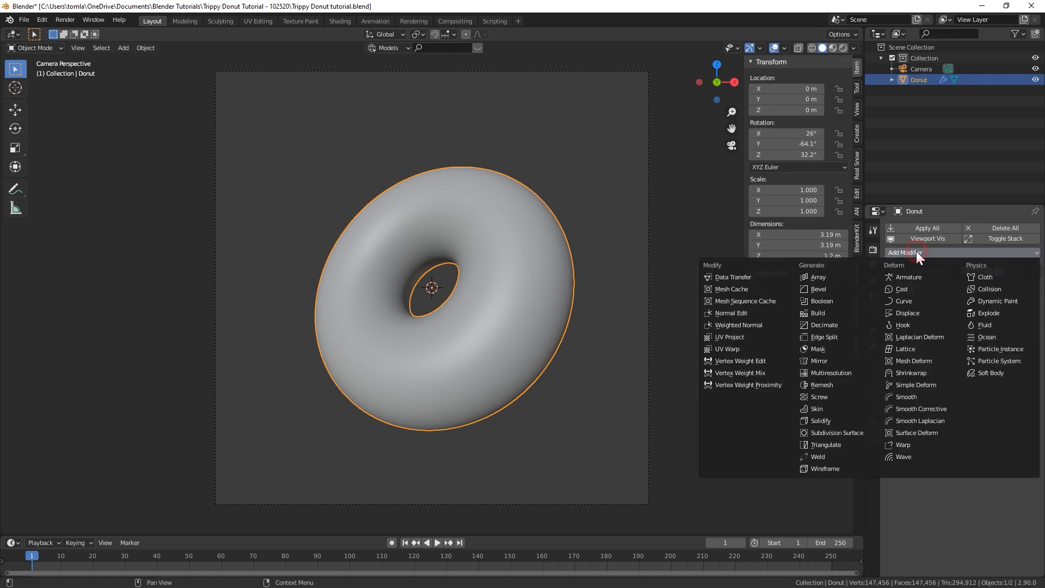
pyautogui.click(916, 312)
pyautogui.moveTo(508, 326)
pyautogui.mouseDown(button='middle')
pyautogui.moveTo(570, 332)
pyautogui.moveTo(501, 315)
pyautogui.mouseUp(button='middle')
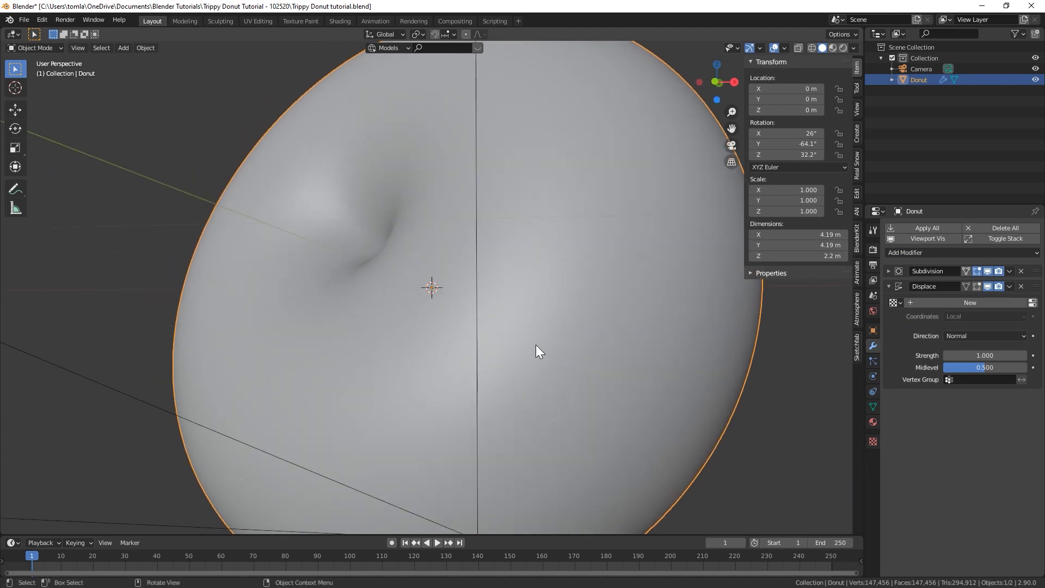
pyautogui.scroll(-3, 535, 344)
pyautogui.scroll(1, 530, 327)
# Create a new texture for the Displace modifier and set its type to Clouds
pyautogui.click(977, 300)
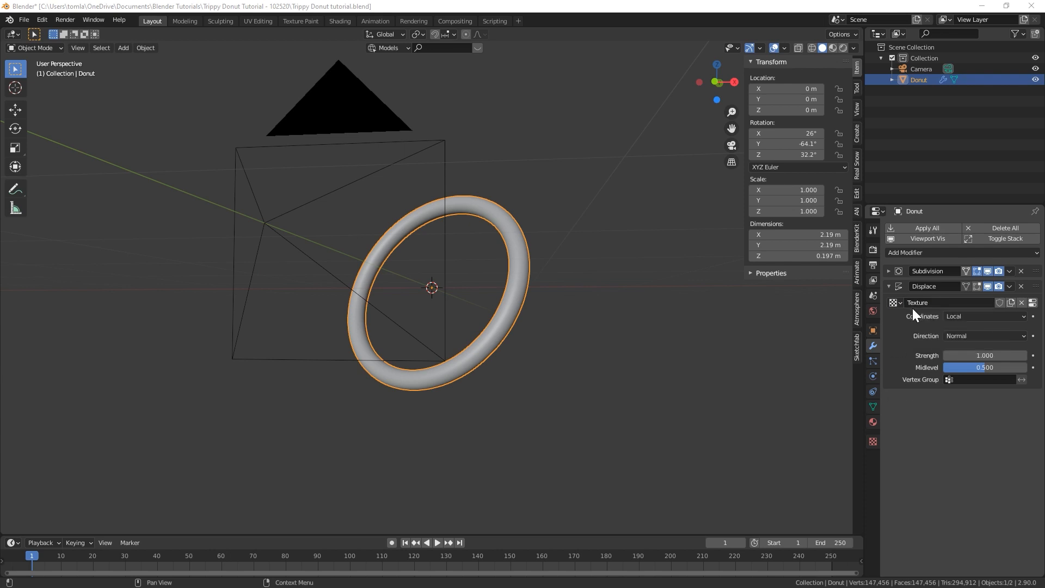
pyautogui.click(873, 441)
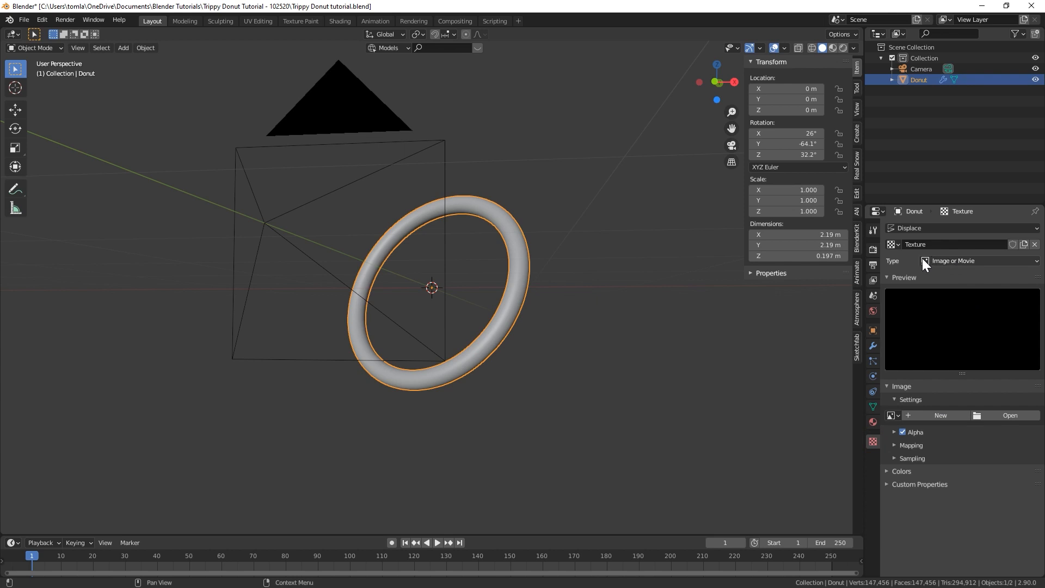
pyautogui.click(942, 262)
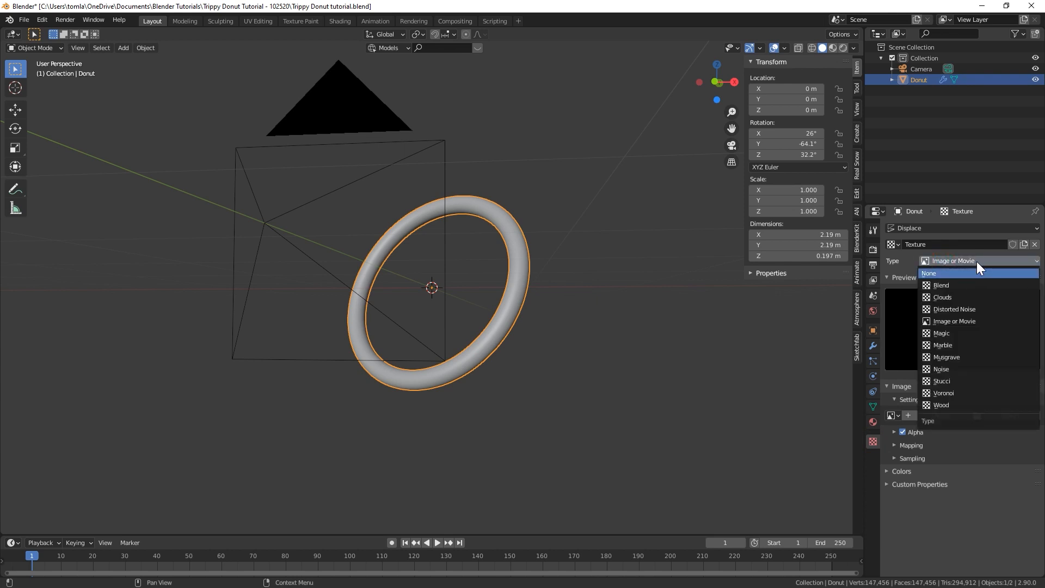
pyautogui.click(956, 297)
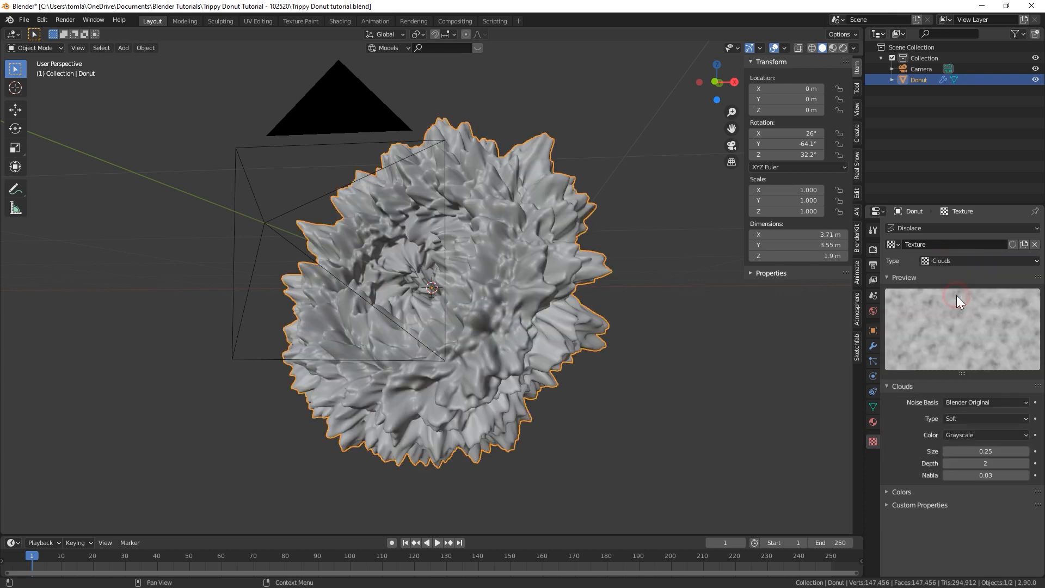
# Set the Clouds texture's size to 1.00 and inspect the donut's displaced surface
pyautogui.moveTo(598, 237); pyautogui.dragTo(531, 253, button='middle')
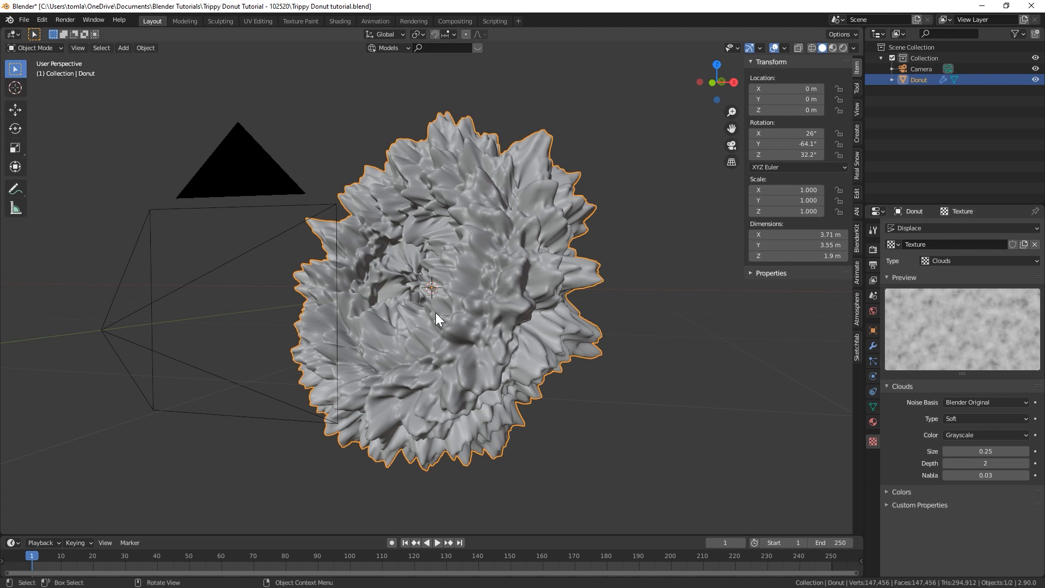
pyautogui.moveTo(434, 301); pyautogui.dragTo(557, 287, button='middle')
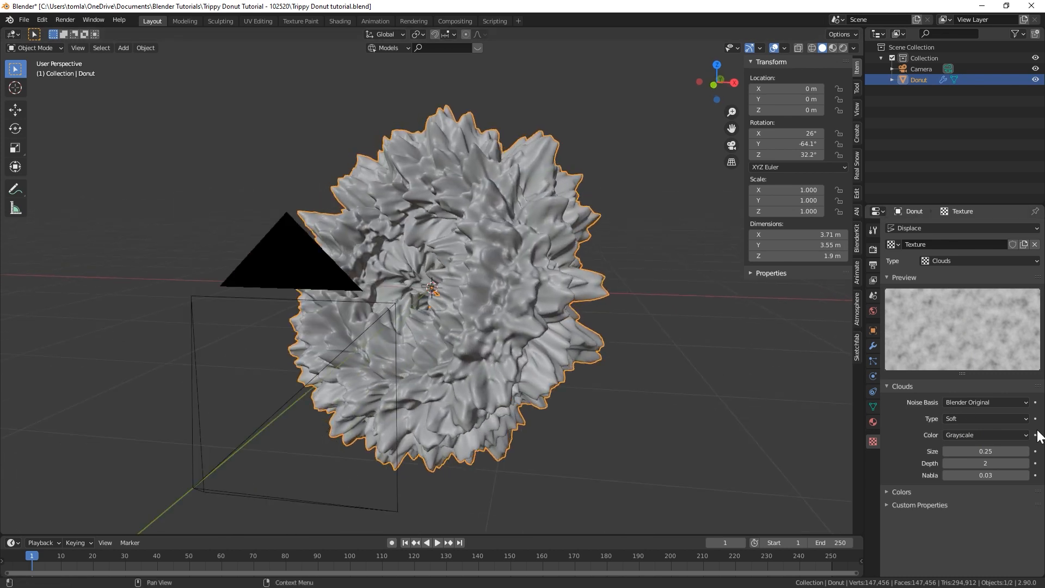
pyautogui.click(989, 452)
pyautogui.write('1')
pyautogui.press('Return')
pyautogui.moveTo(571, 316); pyautogui.dragTo(600, 316, button='middle')
pyautogui.moveTo(284, 227); pyautogui.dragTo(587, 294, button='middle')
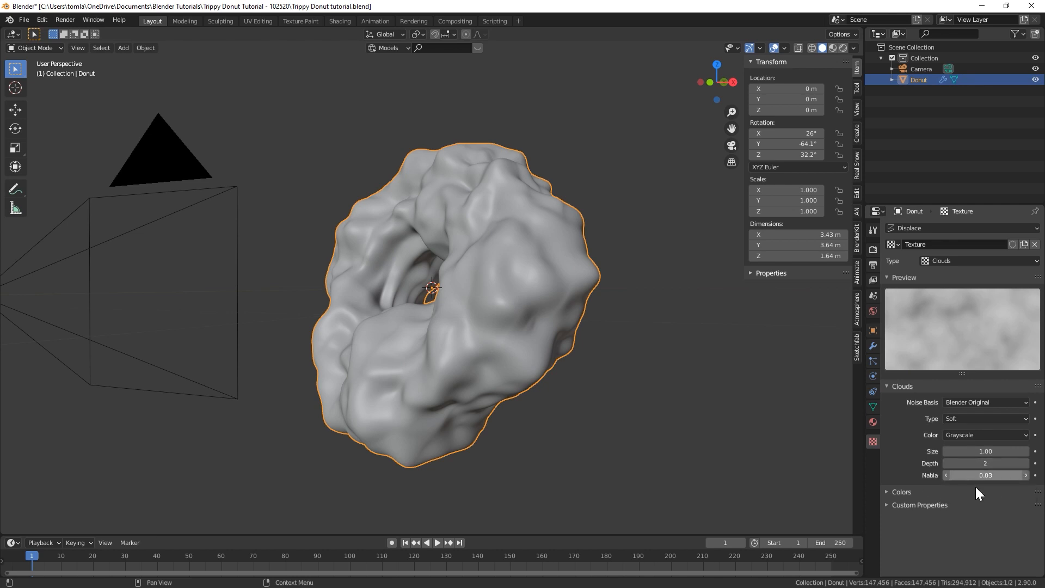
# Rename the Clouds texture as Texture Large
pyautogui.click(933, 245)
pyautogui.click(940, 248)
pyautogui.write('Large')
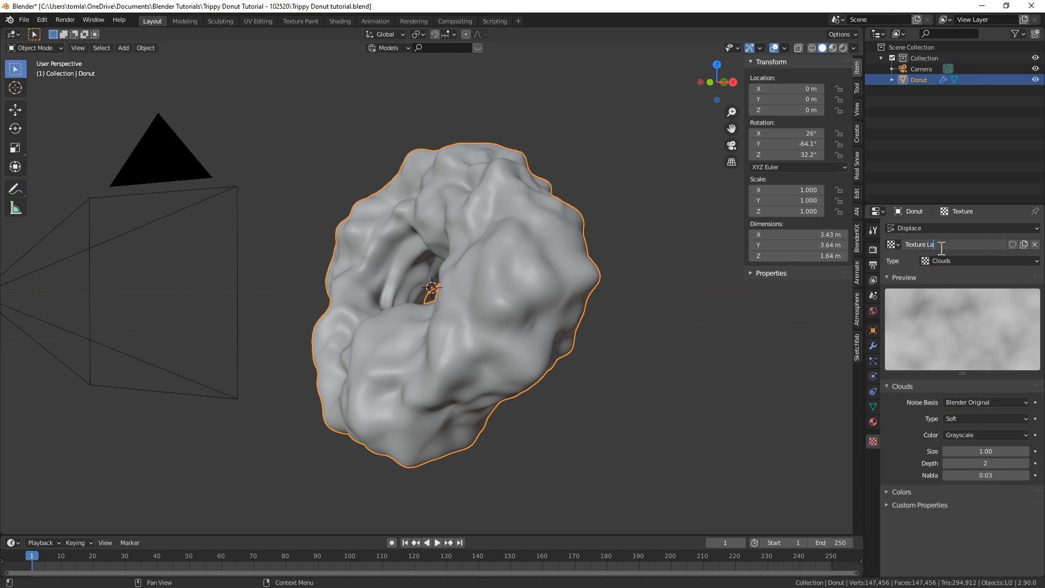
pyautogui.press('Return')
# Set the donut's Displace modifier strength to 0.4
pyautogui.click(873, 347)
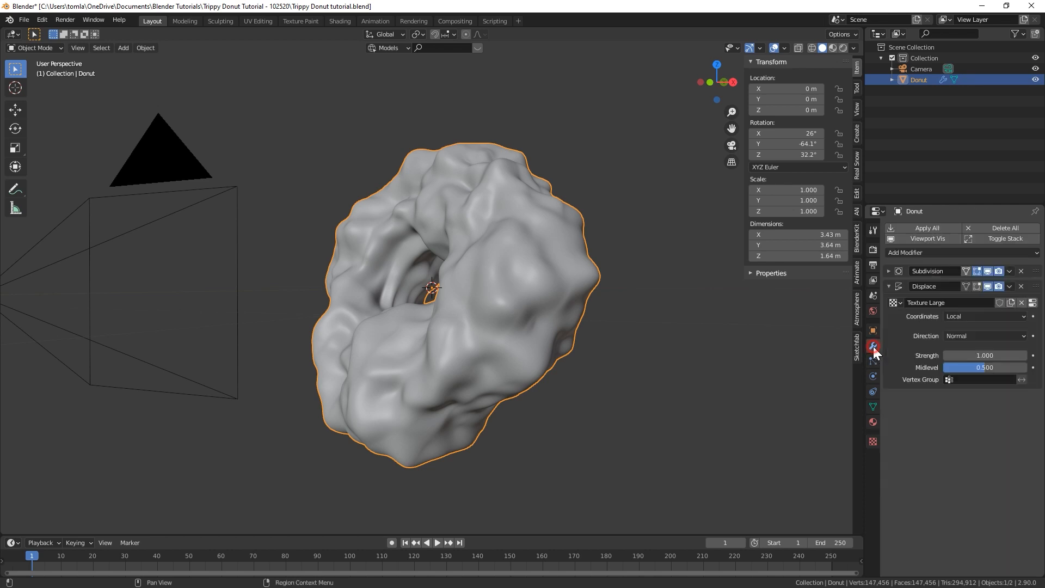
pyautogui.click(975, 354)
pyautogui.press('Return')
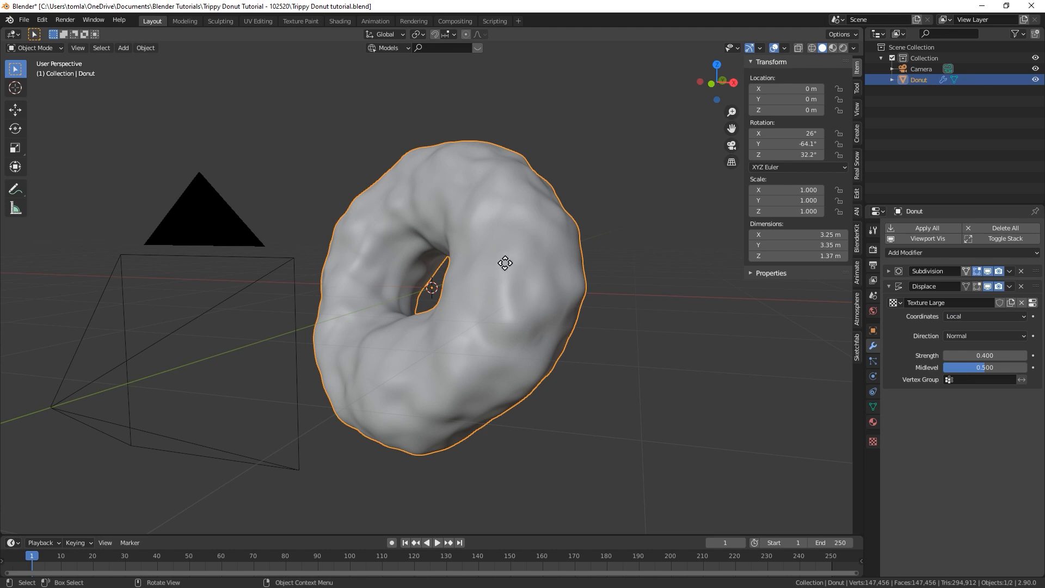
# Try moving the donut with the Displace coordinates on Local and on Global, cancelling each move
pyautogui.press('g')
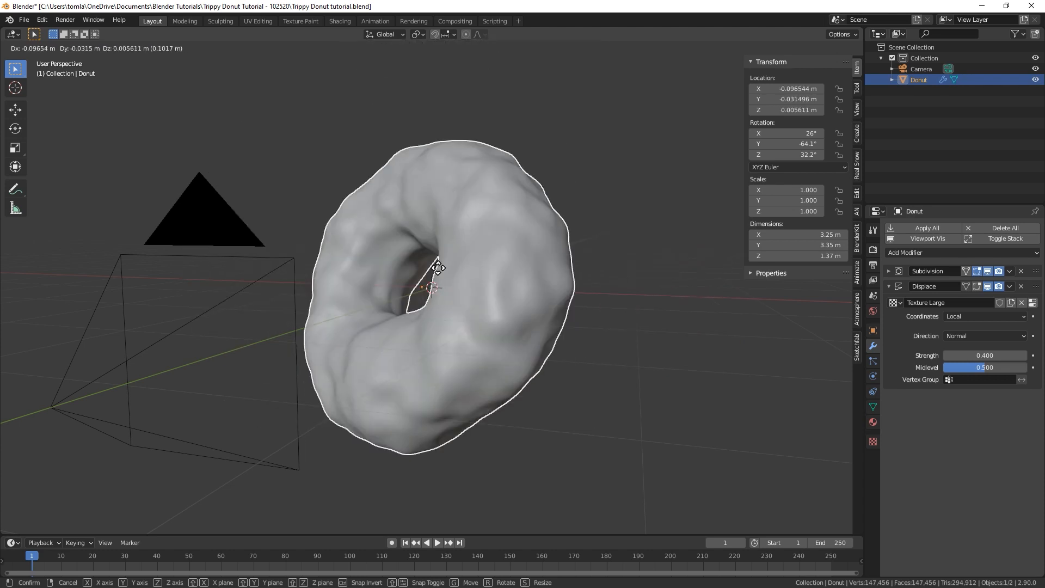
pyautogui.press('Escape')
pyautogui.click(969, 316)
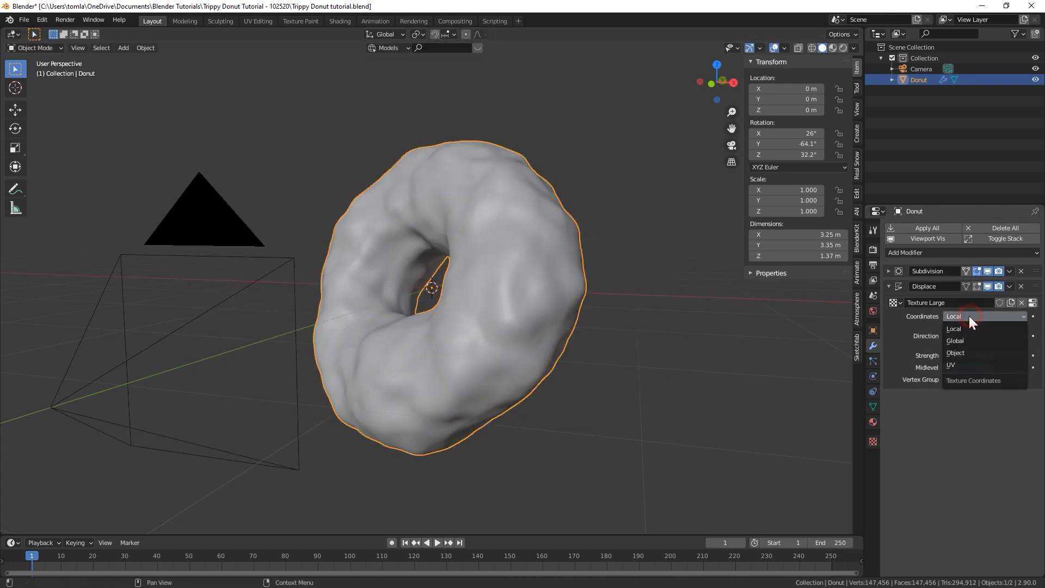
pyautogui.click(953, 341)
pyautogui.press('g')
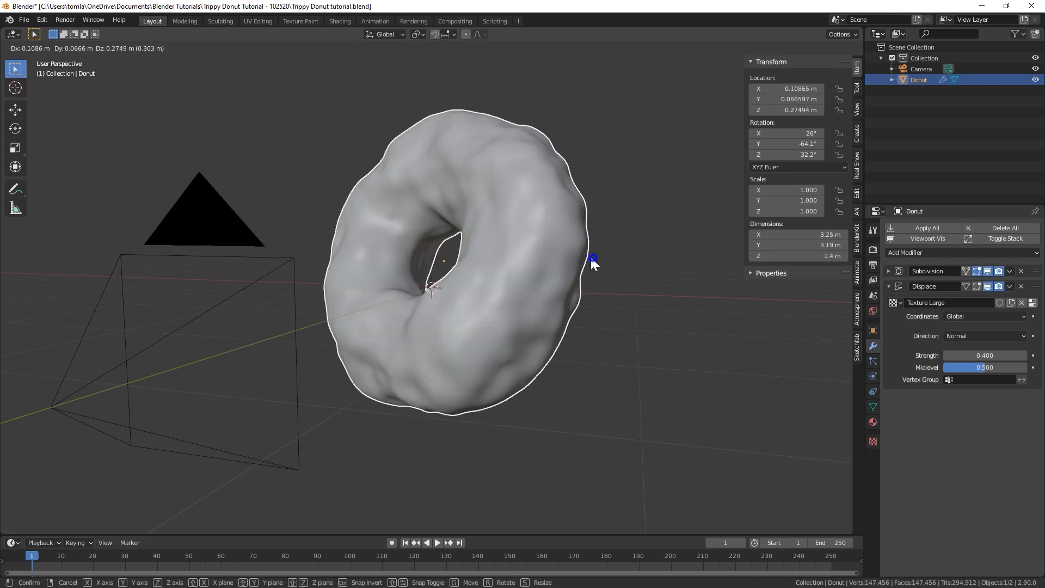
pyautogui.press('Escape')
# Set the Displace modifier's coordinates to Object and add a circle empty at the world origin
pyautogui.click(980, 315)
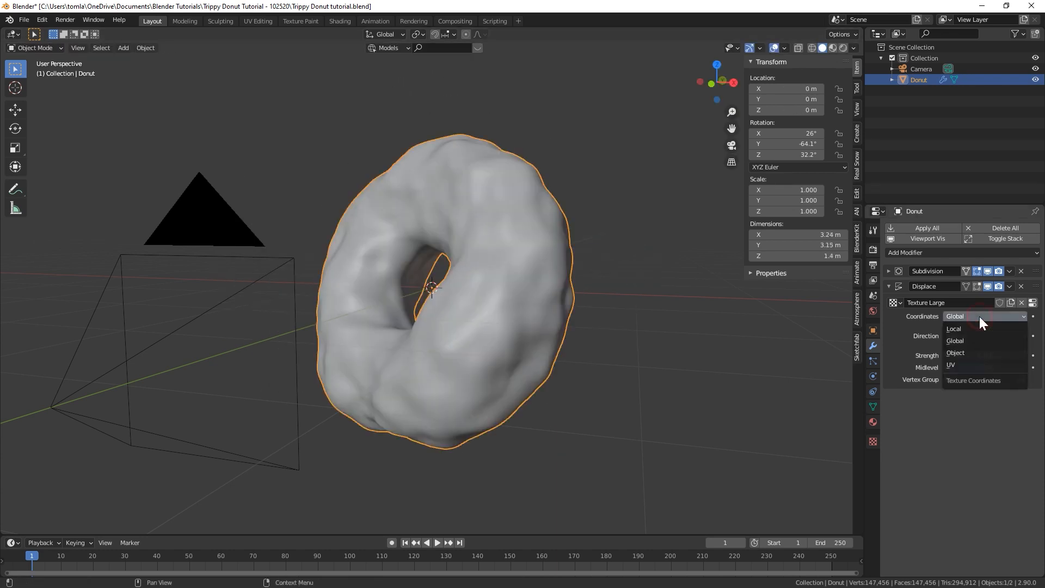
pyautogui.click(960, 352)
pyautogui.moveTo(531, 319); pyautogui.dragTo(495, 314, button='middle')
pyautogui.hotkey('shift', 'a')
pyautogui.moveTo(485, 313)
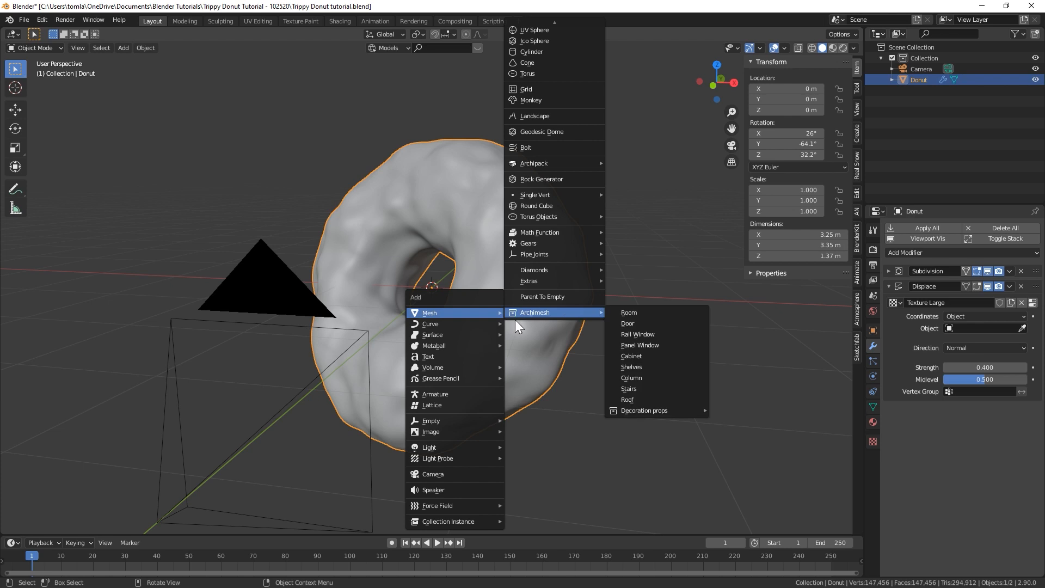
pyautogui.moveTo(440, 420)
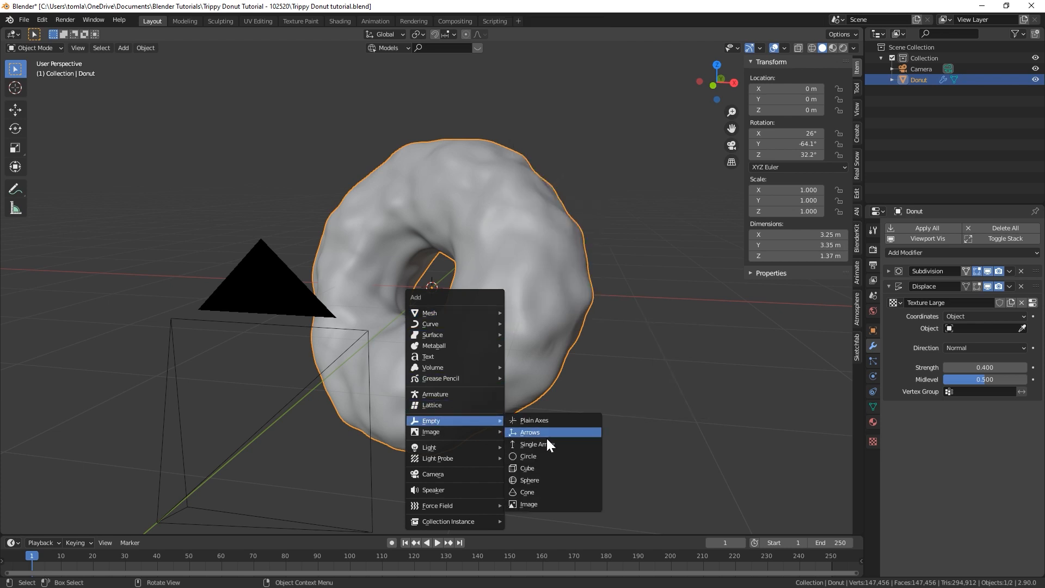
pyautogui.click(541, 454)
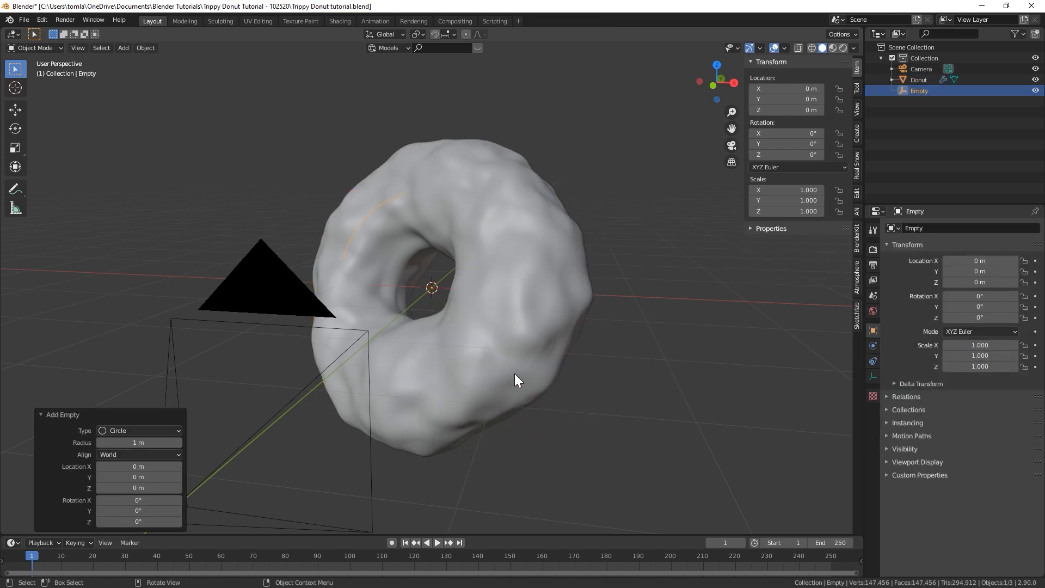
# Show the front view in wireframe and rename the circle empty as Disp Empty 1
pyautogui.press('KP_1')
pyautogui.hotkey('shift', 'z')
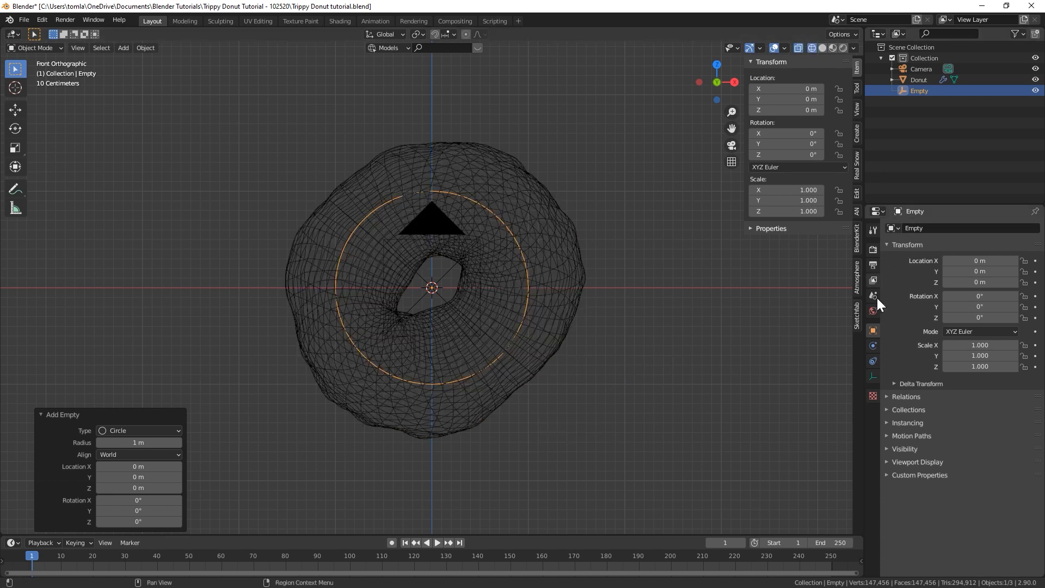
pyautogui.click(929, 227)
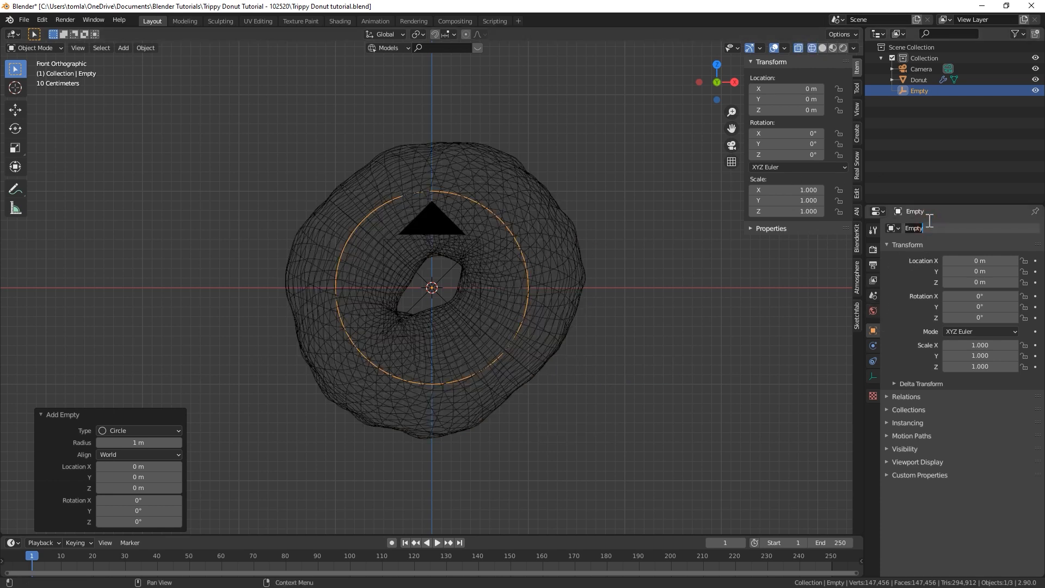
pyautogui.write('Disp')
pyautogui.press('Return')
# Return to solid shading and assign Disp Empty 1 as the coordinate object of the donut's Displace modifier
pyautogui.click(532, 225)
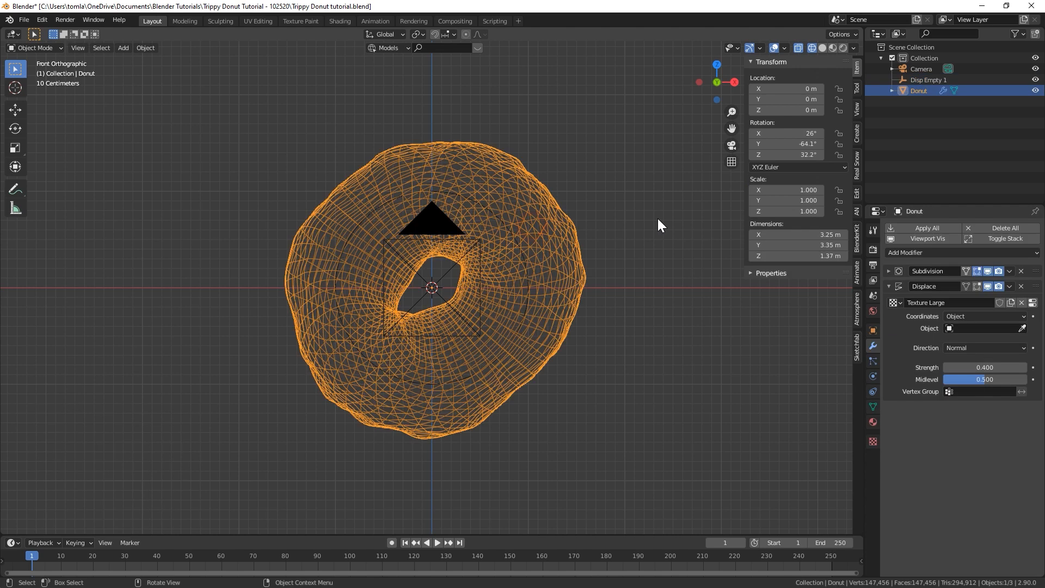
pyautogui.hotkey('shift', 'z')
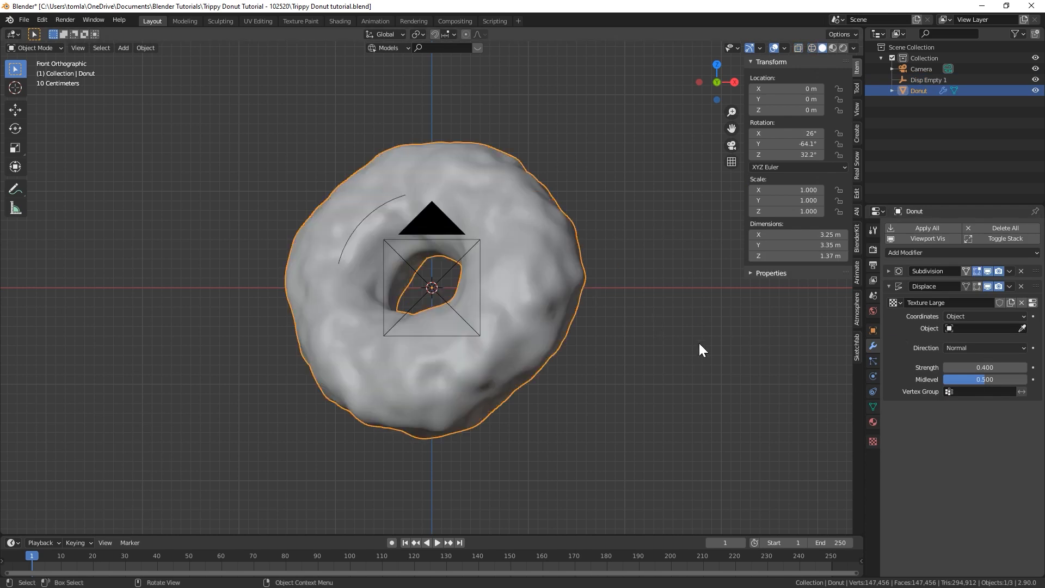
pyautogui.moveTo(713, 341); pyautogui.dragTo(659, 347, button='middle')
pyautogui.click(963, 328)
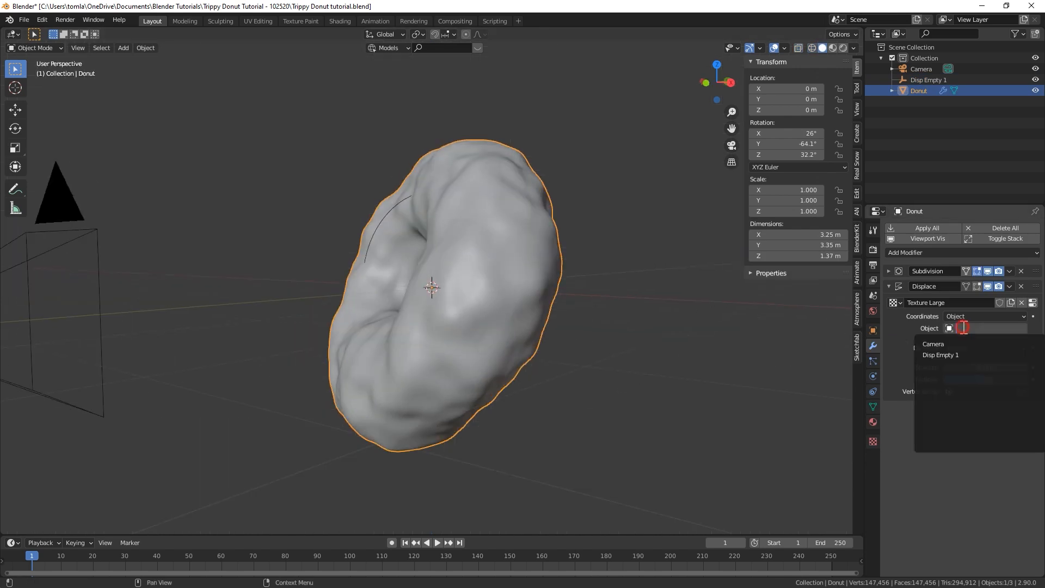
pyautogui.click(948, 356)
pyautogui.moveTo(483, 289); pyautogui.dragTo(488, 286, button='middle')
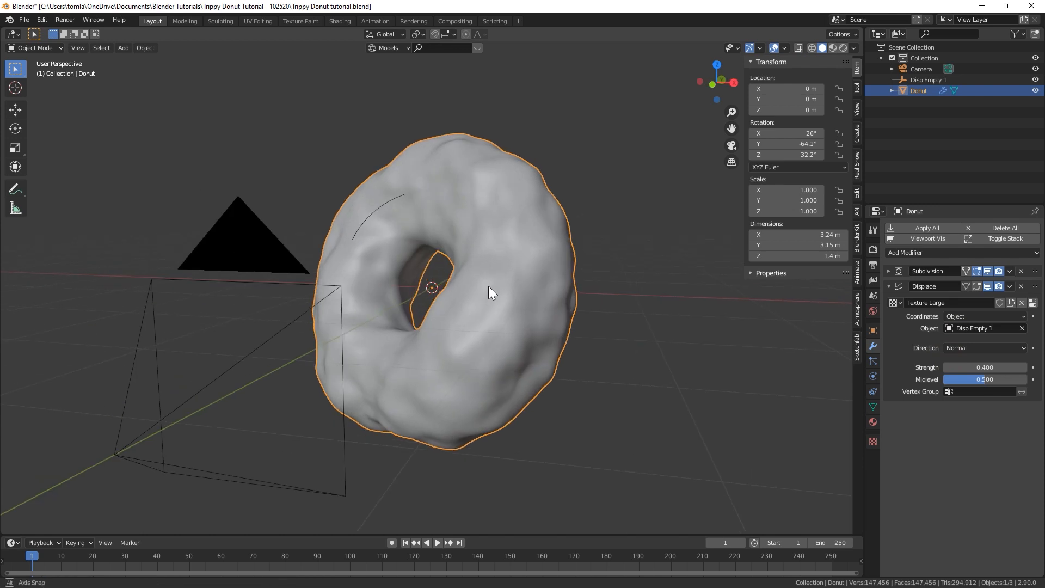
# Select Disp Empty 1 in front view and test how rotating and moving it affects the donut, cancelling both transforms
pyautogui.click(376, 211)
pyautogui.press('KP_1')
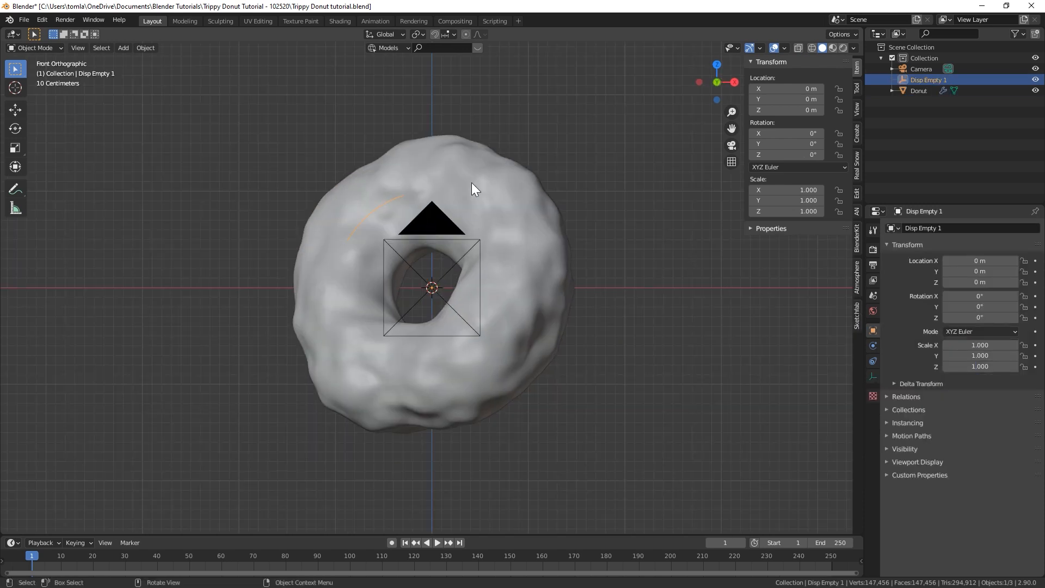
pyautogui.press('r')
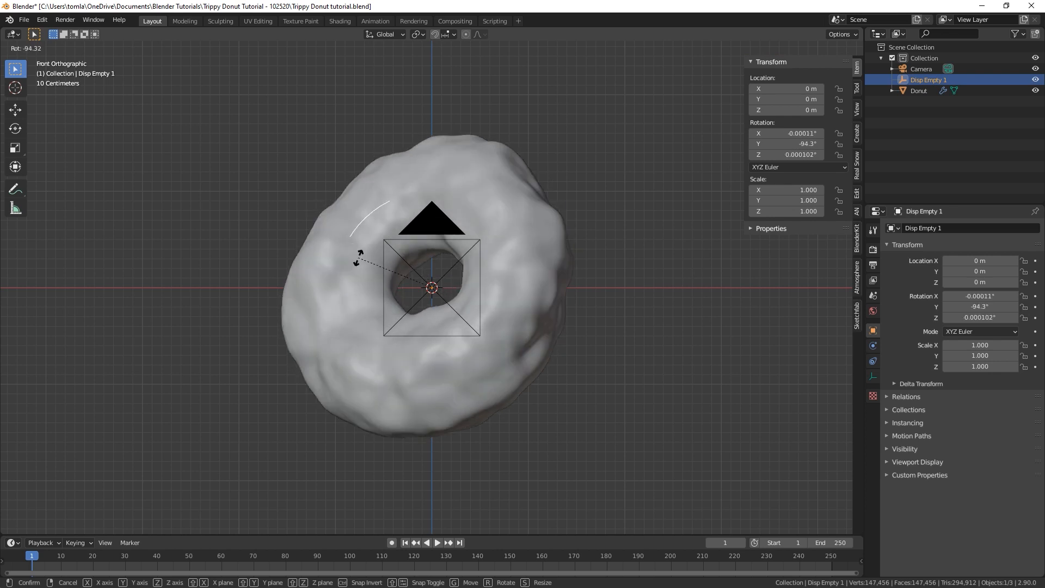
pyautogui.press('Escape')
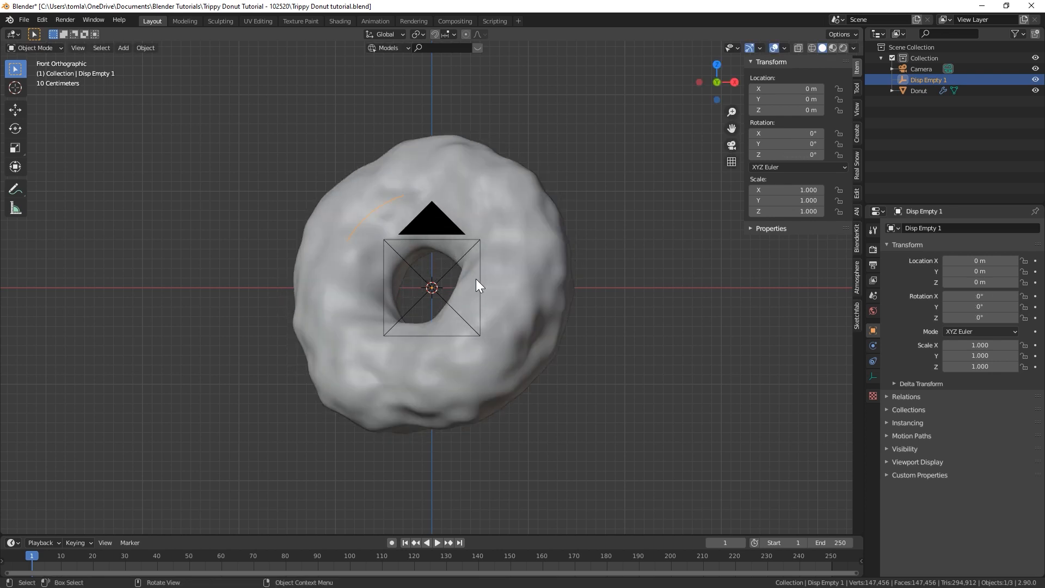
pyautogui.press('g')
pyautogui.rightClick(450, 159)
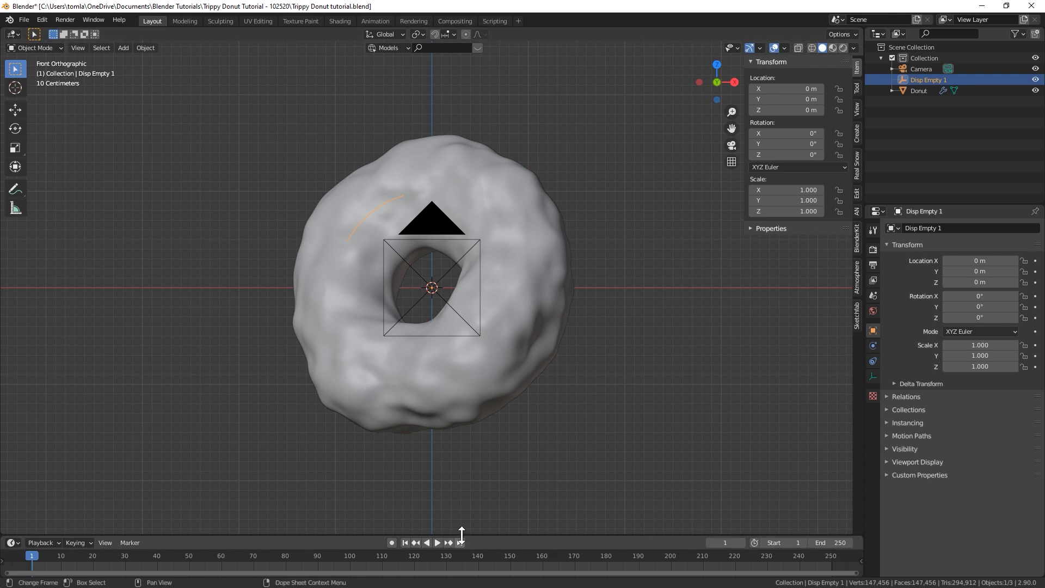
# Enlarge the timeline area and set the animation's end frame to 120
pyautogui.moveTo(463, 533); pyautogui.dragTo(466, 506)
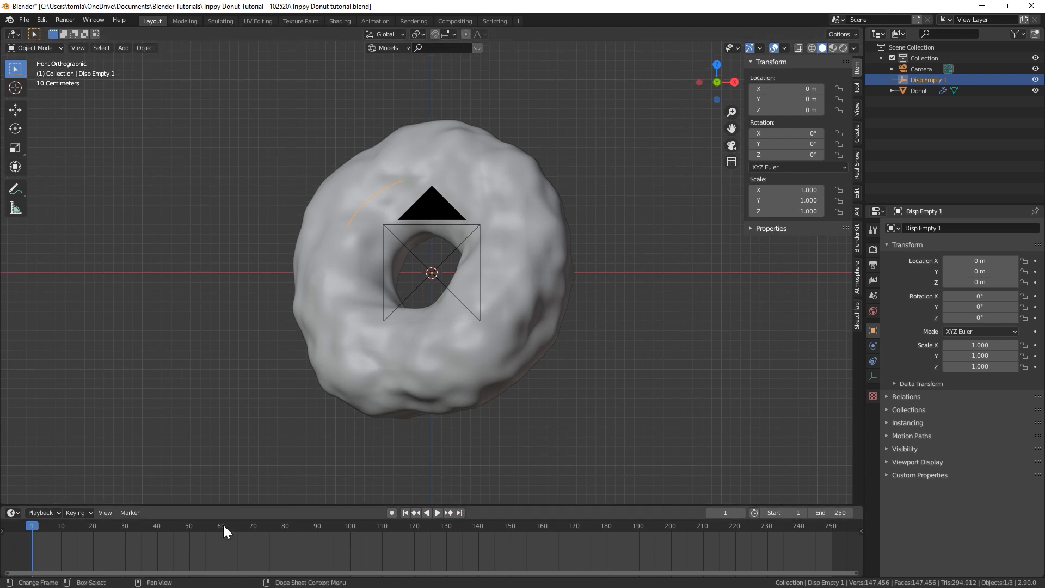
pyautogui.click(827, 510)
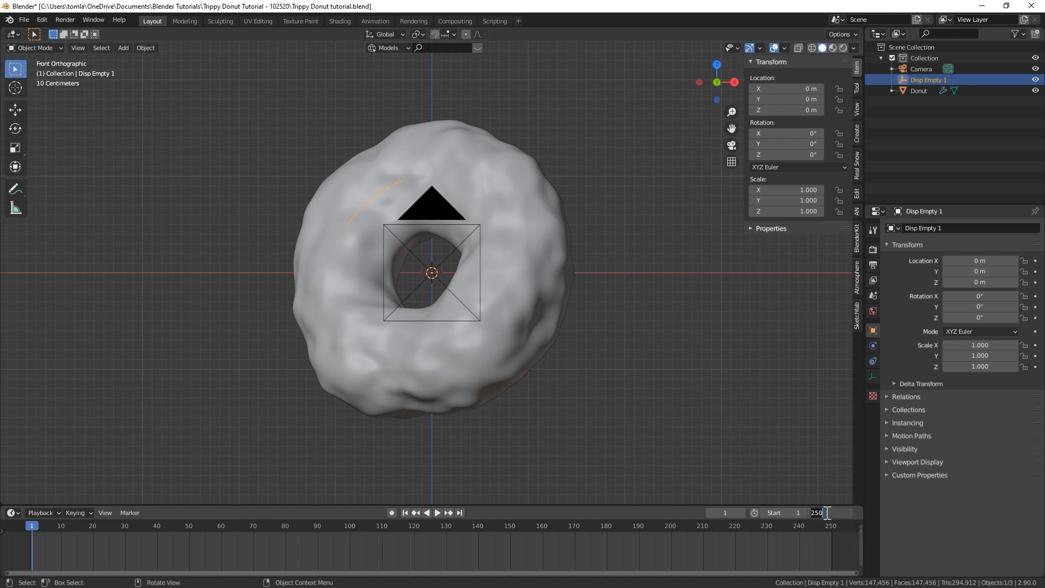
pyautogui.write('120')
pyautogui.press('Return')
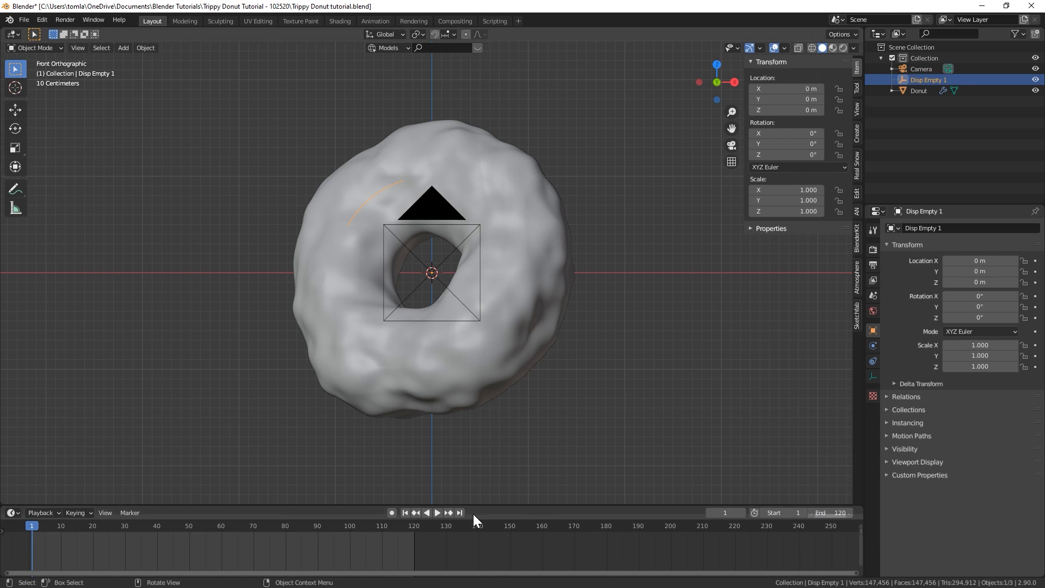
# Insert a Rotation keyframe for Disp Empty 1 at frame 1
pyautogui.moveTo(273, 540); pyautogui.dragTo(459, 545, button='middle')
pyautogui.scroll(4, 445, 556)
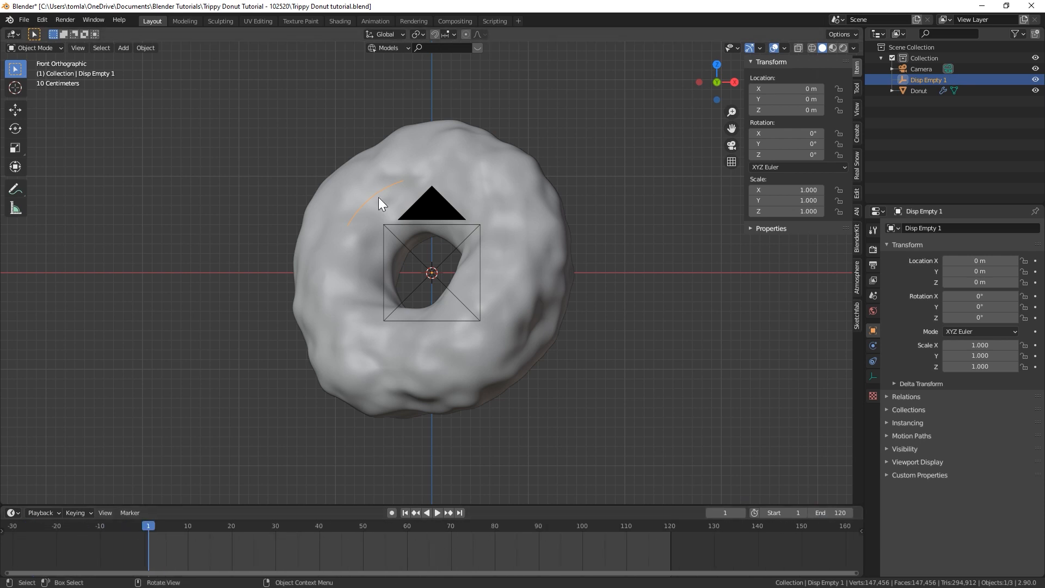
pyautogui.press('i')
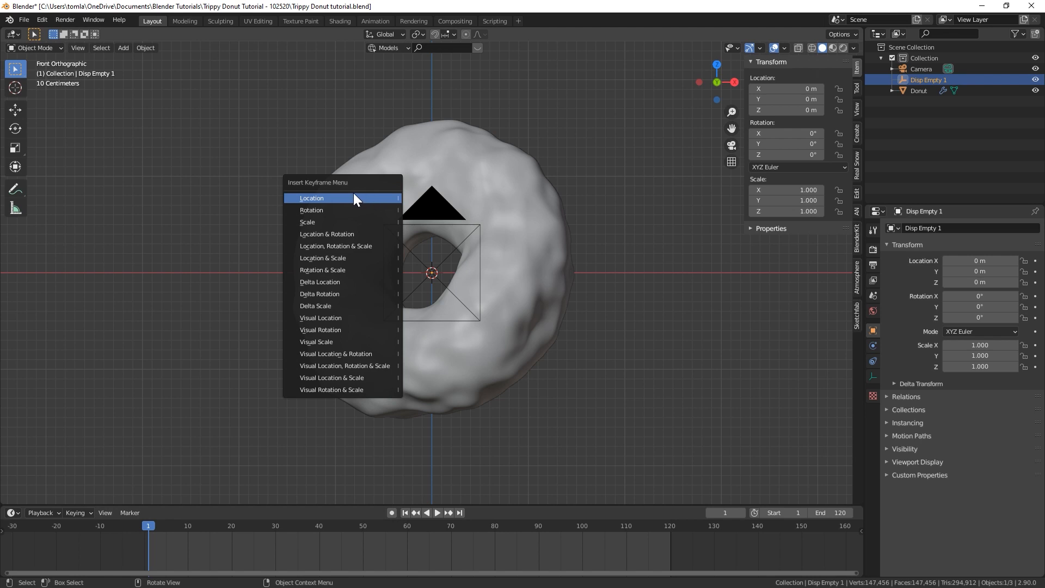
pyautogui.click(312, 211)
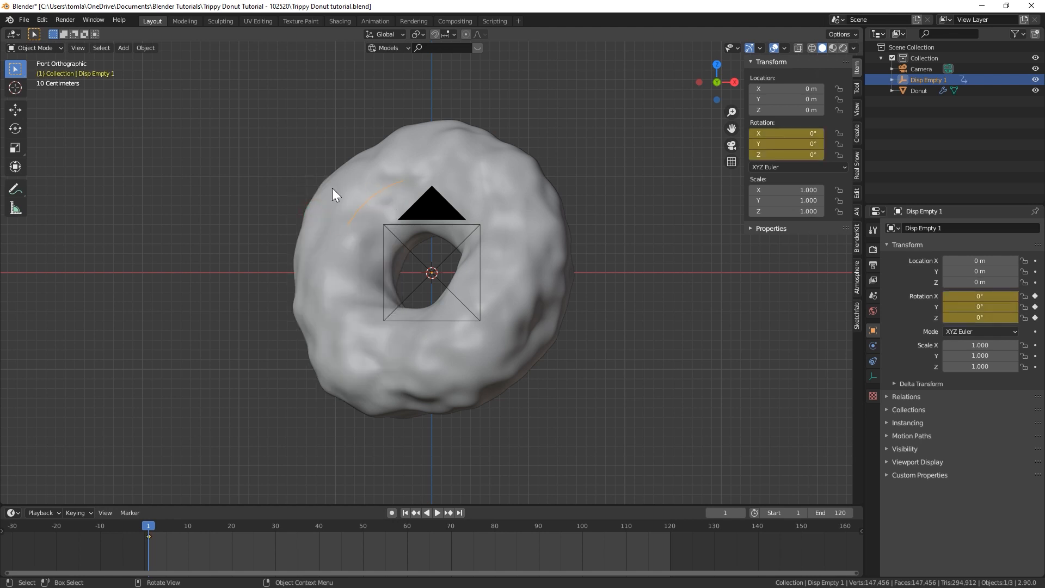
# At frame 121, rotate Disp Empty 1 by -360° in front view and insert a Rotation keyframe
pyautogui.click(459, 513)
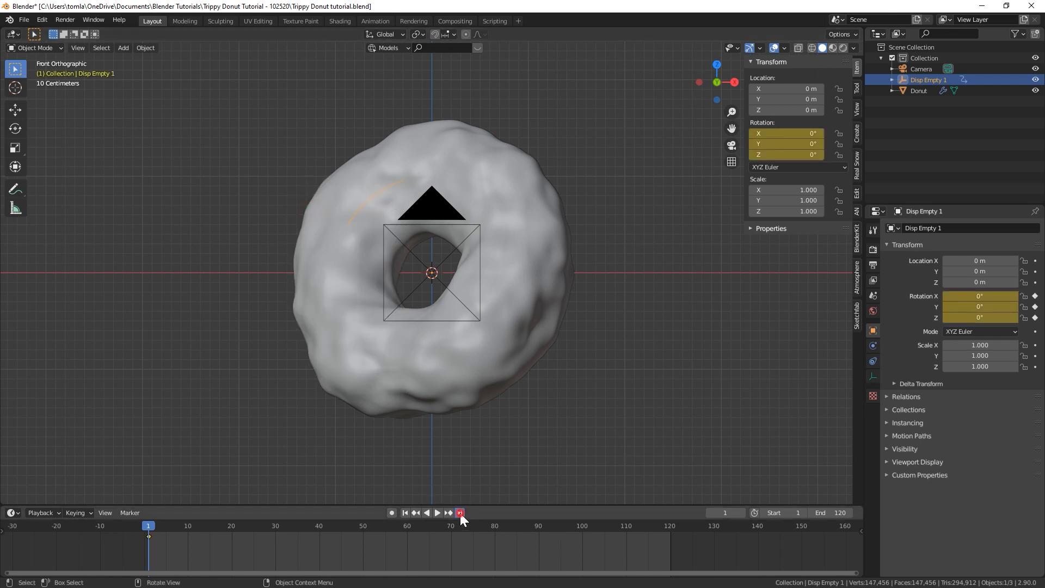
pyautogui.click(741, 512)
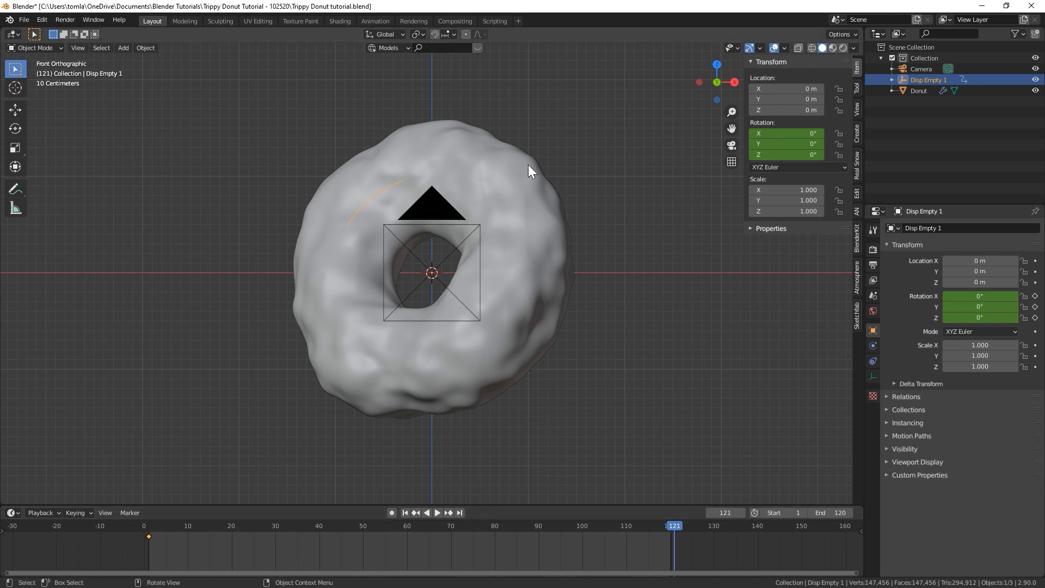
pyautogui.press('r')
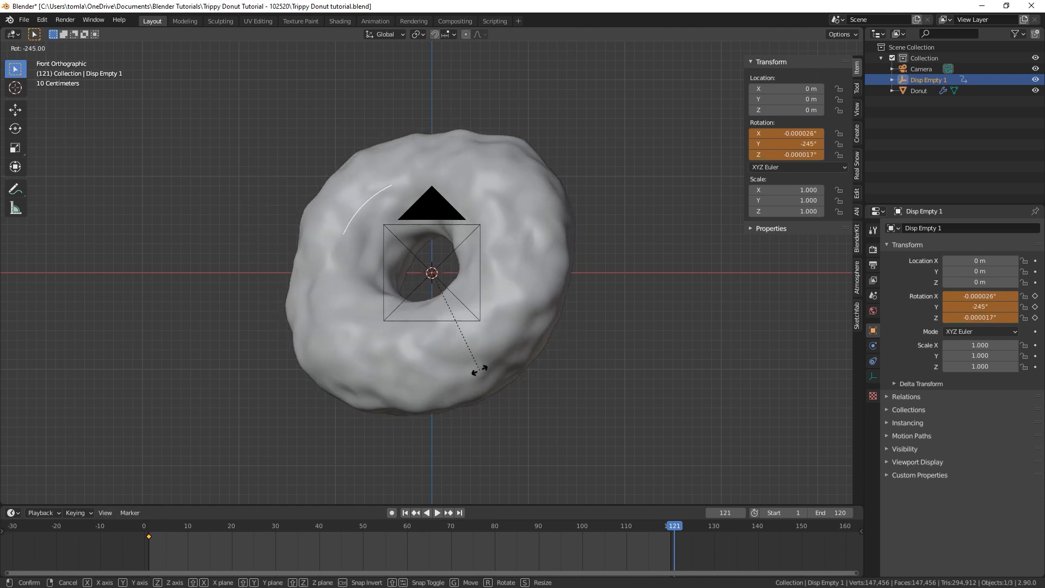
pyautogui.click(481, 210)
pyautogui.press('i')
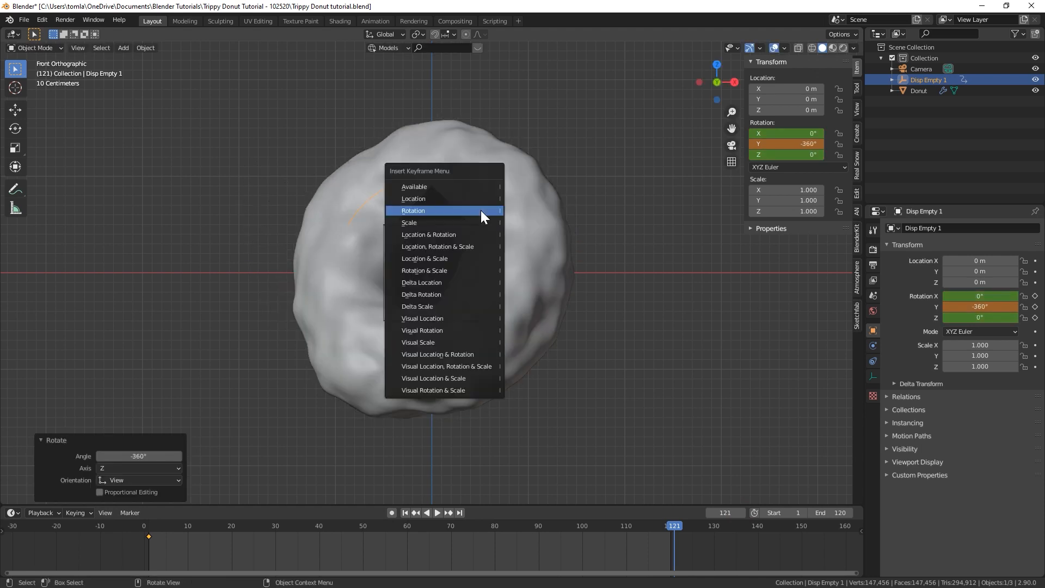
pyautogui.click(481, 210)
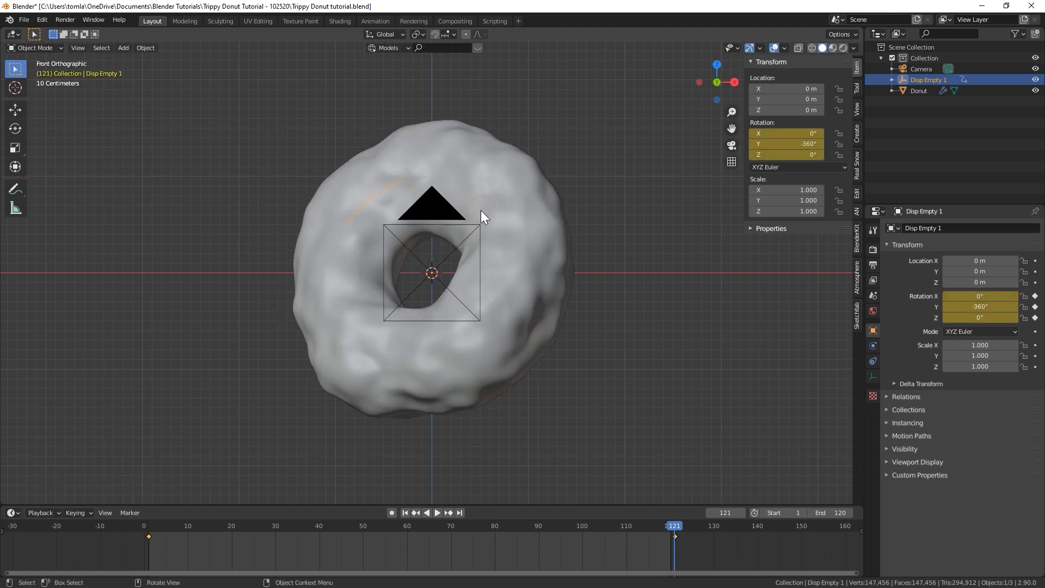
# Play the animation from the first frame to check the donut's moving displacement
pyautogui.click(405, 511)
pyautogui.press('space')
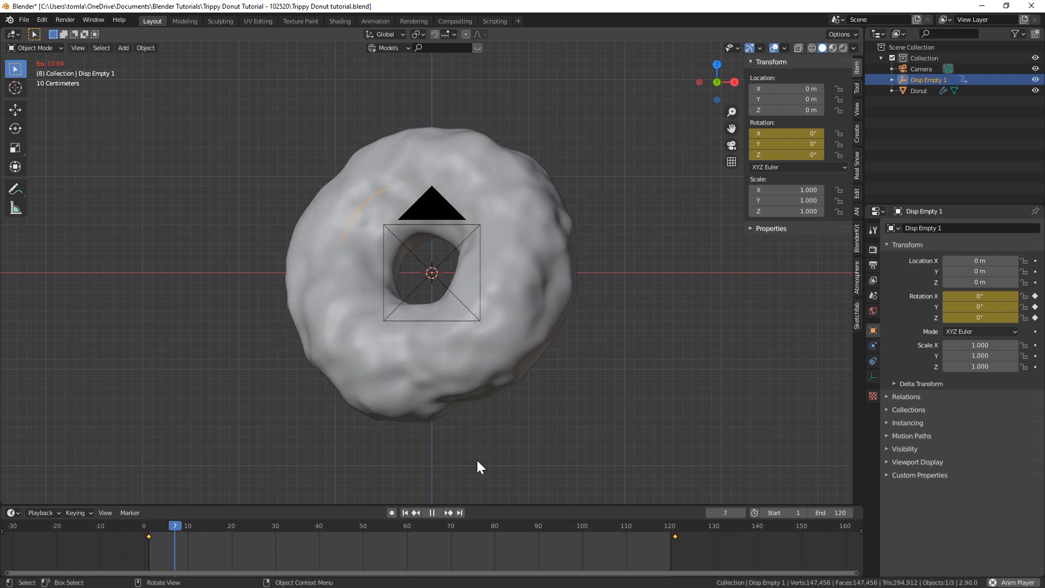
# Add a second Displace modifier to the donut with a new texture, and open Texture Large.001 in the texture settings
pyautogui.moveTo(576, 302); pyautogui.dragTo(506, 209, button='middle')
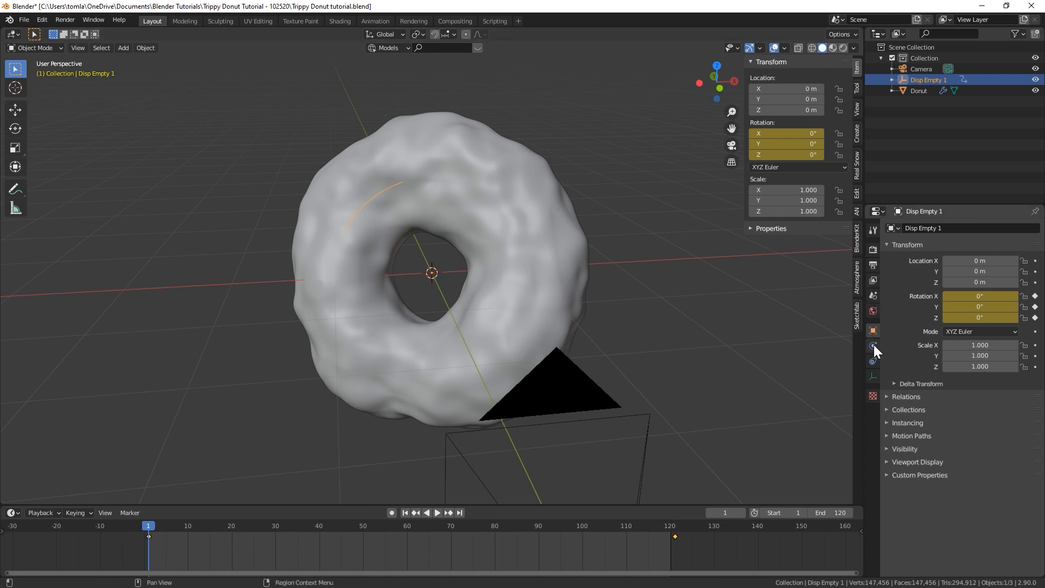
pyautogui.click(524, 199)
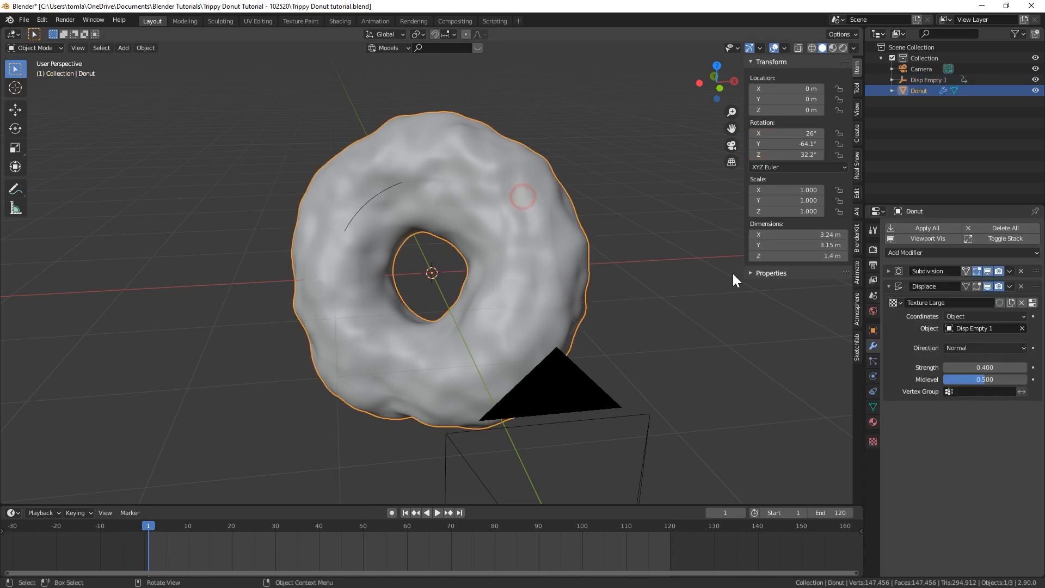
pyautogui.click(888, 287)
pyautogui.click(944, 251)
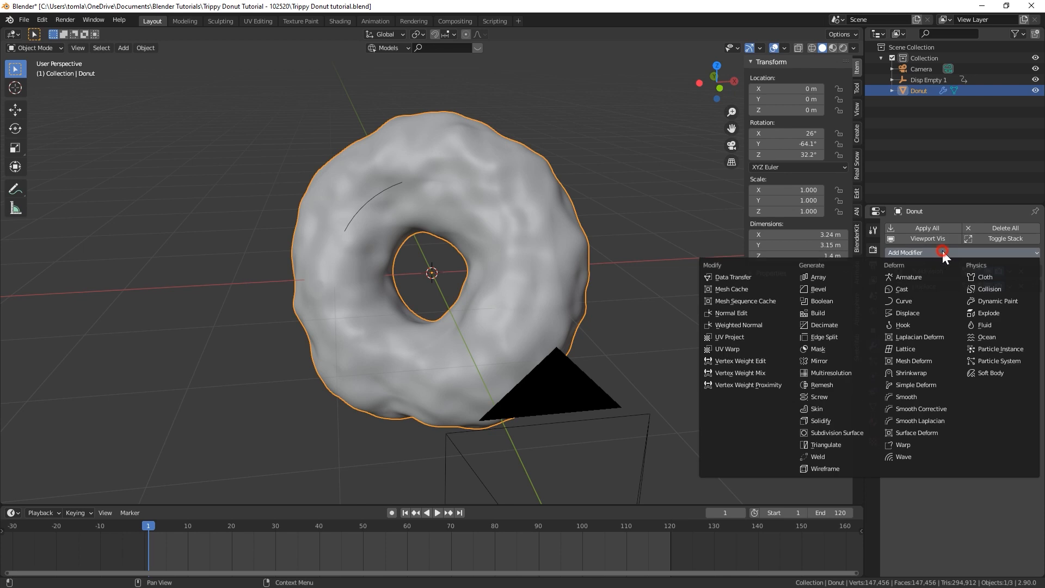
pyautogui.click(916, 314)
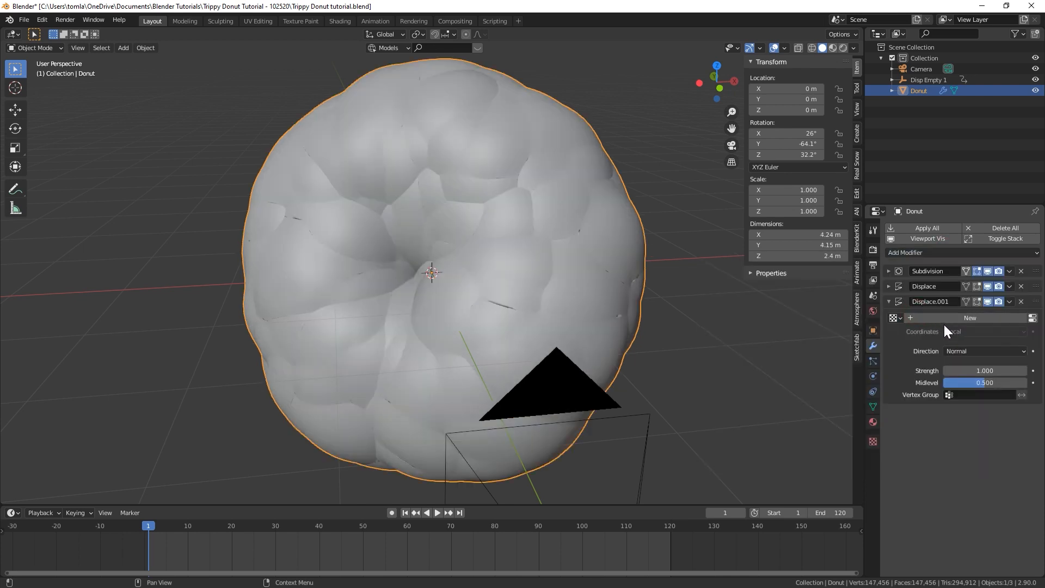
pyautogui.click(962, 316)
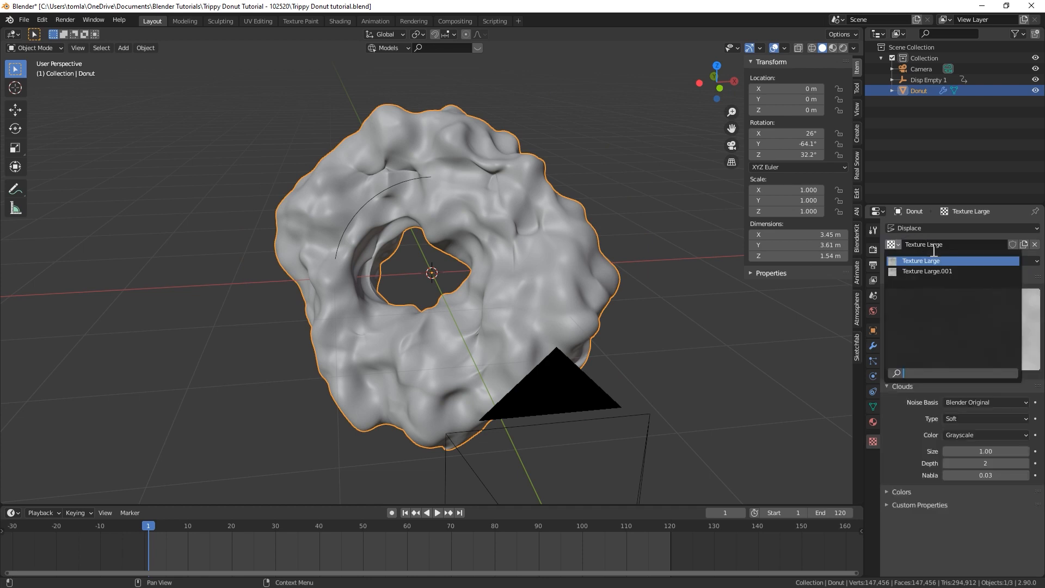
pyautogui.click(948, 272)
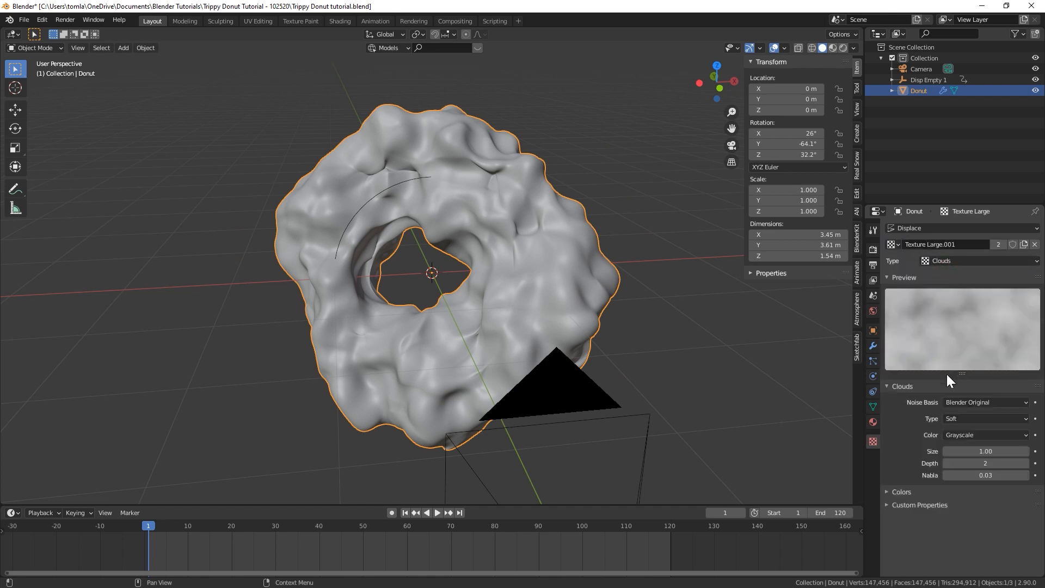
# Set the Clouds size of Texture Large.001 to 1.3
pyautogui.click(996, 450)
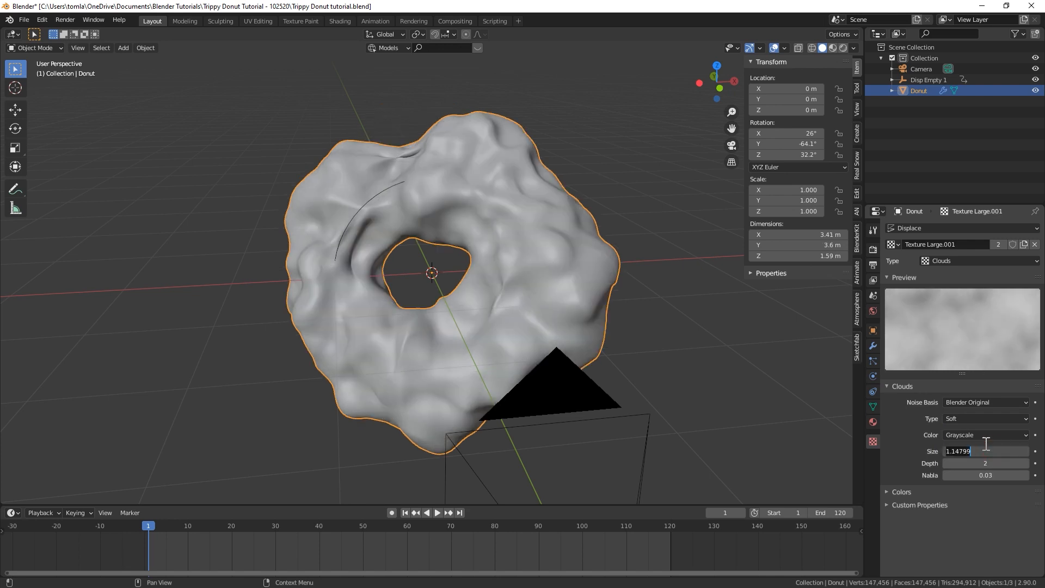
pyautogui.write('1.3')
pyautogui.press('Return')
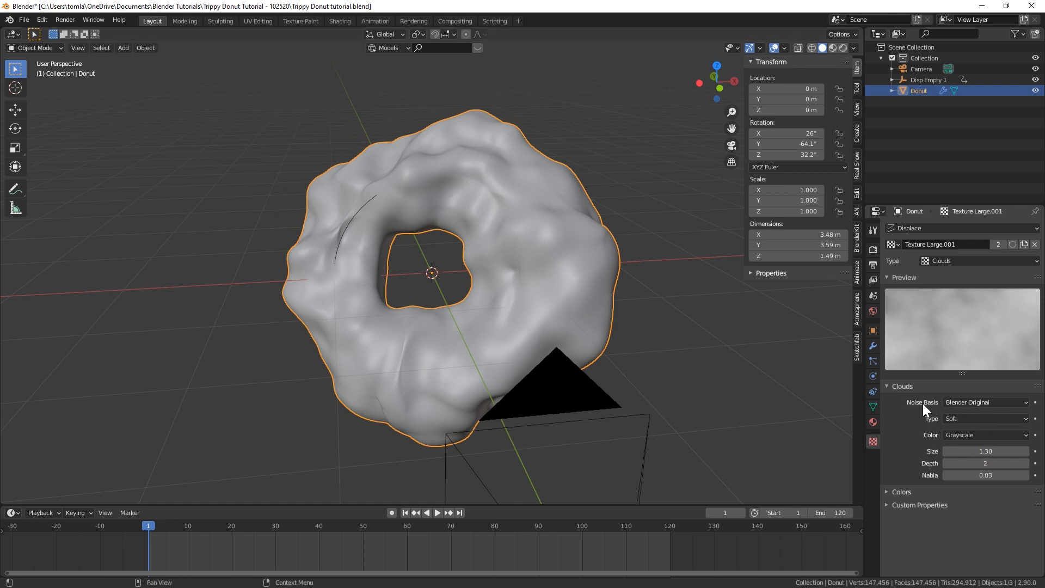
# Try Voronoi F1 as the noise basis of Texture Large.001, and restore Blender Original
pyautogui.click(963, 404)
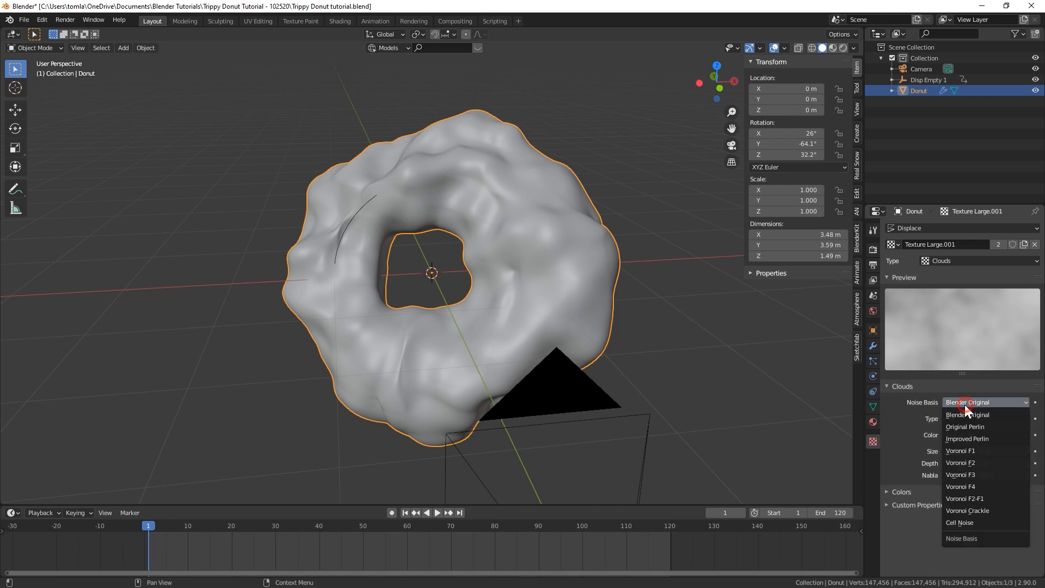
pyautogui.click(978, 450)
pyautogui.moveTo(819, 395); pyautogui.dragTo(460, 292, button='middle')
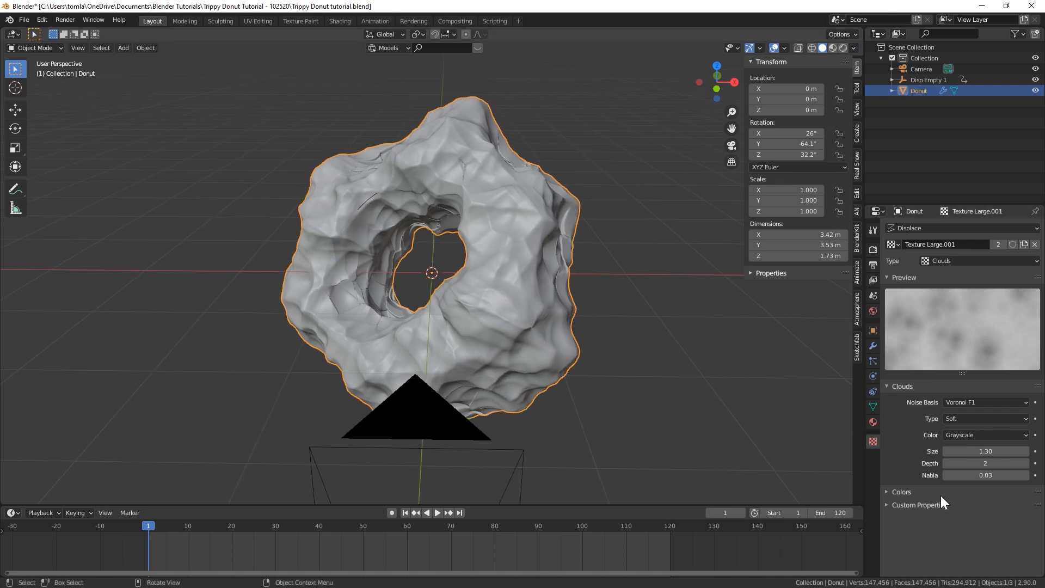
pyautogui.click(965, 402)
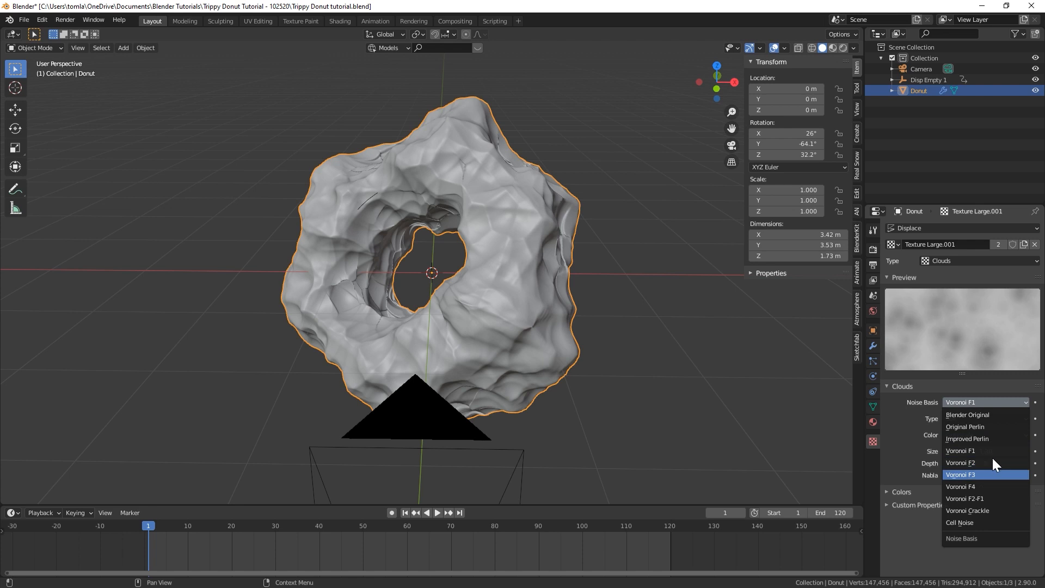
pyautogui.click(977, 417)
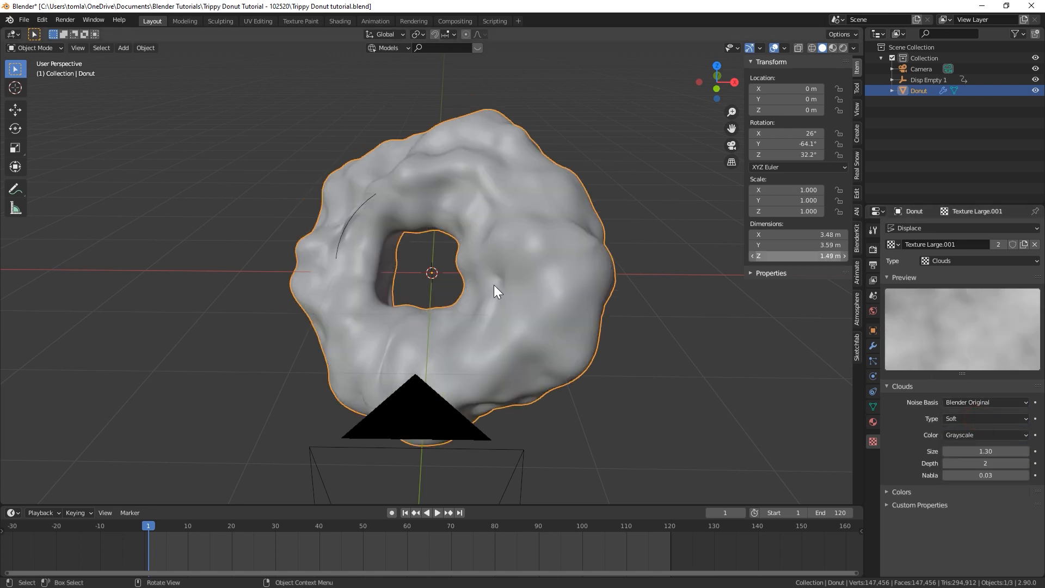
pyautogui.moveTo(538, 283); pyautogui.dragTo(559, 293, button='middle')
pyautogui.moveTo(496, 298); pyautogui.dragTo(494, 320, button='middle')
# Set the contrast of Texture Large.001 to 1.2 in its color settings
pyautogui.press('KP_1')
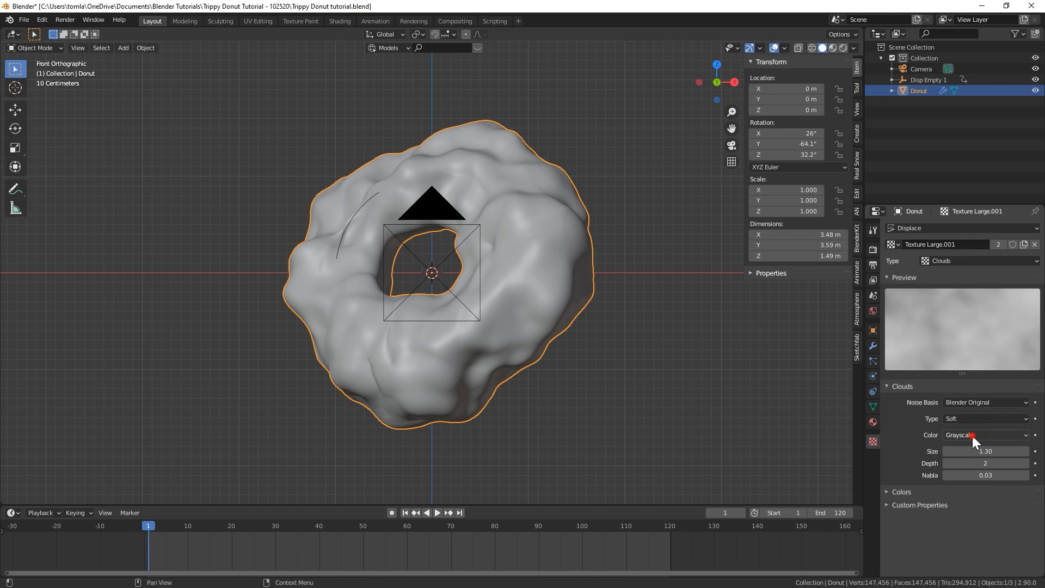
pyautogui.click(899, 491)
pyautogui.scroll(-2, 895, 498)
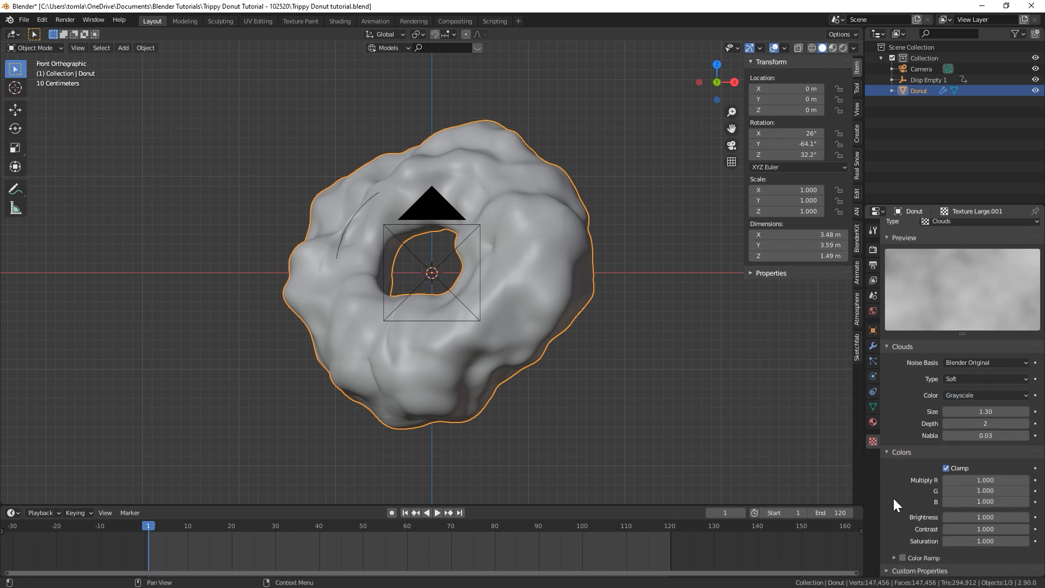
pyautogui.click(973, 528)
pyautogui.write('1.0')
pyautogui.write('2')
pyautogui.press('Return')
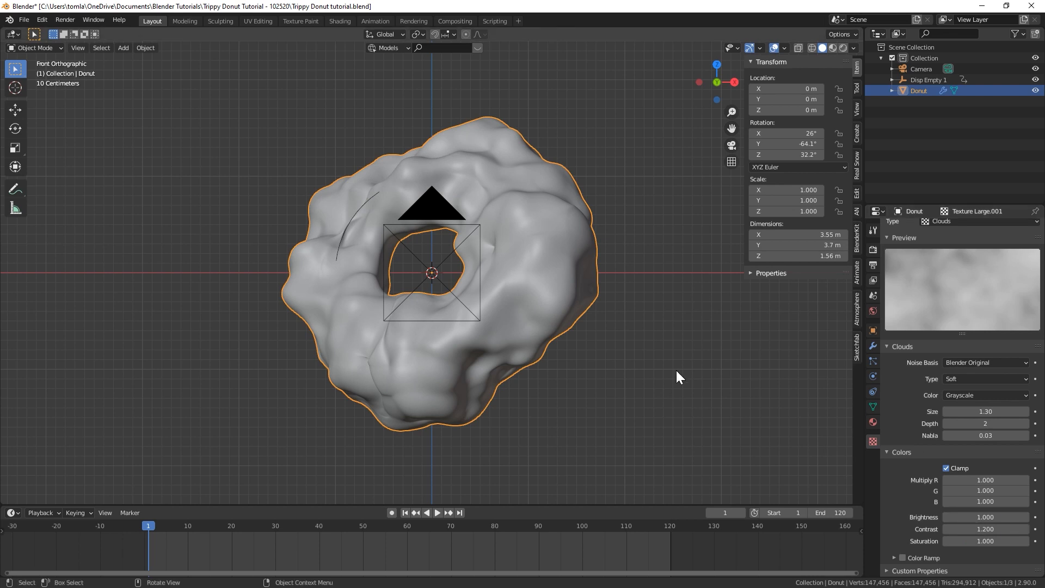
# Add a sphere empty at the world origin and name it Disp Empty 2
pyautogui.click(873, 347)
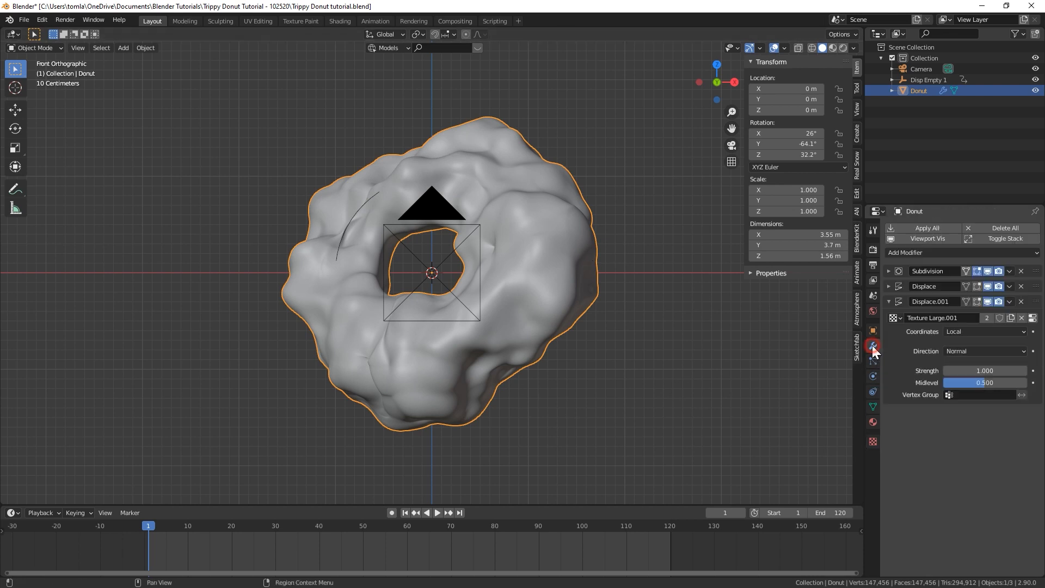
pyautogui.hotkey('shift', 'a')
pyautogui.moveTo(460, 316)
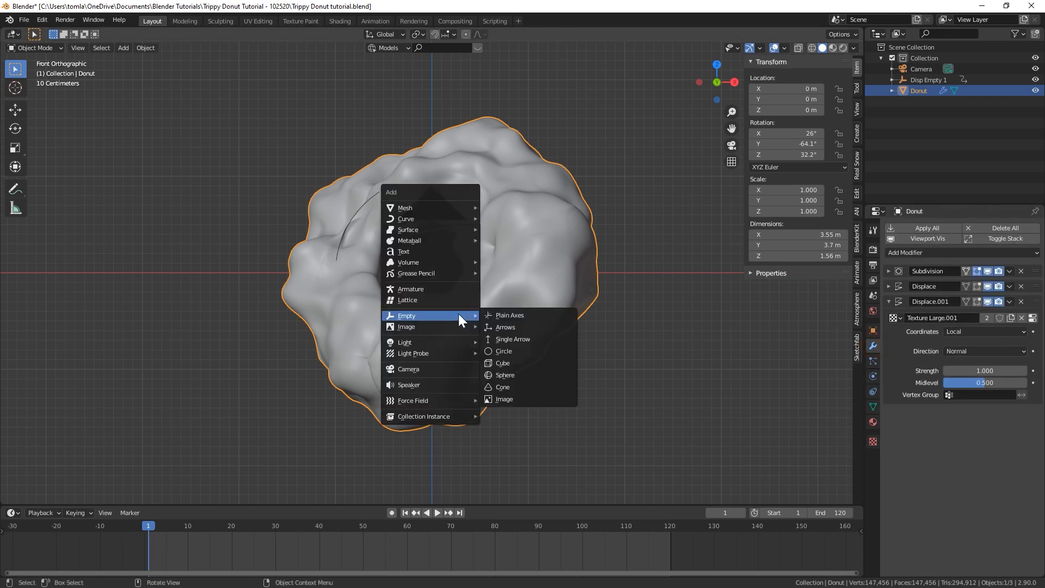
pyautogui.click(522, 374)
pyautogui.moveTo(509, 310); pyautogui.dragTo(897, 308, button='middle')
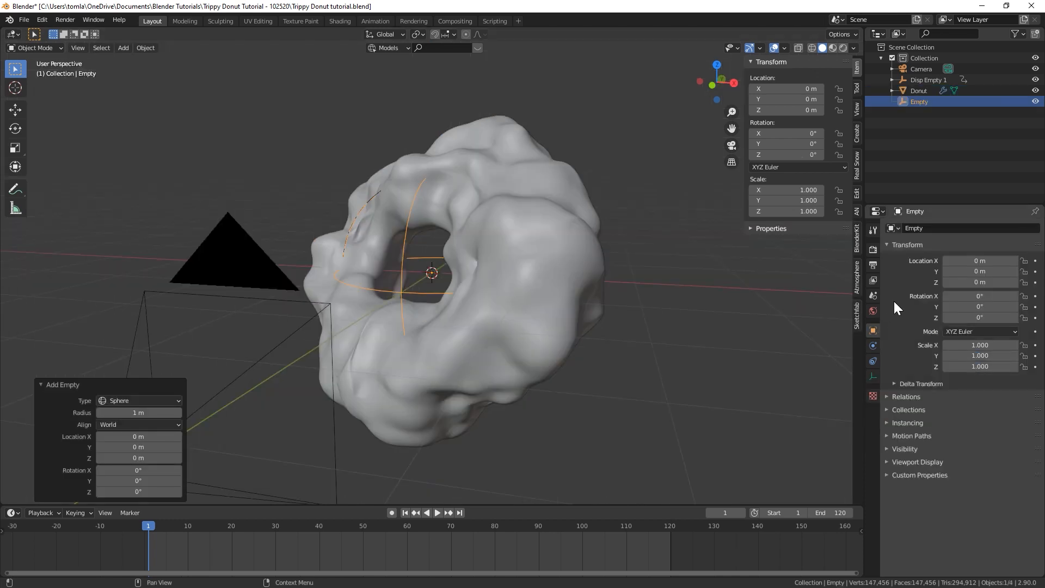
pyautogui.click(931, 228)
pyautogui.write('Di')
pyautogui.write('Em')
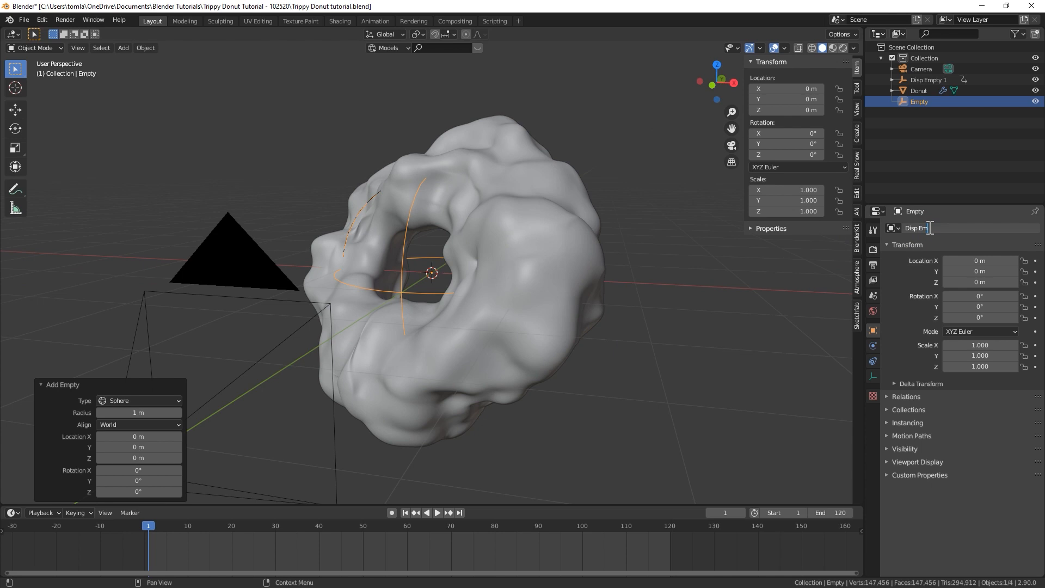
pyautogui.write('pty 2')
pyautogui.press('Return')
# Set the donut's second Displace modifier to Object coordinates, using Disp Empty 2 as the object
pyautogui.click(521, 181)
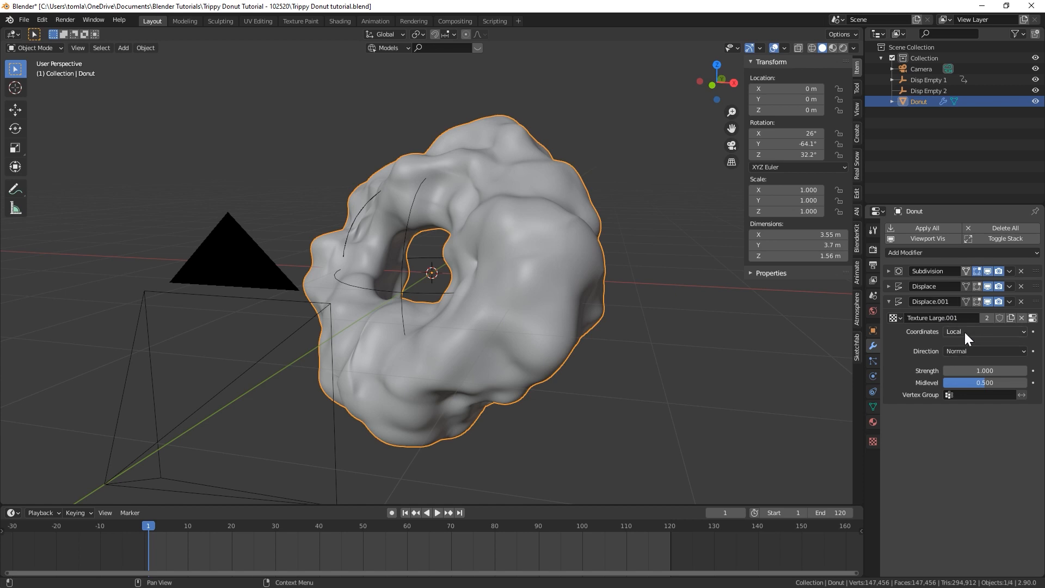
pyautogui.click(965, 331)
pyautogui.click(968, 367)
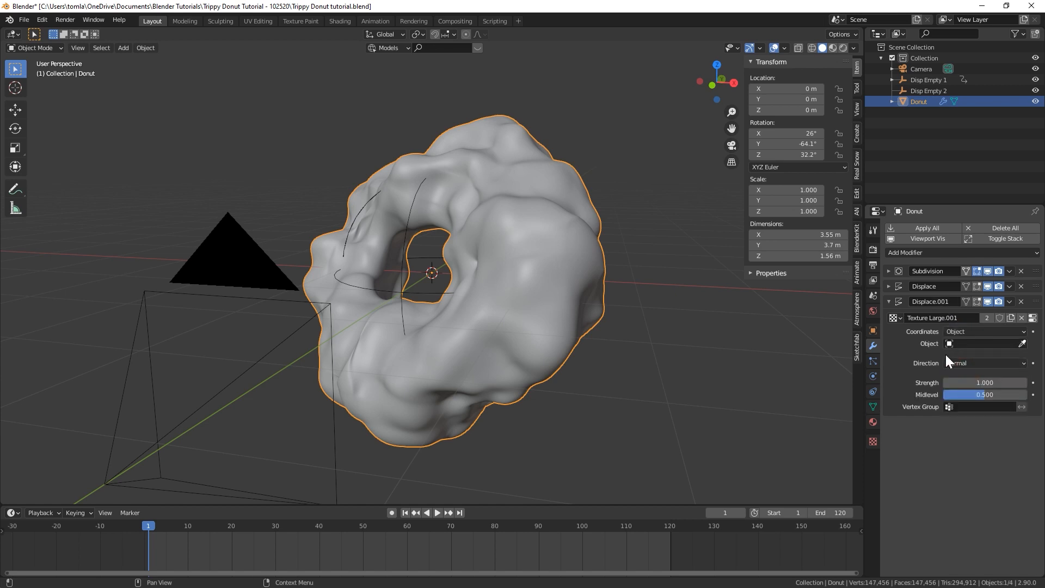
pyautogui.click(966, 343)
pyautogui.click(962, 380)
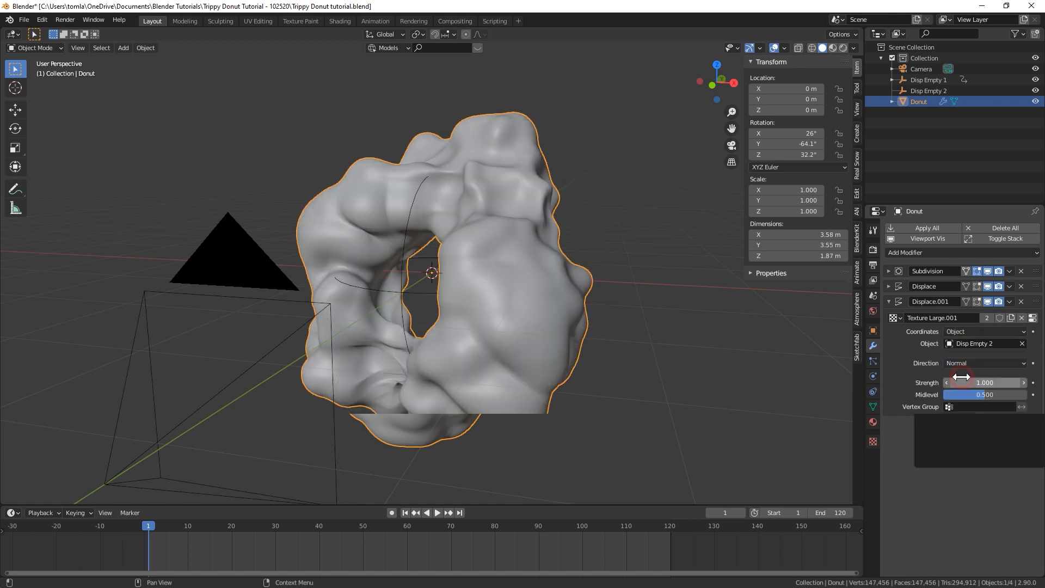
pyautogui.press('KP_1')
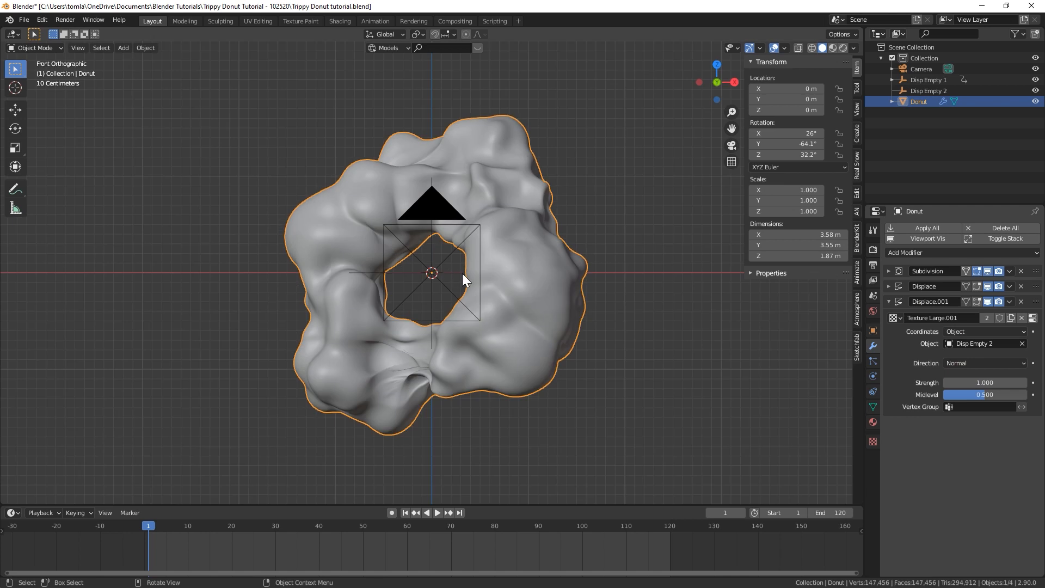
# Try a strength of 0.1 on the donut's second Displace modifier and inspect the shape
pyautogui.click(986, 382)
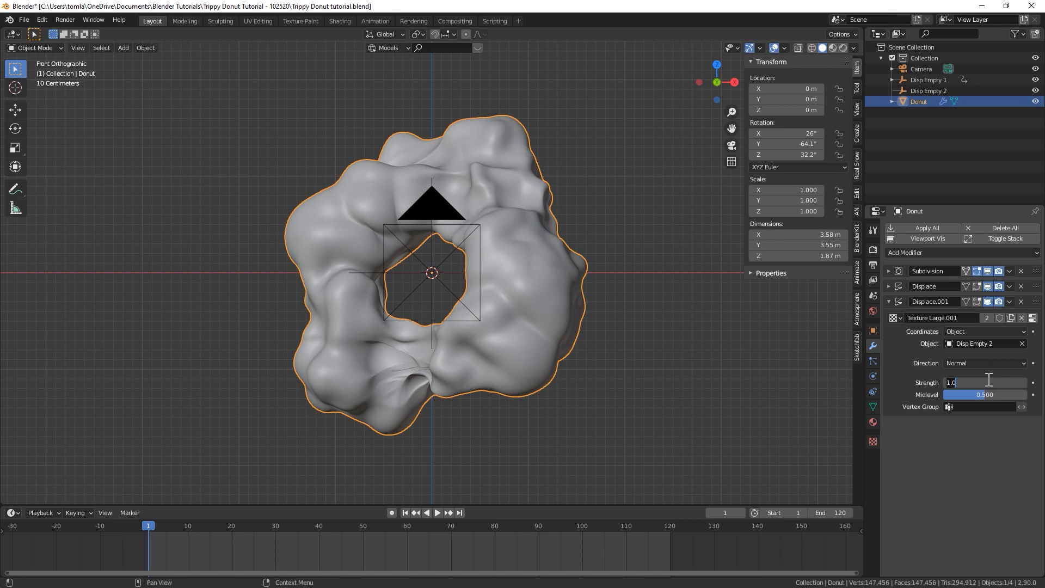
pyautogui.write('0.1')
pyautogui.press('Return')
pyautogui.moveTo(482, 277); pyautogui.dragTo(508, 295, button='middle')
pyautogui.click(509, 295)
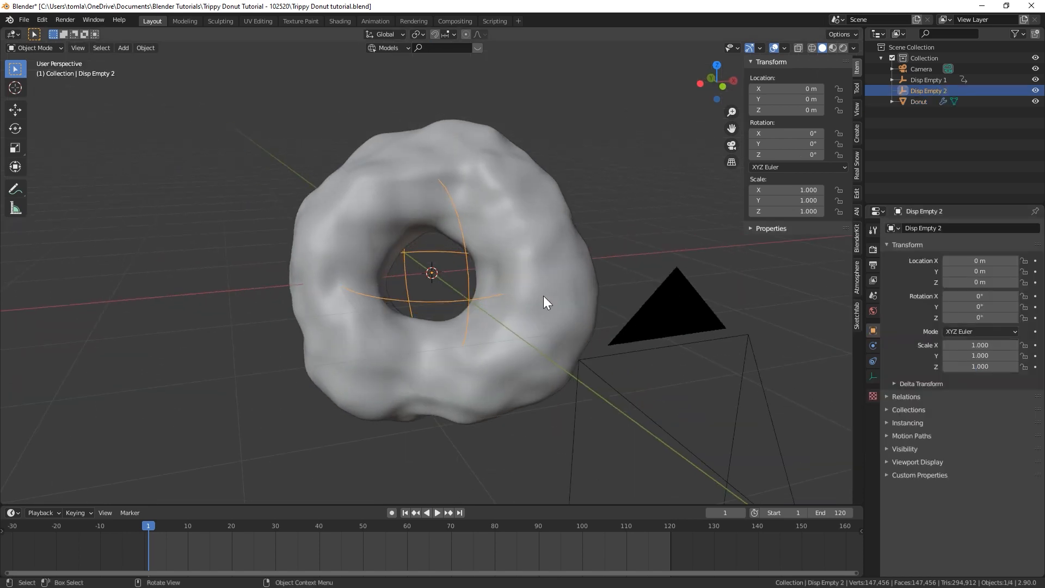
# Reselect the donut and set its second Displace modifier's strength to 0.2
pyautogui.click(581, 246)
pyautogui.click(978, 382)
pyautogui.write('.2')
pyautogui.press('Return')
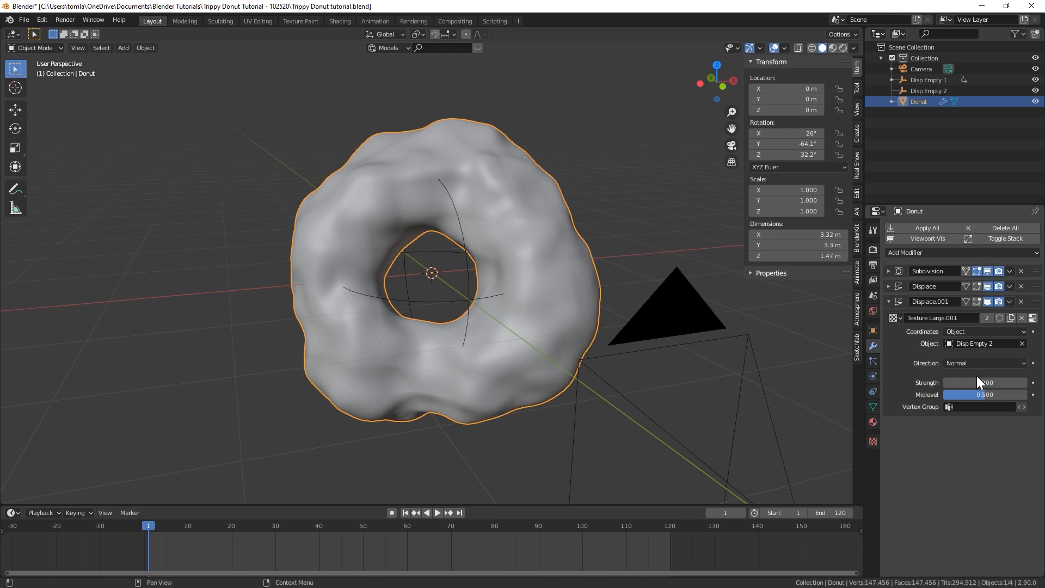
# Insert a Rotation keyframe for Disp Empty 2 at frame 1, working in right view
pyautogui.click(516, 288)
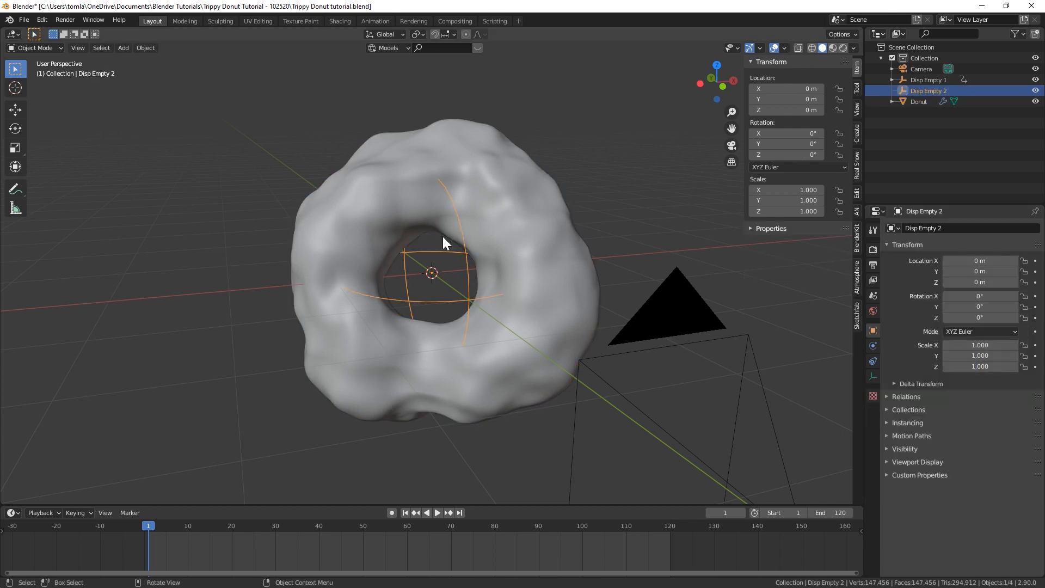
pyautogui.press('KP_3')
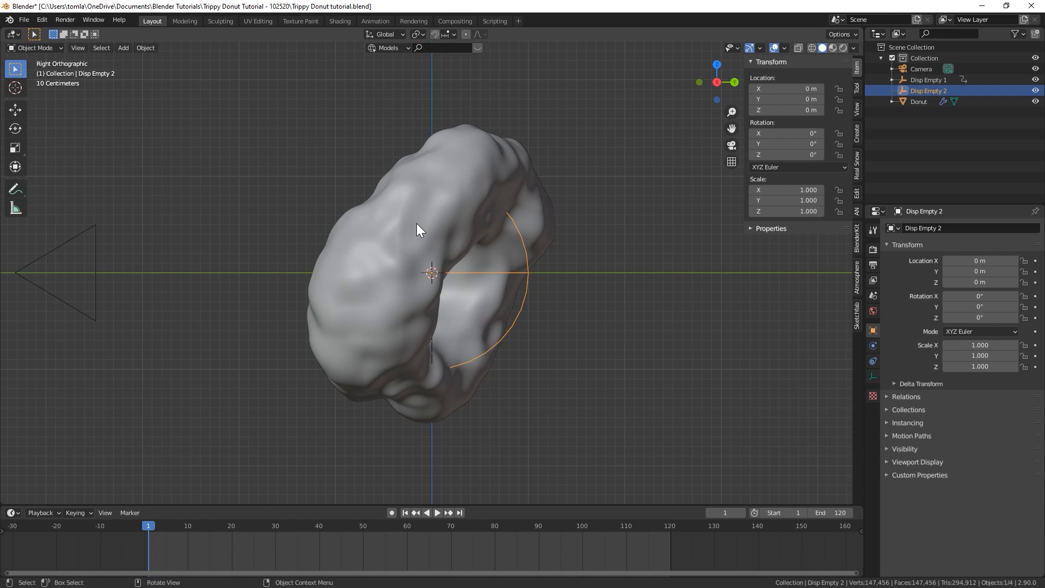
pyautogui.press('KP_1')
pyautogui.press('KP_3')
pyautogui.press('i')
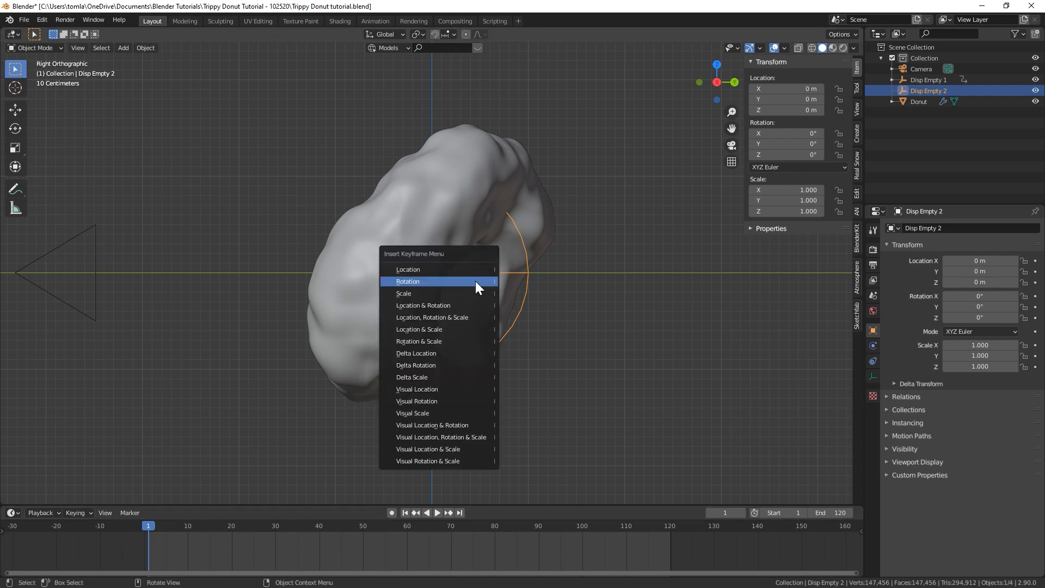
pyautogui.click(475, 281)
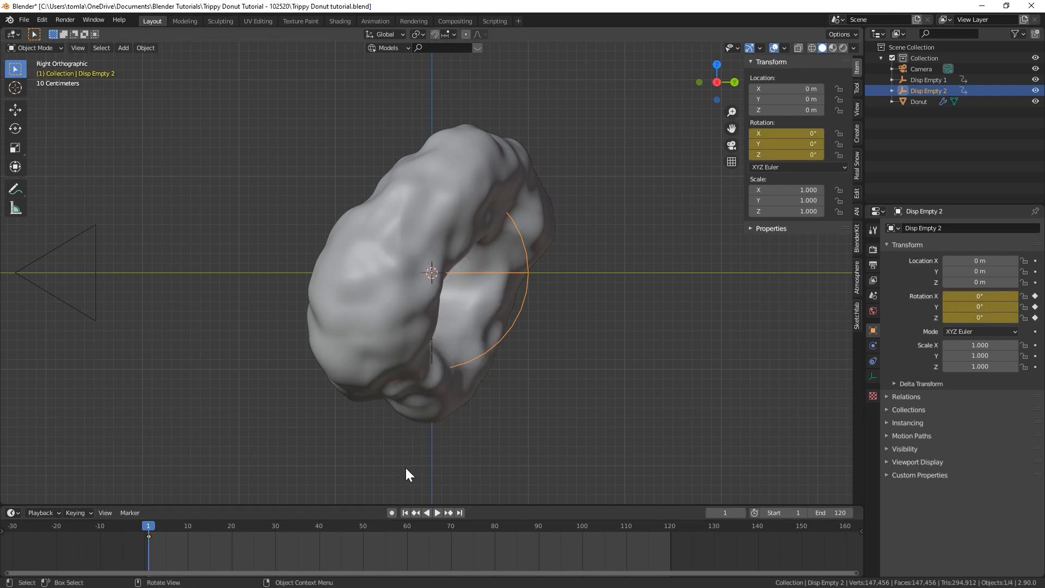
# At frame 121, rotate Disp Empty 2 in right view to 360° on X and insert a Rotation keyframe
pyautogui.click(459, 512)
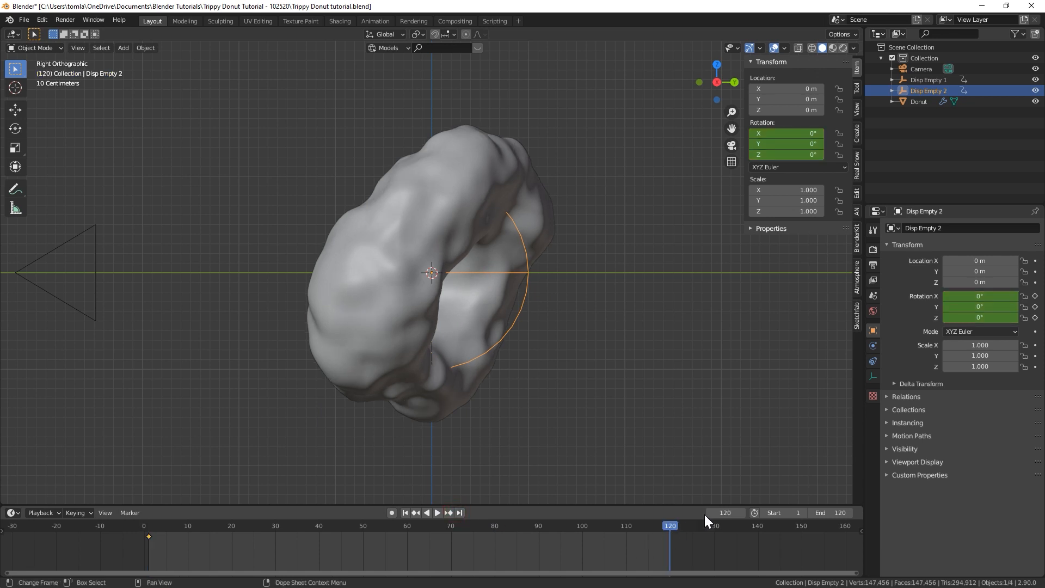
pyautogui.click(742, 510)
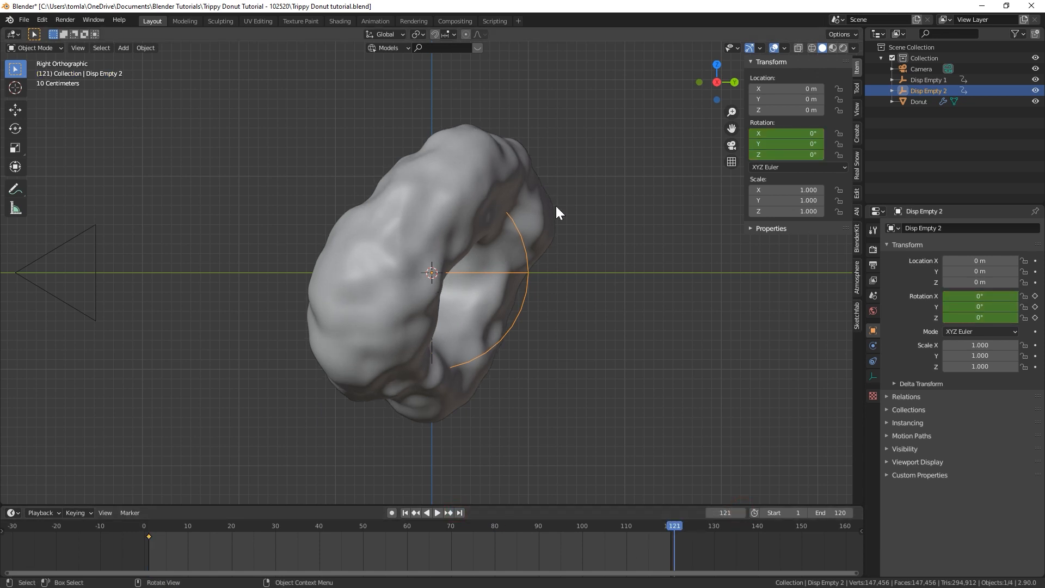
pyautogui.press('r')
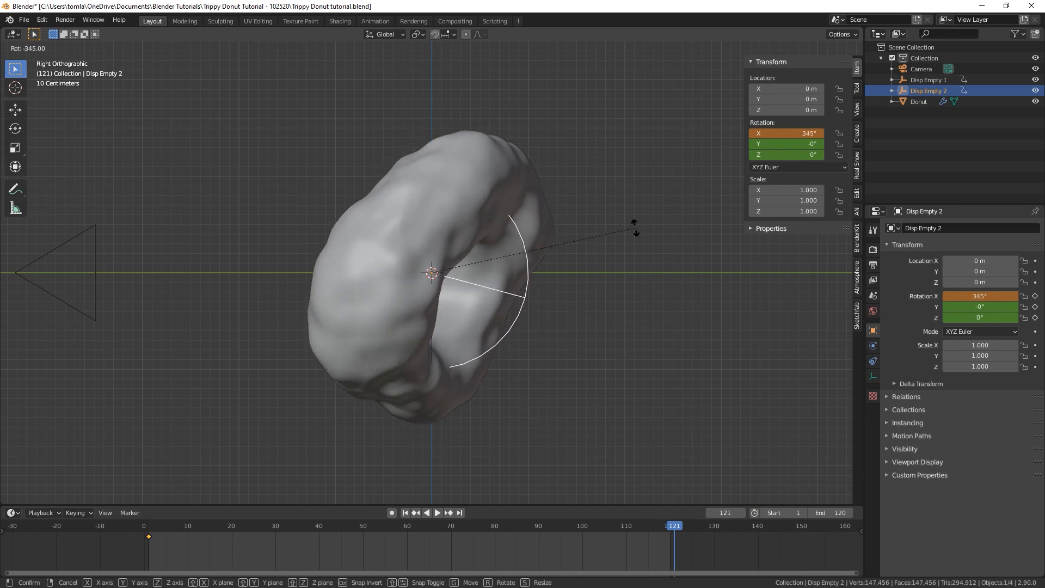
pyautogui.click(613, 166)
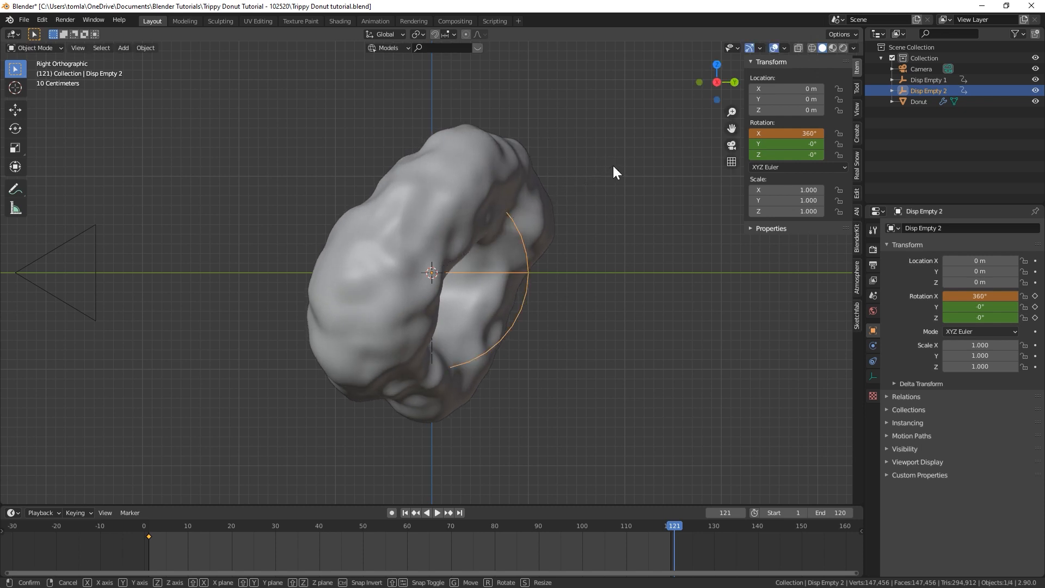
pyautogui.press('i')
pyautogui.click(612, 168)
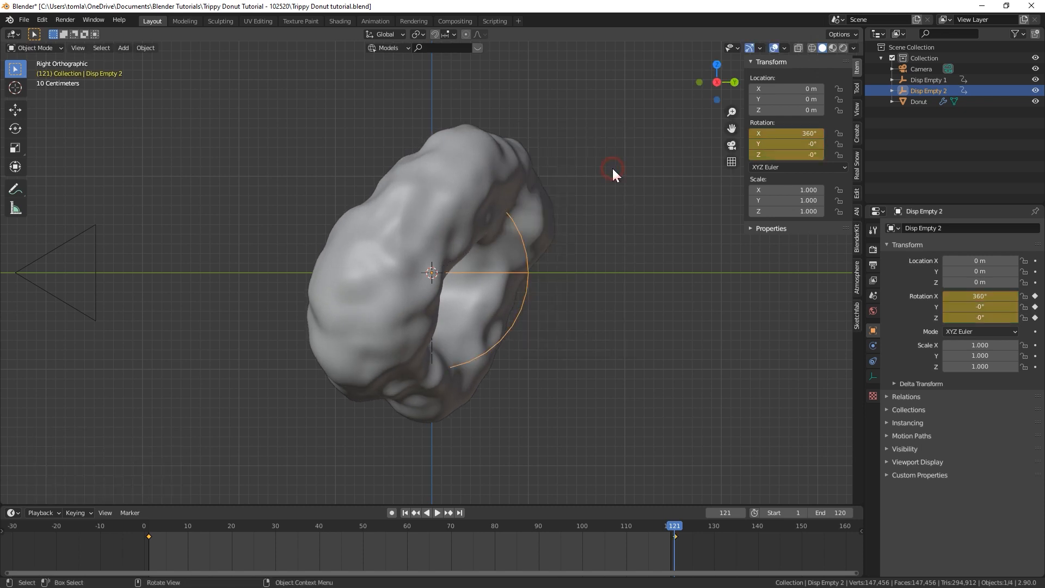
# Return to frame 1, look through the camera, and save the file
pyautogui.hotkey('shift', 'Left')
pyautogui.moveTo(440, 453); pyautogui.dragTo(469, 423, button='middle')
pyautogui.press('KP_0')
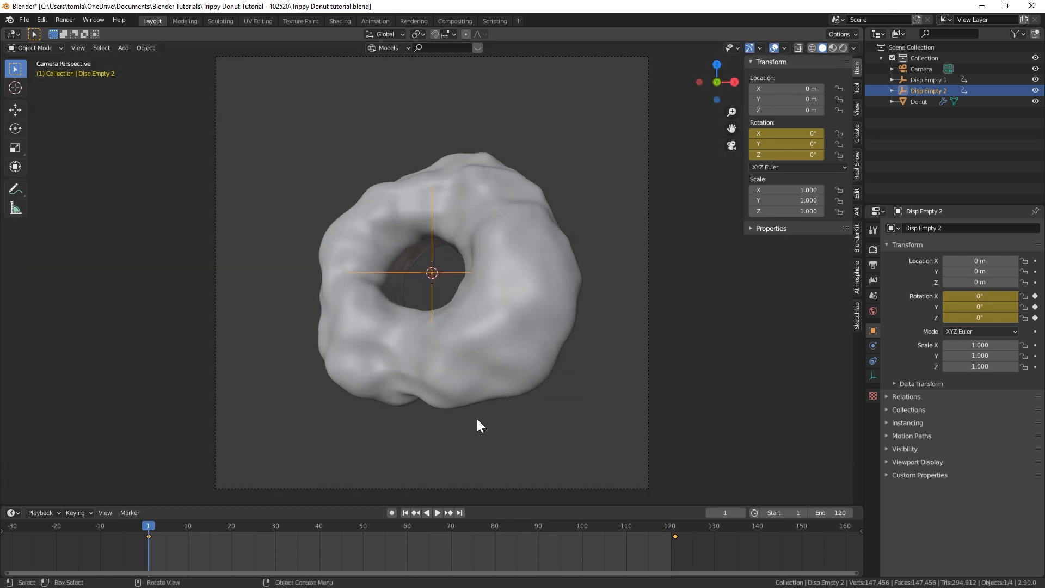
pyautogui.hotkey('ctrl', 's')
# Play the donut animation in camera view, stop it back at frame 1, and save the file
pyautogui.press('space')
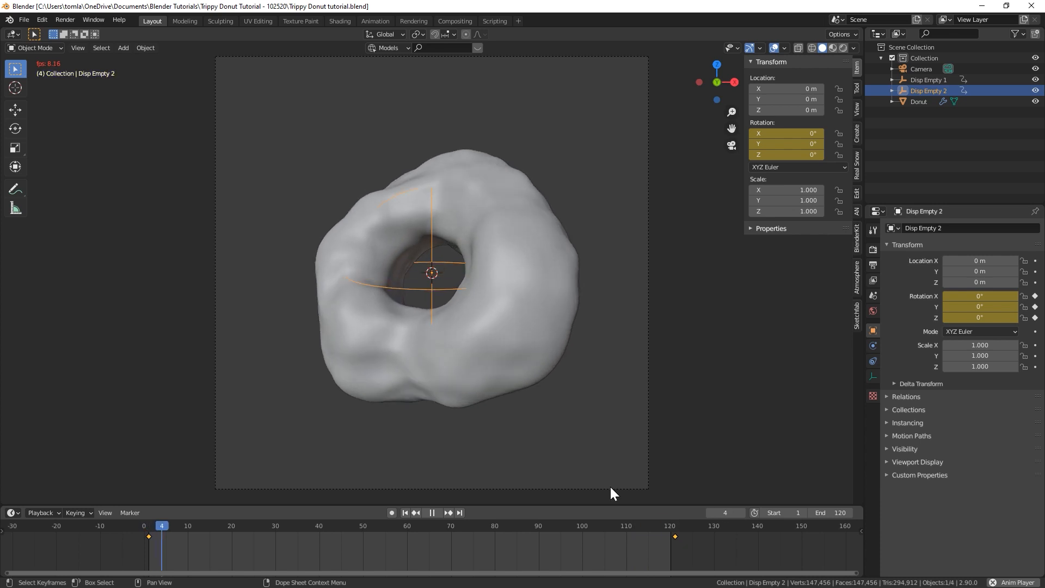
pyautogui.click(431, 512)
pyautogui.click(405, 512)
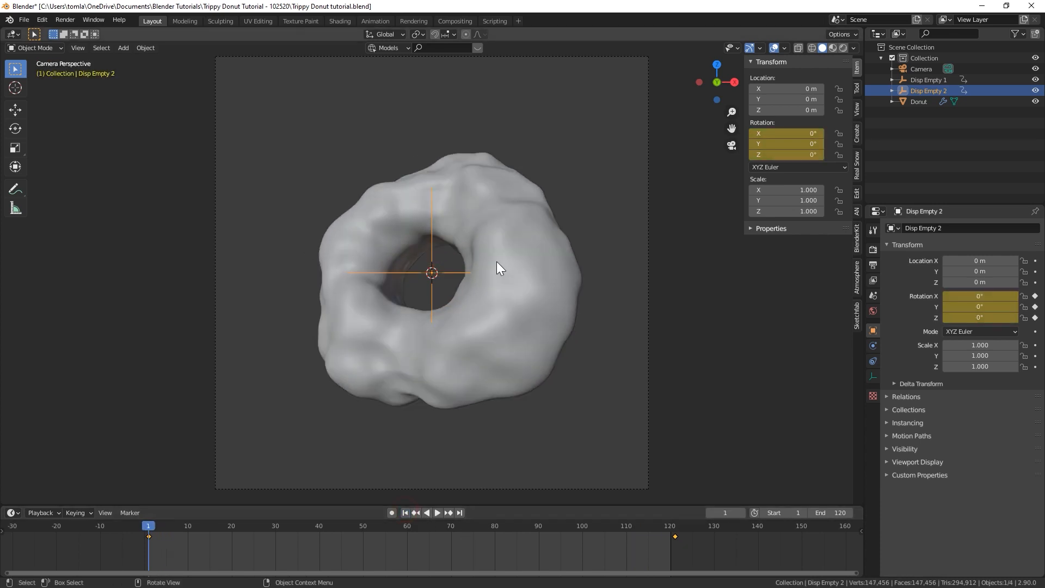
pyautogui.hotkey('ctrl', 's')
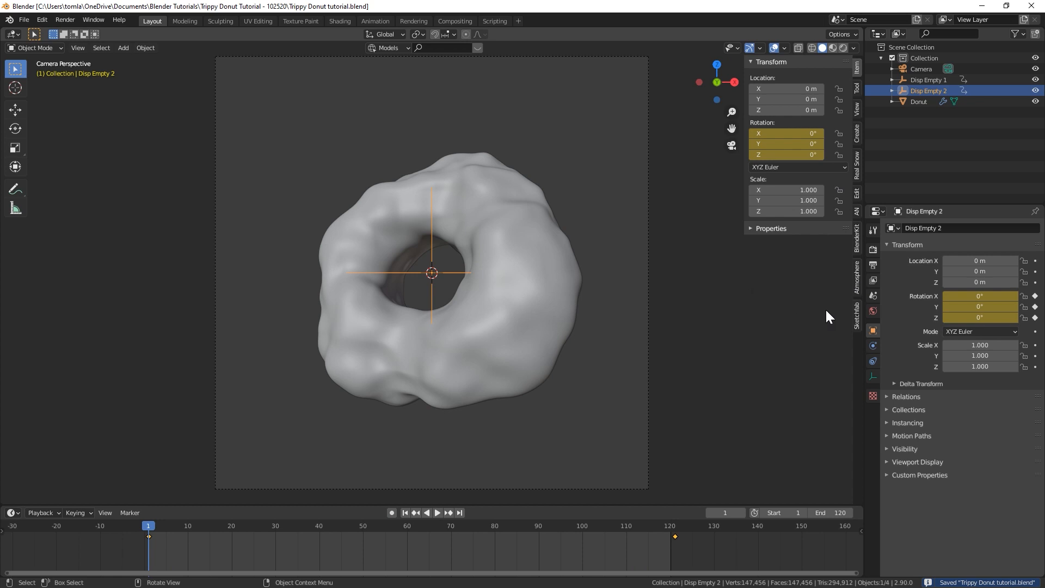
# Set the World background color to an Environment Texture and load studio_small_03_4k.hdr from the HDRI folder
pyautogui.click(872, 311)
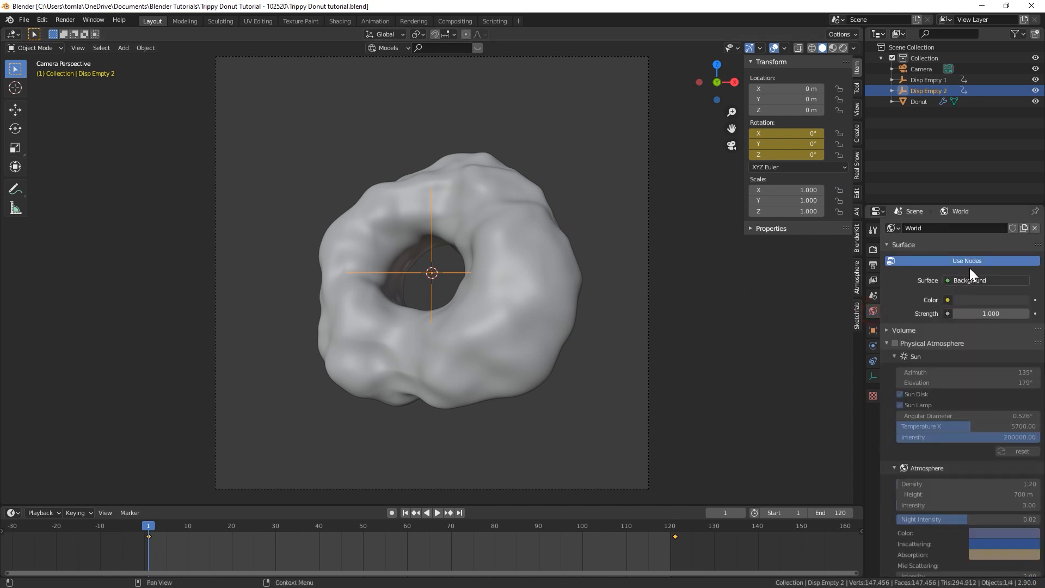
pyautogui.click(946, 300)
pyautogui.click(948, 300)
pyautogui.click(746, 348)
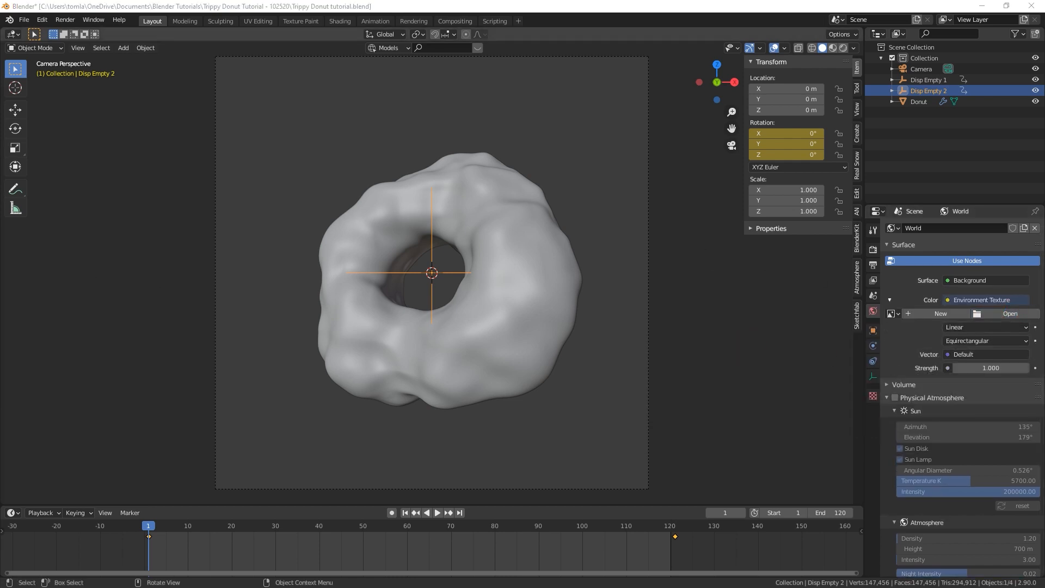
pyautogui.moveTo(0, 79); pyautogui.dragTo(406, 31)
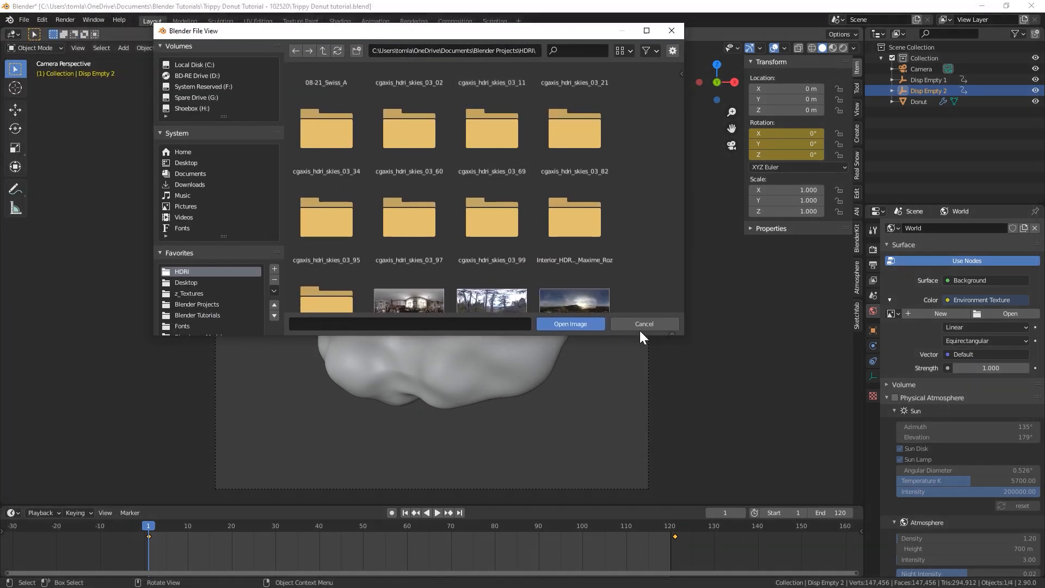
pyautogui.moveTo(677, 333); pyautogui.dragTo(777, 465)
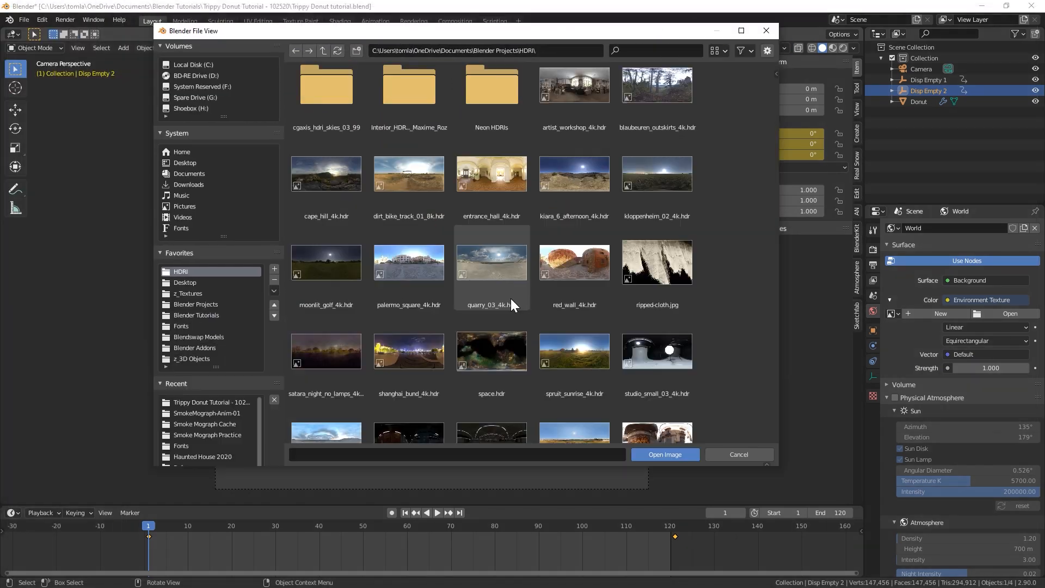
pyautogui.click(655, 358)
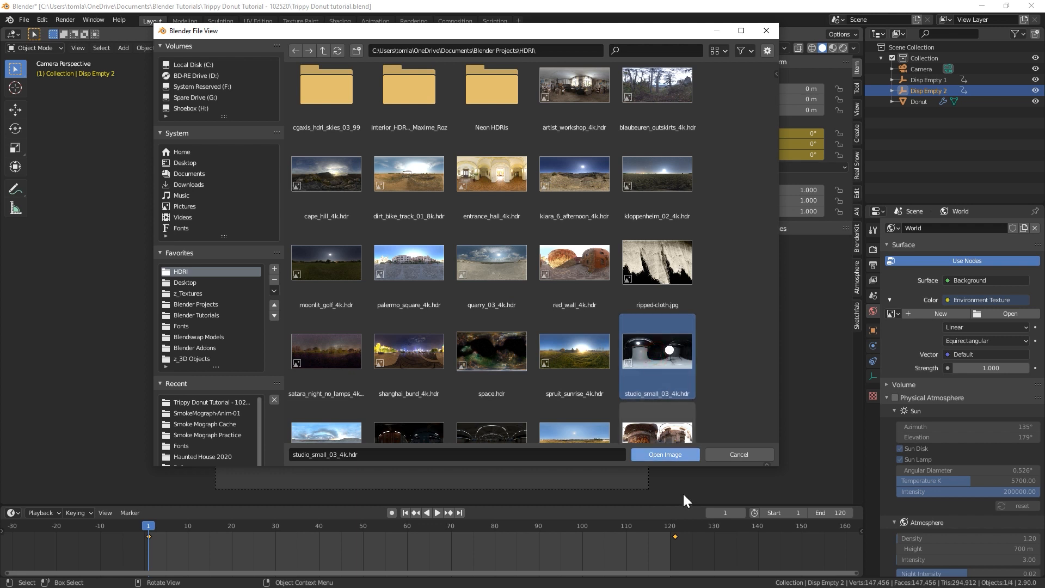
pyautogui.click(665, 455)
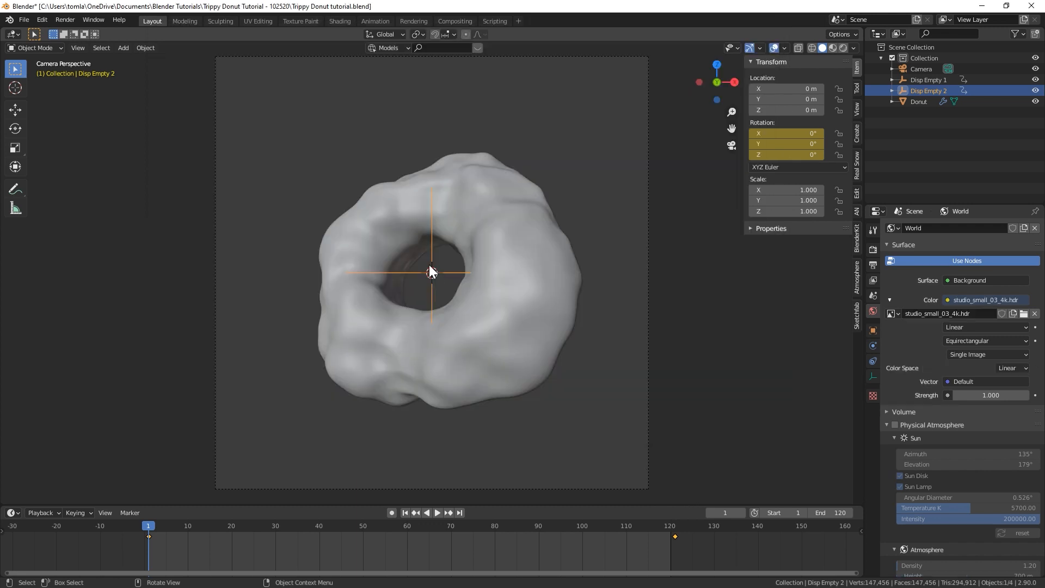
# Set the render engine to Cycles with GPU Compute as the device, and save the file
pyautogui.click(873, 249)
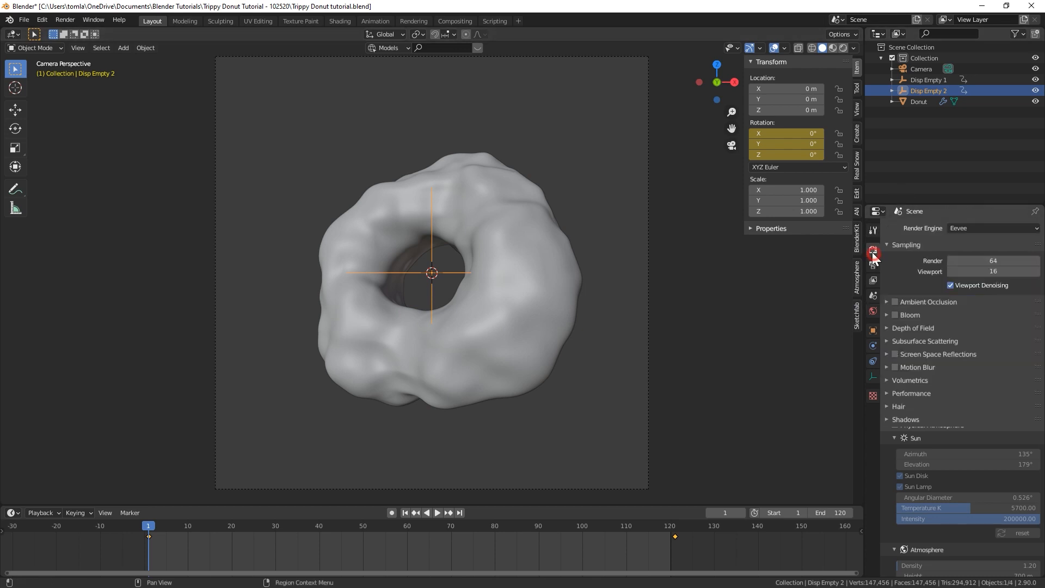
pyautogui.click(953, 227)
pyautogui.click(974, 265)
pyautogui.click(955, 255)
pyautogui.click(972, 279)
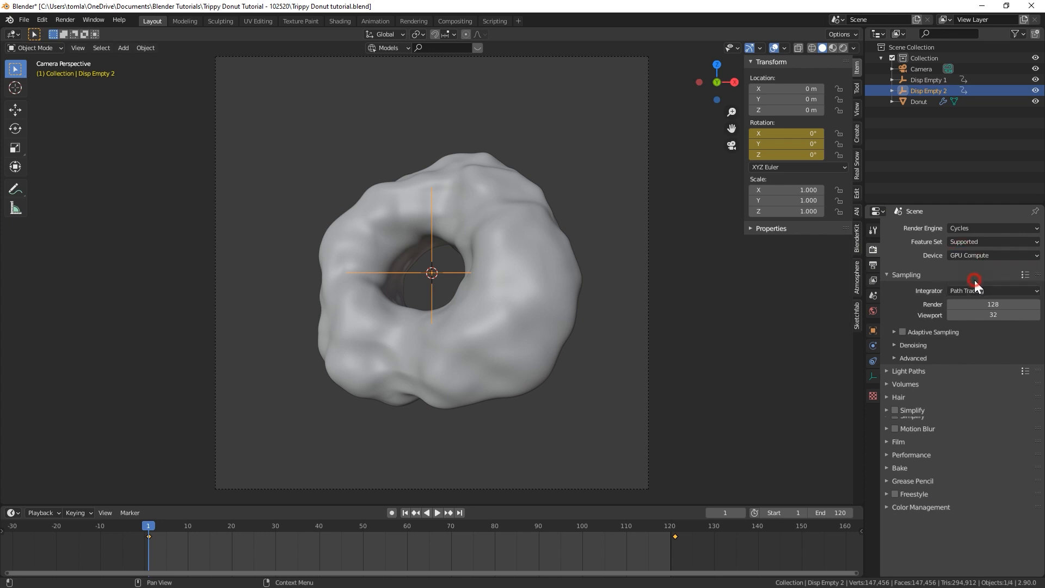
pyautogui.hotkey('ctrl', 's')
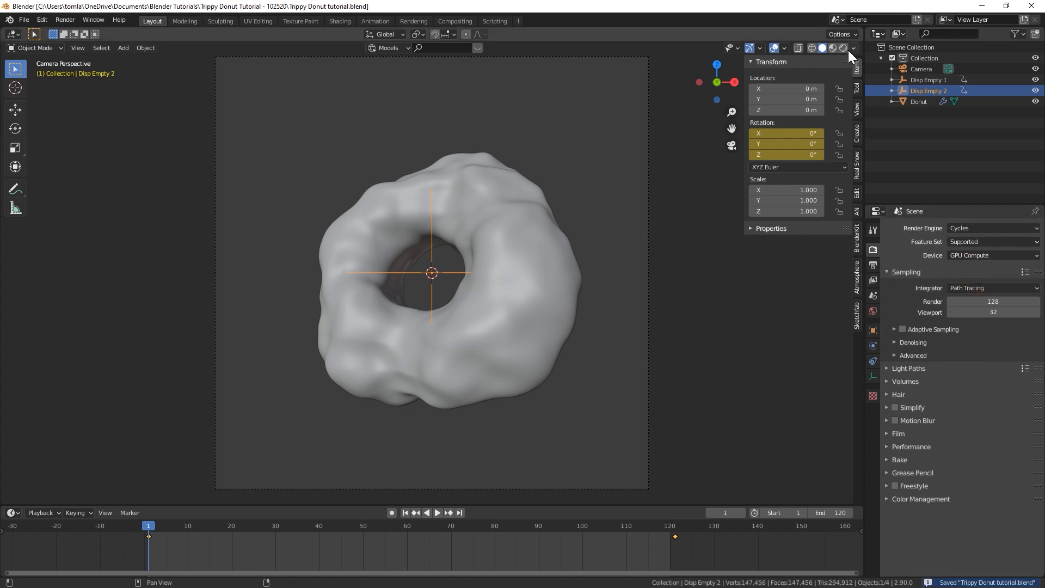
# Show the viewport in Rendered shading and give the donut a new material
pyautogui.click(843, 48)
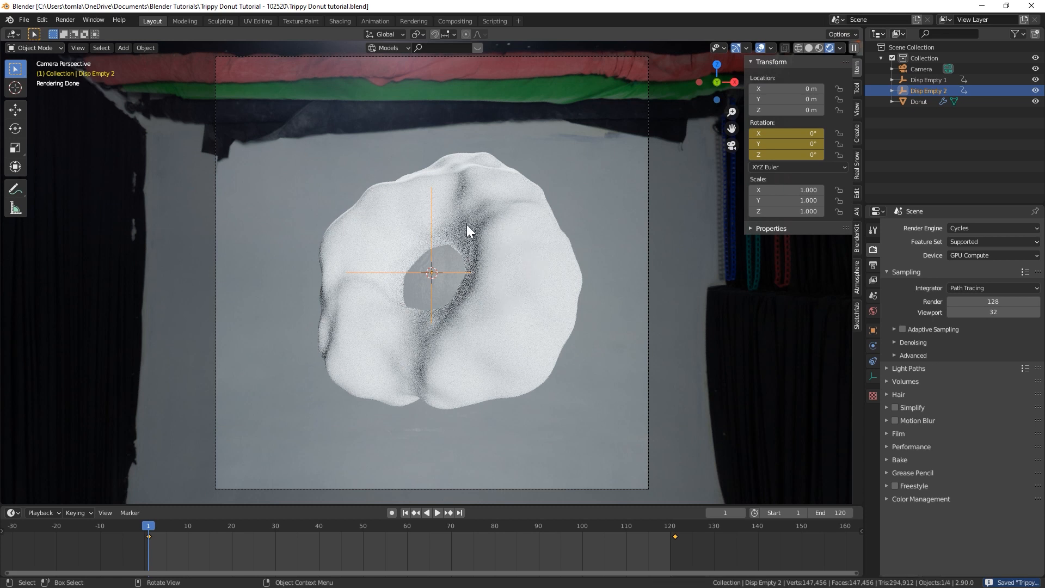
pyautogui.click(471, 210)
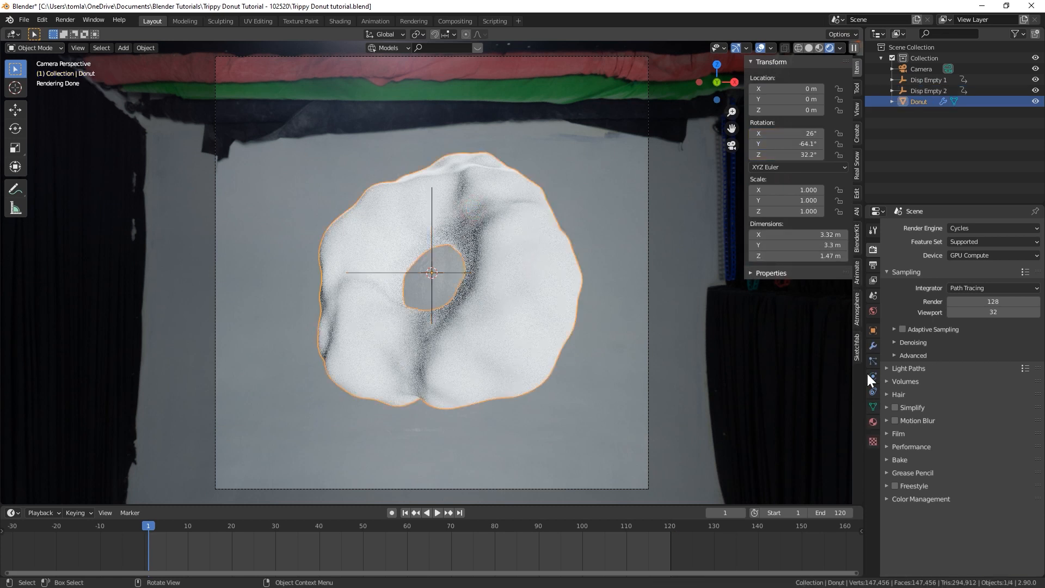
pyautogui.click(873, 421)
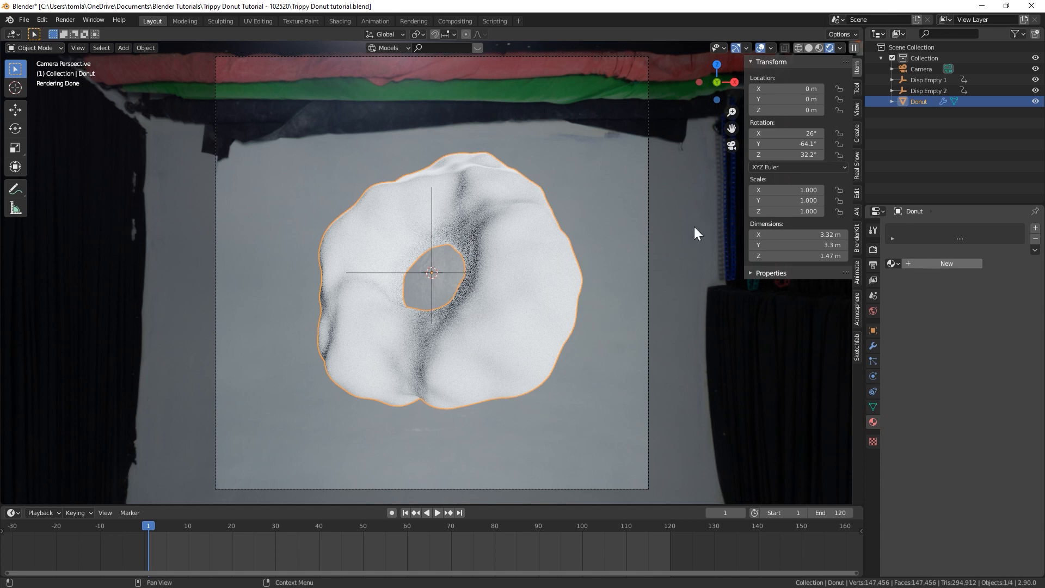
pyautogui.click(935, 261)
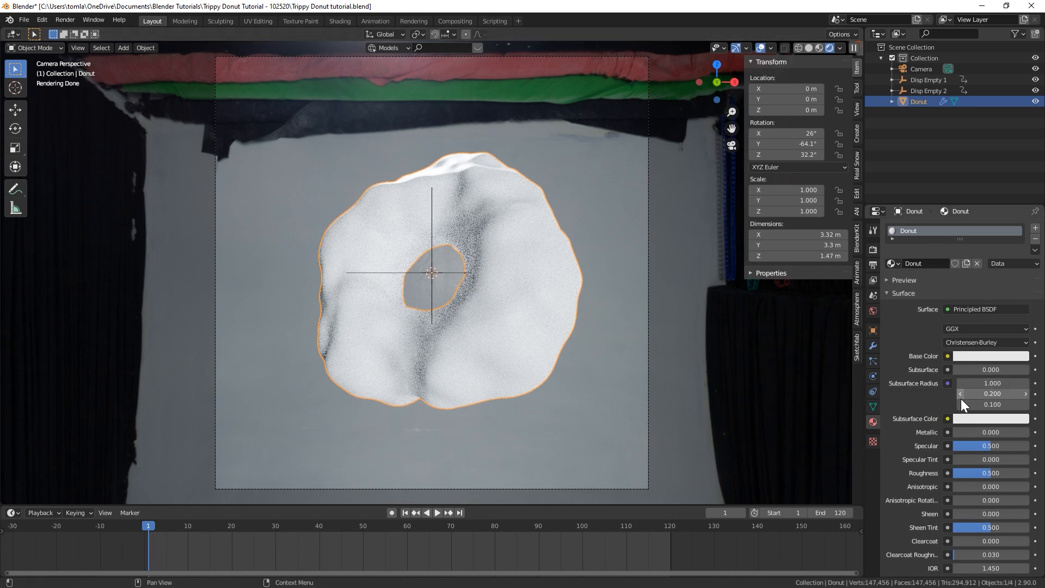
# Set the donut material's Roughness to 0
pyautogui.scroll(-4, 961, 398)
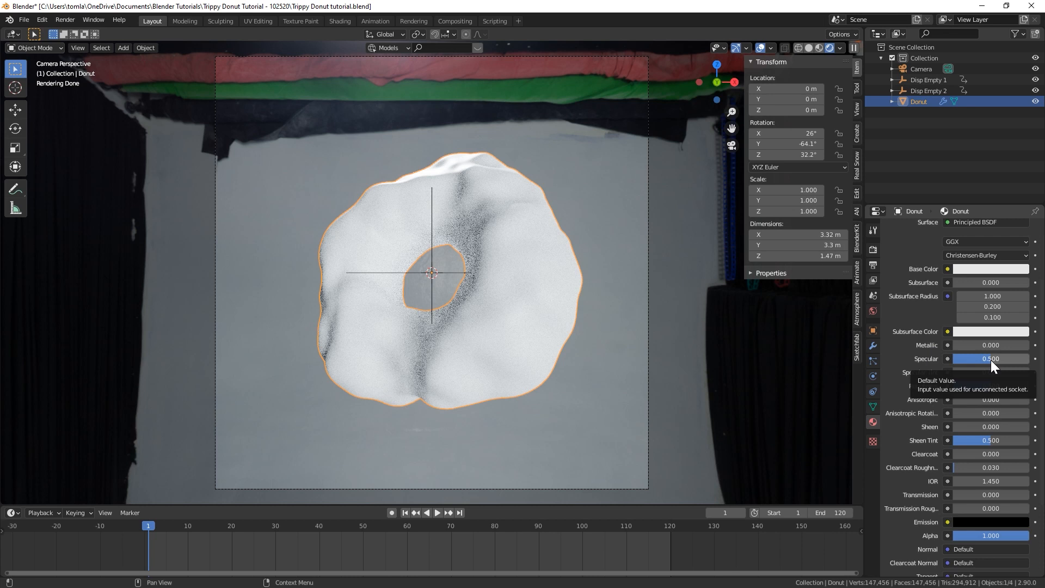
pyautogui.click(990, 385)
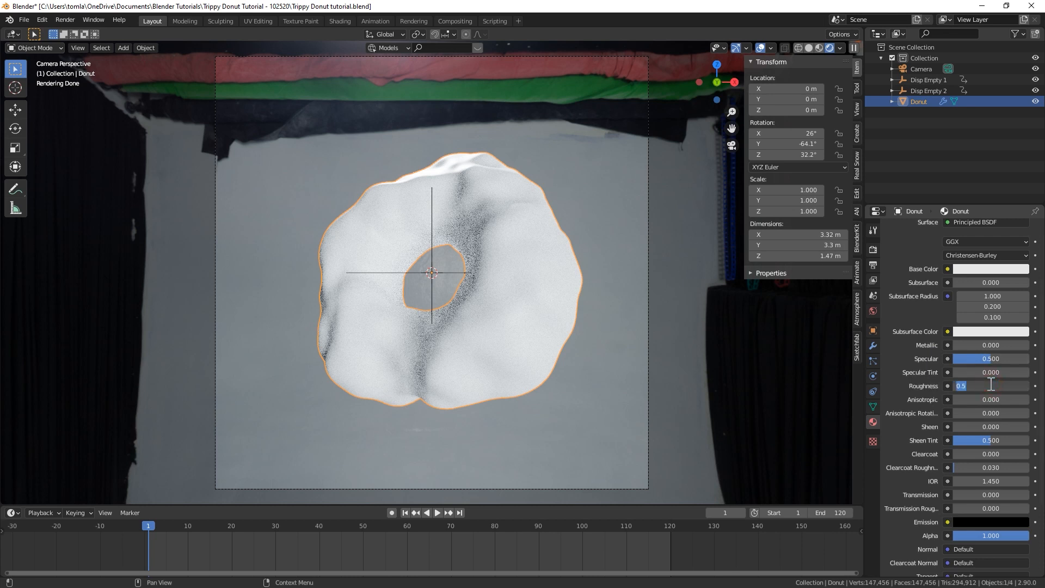
pyautogui.press('Return')
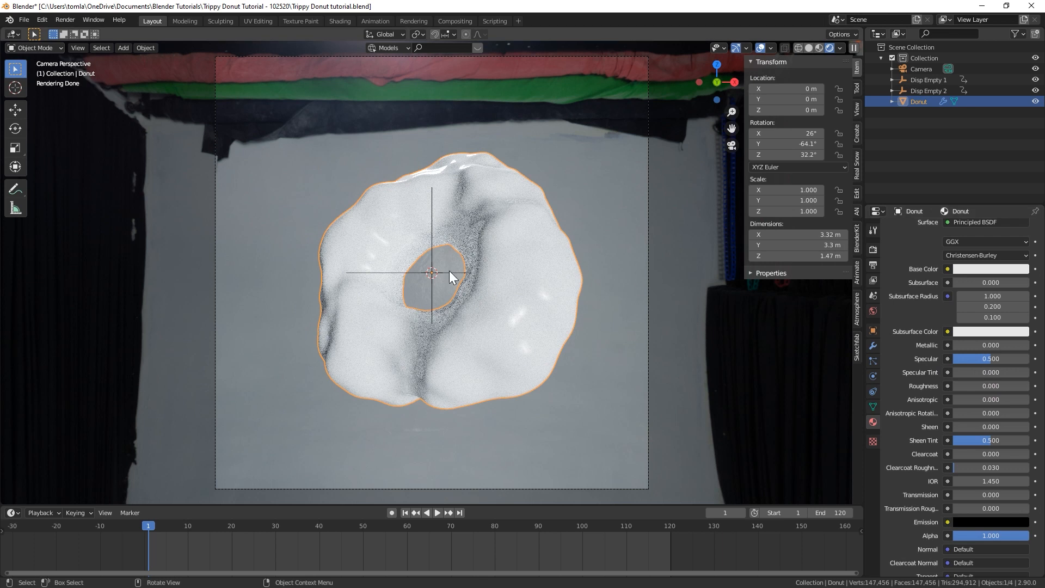
# Set the donut material's surface displacement method to Displacement and Bump in its settings
pyautogui.scroll(-5, 948, 414)
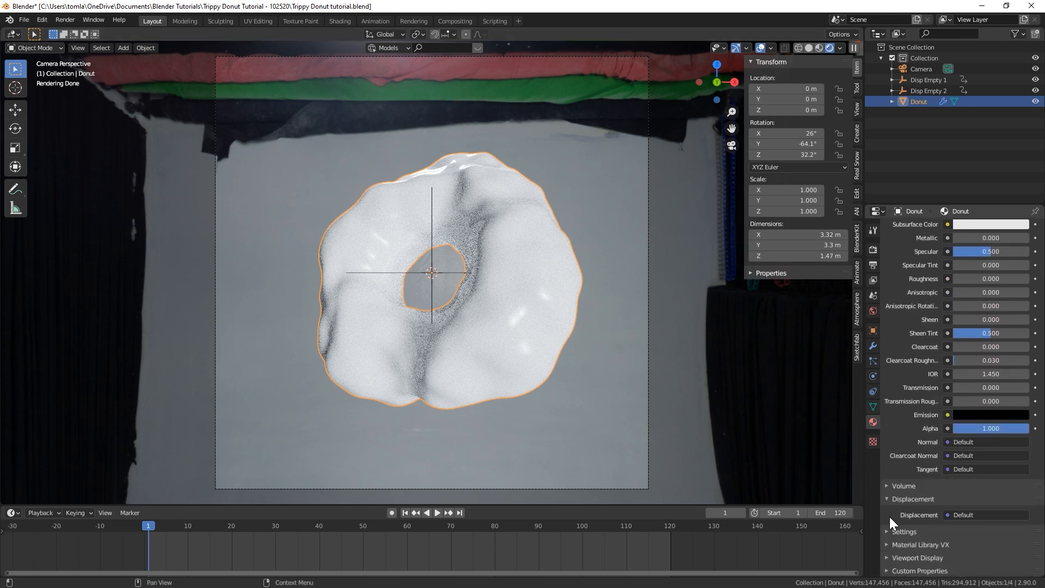
pyautogui.click(893, 496)
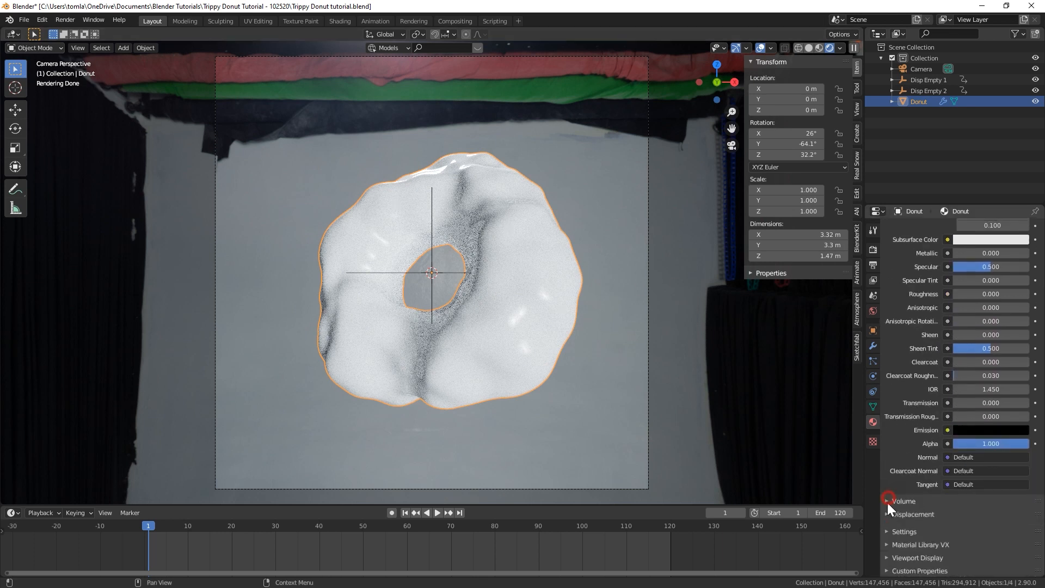
pyautogui.click(888, 531)
pyautogui.scroll(-6, 963, 442)
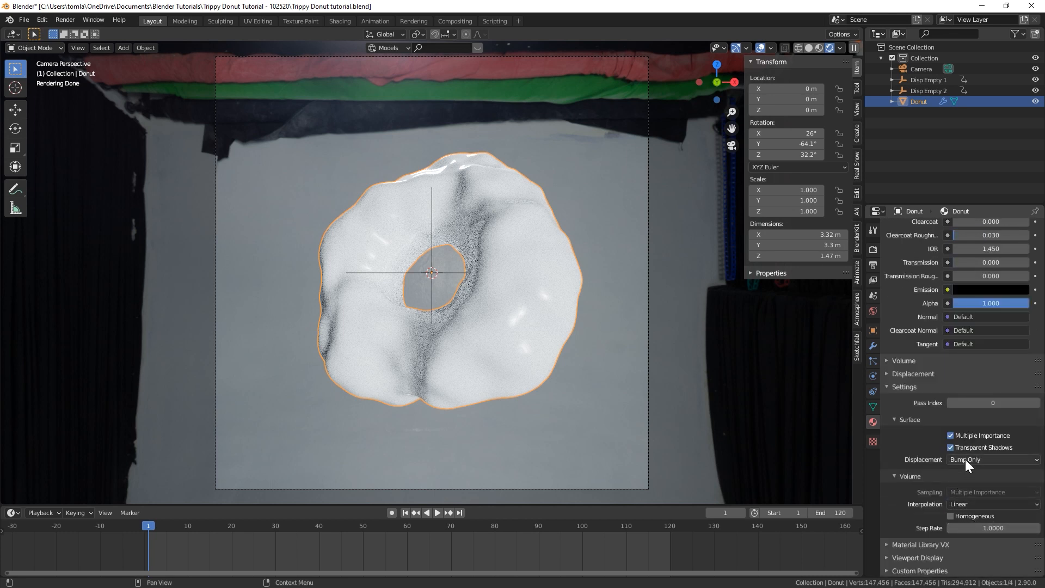
pyautogui.click(980, 459)
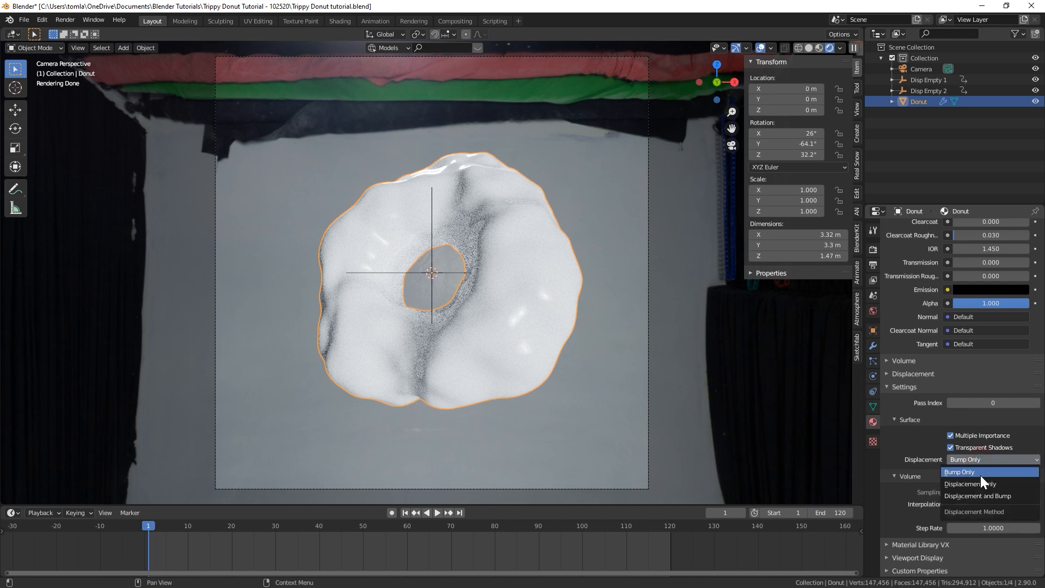
pyautogui.click(1001, 495)
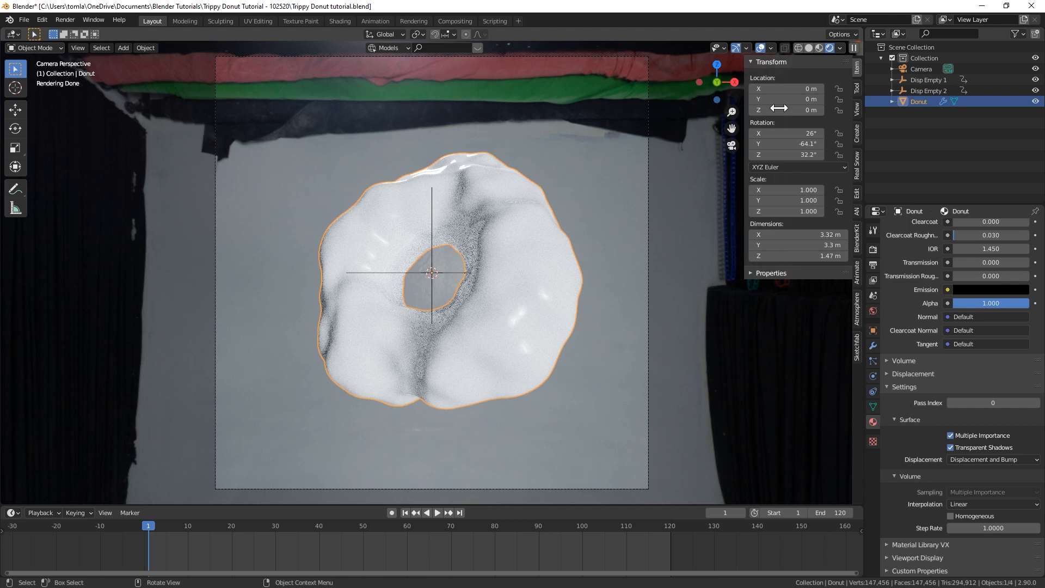
# Leave Rendered shading, switch to the Shading workspace, and save the file
pyautogui.click(808, 48)
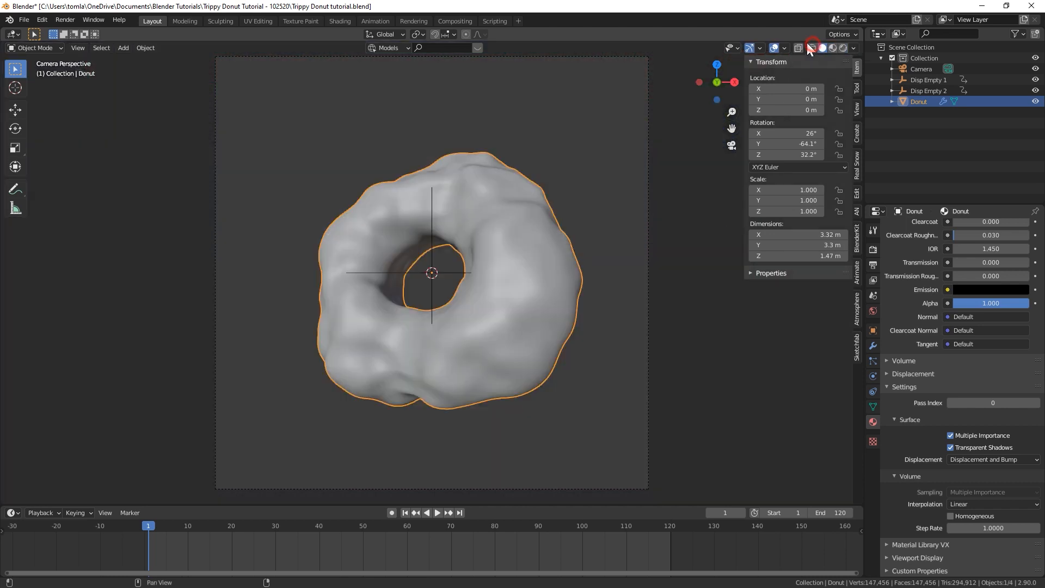
pyautogui.click(340, 20)
pyautogui.hotkey('ctrl', 's')
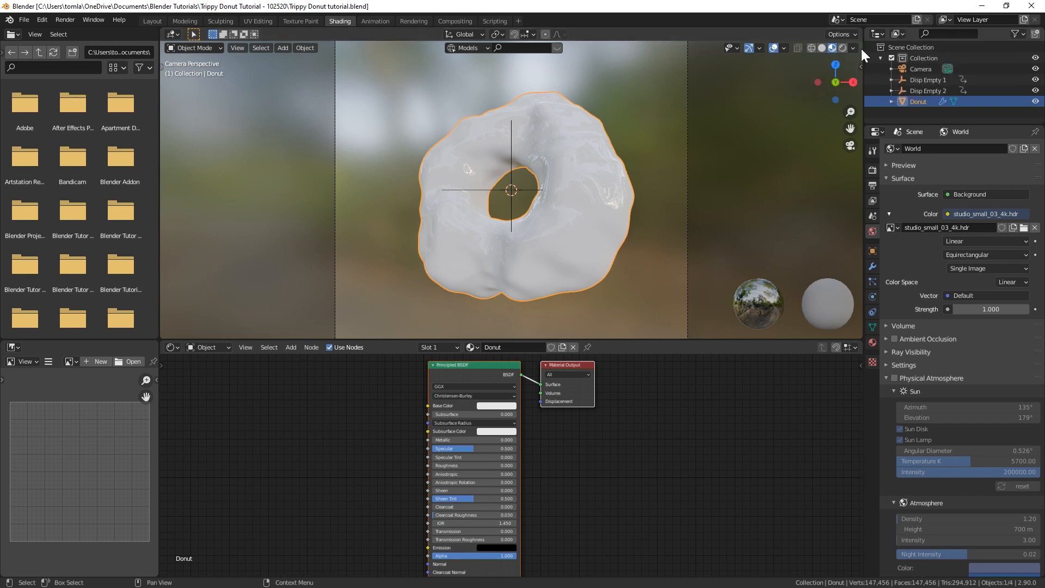
# Enable Scene World lighting for the material preview of the donut
pyautogui.click(853, 48)
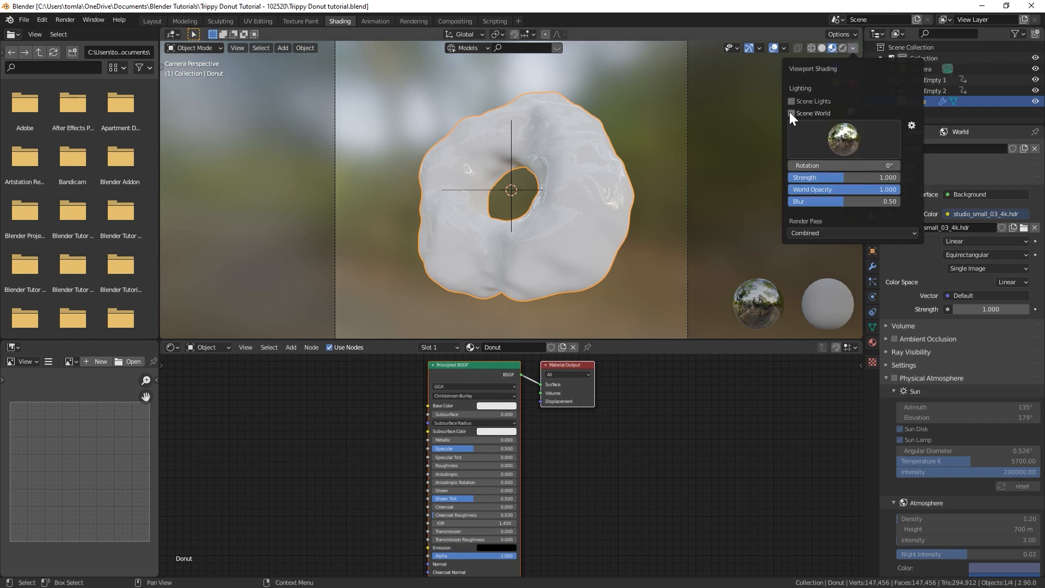
pyautogui.click(791, 114)
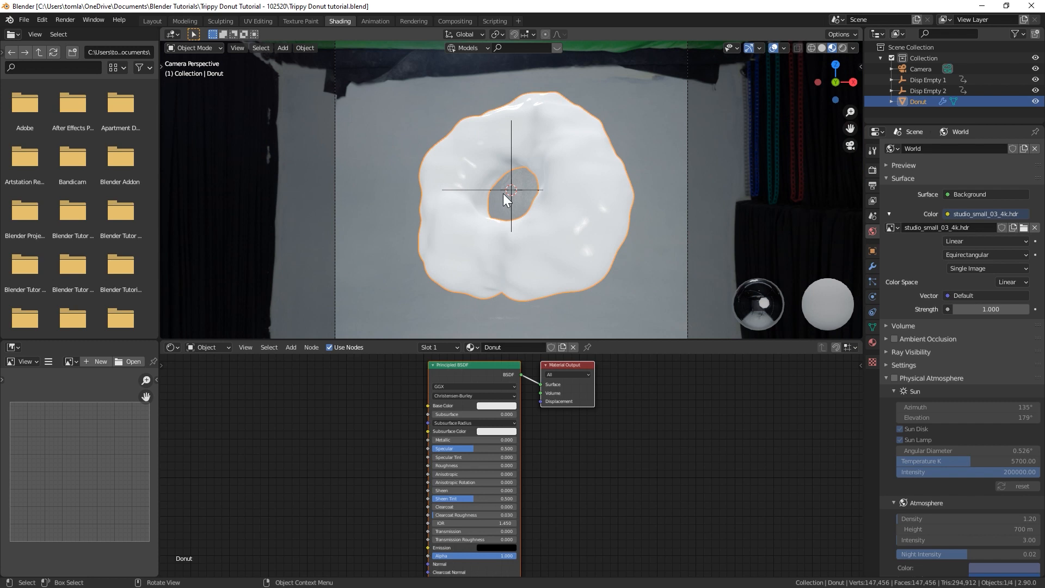
pyautogui.keyDown('shift'); pyautogui.moveTo(524, 195); pyautogui.dragTo(514, 189, button='middle'); pyautogui.keyUp('shift')
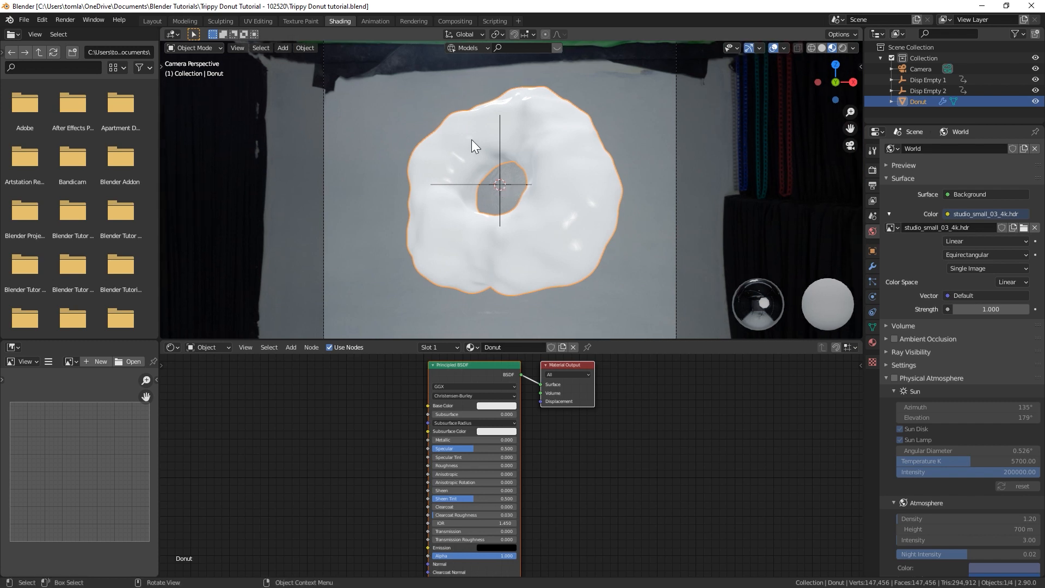
# Enlarge the shader node area beneath the 3D viewport
pyautogui.click(373, 403)
pyautogui.scroll(-2, 393, 413)
pyautogui.scroll(4, 393, 413)
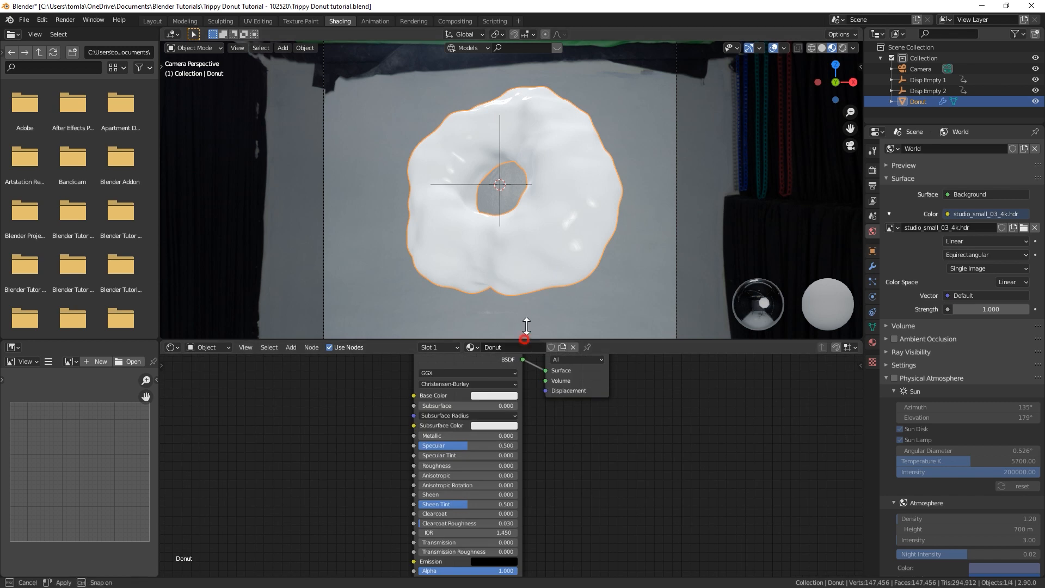
pyautogui.moveTo(527, 335); pyautogui.dragTo(532, 290)
# Add a Texture Coordinate, Mapping and Image Texture setup to the Principled BSDF's Base Color, and move the new nodes clear of the shader
pyautogui.moveTo(378, 400); pyautogui.dragTo(482, 417, button='middle')
pyautogui.click(571, 326)
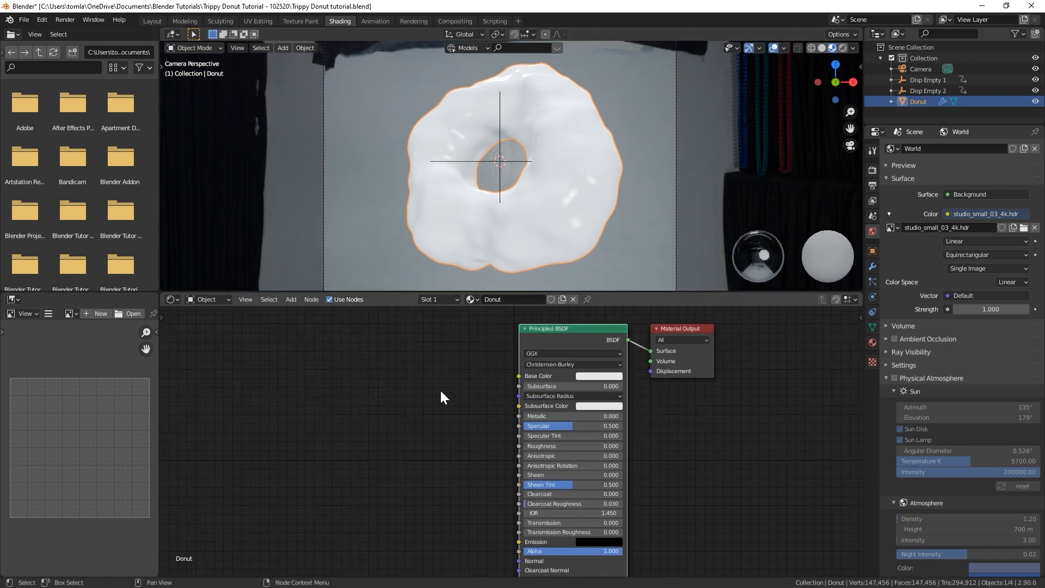
pyautogui.hotkey('ctrl', 't')
pyautogui.scroll(-1, 429, 406)
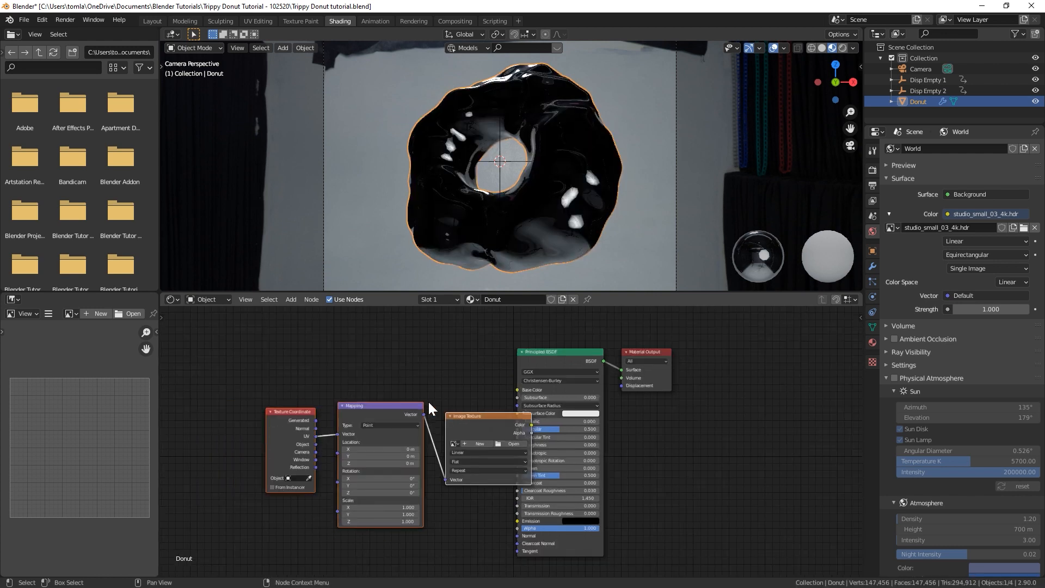
pyautogui.press('g')
pyautogui.click(337, 346)
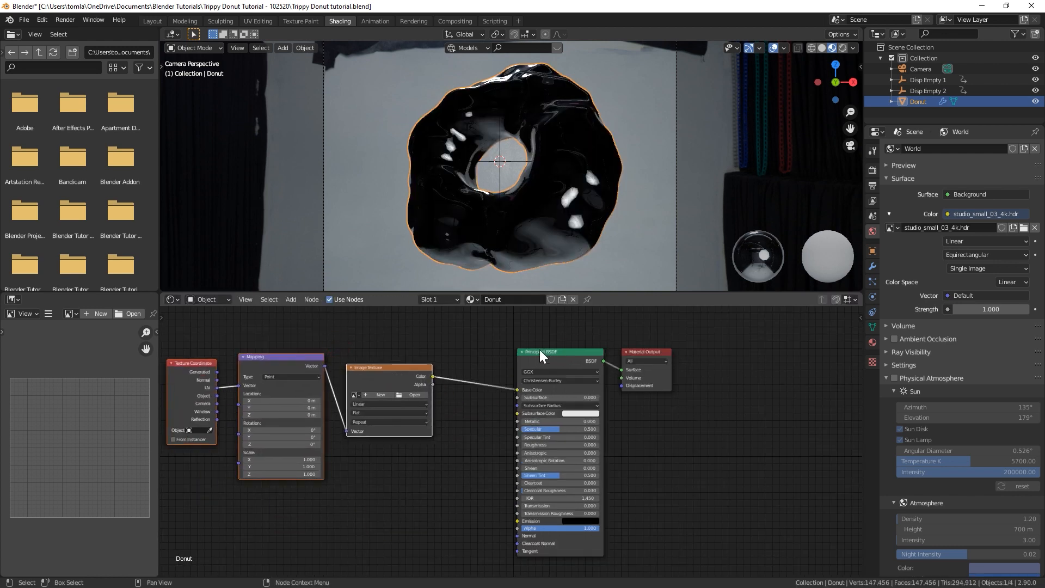
pyautogui.scroll(6, 543, 351)
pyautogui.scroll(-5, 542, 348)
pyautogui.moveTo(401, 385); pyautogui.dragTo(492, 396, button='middle')
pyautogui.scroll(-1, 434, 434)
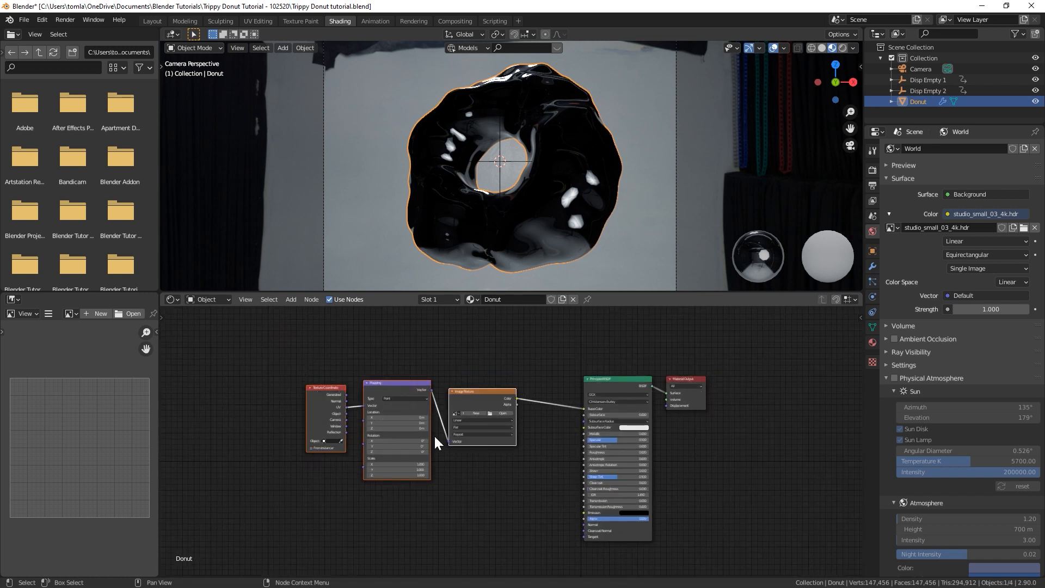
# Move the texture node group farther away from the Principled BSDF and delete the Image Texture node
pyautogui.press('g')
pyautogui.click(383, 428)
pyautogui.click(351, 342)
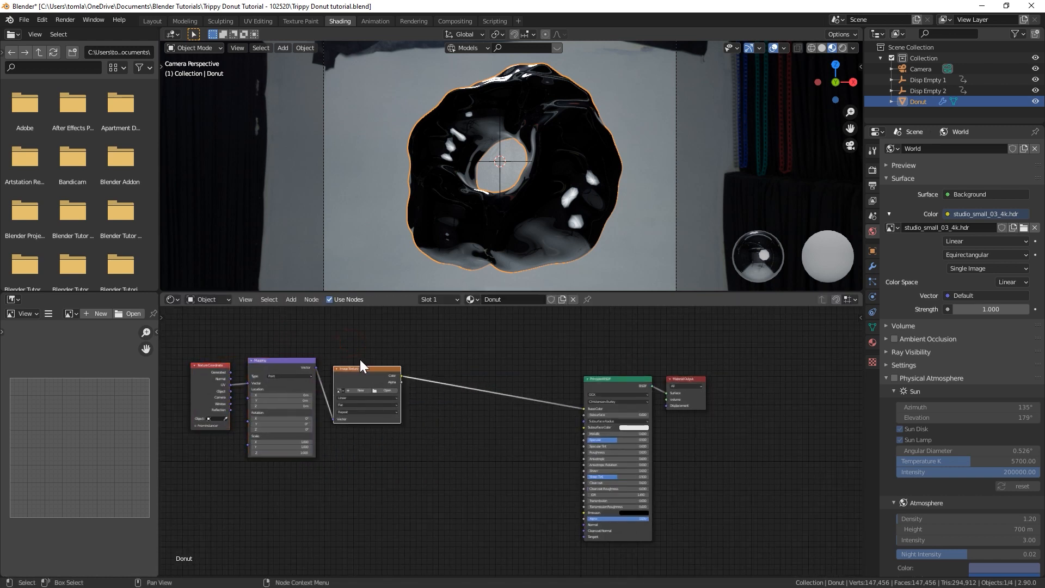
pyautogui.scroll(2, 308, 344)
pyautogui.press('x')
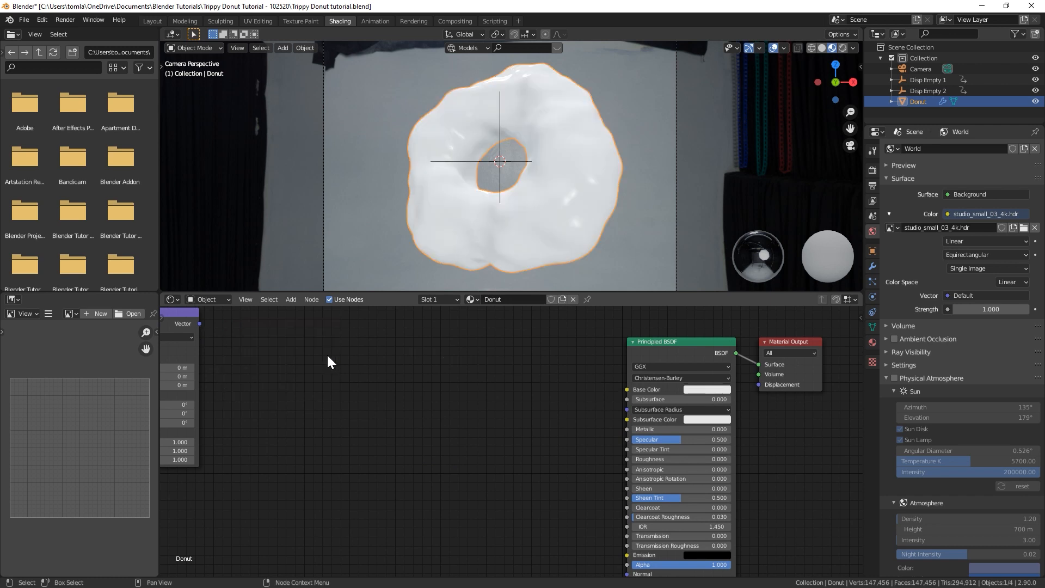
# Add a ColorRamp node near the Principled BSDF and connect its Color output to Base Color
pyautogui.moveTo(327, 354); pyautogui.dragTo(444, 398, button='middle')
pyautogui.hotkey('shift', 'a')
pyautogui.moveTo(334, 462)
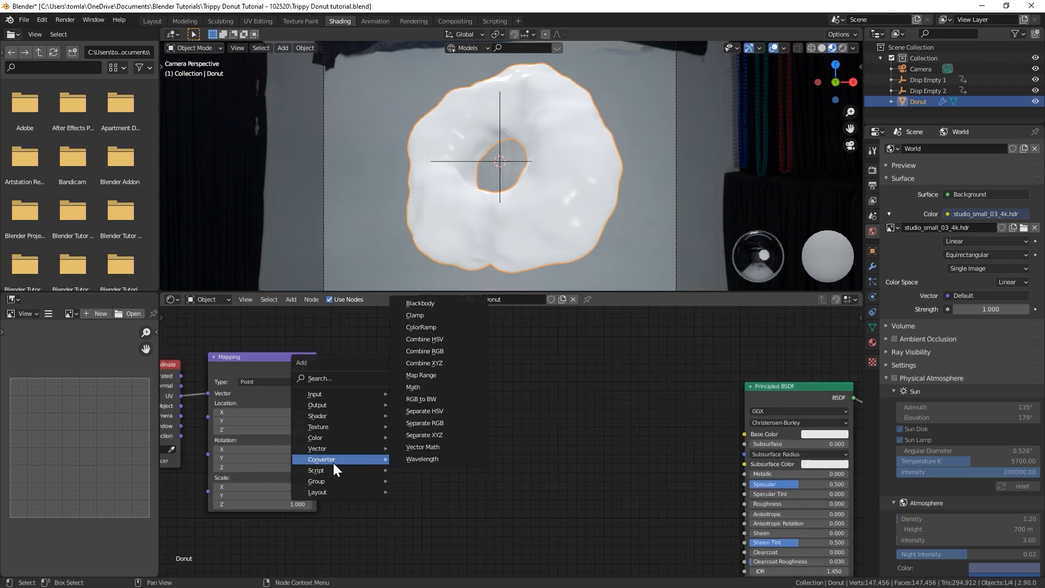
pyautogui.click(424, 327)
pyautogui.click(579, 361)
pyautogui.moveTo(688, 377); pyautogui.dragTo(745, 434)
# Feed the Mapping node from the Texture Coordinate's Object output and add a Voronoi Texture driven by the Mapping vector
pyautogui.click(270, 374)
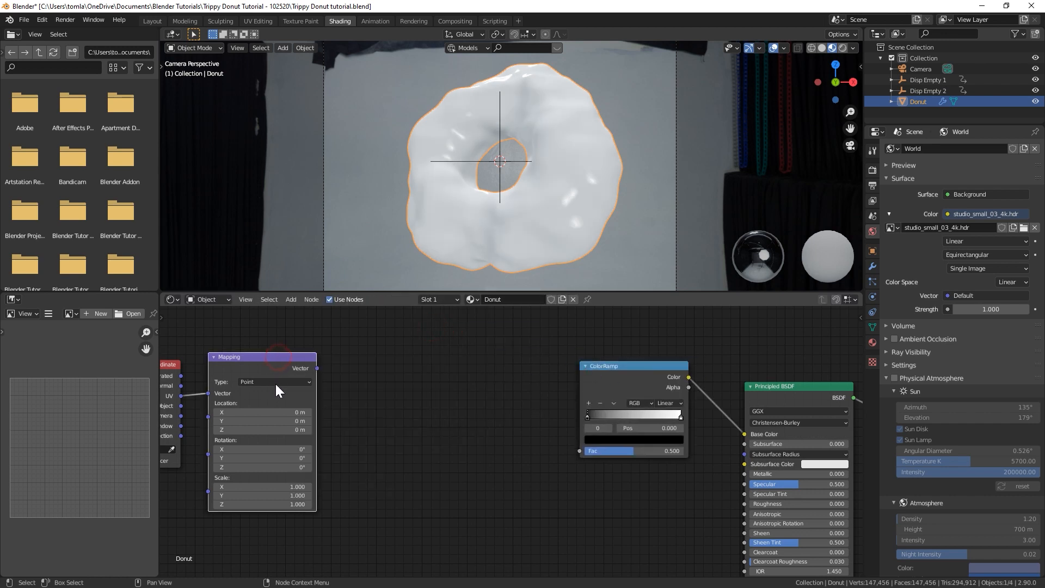
pyautogui.moveTo(215, 396); pyautogui.dragTo(292, 392, button='middle')
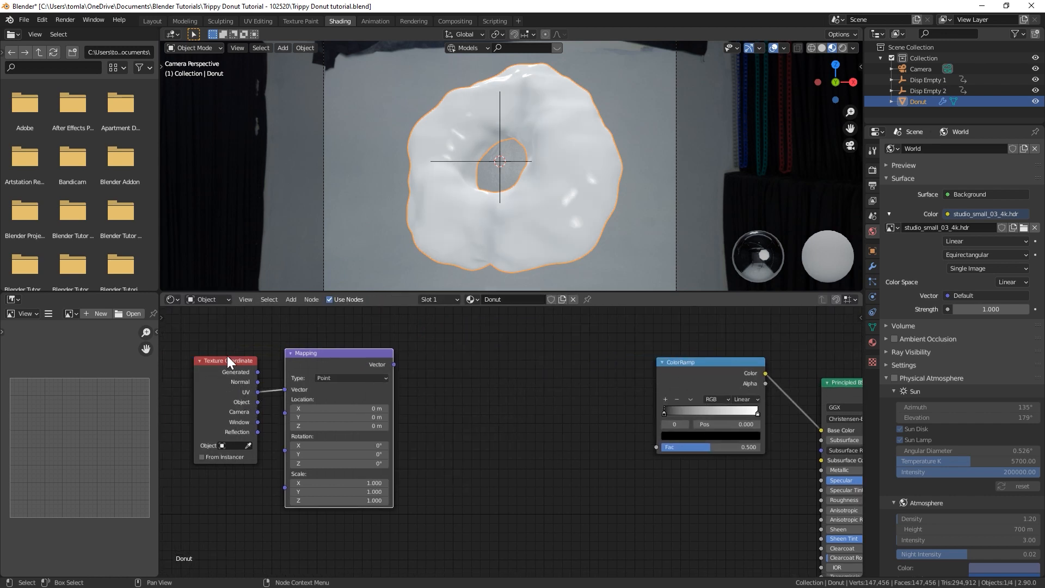
pyautogui.moveTo(257, 402); pyautogui.dragTo(285, 390)
pyautogui.hotkey('shift', 'a')
pyautogui.moveTo(423, 379)
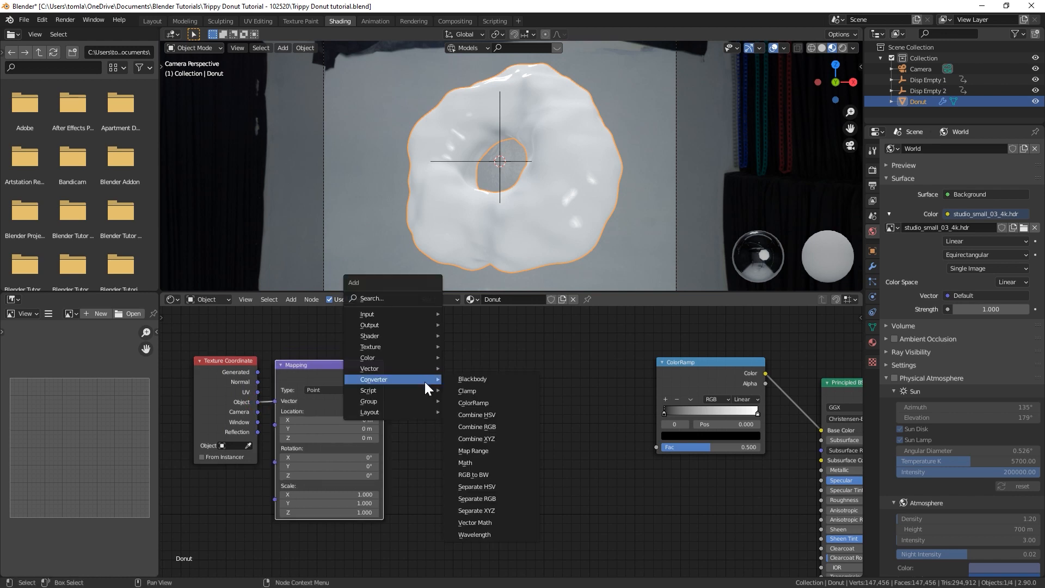
pyautogui.moveTo(429, 348)
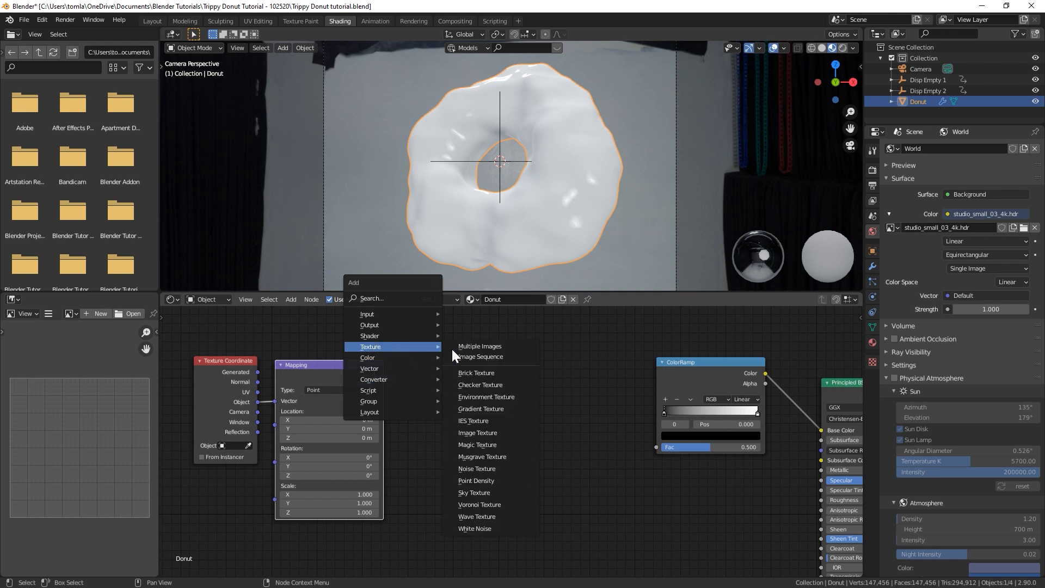
pyautogui.click(478, 505)
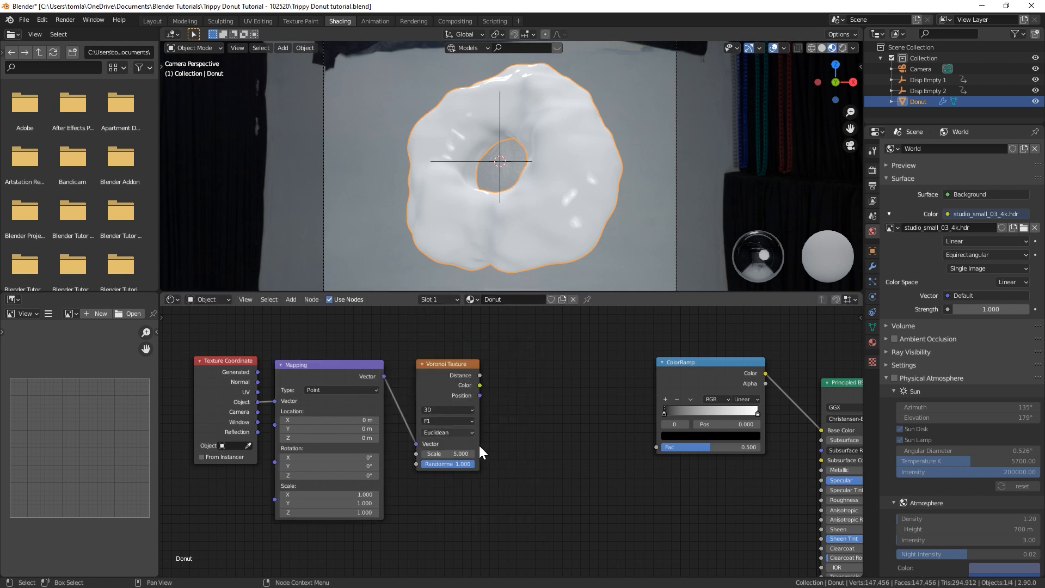
# Set the Voronoi Texture's Scale to 2 and Randomness to 0.25, and link its Distance output to the ColorRamp's Fac
pyautogui.click(441, 453)
pyautogui.write('2')
pyautogui.press('Return')
pyautogui.click(455, 465)
pyautogui.write('.25')
pyautogui.press('Return')
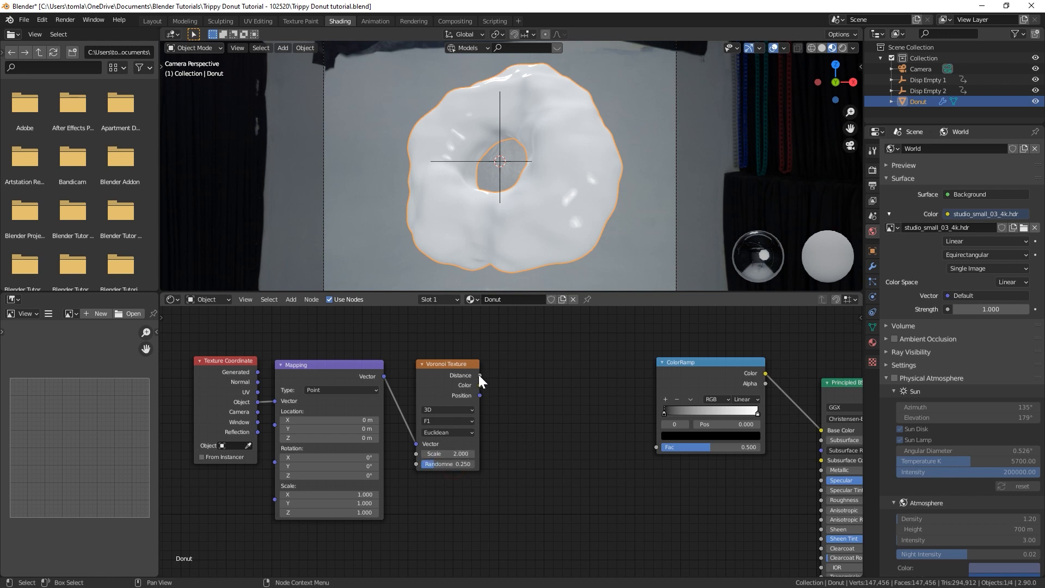
pyautogui.moveTo(479, 374); pyautogui.dragTo(656, 446)
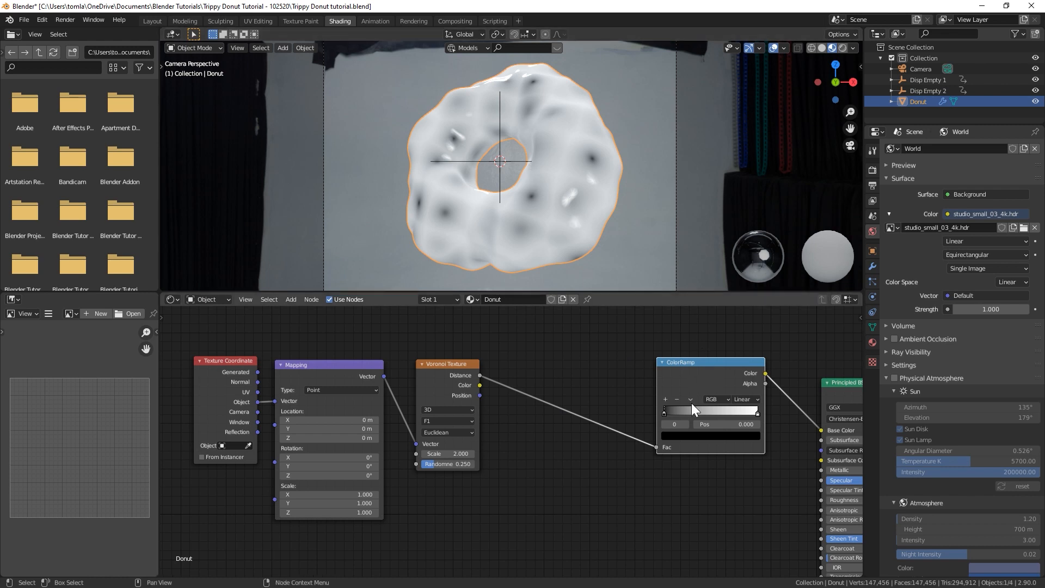
# Move the Principled BSDF, Material Output and ColorRamp away from the Voronoi Texture to make room for more nodes
pyautogui.press('Home')
pyautogui.moveTo(651, 348); pyautogui.dragTo(727, 420)
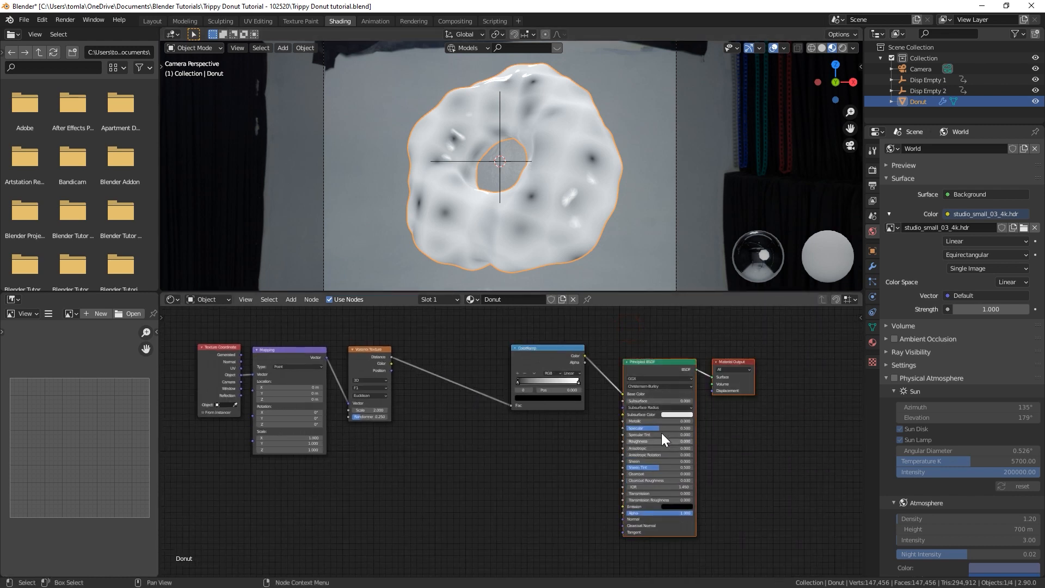
pyautogui.moveTo(661, 432); pyautogui.dragTo(832, 370)
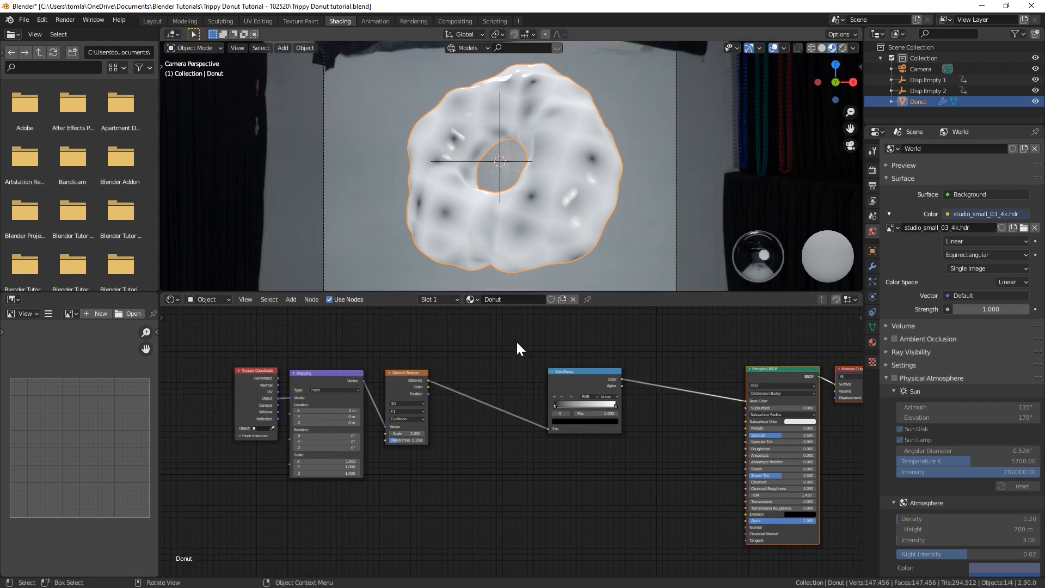
pyautogui.scroll(2, 546, 374)
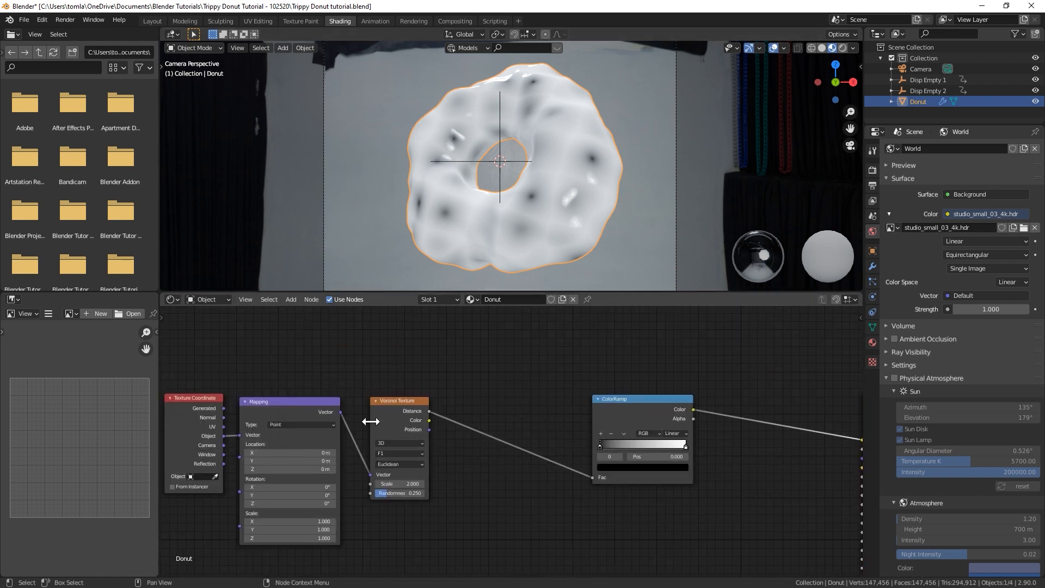
pyautogui.moveTo(642, 397); pyautogui.dragTo(710, 389)
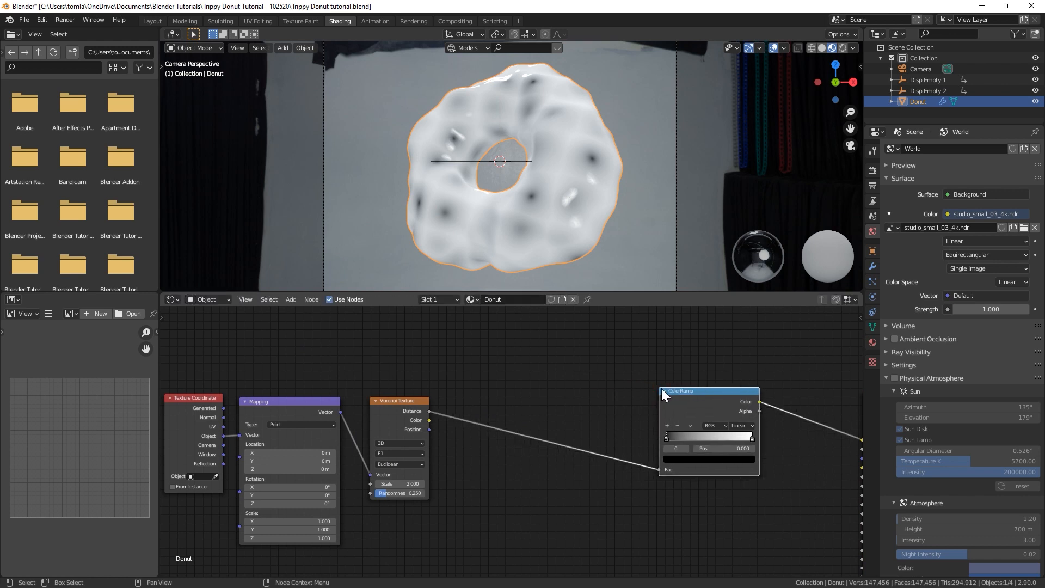
# Preview the ColorRamp's output on the donut through a Viewer node and move the ColorRamp closer to the Principled BSDF
pyautogui.keyDown('ctrl'); pyautogui.keyDown('shift'); pyautogui.click(703, 389); pyautogui.keyUp('shift'); pyautogui.keyUp('ctrl')
pyautogui.moveTo(818, 383); pyautogui.dragTo(510, 400, button='middle')
pyautogui.scroll(5, 716, 397)
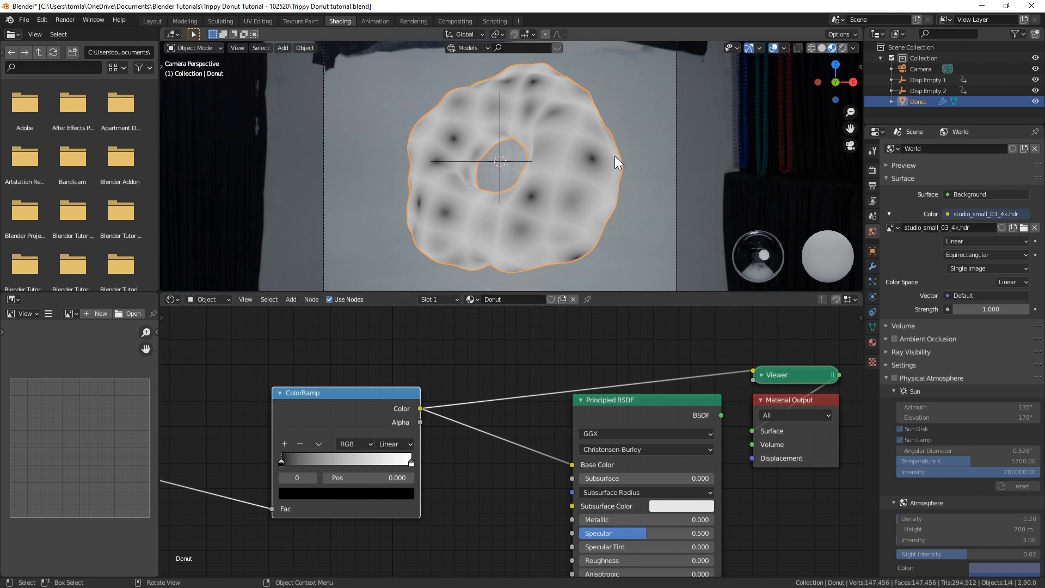
pyautogui.scroll(-3, 435, 348)
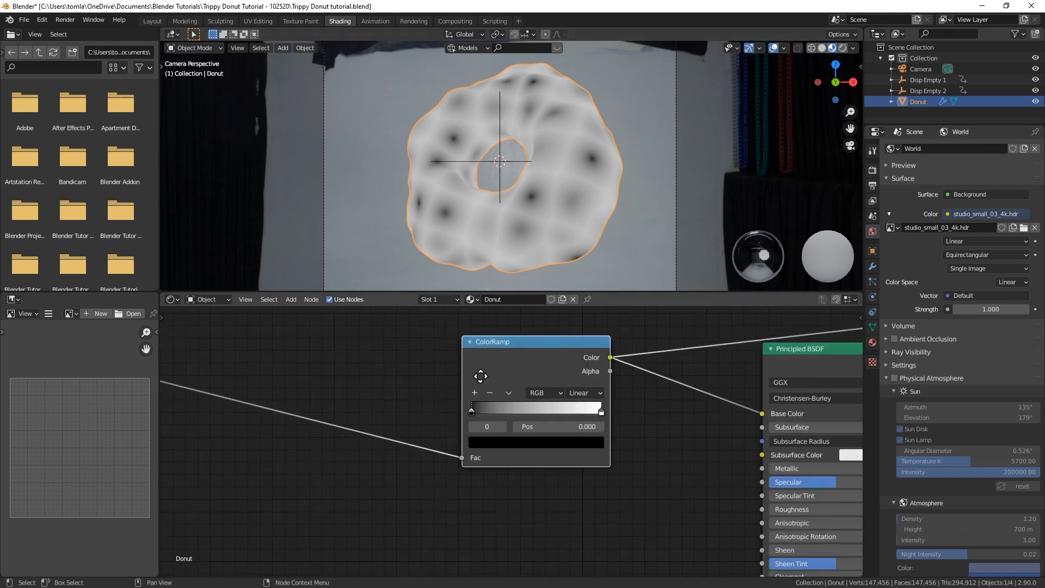
pyautogui.moveTo(521, 370); pyautogui.dragTo(585, 370)
# Insert a Musgrave Texture between the Voronoi Texture's Distance output and the ColorRamp, and switch its dimensions to 4D
pyautogui.moveTo(389, 357); pyautogui.dragTo(458, 353, button='middle')
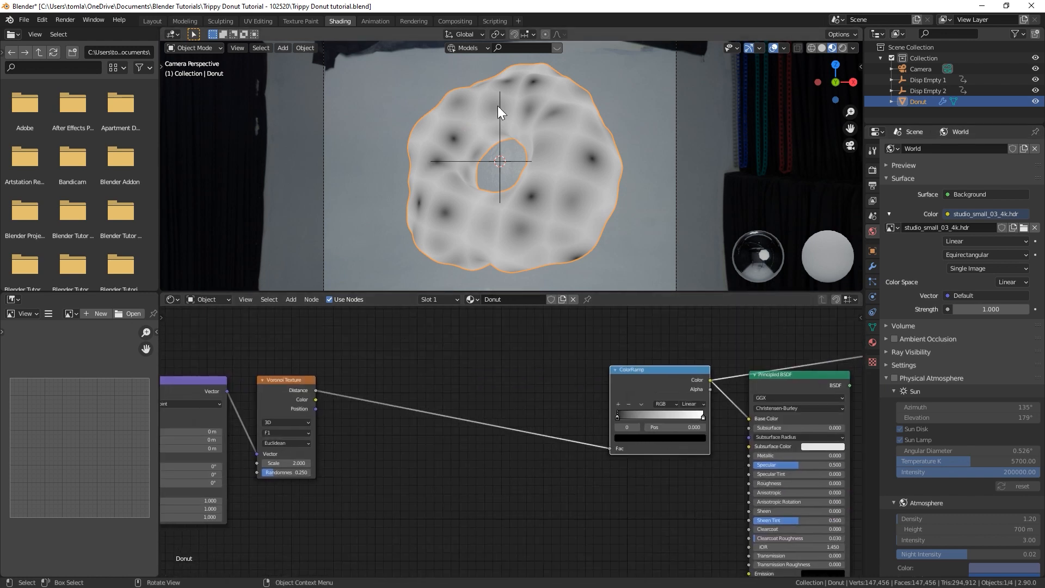
pyautogui.moveTo(389, 428); pyautogui.dragTo(456, 407, button='middle')
pyautogui.click(341, 360)
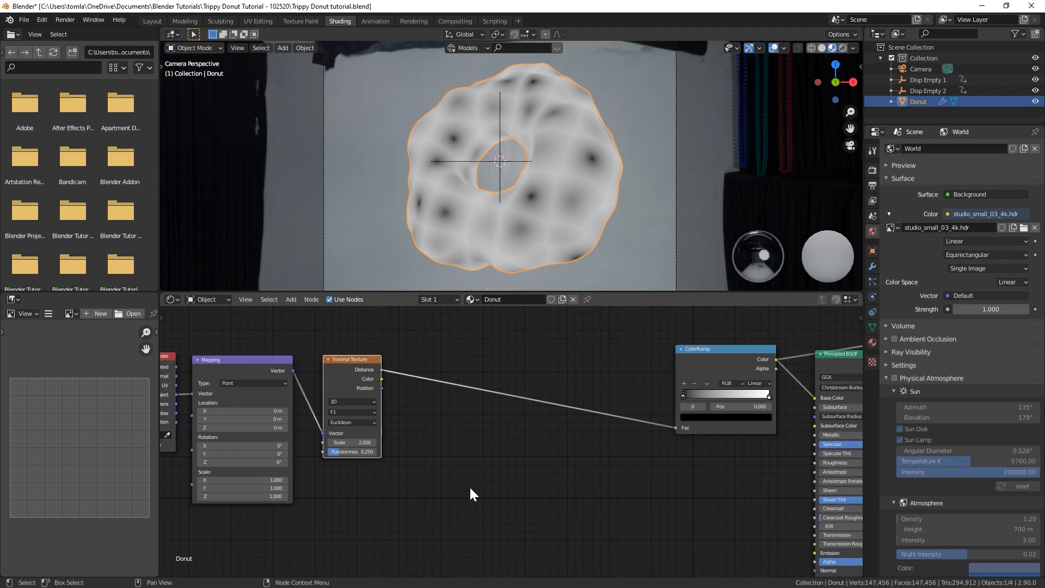
pyautogui.hotkey('shift', 'a')
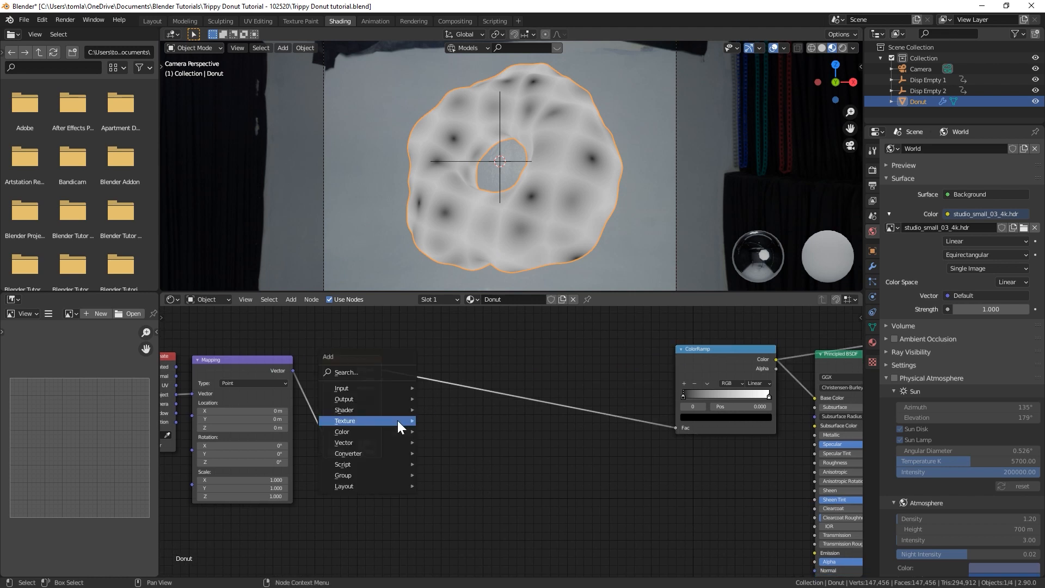
pyautogui.moveTo(397, 420)
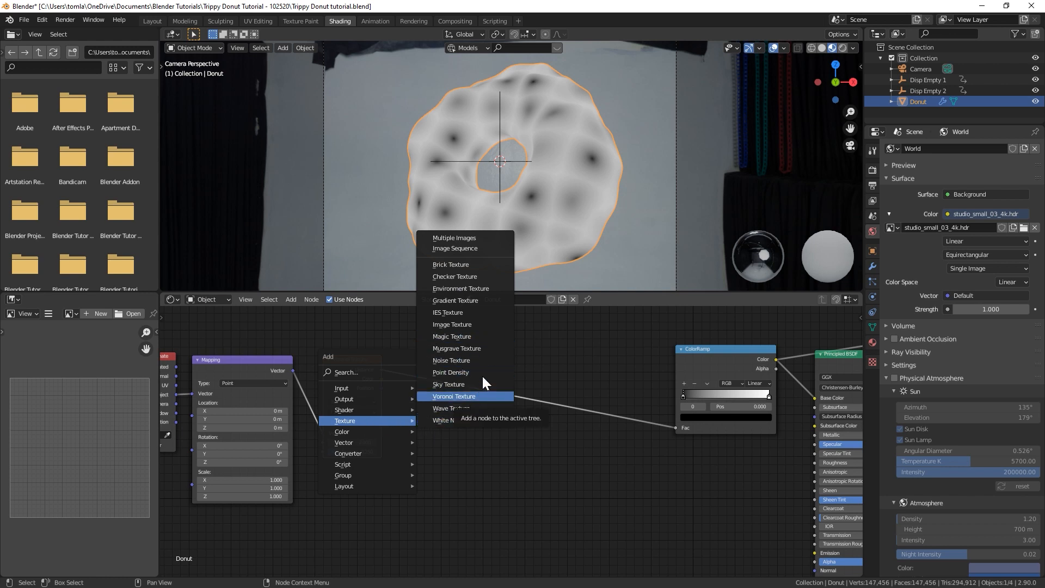
pyautogui.click(471, 349)
pyautogui.click(420, 348)
pyautogui.scroll(2, 420, 347)
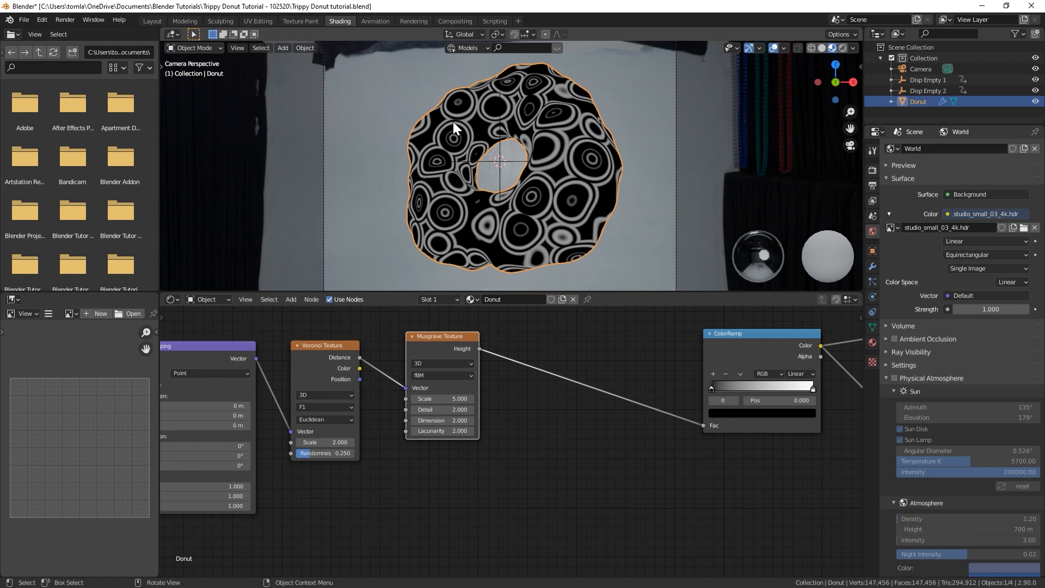
pyautogui.click(429, 361)
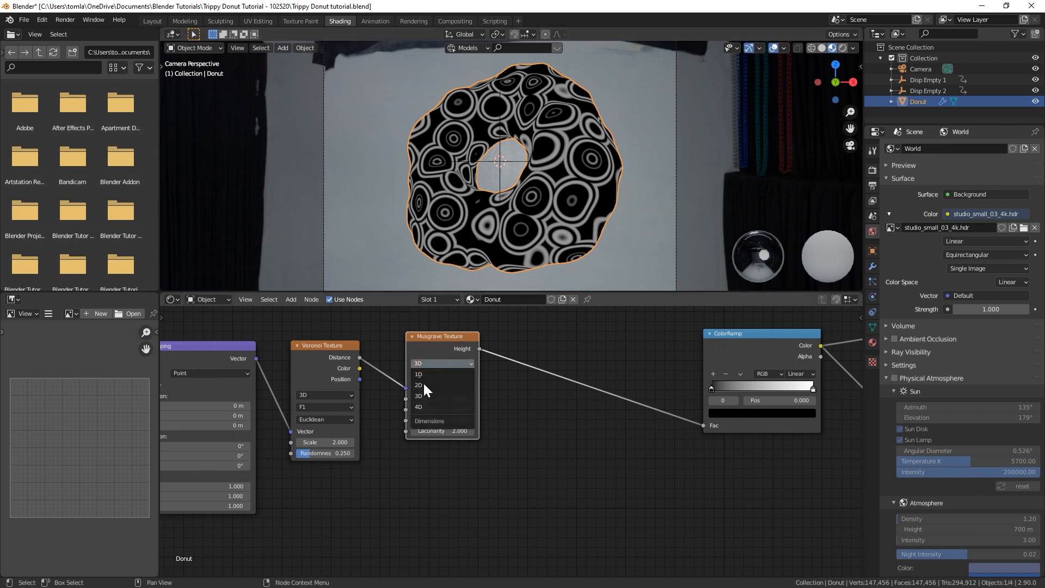
pyautogui.click(426, 406)
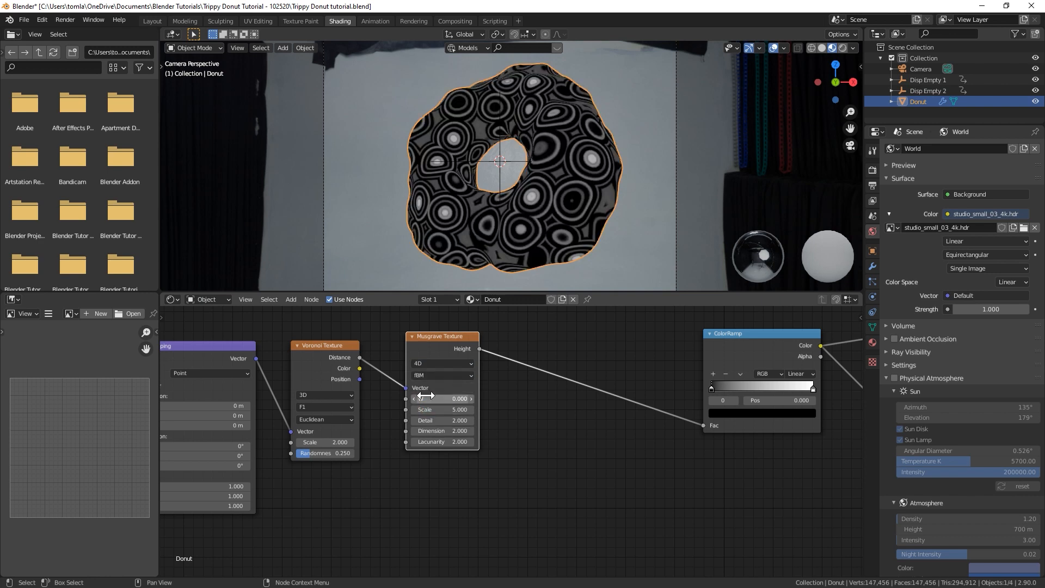
# Try a W value of 0.280 on the Musgrave Texture and undo the change
pyautogui.click(428, 401)
pyautogui.moveTo(428, 401); pyautogui.dragTo(434, 410)
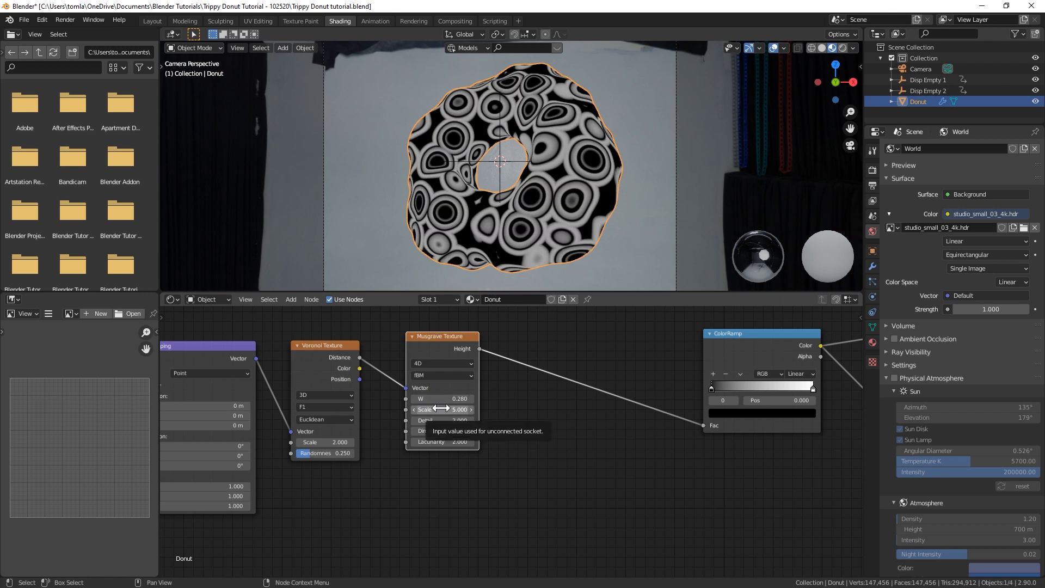
pyautogui.hotkey('ctrl', 'z')
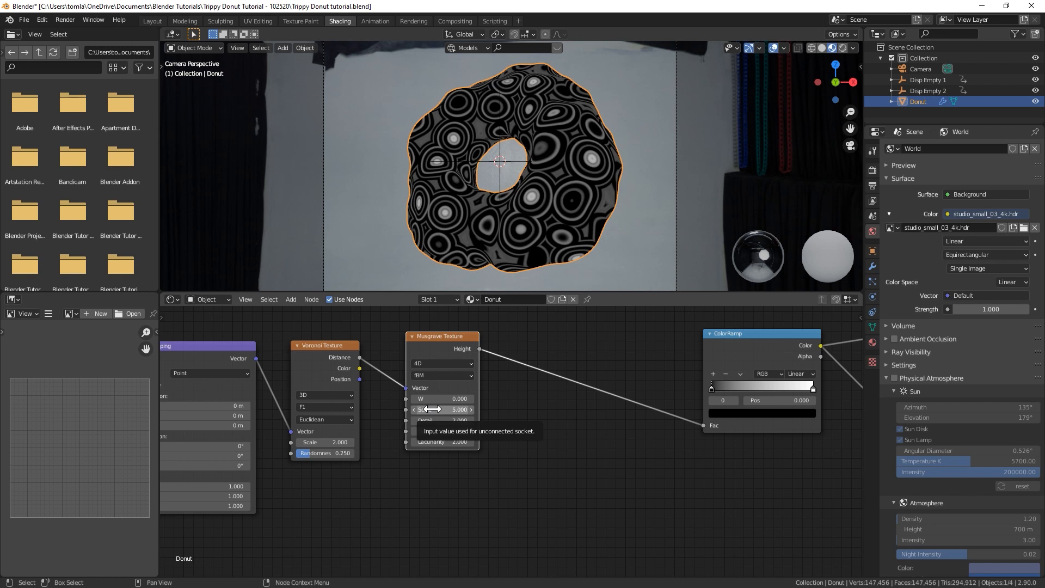
# Set the Musgrave Texture's Scale to 2 and Dimension to 1, and move it closer to the Voronoi Texture
pyautogui.click(432, 409)
pyautogui.write('2')
pyautogui.press('Return')
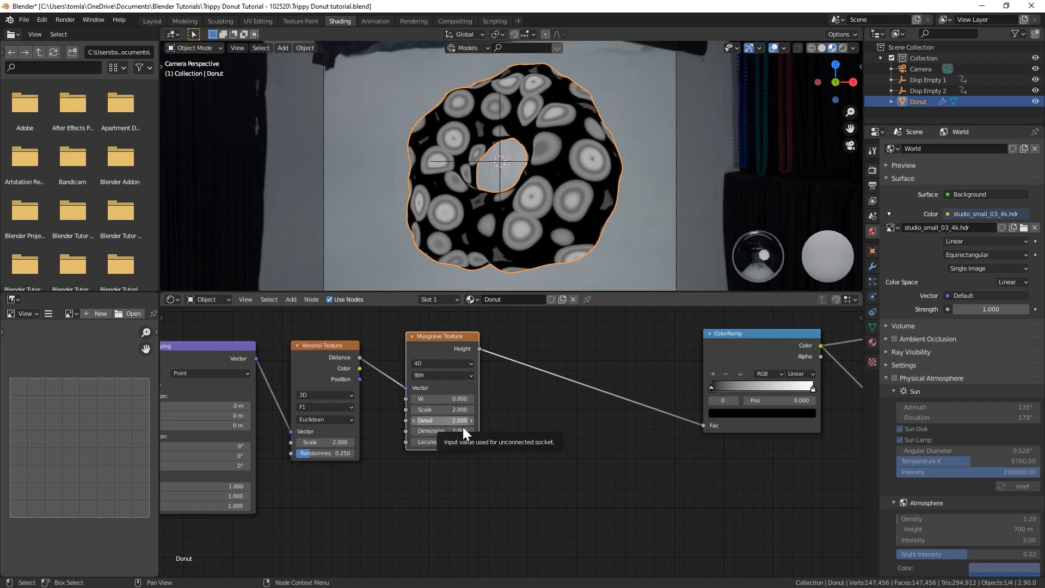
pyautogui.click(443, 428)
pyautogui.write('1')
pyautogui.press('Return')
pyautogui.moveTo(426, 340); pyautogui.dragTo(407, 345)
# Duplicate the Voronoi Texture and insert the copy between the Musgrave Texture and the ColorRamp
pyautogui.hotkey('shift', 'a')
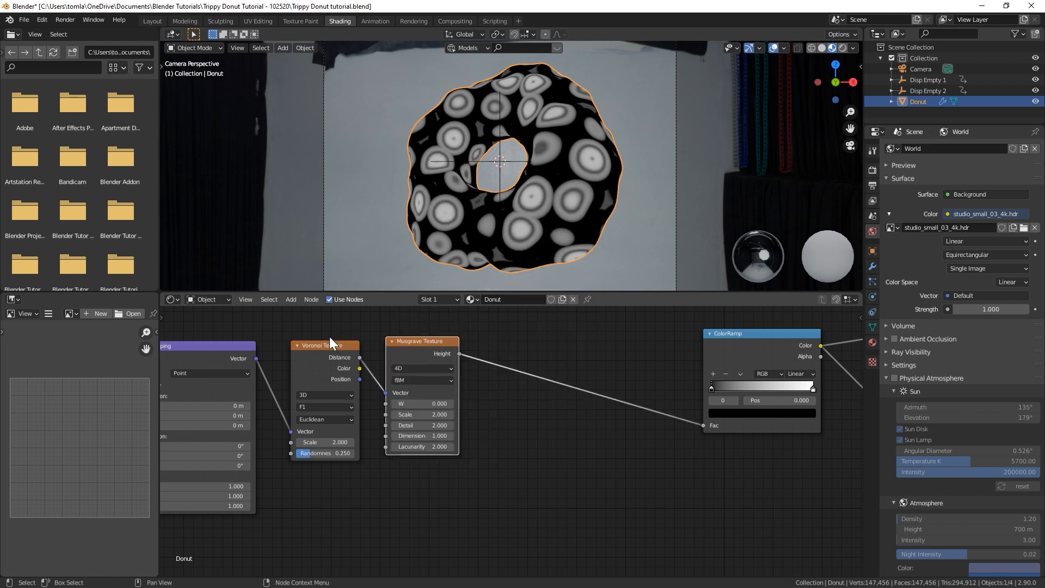
pyautogui.click(322, 343)
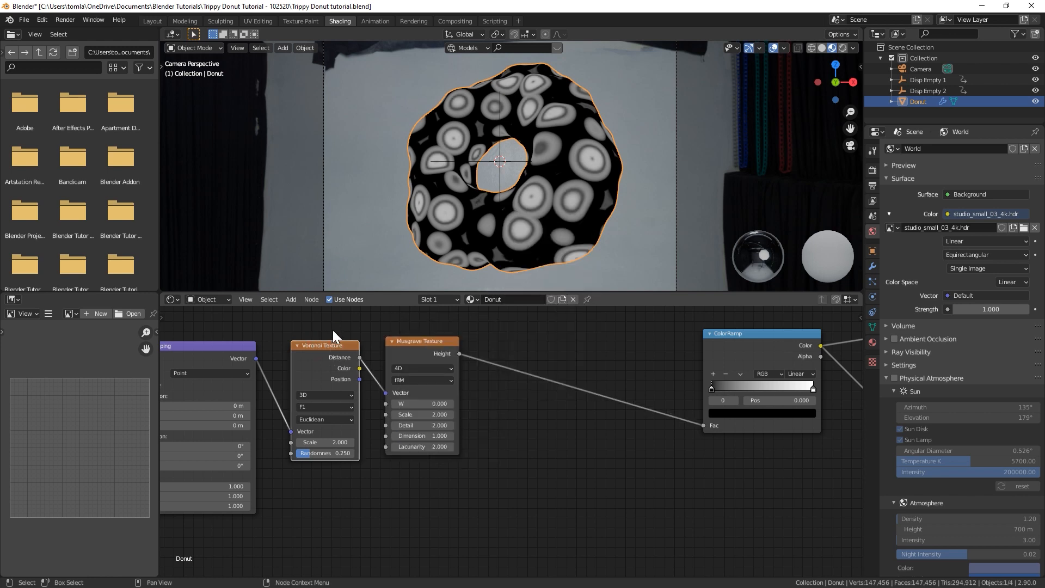
pyautogui.hotkey('shift', 'd')
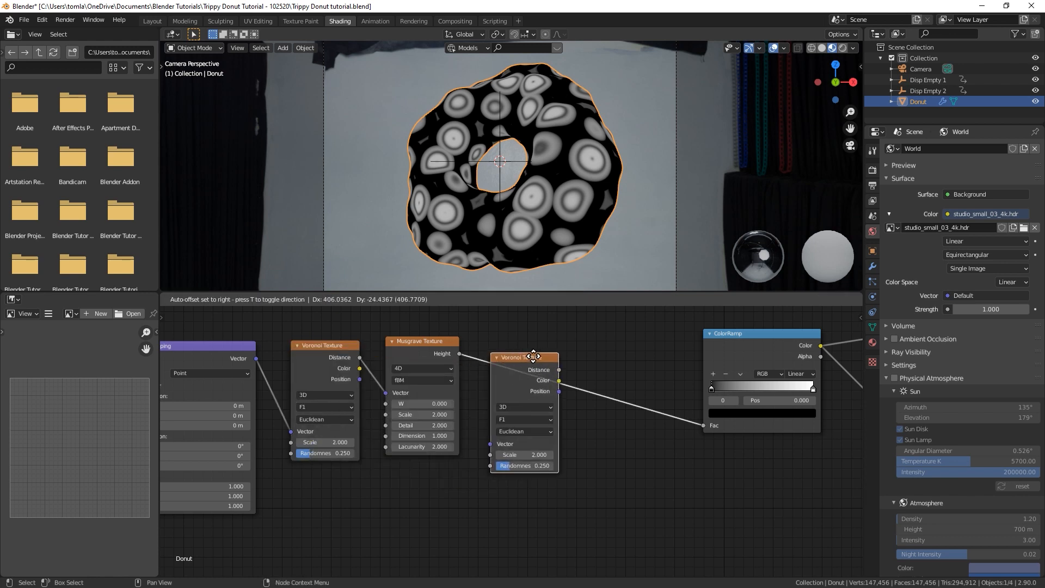
pyautogui.click(533, 355)
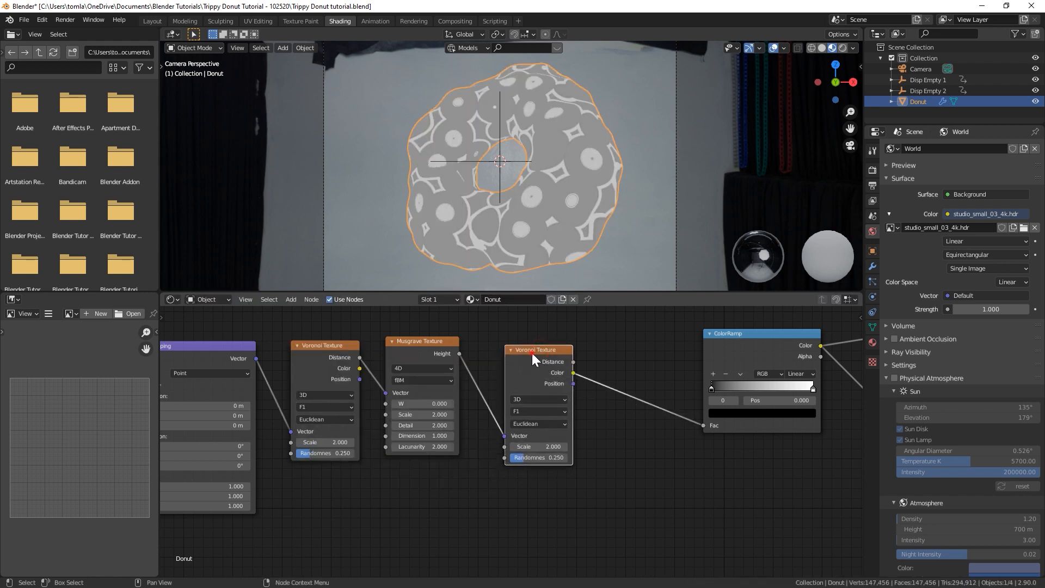
pyautogui.moveTo(532, 353); pyautogui.dragTo(506, 341)
# Set the second Voronoi Texture's Scale to 3 and Randomness to 0.5, and link its Distance output to the ColorRamp's Fac
pyautogui.click(513, 434)
pyautogui.write('2.0')
pyautogui.press('Return')
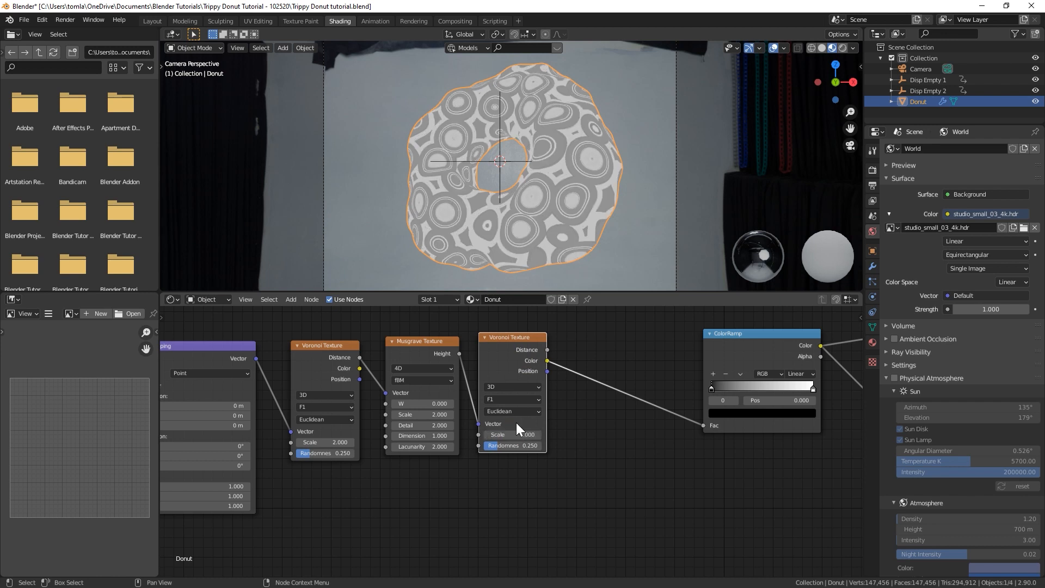
pyautogui.click(508, 443)
pyautogui.write('0.5')
pyautogui.press('Return')
pyautogui.moveTo(703, 425); pyautogui.dragTo(694, 416)
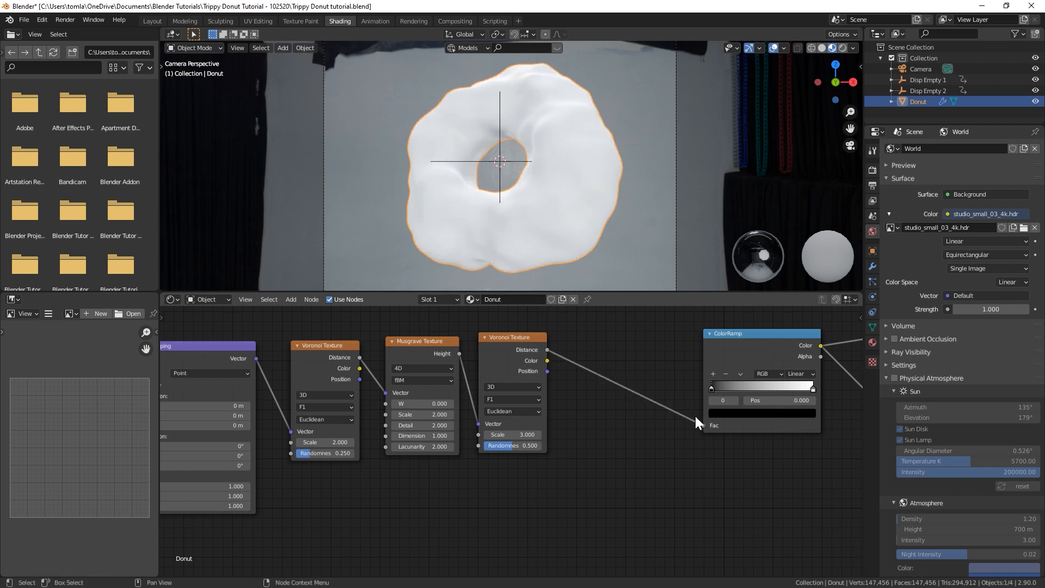
pyautogui.moveTo(694, 415); pyautogui.dragTo(547, 349)
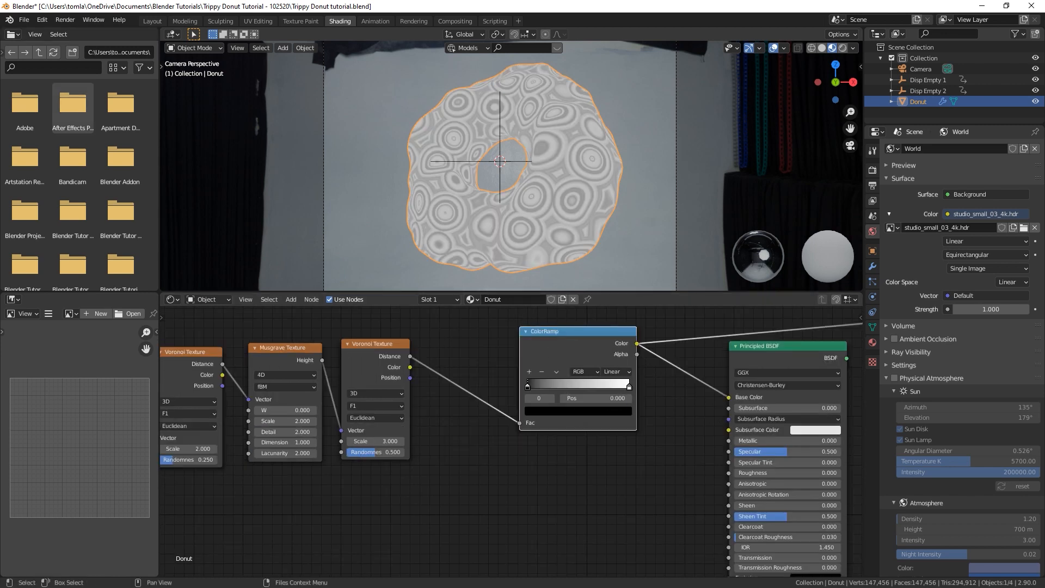
# Switch to the uiGradients website in the browser and choose the Atlas gradient as the donut's colour scheme
pyautogui.hotkey('alt', 'Tab')
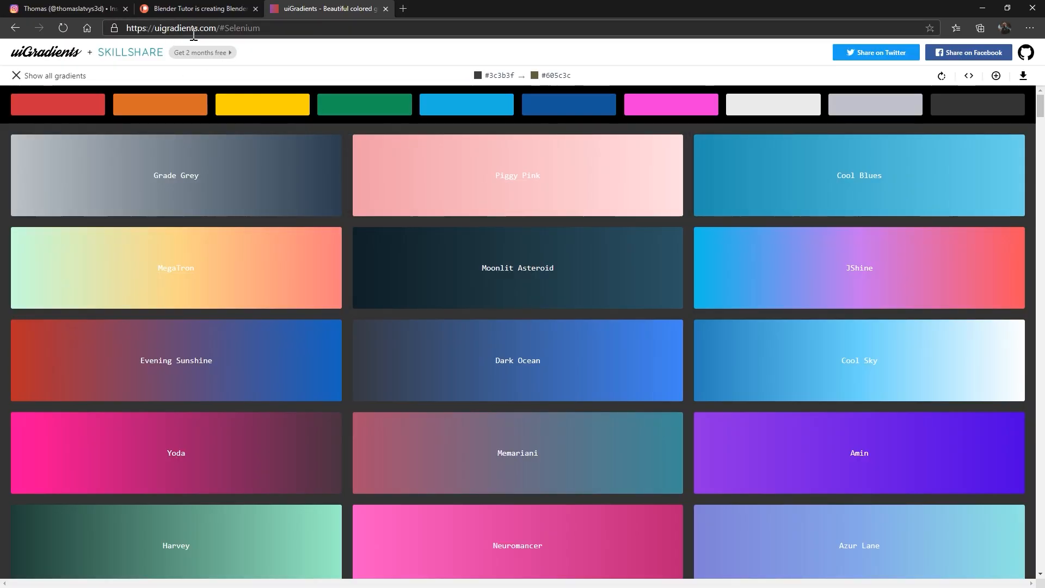
pyautogui.scroll(-3, 555, 396)
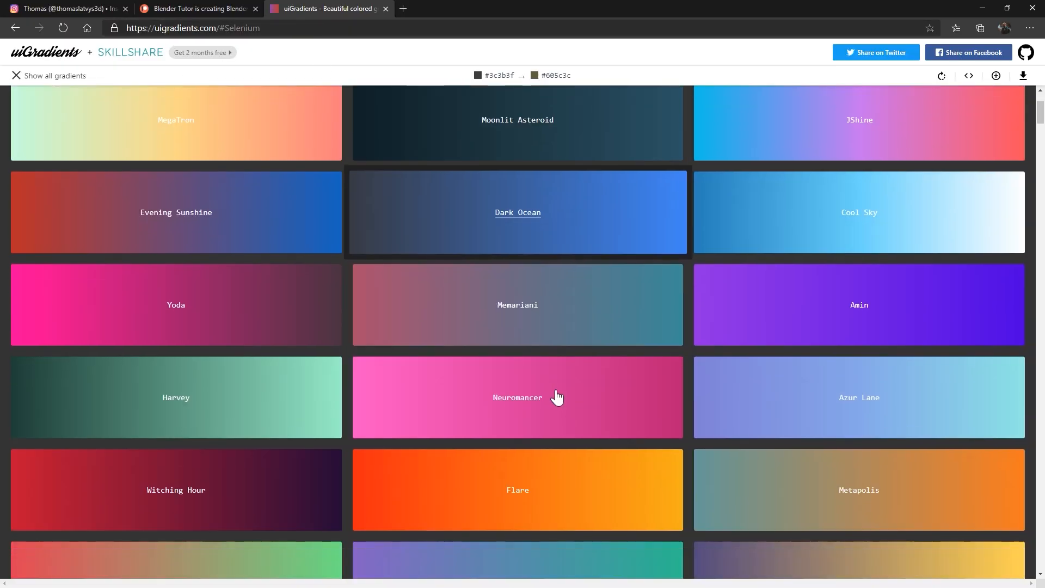
pyautogui.scroll(-6, 556, 397)
pyautogui.scroll(-3, 618, 392)
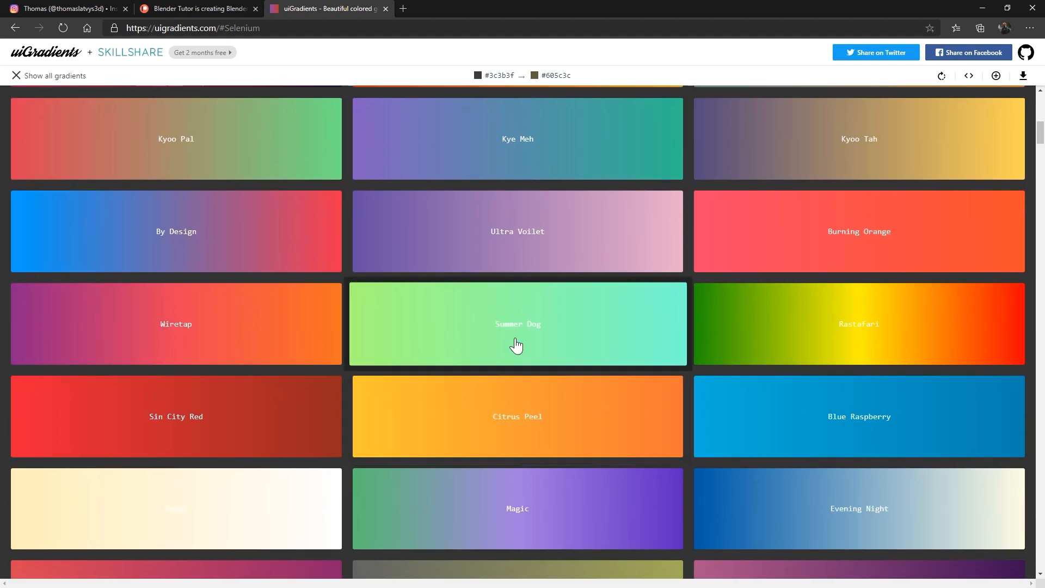
pyautogui.scroll(12, 452, 332)
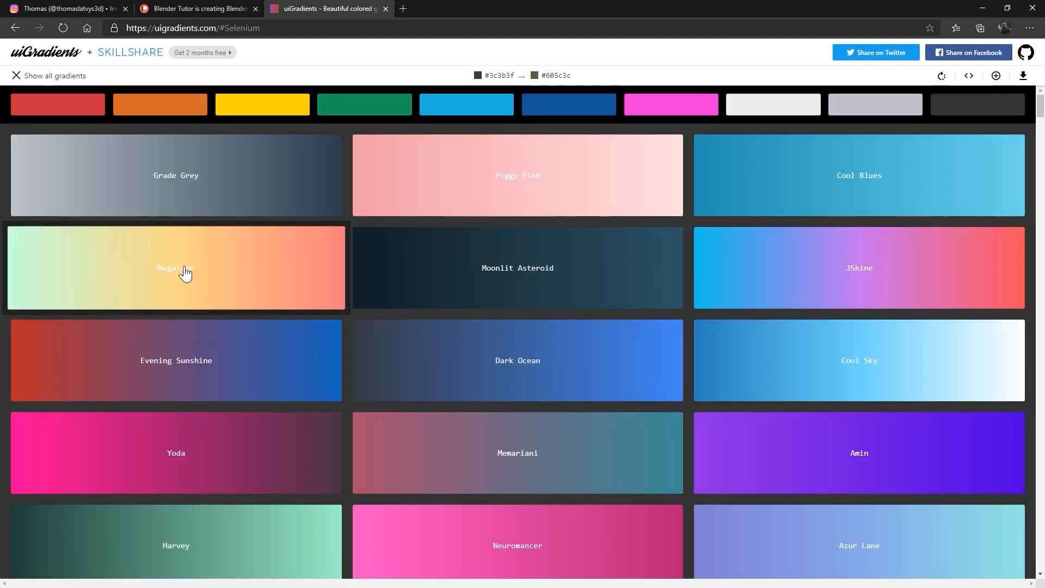
pyautogui.scroll(-4, 541, 269)
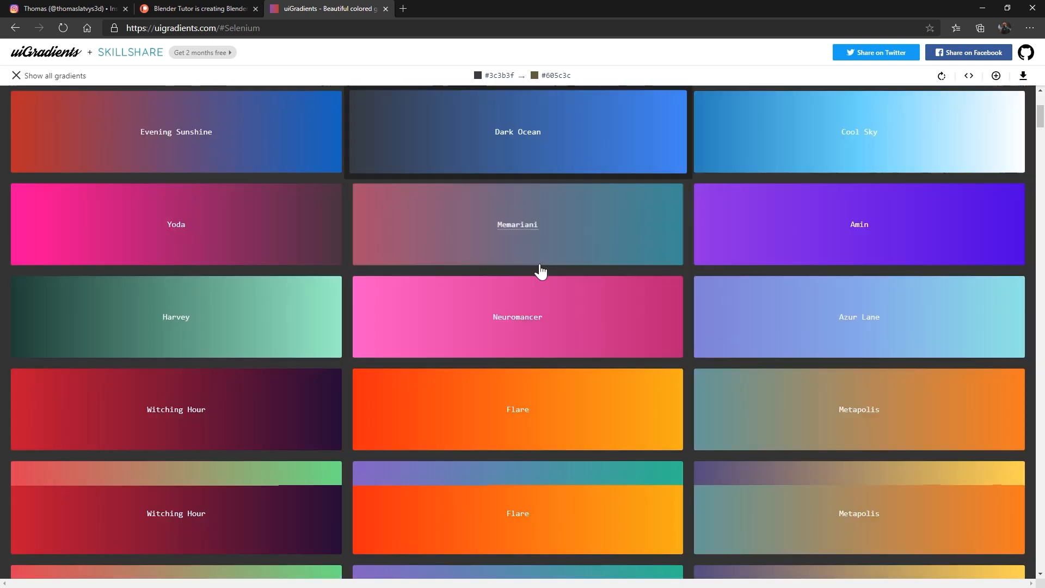
pyautogui.scroll(-8, 536, 266)
pyautogui.scroll(-3, 521, 264)
pyautogui.scroll(-10, 520, 262)
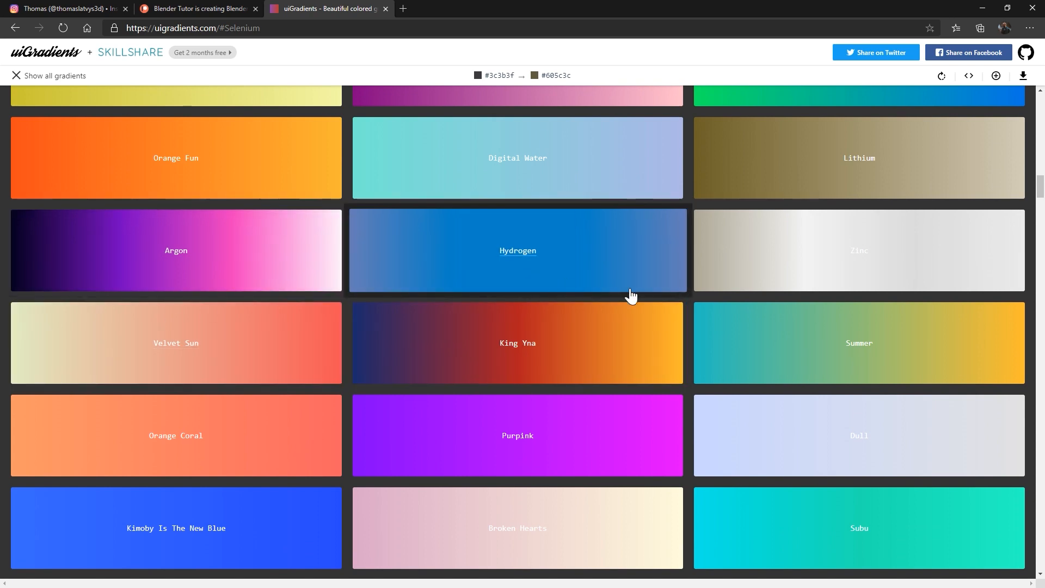
pyautogui.scroll(-3, 574, 278)
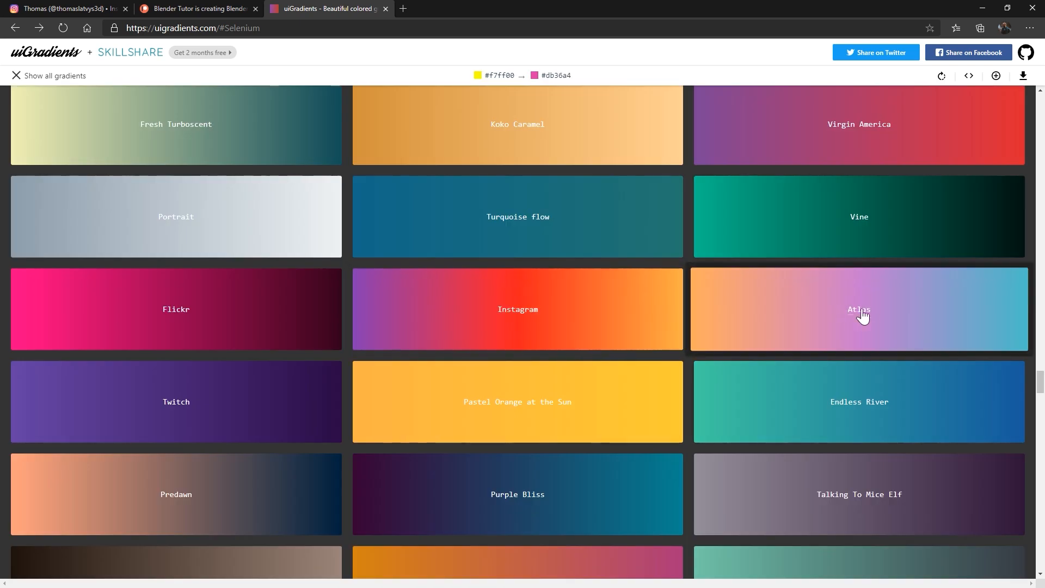
pyautogui.click(858, 309)
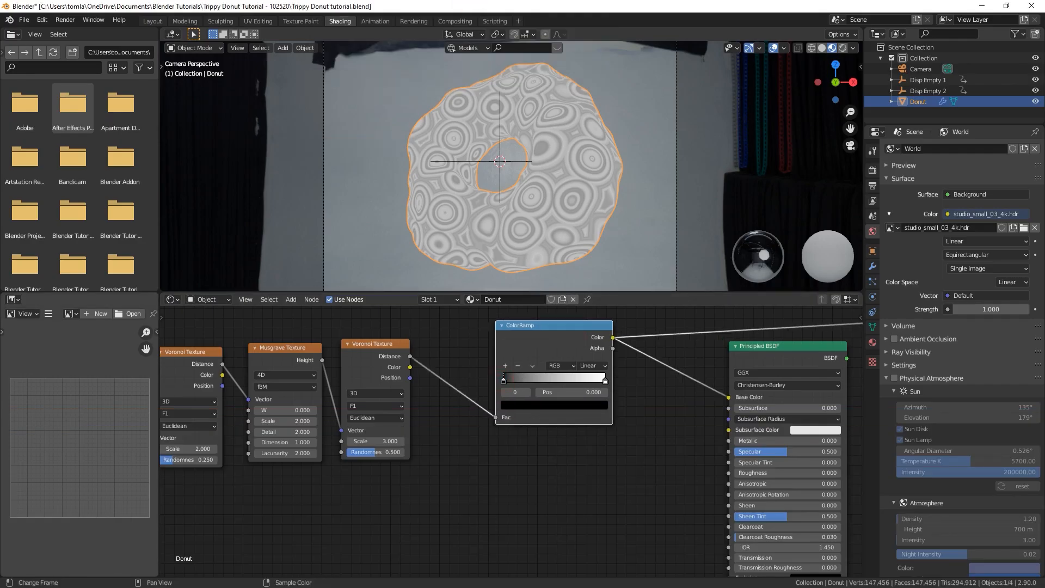
# Recolour the ColorRamp with three stops matching the Atlas gradient: orange at the start, purple in the middle and teal at the end
pyautogui.click(520, 406)
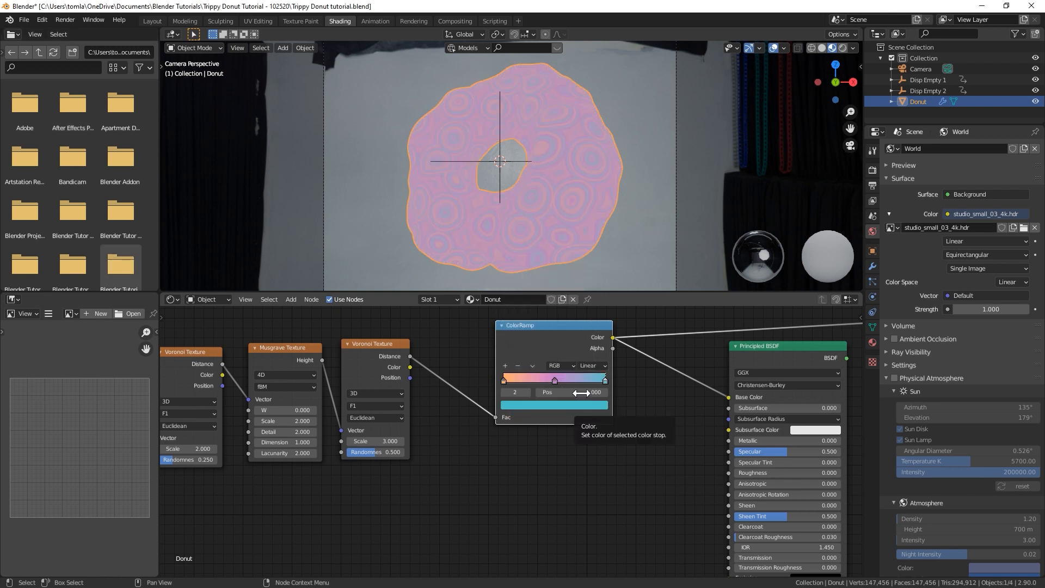
pyautogui.scroll(6, 539, 200)
pyautogui.scroll(-4, 540, 200)
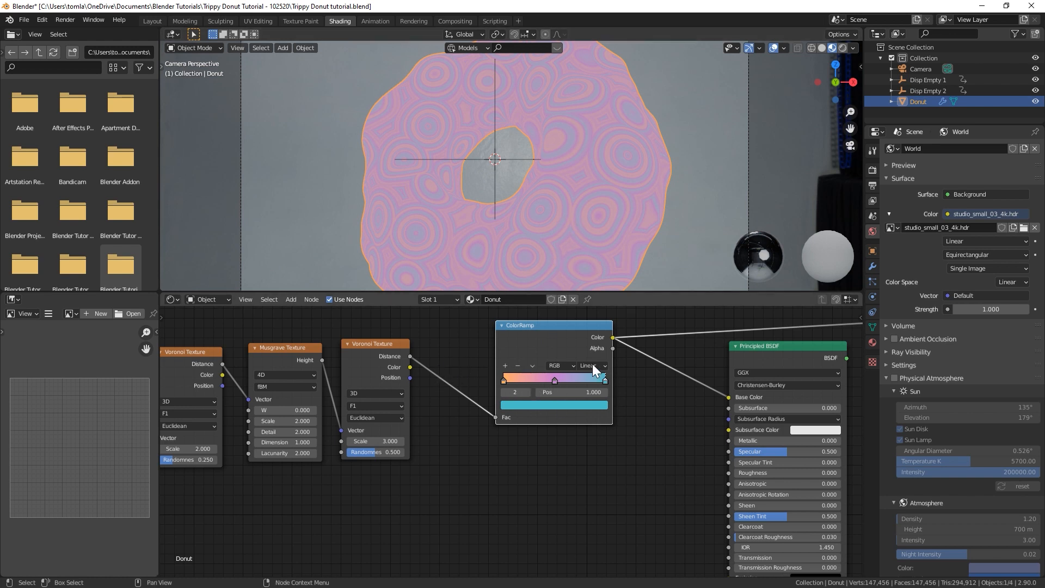
# Set the ColorRamp's orange stop position to 0.439 and its purple stop position to 0.545
pyautogui.moveTo(554, 381)
pyautogui.mouseDown()
pyautogui.moveTo(538, 378)
pyautogui.moveTo(567, 378)
pyautogui.moveTo(505, 376)
pyautogui.moveTo(544, 373)
pyautogui.mouseUp()
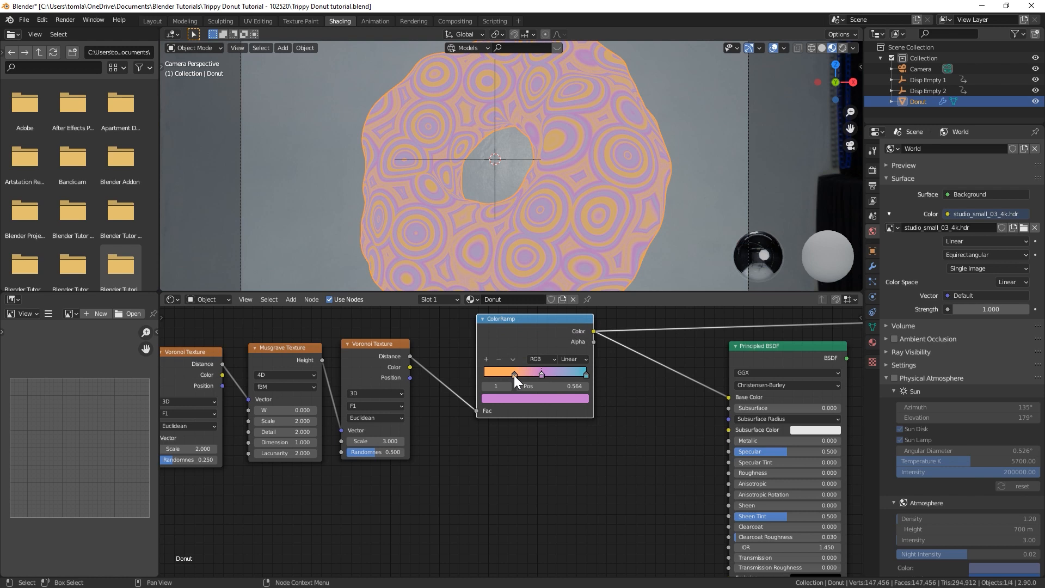
pyautogui.moveTo(514, 375); pyautogui.dragTo(521, 374)
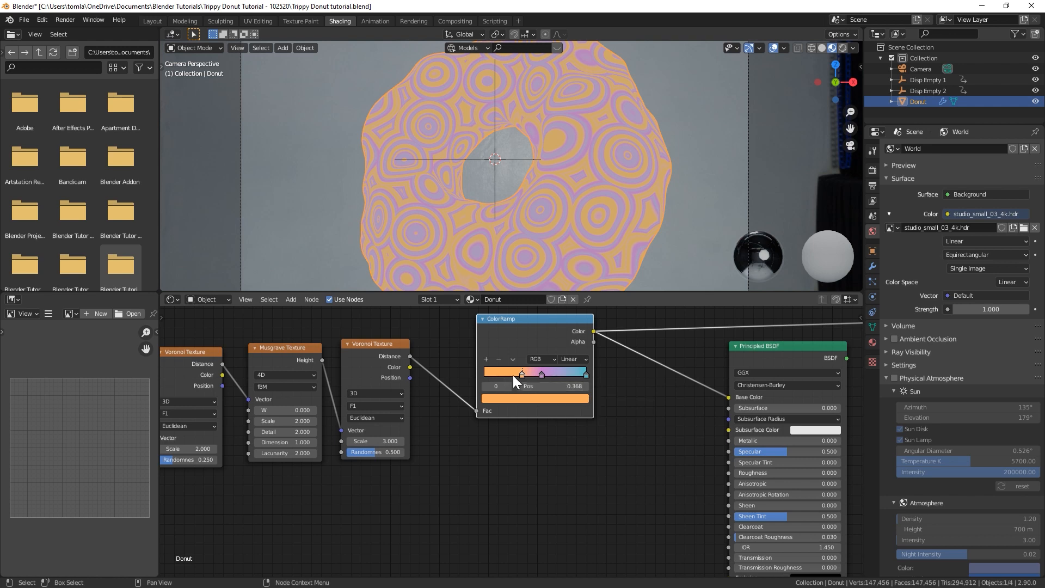
pyautogui.click(521, 371)
pyautogui.click(566, 386)
pyautogui.write('.439')
pyautogui.press('Return')
pyautogui.click(543, 372)
pyautogui.click(569, 385)
pyautogui.write('.54')
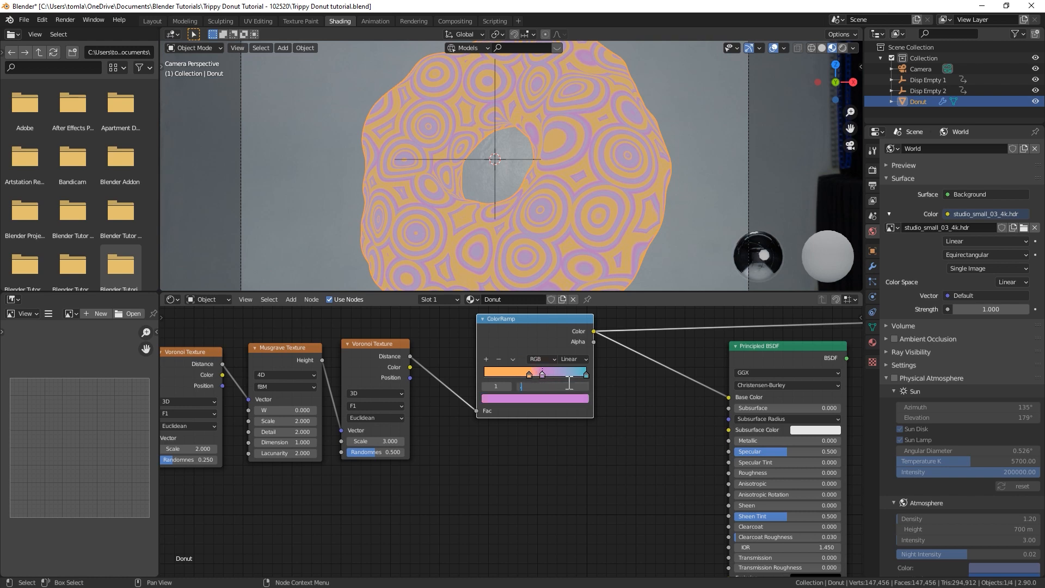
pyautogui.write('5')
pyautogui.press('Return')
# Set the position of the ColorRamp's teal stop to 0.7
pyautogui.click(586, 374)
pyautogui.click(571, 385)
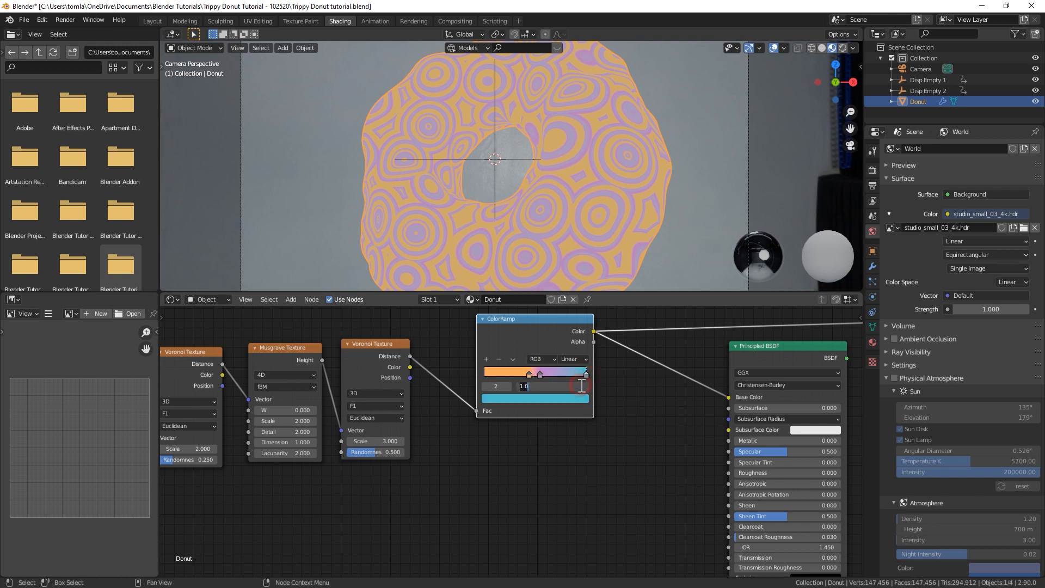
pyautogui.write('.7')
pyautogui.press('Return')
# Duplicate the ColorRamp below the original and move the Material Output node farther away from the Principled BSDF
pyautogui.scroll(-1, 577, 376)
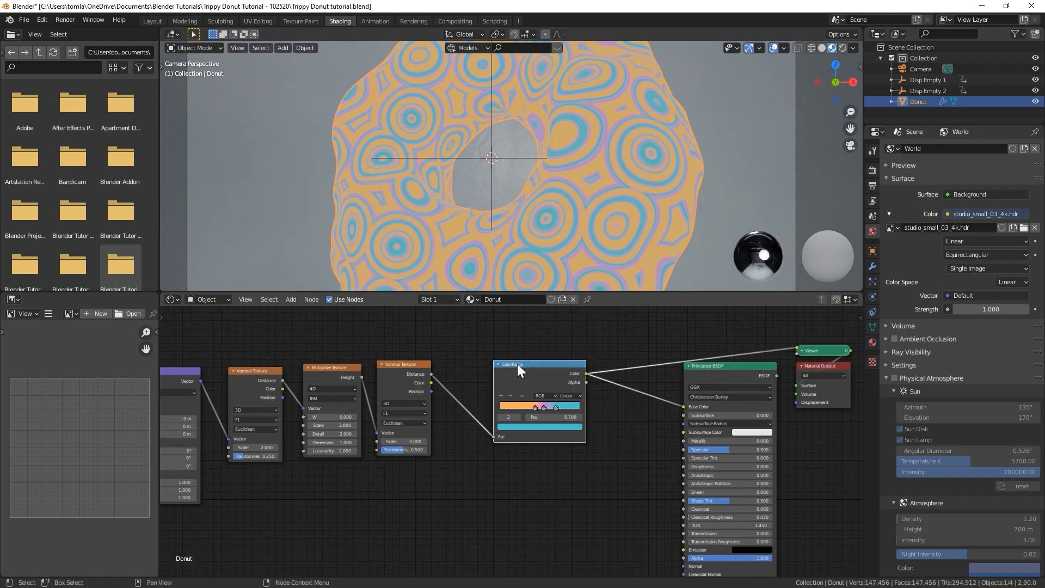
pyautogui.moveTo(517, 363); pyautogui.dragTo(507, 354, button='middle')
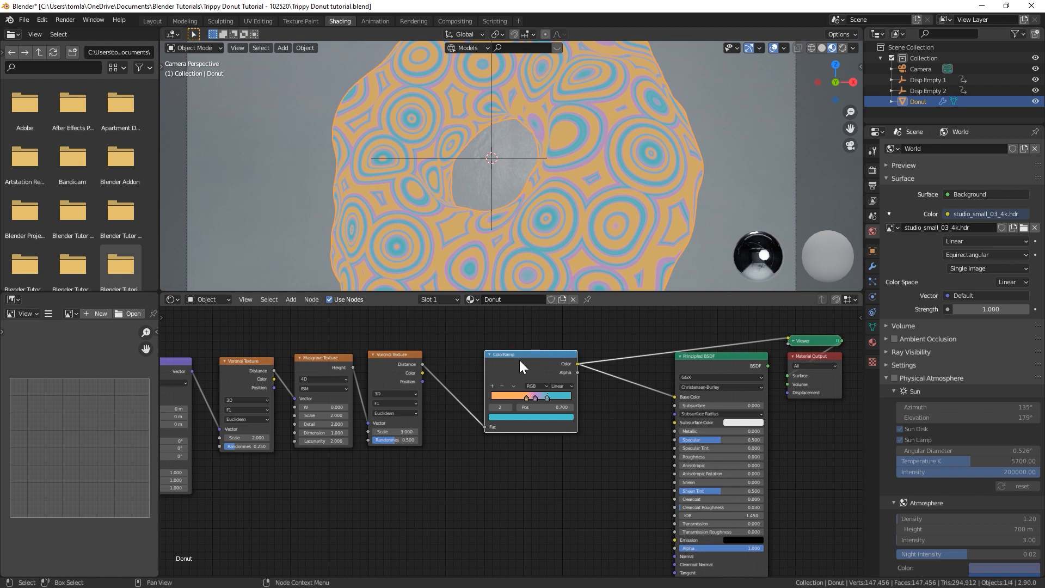
pyautogui.hotkey('shift', 'd')
pyautogui.click(528, 458)
pyautogui.moveTo(797, 411); pyautogui.dragTo(712, 401, button='middle')
pyautogui.moveTo(726, 342); pyautogui.dragTo(822, 347)
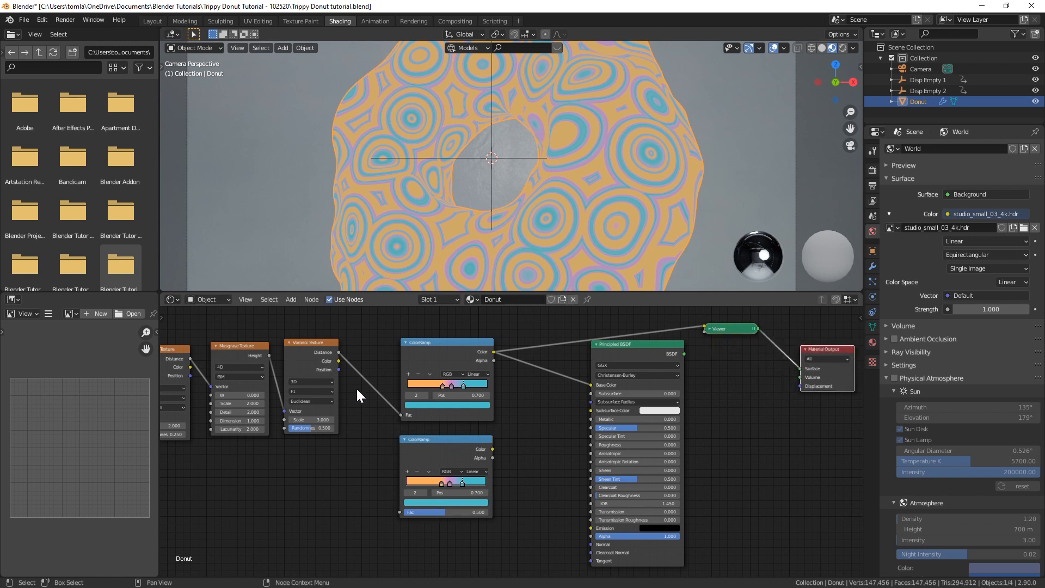
# Link the second Voronoi Texture's Distance to the duplicated ColorRamp's Fac and reset that ramp to its default black-to-white colours
pyautogui.moveTo(303, 367); pyautogui.dragTo(324, 362, button='middle')
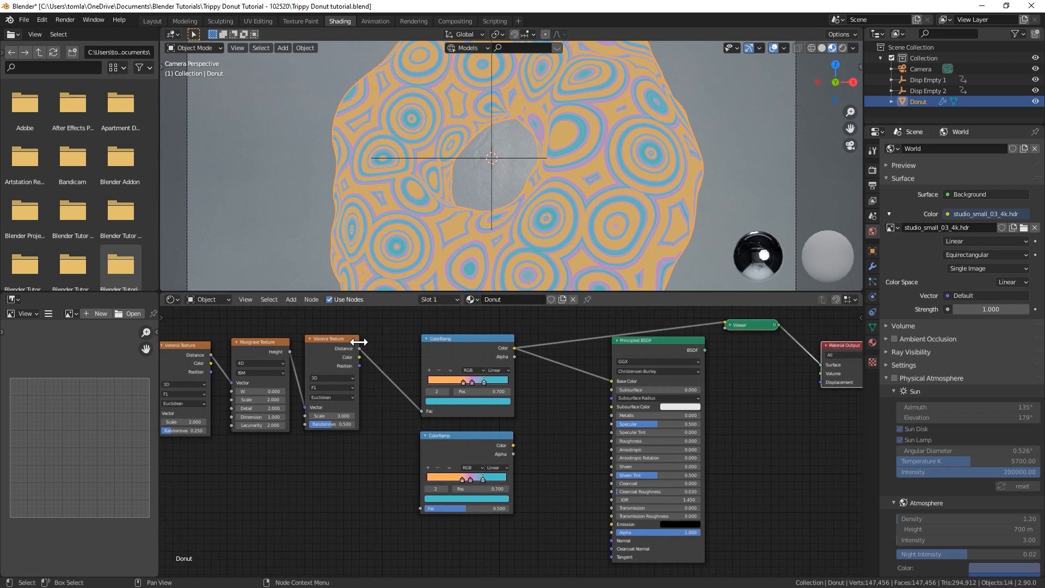
pyautogui.moveTo(359, 348); pyautogui.dragTo(420, 508)
pyautogui.scroll(4, 452, 465)
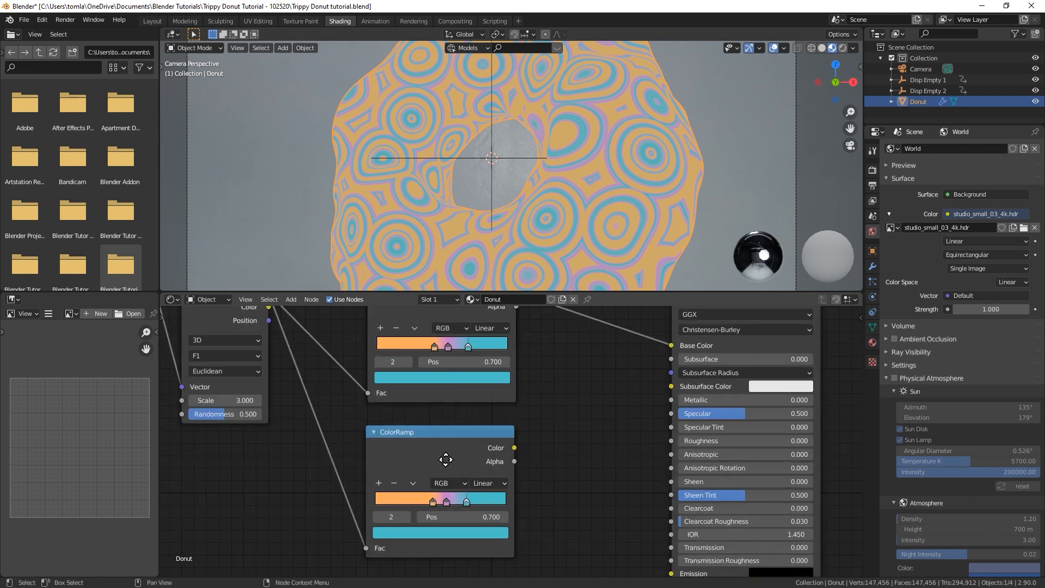
pyautogui.click(405, 427)
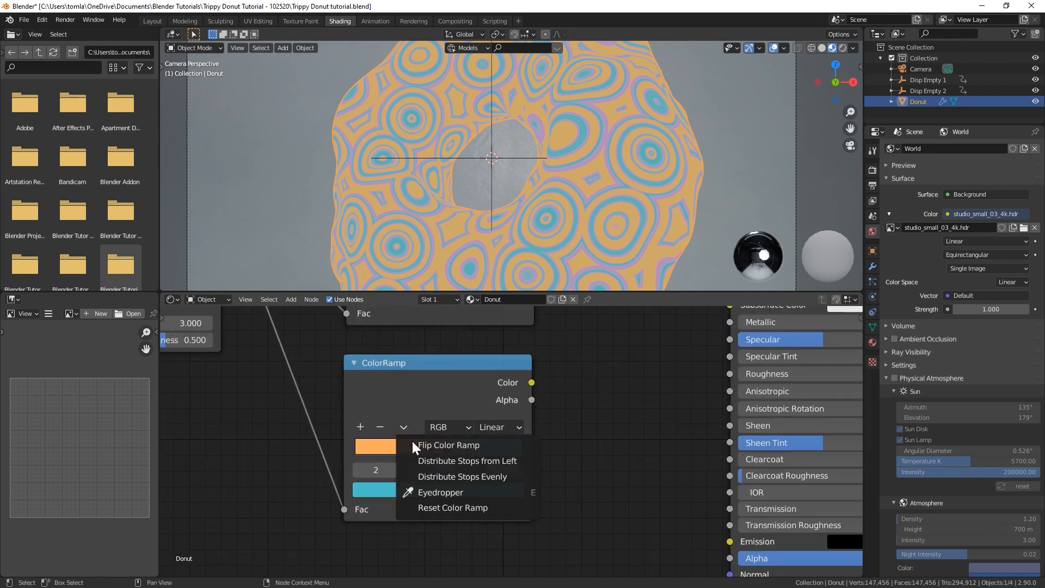
pyautogui.click(455, 508)
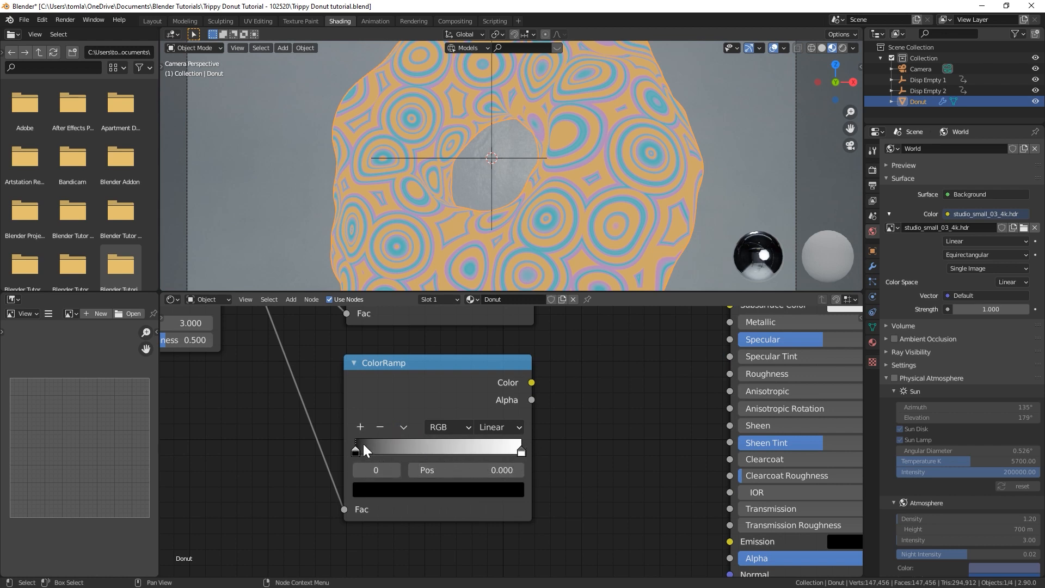
# Set the white stop of the lower ColorRamp to position 0.739
pyautogui.moveTo(521, 449); pyautogui.dragTo(499, 453)
pyautogui.click(515, 468)
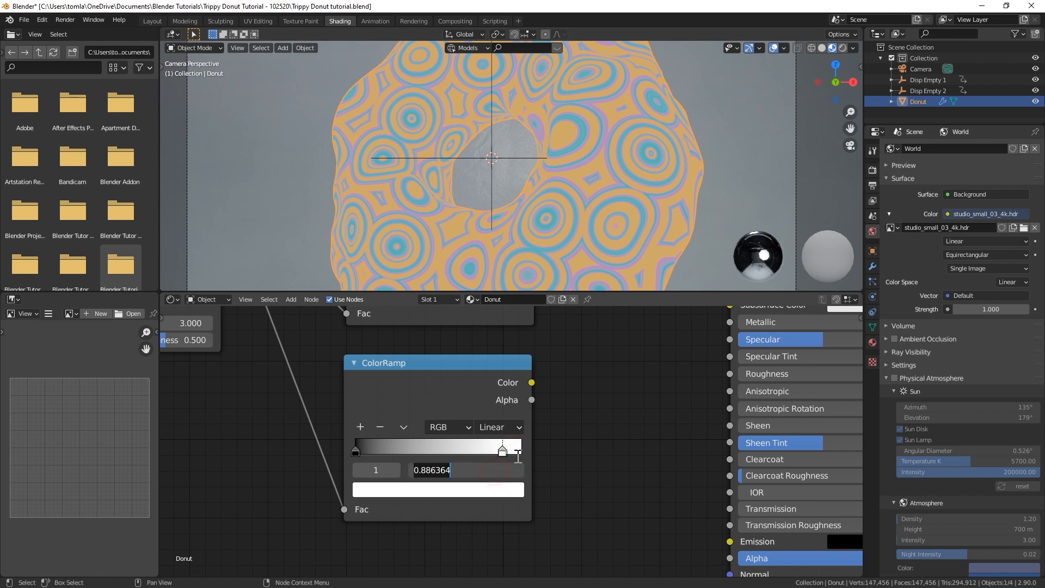
pyautogui.write('0.739')
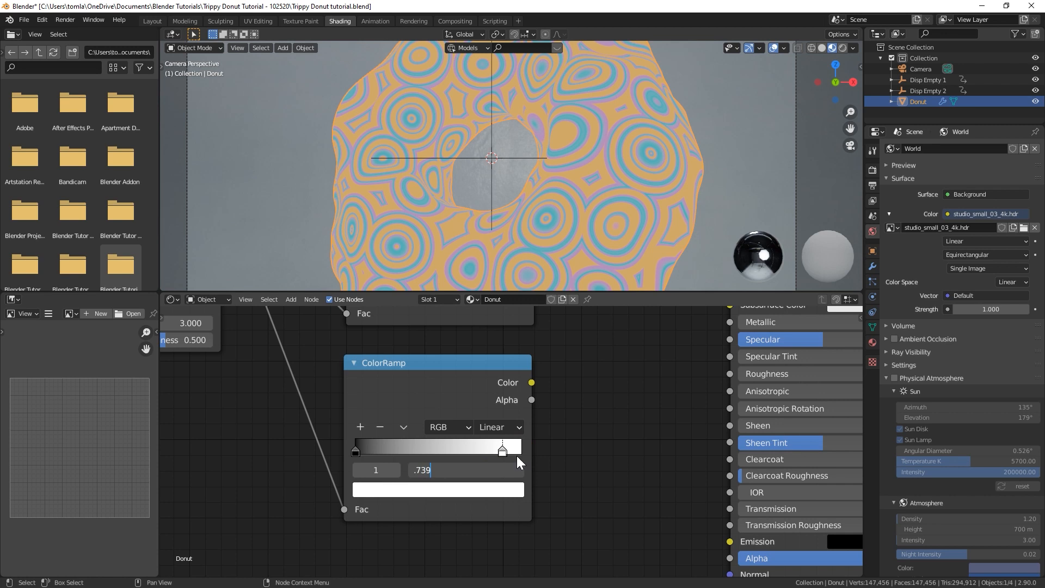
pyautogui.press('Return')
# Add a Displacement node, linking the lower ColorRamp's Color to its Height and its output to the Material Output's Displacement
pyautogui.scroll(-4, 626, 427)
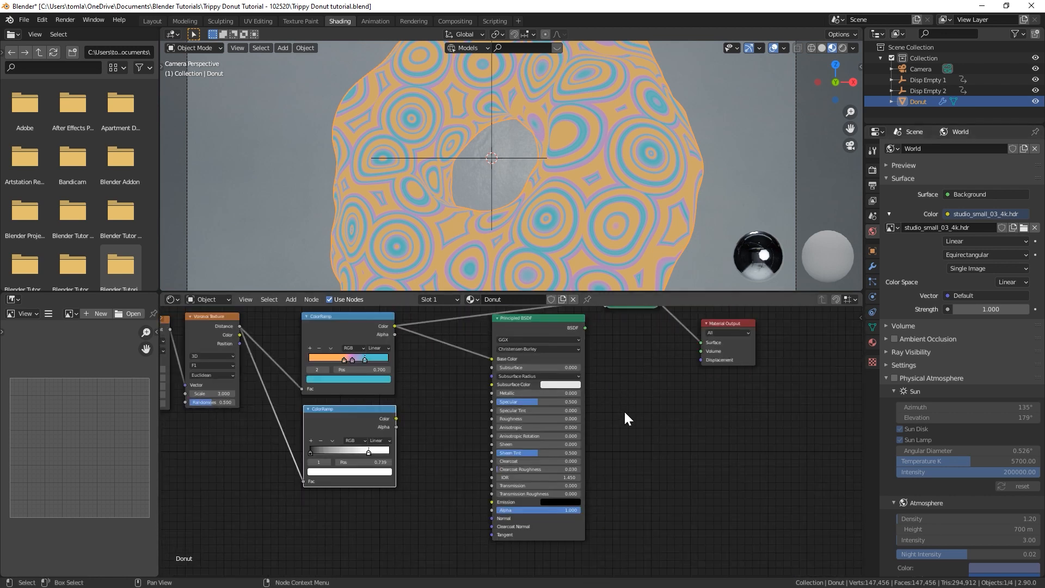
pyautogui.hotkey('shift', 'a')
pyautogui.moveTo(575, 432)
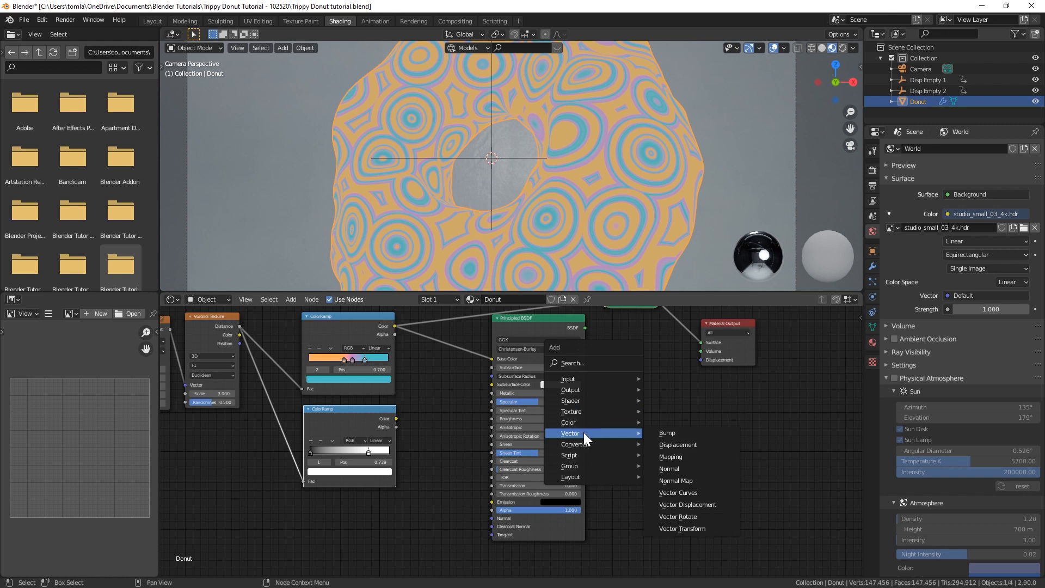
pyautogui.click(664, 446)
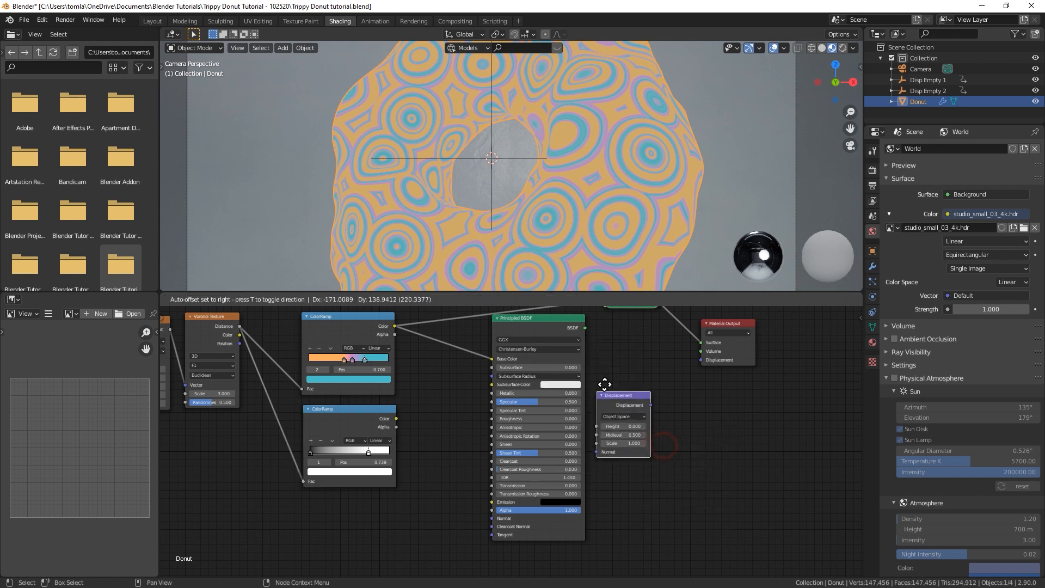
pyautogui.click(612, 352)
pyautogui.moveTo(396, 418); pyautogui.dragTo(613, 390)
pyautogui.scroll(2, 615, 389)
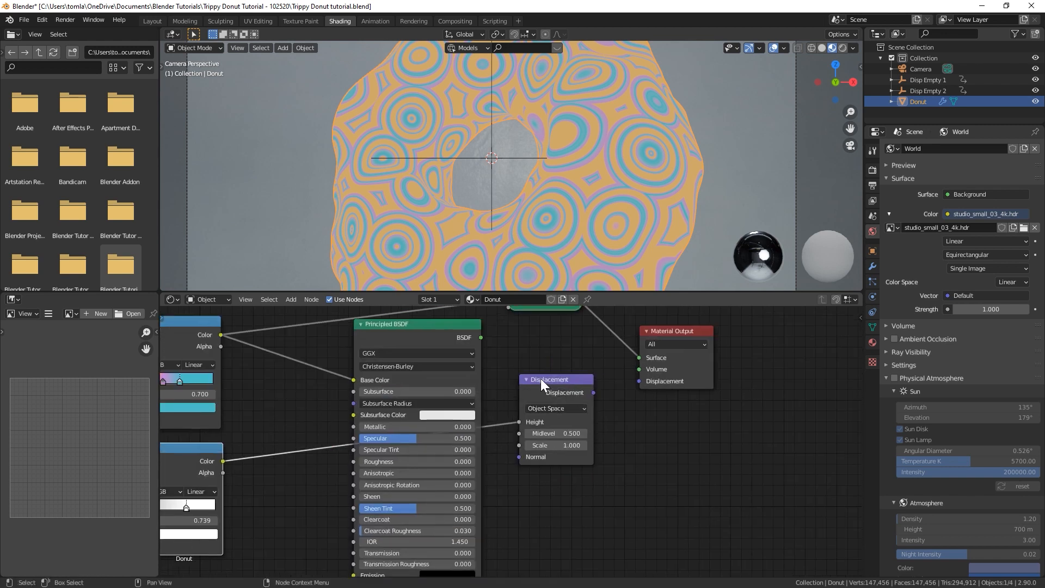
pyautogui.moveTo(542, 376); pyautogui.dragTo(639, 381)
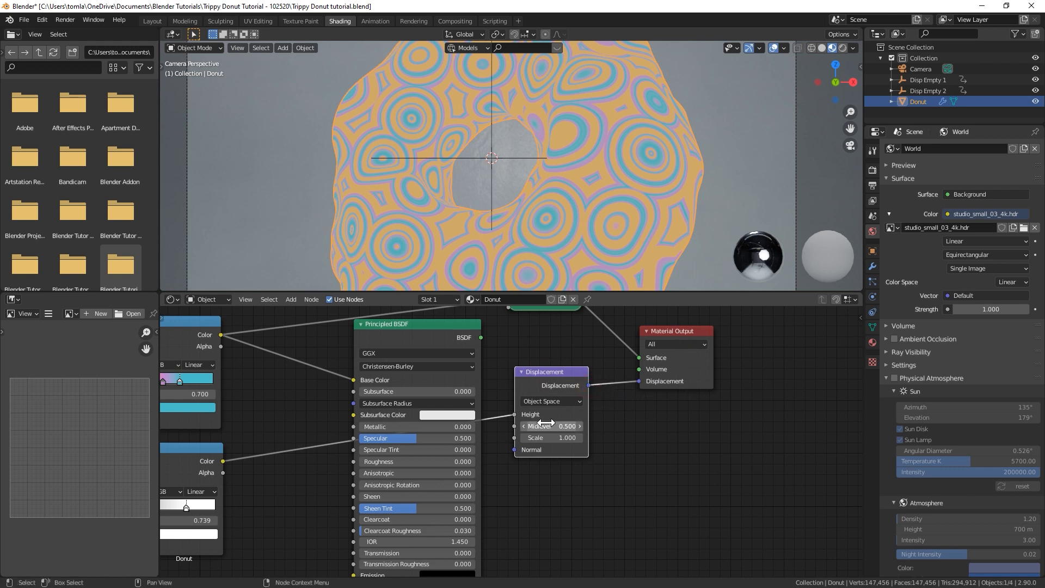
# Set the Displacement node's Scale to 0.055
pyautogui.moveTo(683, 380); pyautogui.dragTo(714, 373, button='middle')
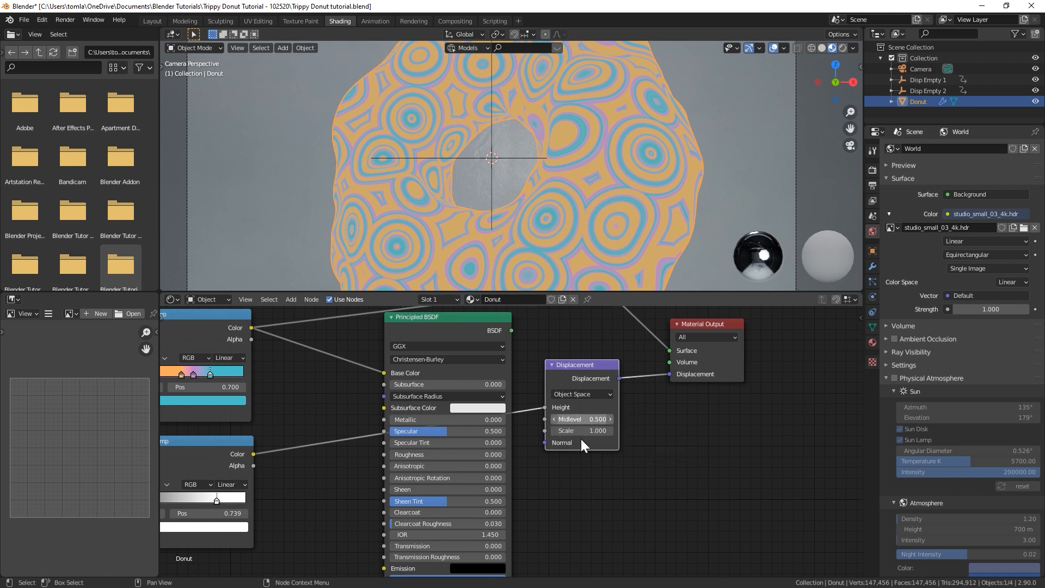
pyautogui.doubleClick(581, 431)
pyautogui.write('1.0')
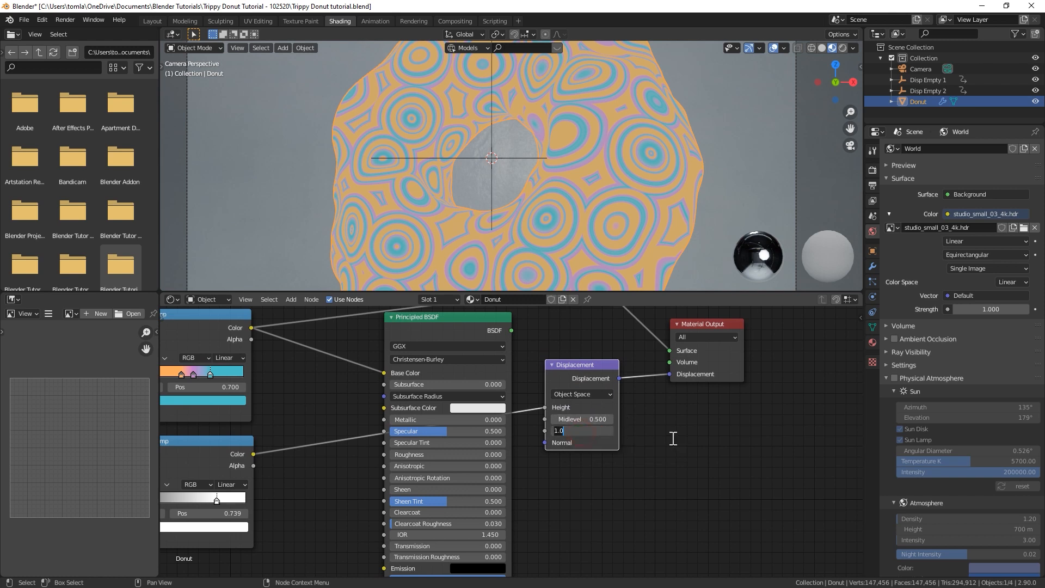
pyautogui.write('.055')
pyautogui.press('Return')
# Switch the viewport to Rendered shading and connect the Principled BSDF to the Material Output's Surface in place of the Viewer
pyautogui.moveTo(515, 375); pyautogui.dragTo(551, 382, button='middle')
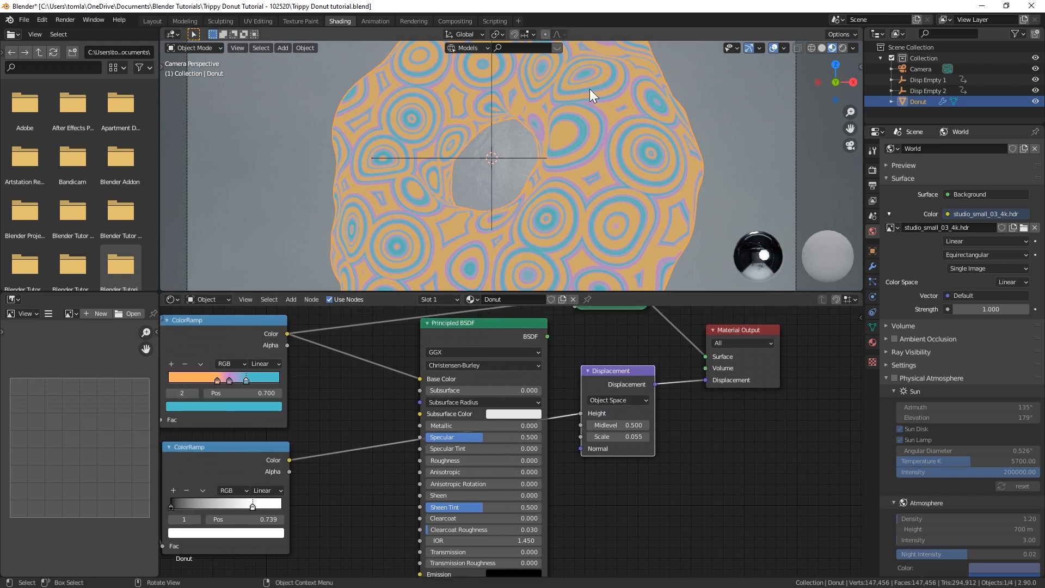
pyautogui.click(843, 48)
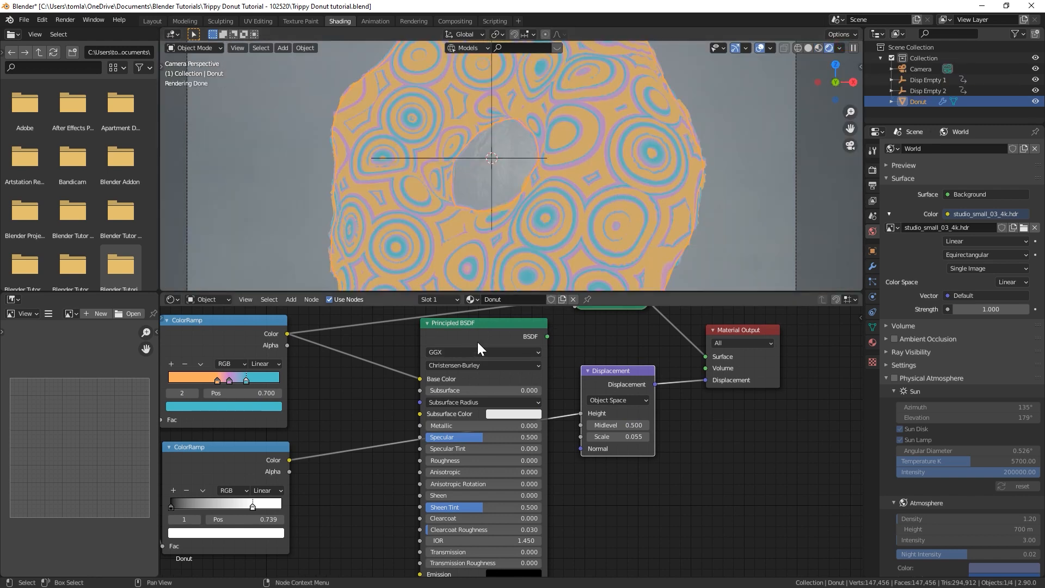
pyautogui.moveTo(486, 346); pyautogui.dragTo(465, 384, button='middle')
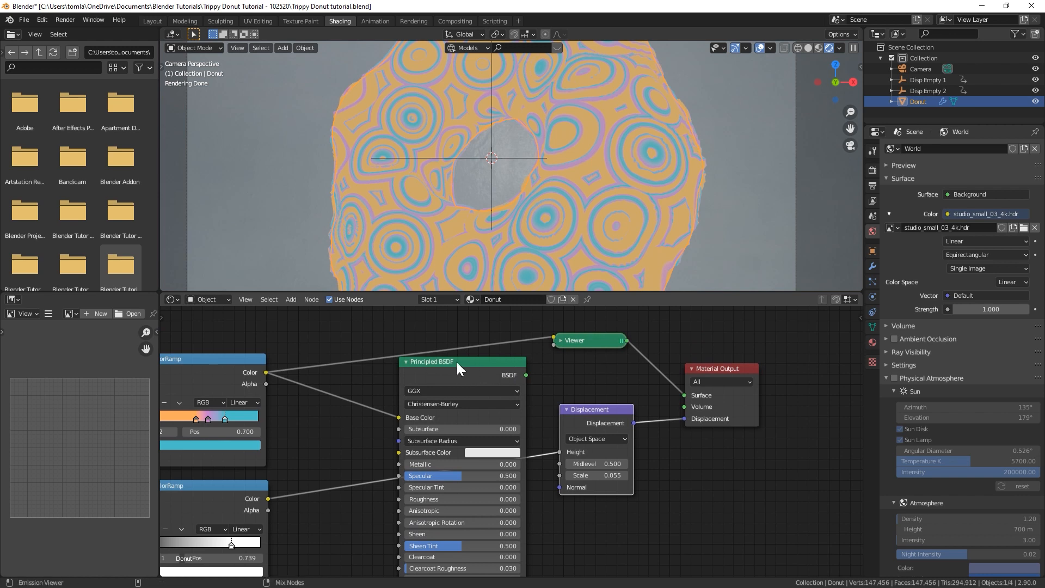
pyautogui.keyDown('ctrl'); pyautogui.keyDown('shift'); pyautogui.click(454, 363); pyautogui.keyUp('shift'); pyautogui.keyUp('ctrl')
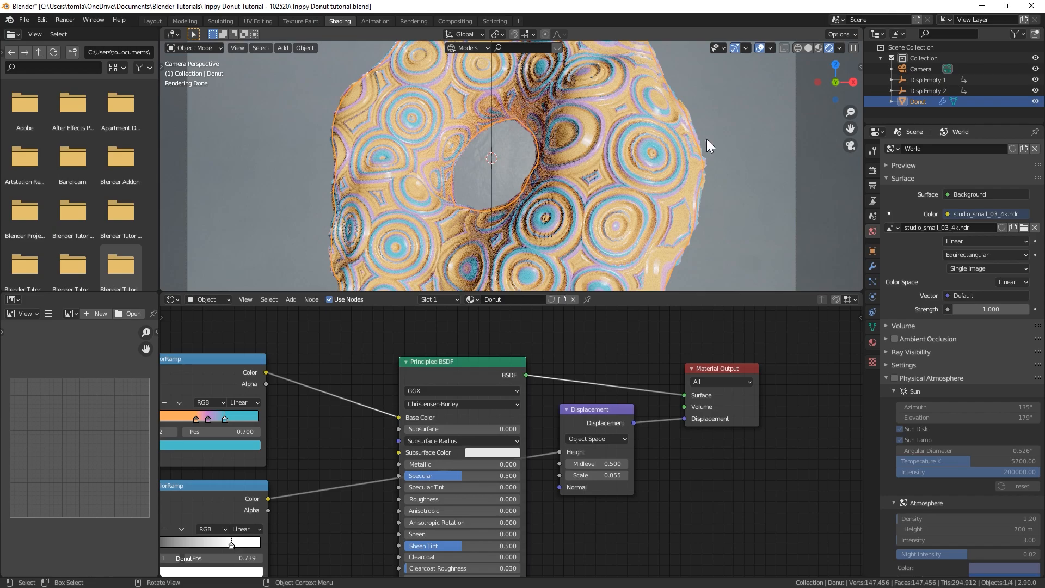
pyautogui.keyDown('shift'); pyautogui.moveTo(554, 227); pyautogui.dragTo(556, 139, button='middle'); pyautogui.keyUp('shift')
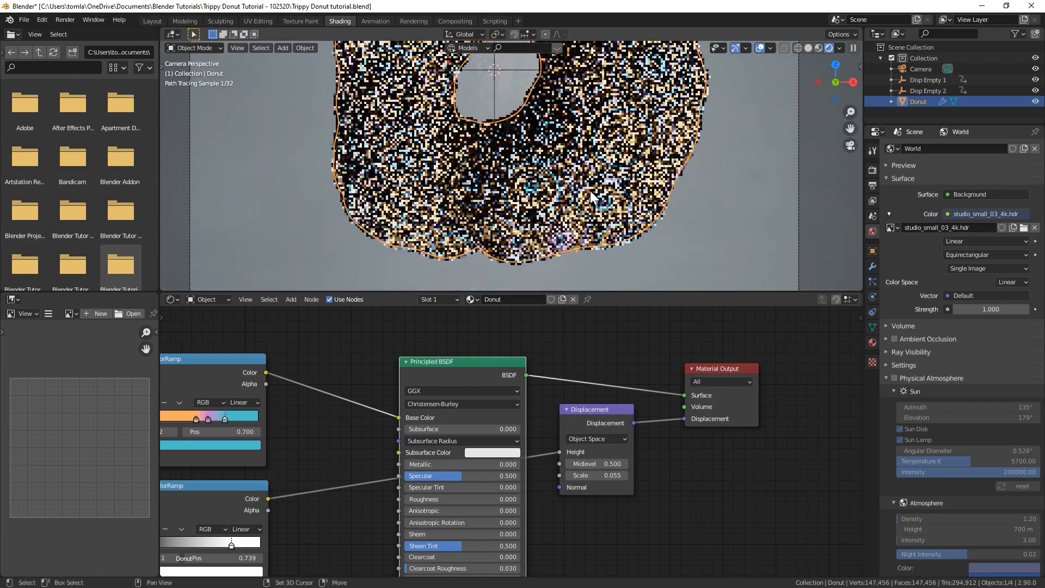
# Save the Blender file with the finished shader displacement setup on the donut
pyautogui.keyDown('shift'); pyautogui.moveTo(591, 153); pyautogui.dragTo(555, 210, button='middle'); pyautogui.keyUp('shift')
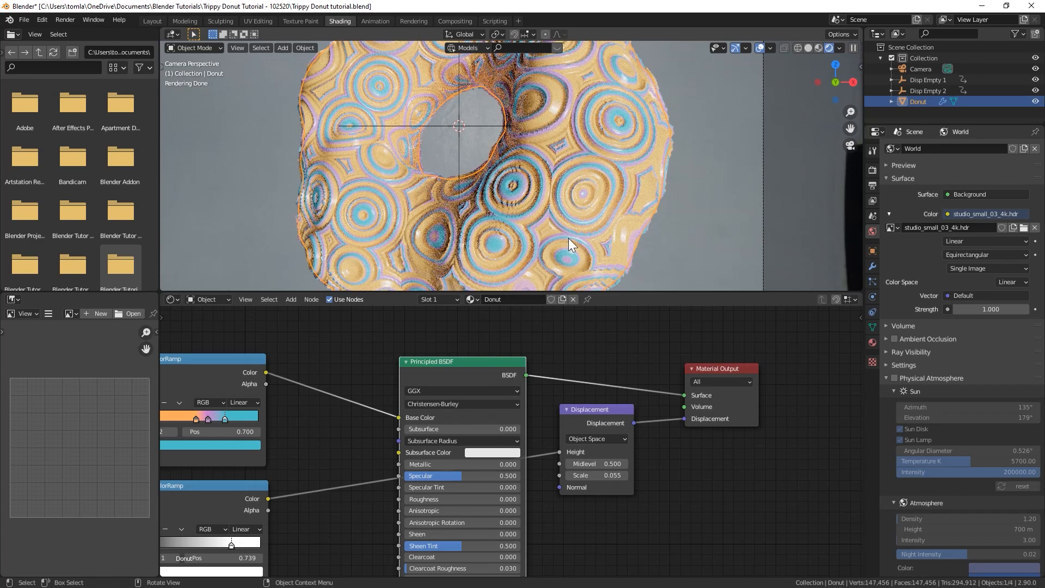
pyautogui.scroll(3, 664, 172)
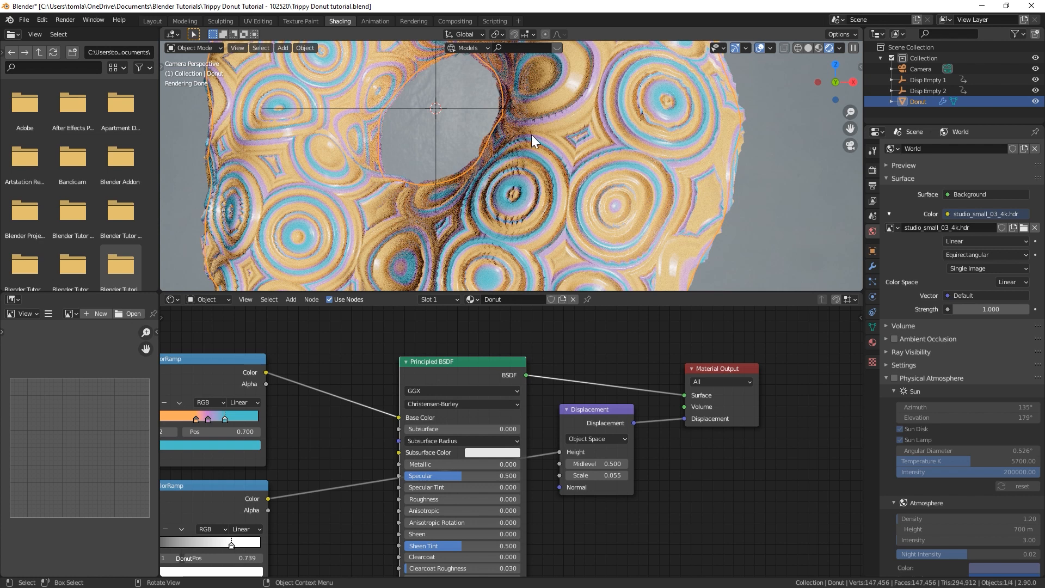
pyautogui.hotkey('ctrl', 's')
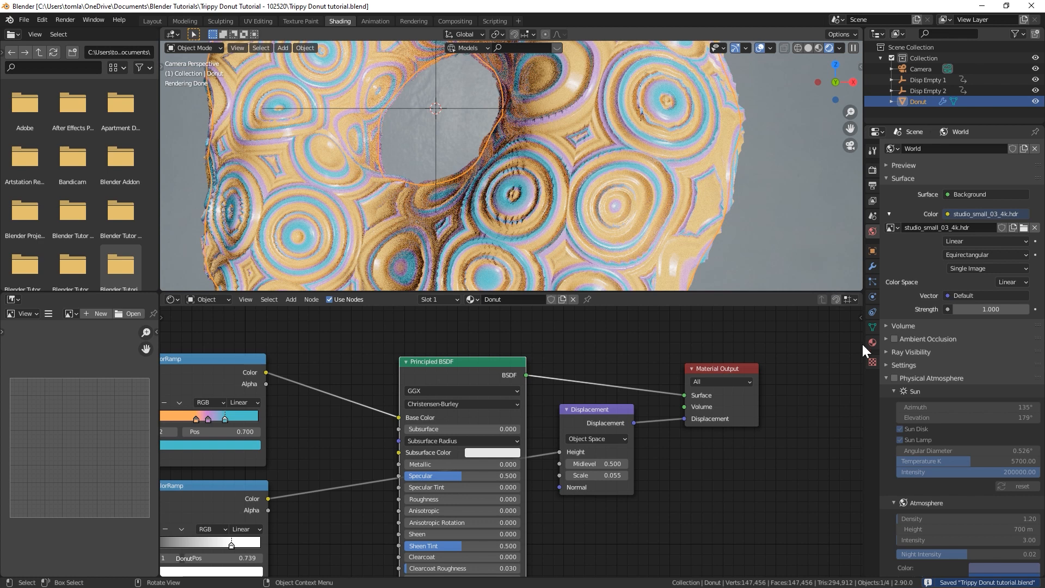
# Set the donut's Subdivision modifier Levels Viewport to 5 and inspect the displaced surface detail
pyautogui.click(872, 266)
pyautogui.click(886, 222)
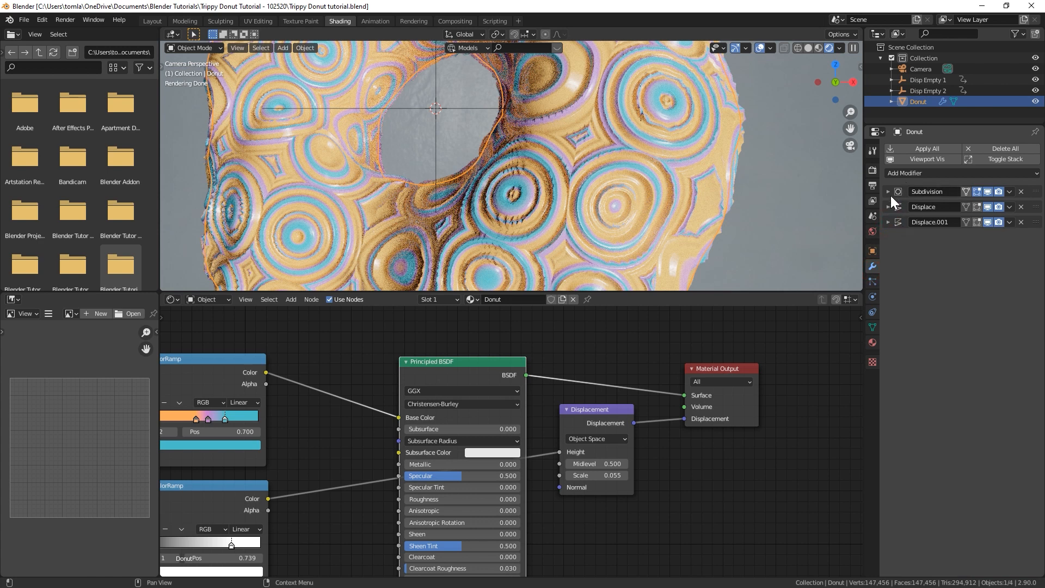
pyautogui.click(888, 191)
pyautogui.click(990, 221)
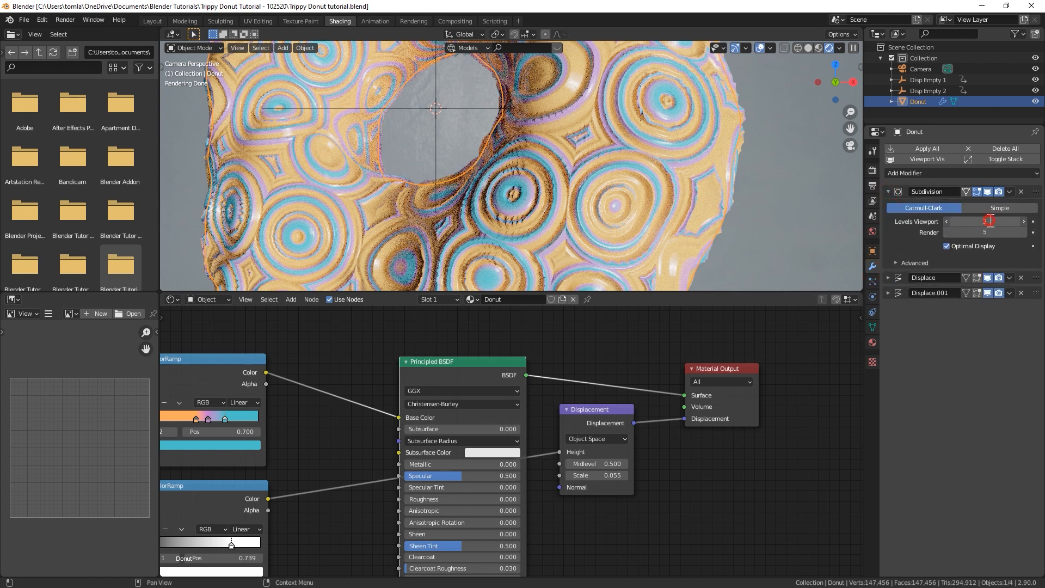
pyautogui.write('5')
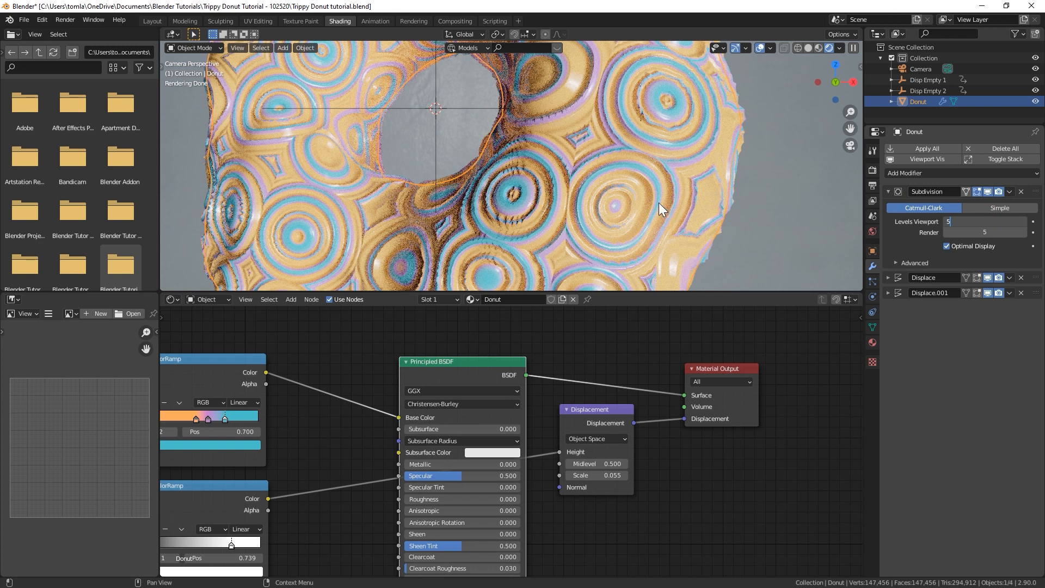
pyautogui.press('Return')
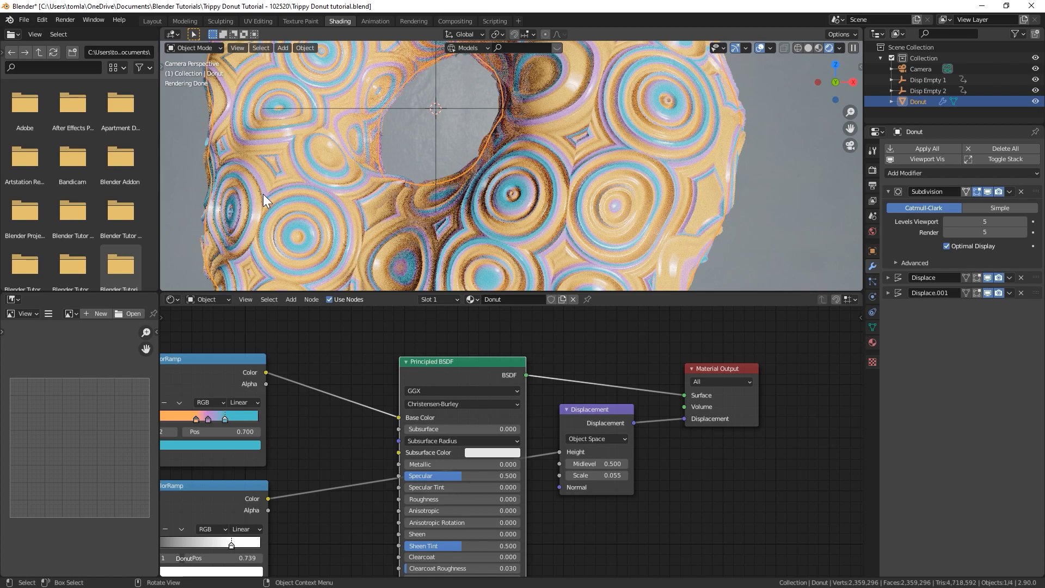
pyautogui.scroll(-2, 263, 194)
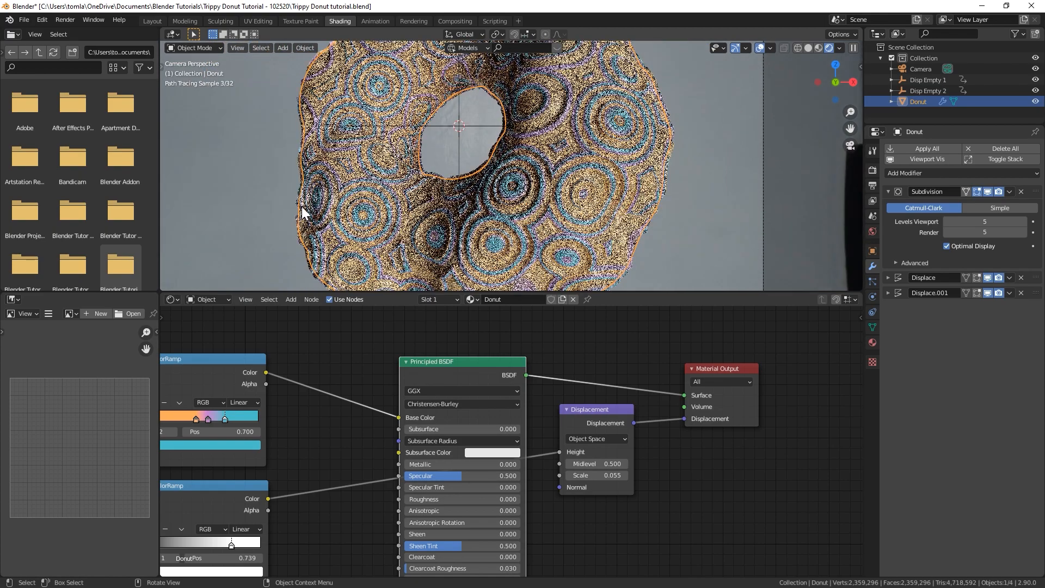
pyautogui.scroll(-2, 462, 202)
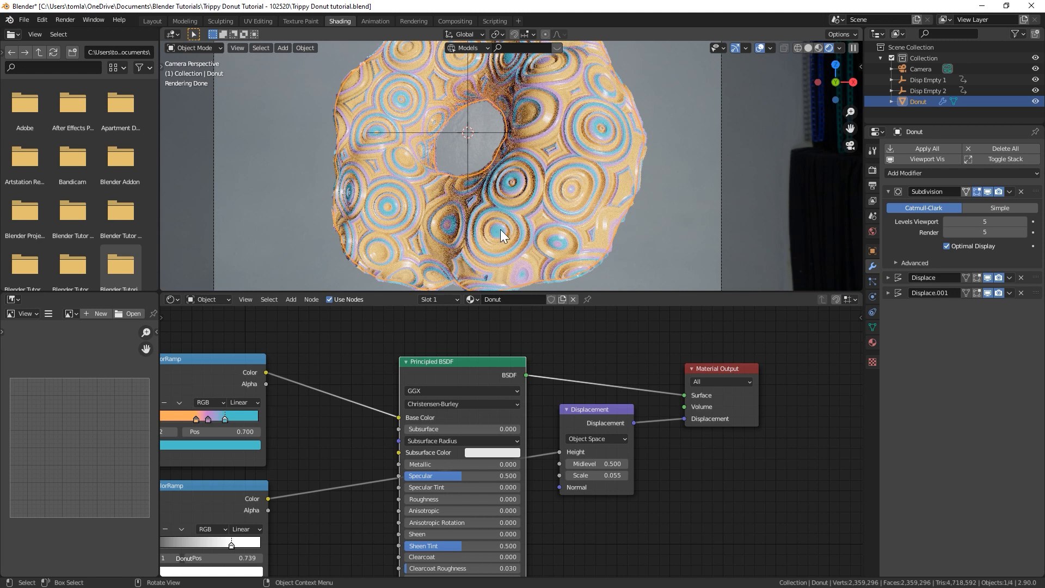
pyautogui.scroll(-1, 500, 230)
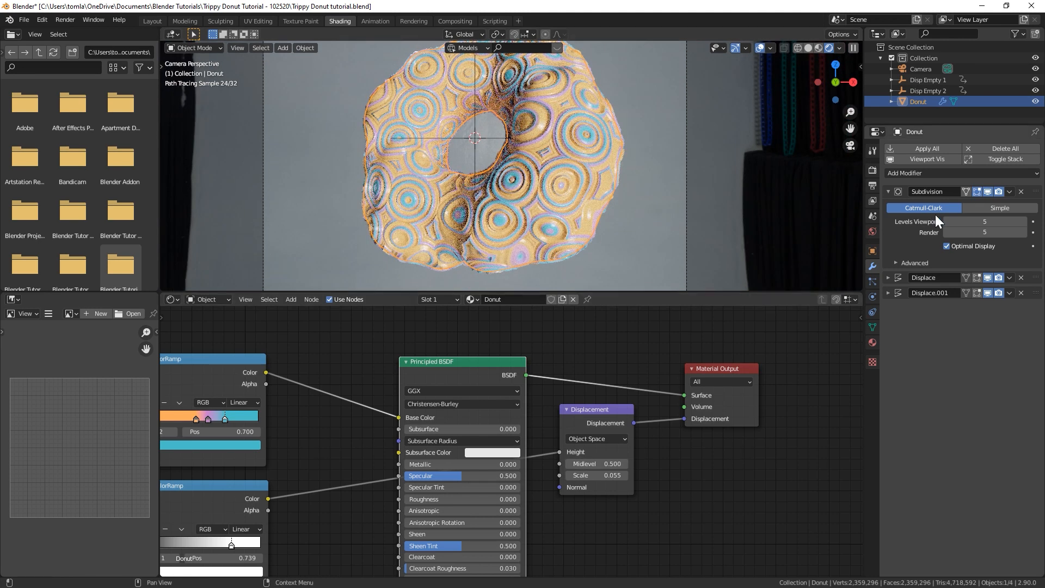
# Return the Subdivision modifier's Levels Viewport to 3
pyautogui.moveTo(984, 219)
pyautogui.mouseDown()
pyautogui.moveTo(969, 220)
pyautogui.moveTo(988, 220)
pyautogui.mouseUp()
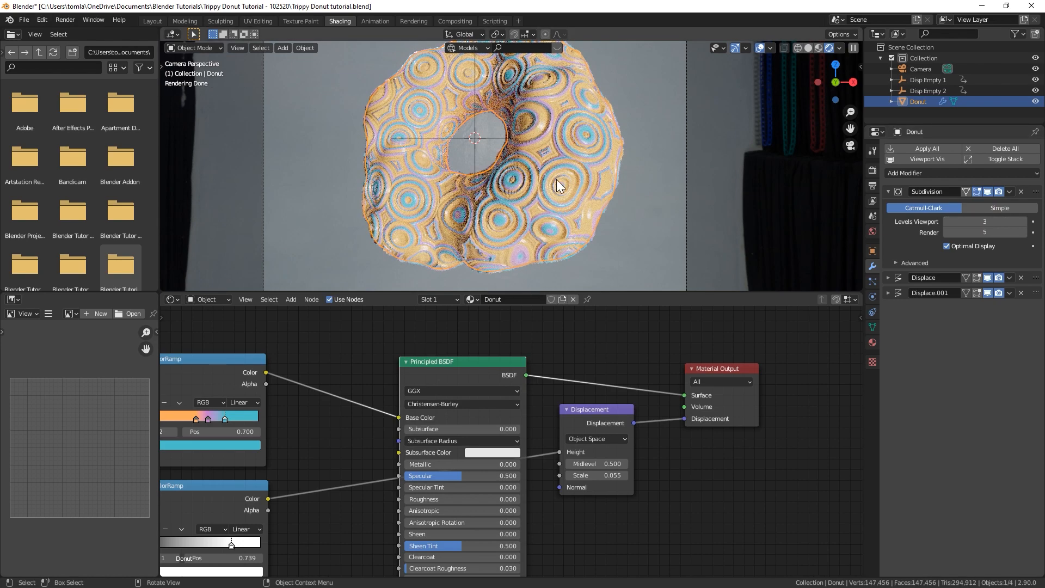
pyautogui.scroll(4, 556, 179)
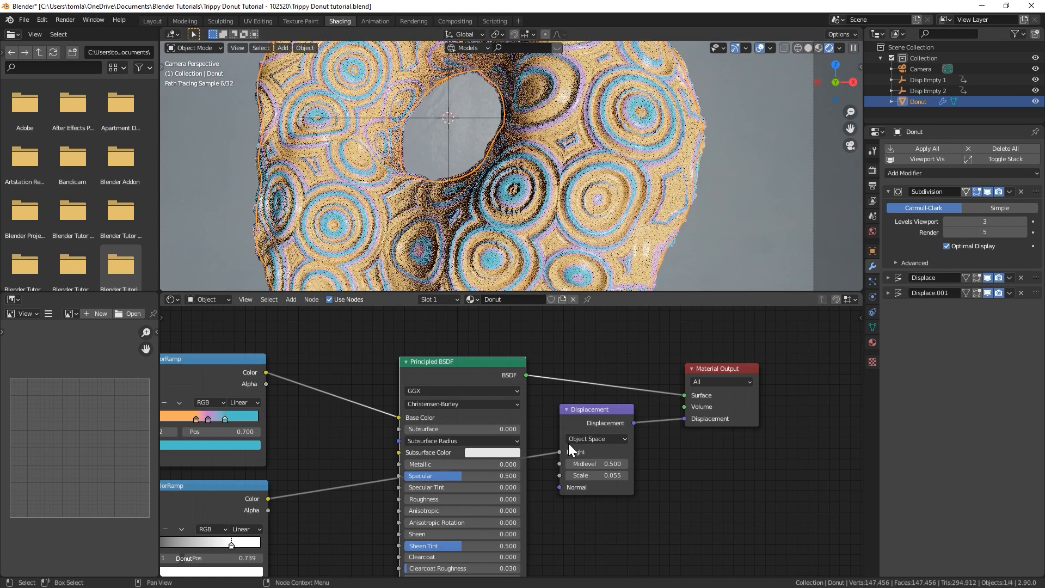
# Try a Scale of 1 on the Displacement node and check the whole donut
pyautogui.scroll(-1, 634, 462)
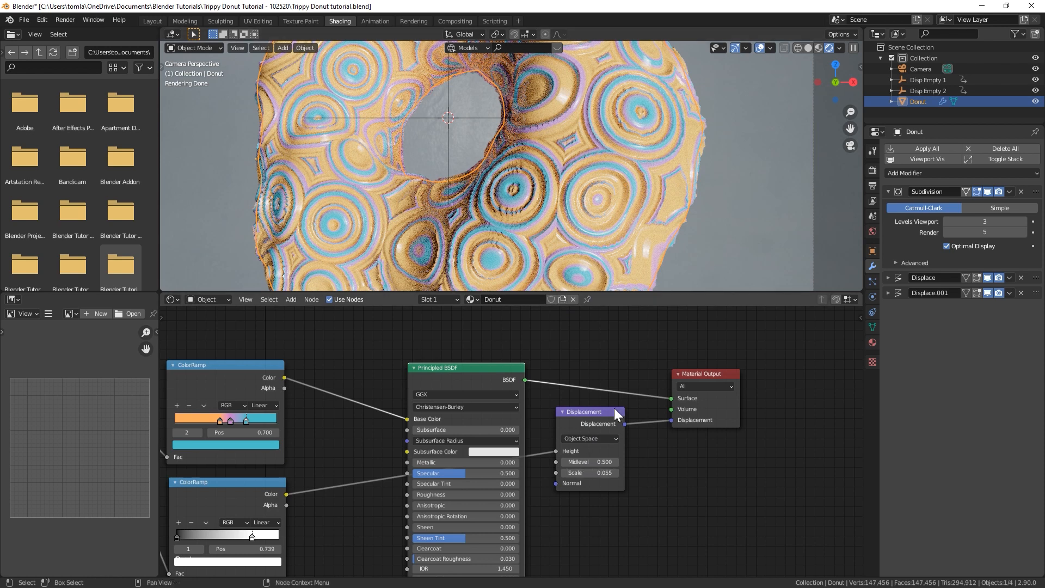
pyautogui.doubleClick(602, 471)
pyautogui.write('1')
pyautogui.press('Return')
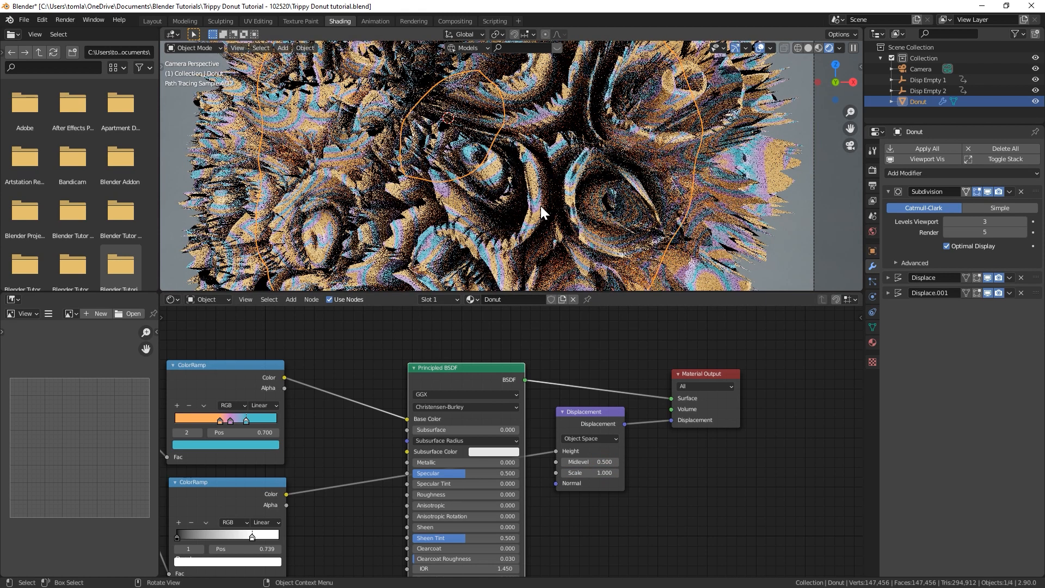
pyautogui.scroll(-2, 540, 208)
# Set the Displacement node's Scale to 0.1
pyautogui.doubleClick(592, 472)
pyautogui.write('0.1')
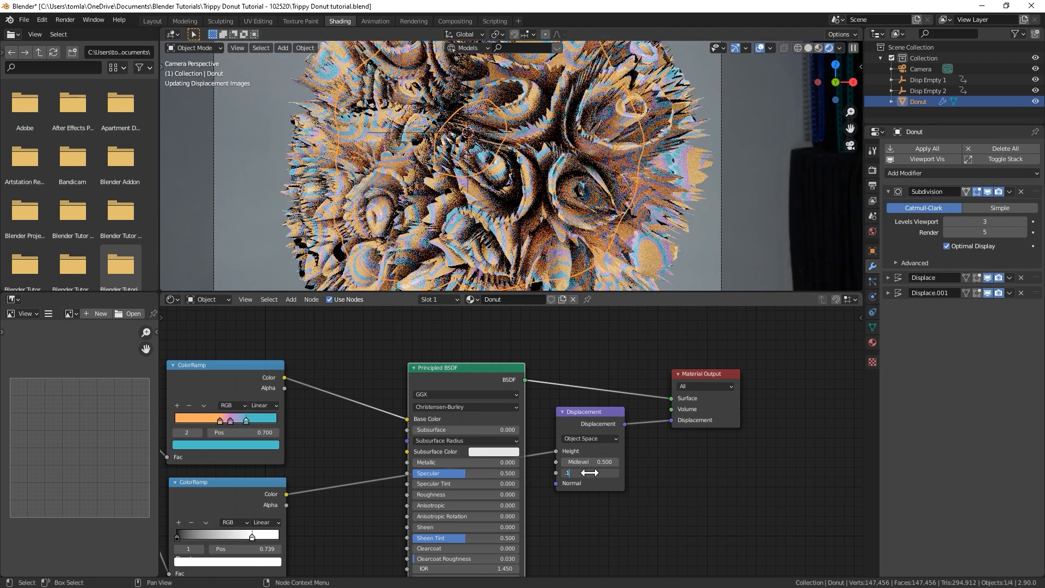
pyautogui.press('Return')
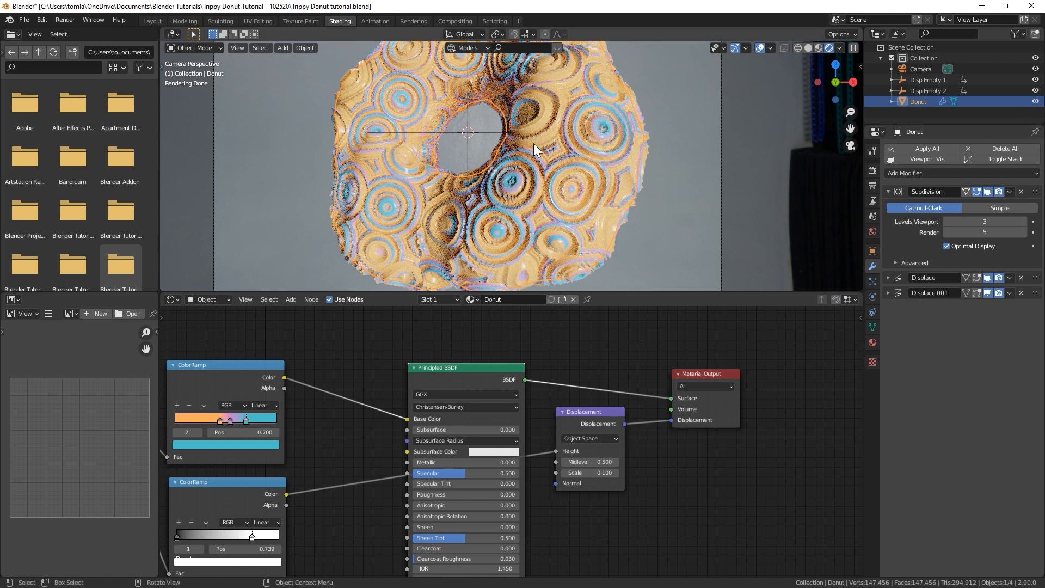
# Set the Displacement node's Scale back to 0.055
pyautogui.click(594, 473)
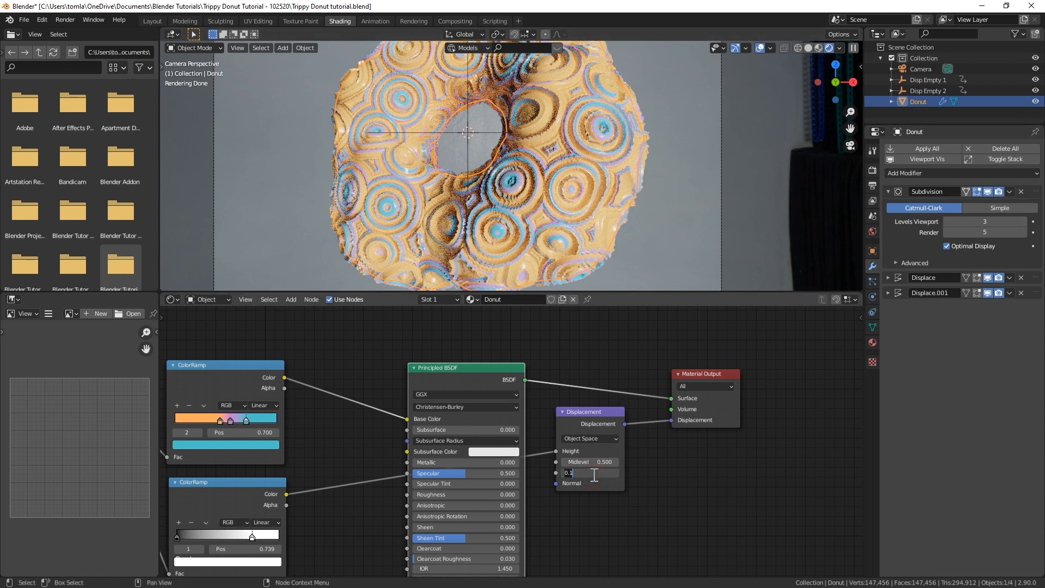
pyautogui.write('0.055')
pyautogui.press('Return')
# Switch the viewport to Material Preview shading and show the World node tree in the Shader Editor
pyautogui.moveTo(426, 423); pyautogui.dragTo(479, 328, button='middle')
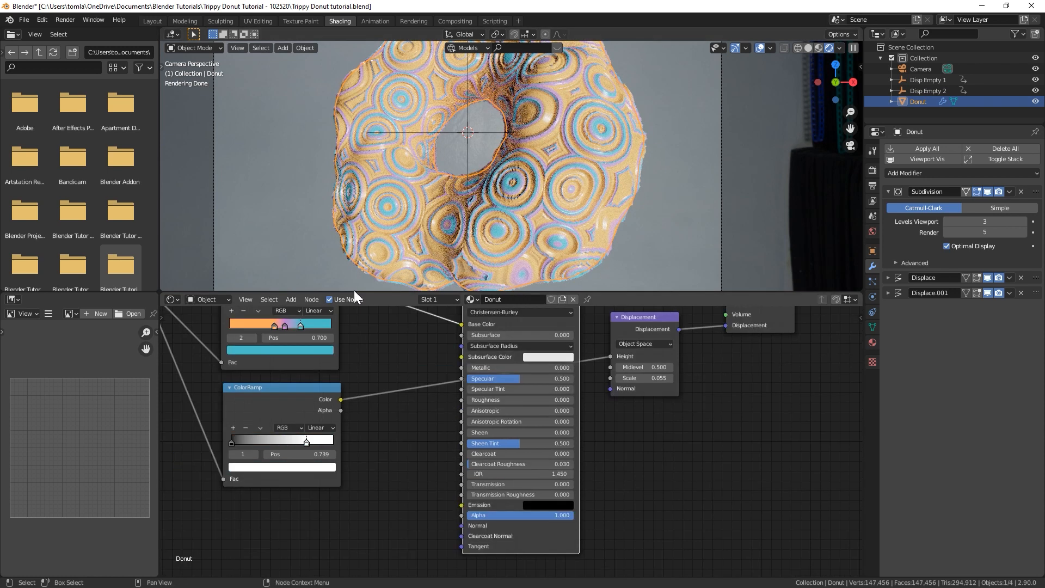
pyautogui.click(817, 47)
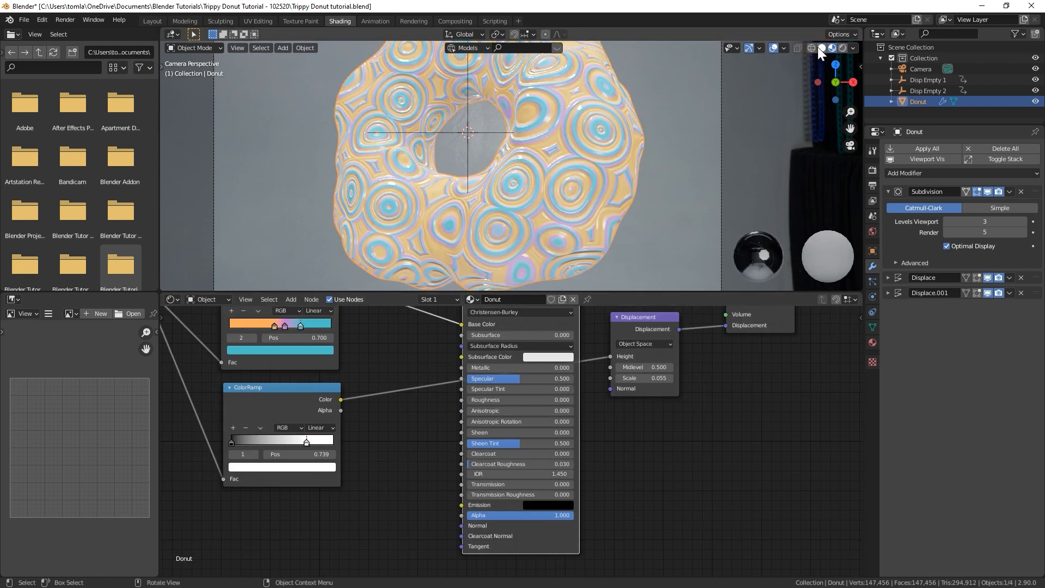
pyautogui.scroll(-1, 432, 155)
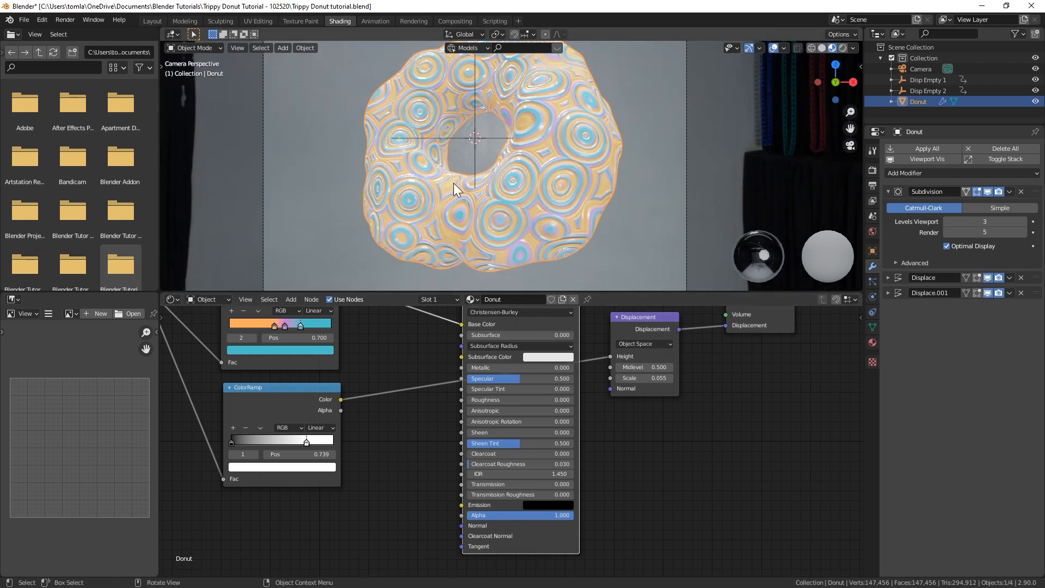
pyautogui.click(208, 299)
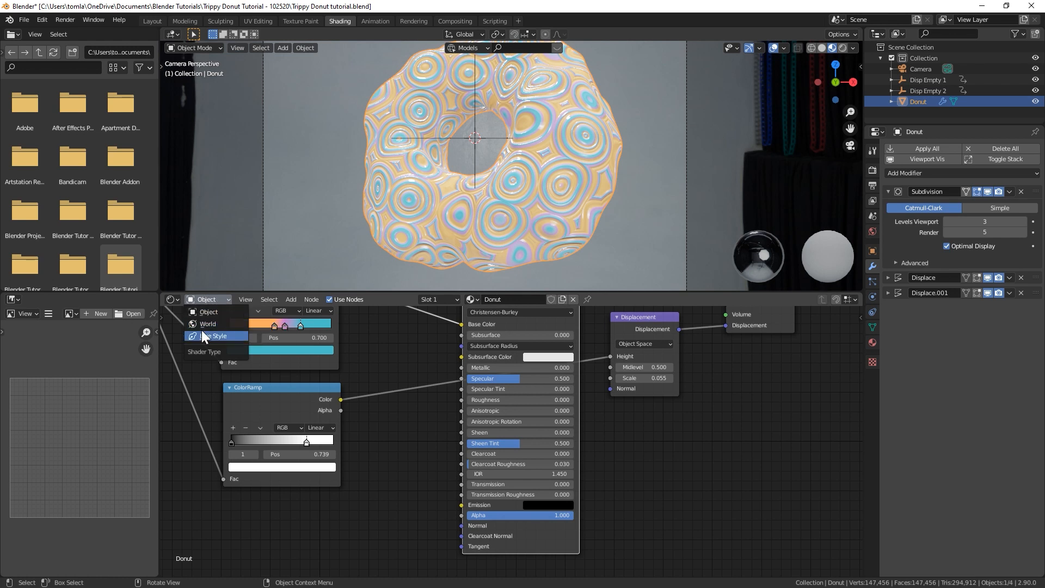
pyautogui.click(213, 322)
pyautogui.press('Home')
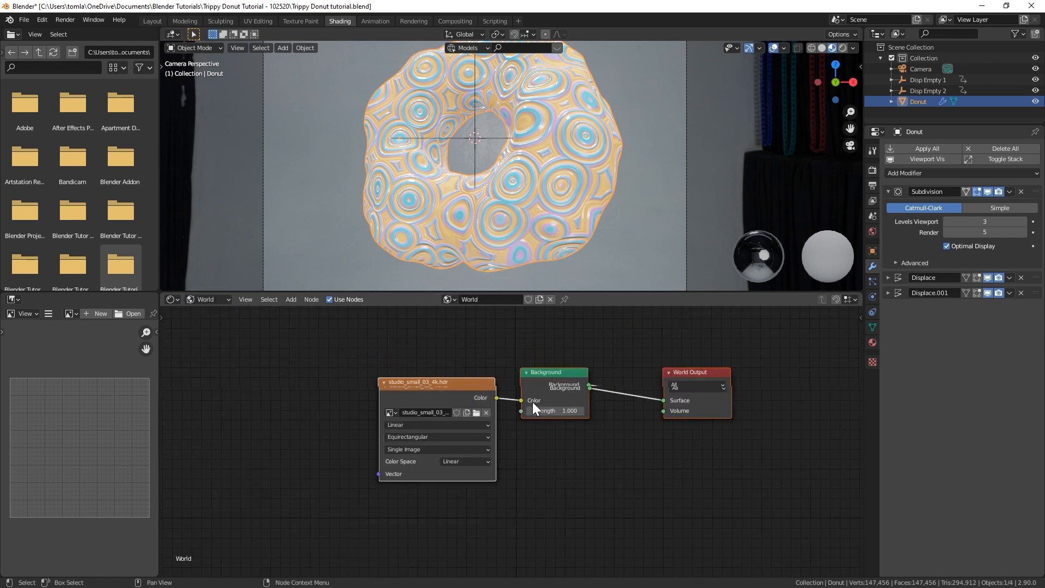
# Add Texture Coordinate and Mapping nodes to the studio_small_03_4k.hdr environment texture
pyautogui.moveTo(434, 378); pyautogui.dragTo(427, 370)
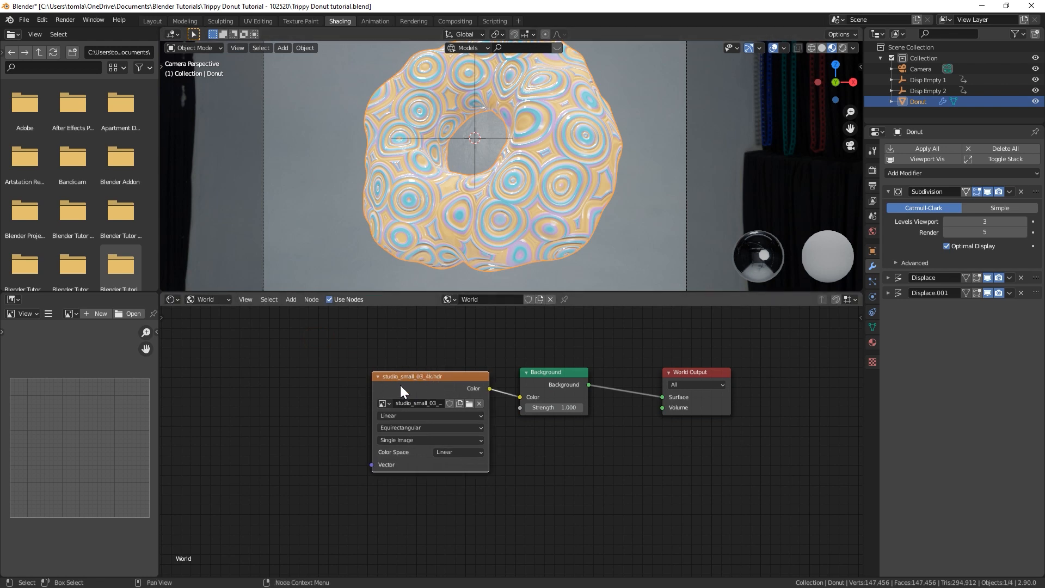
pyautogui.hotkey('ctrl', 't')
pyautogui.press('Home')
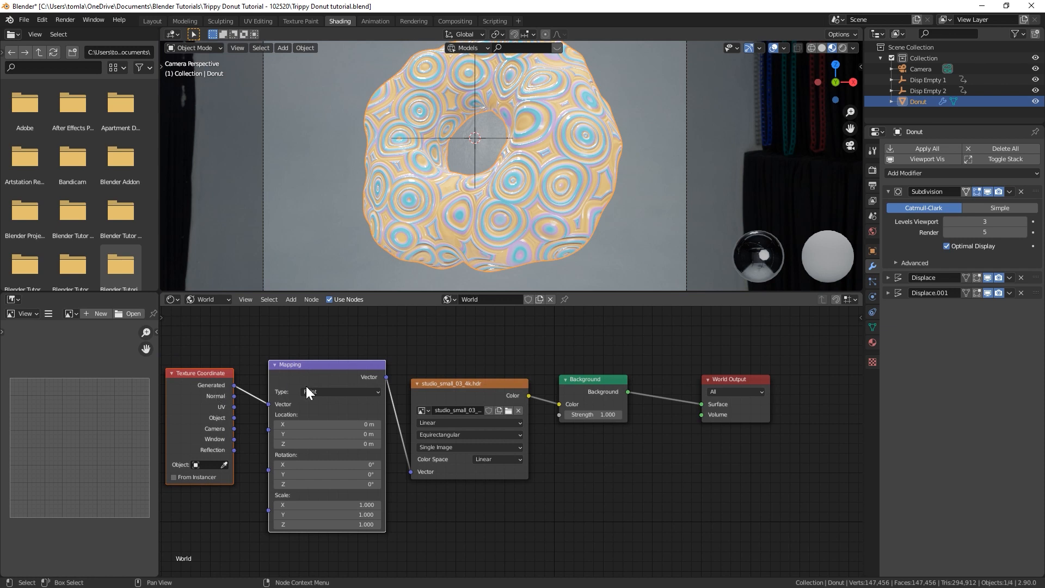
# Set the Mapping node's Z rotation to 153° and check the lighting in Rendered shading
pyautogui.moveTo(392, 416); pyautogui.dragTo(345, 411, button='middle')
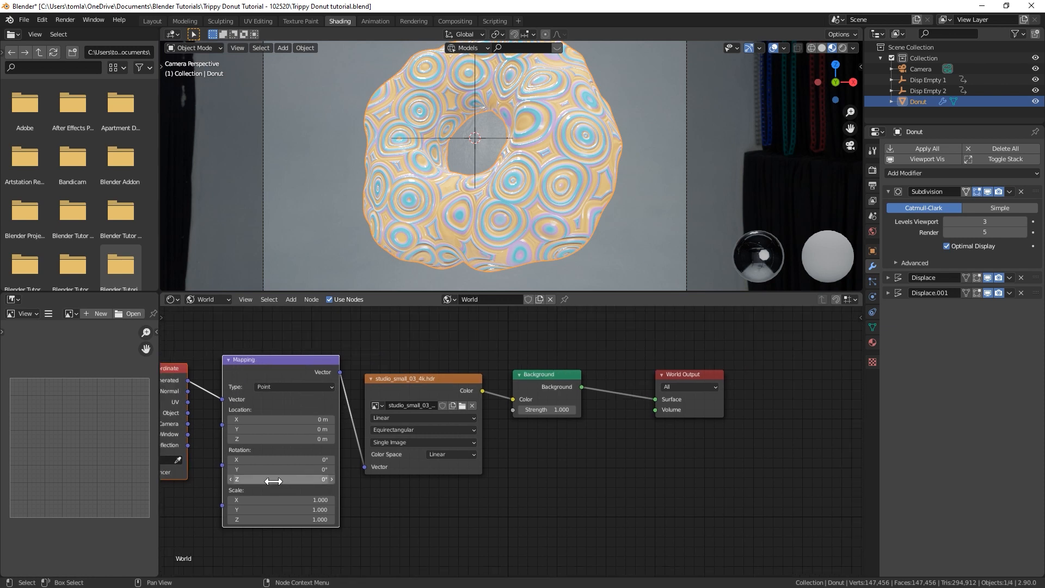
pyautogui.moveTo(274, 481)
pyautogui.mouseDown()
pyautogui.moveTo(417, 492)
pyautogui.moveTo(362, 481)
pyautogui.moveTo(402, 483)
pyautogui.mouseUp()
pyautogui.click(843, 47)
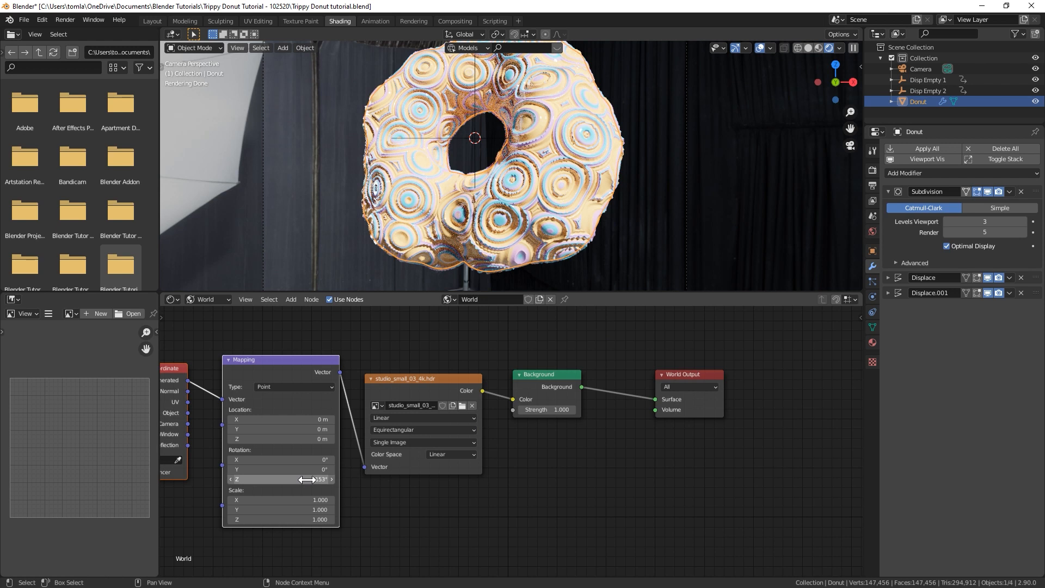
# Rotate the HDRI to 274° on Z in the Mapping node using Material Preview, and check it in Rendered shading
pyautogui.click(818, 49)
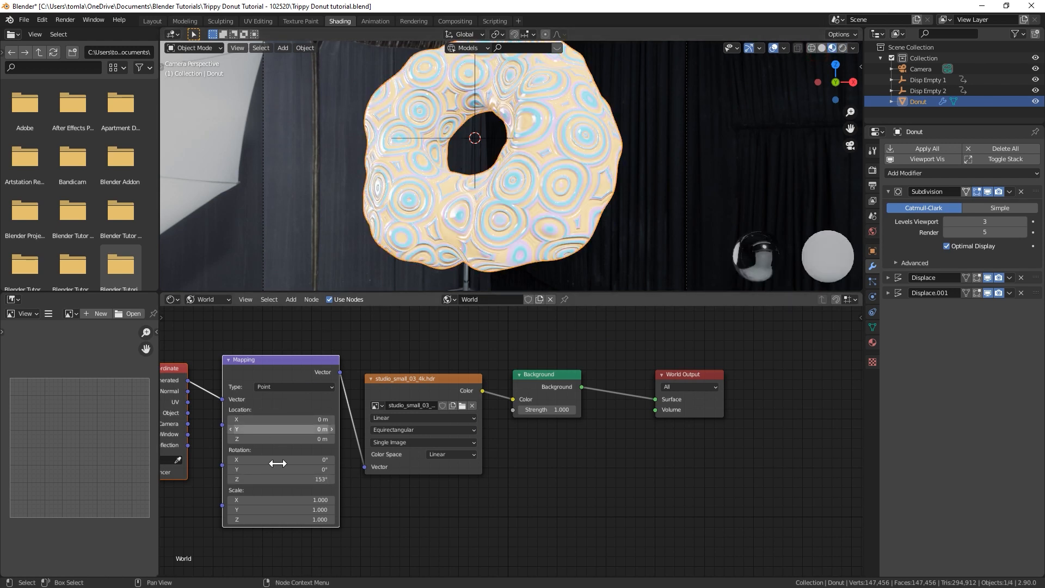
pyautogui.moveTo(276, 479); pyautogui.dragTo(360, 432)
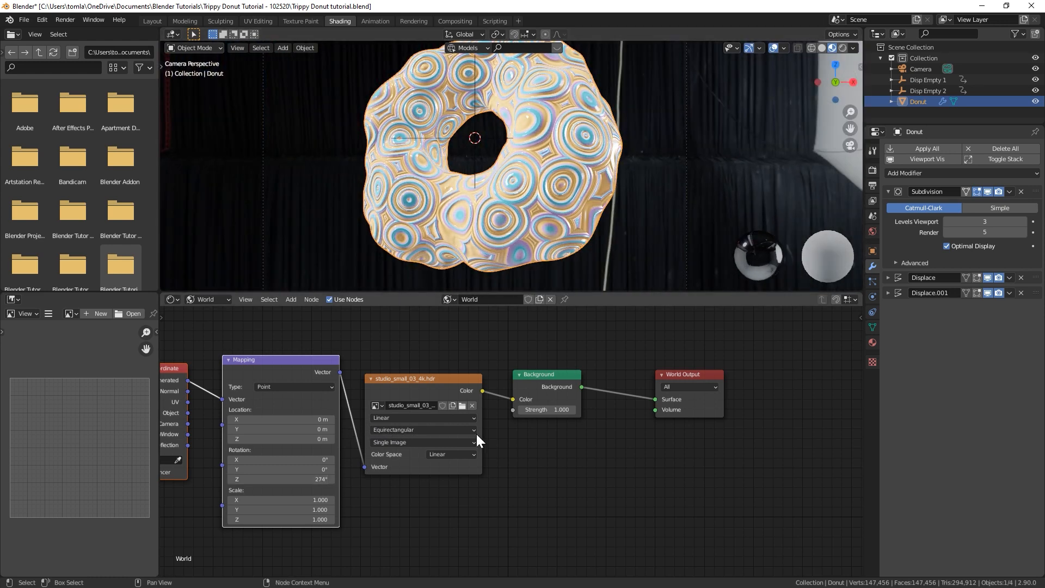
pyautogui.click(842, 48)
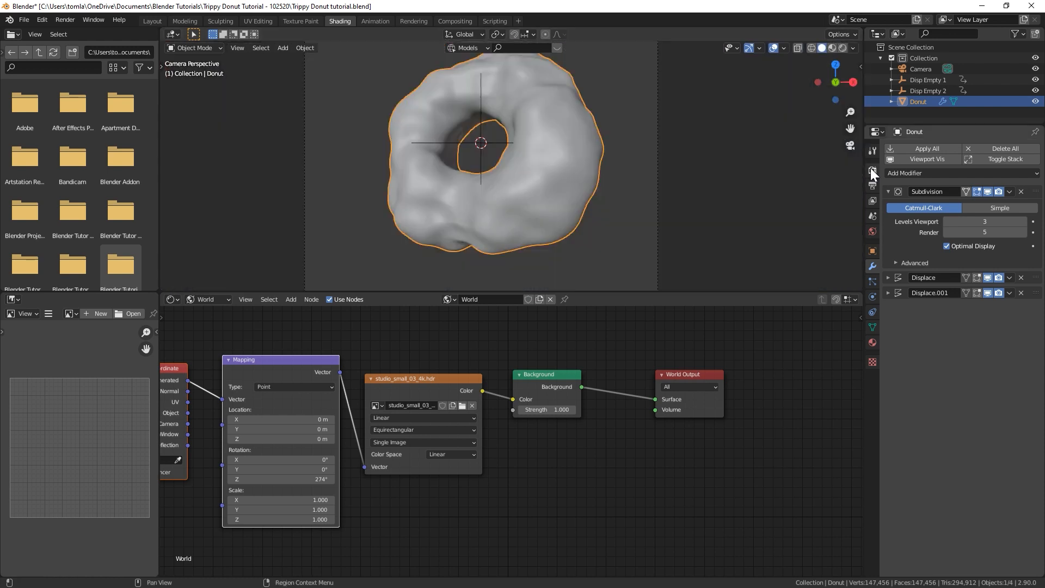
# Enable Transparent in the render's Film settings and check the background in Rendered shading
pyautogui.click(870, 169)
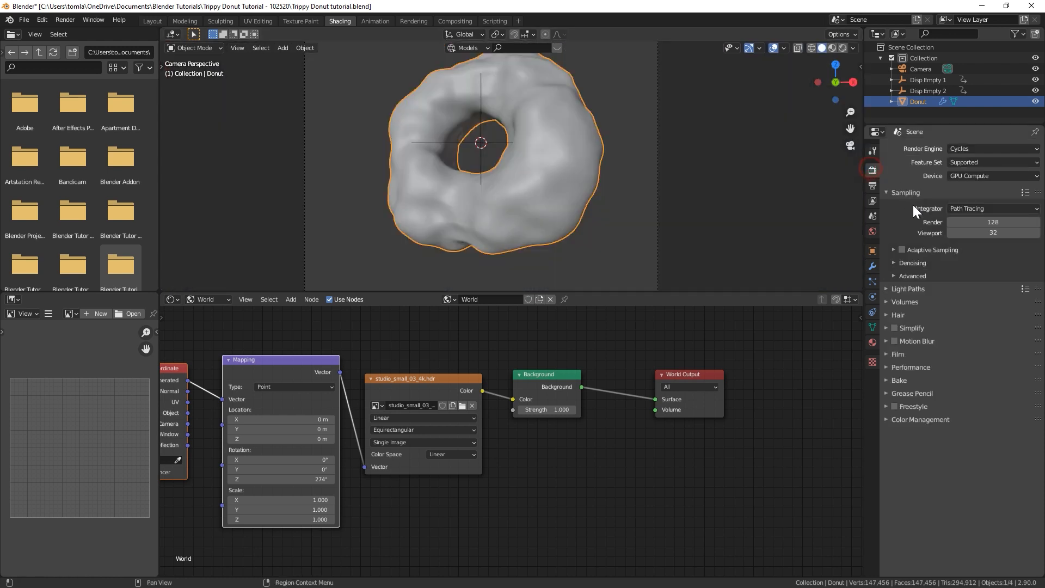
pyautogui.click(885, 353)
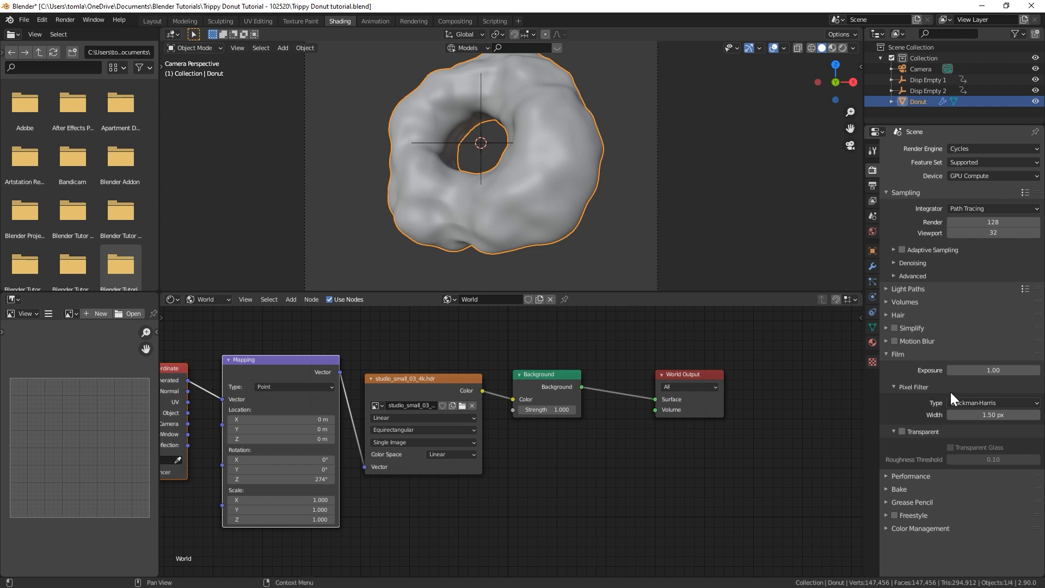
pyautogui.click(901, 431)
pyautogui.click(843, 48)
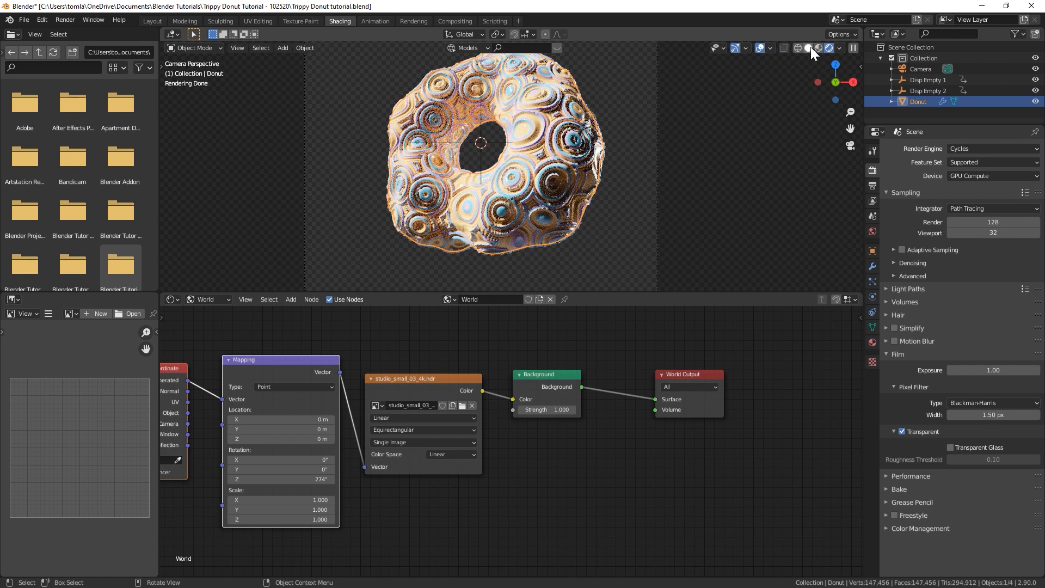
# Switch the viewport to Solid shading and return to the Donut material's object nodes around the Musgrave Texture
pyautogui.click(810, 47)
pyautogui.click(208, 301)
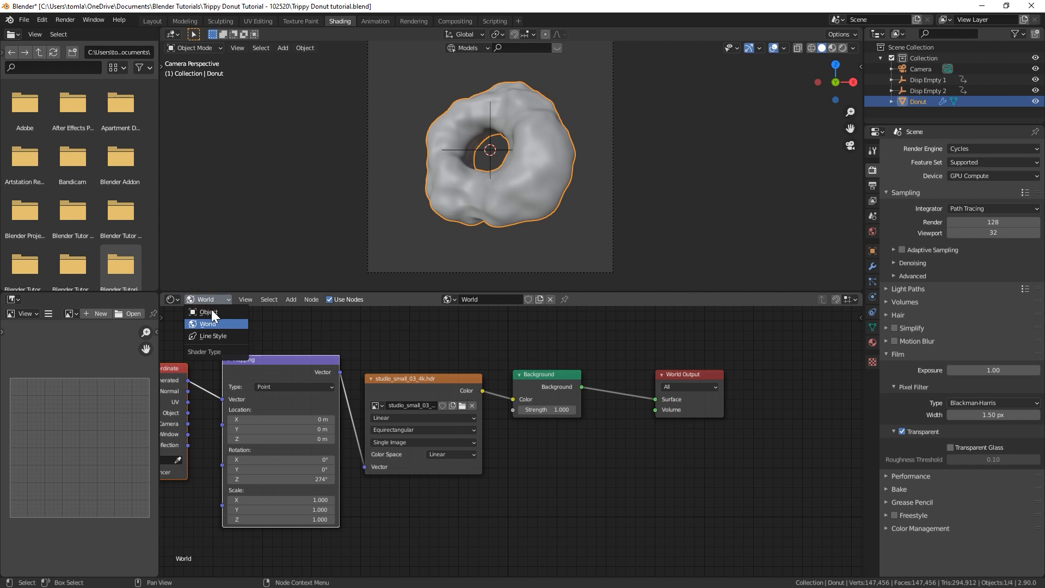
pyautogui.click(209, 313)
pyautogui.moveTo(244, 417); pyautogui.dragTo(374, 395, button='middle')
pyautogui.moveTo(334, 329); pyautogui.dragTo(330, 329)
pyautogui.moveTo(334, 365); pyautogui.dragTo(360, 357, button='middle')
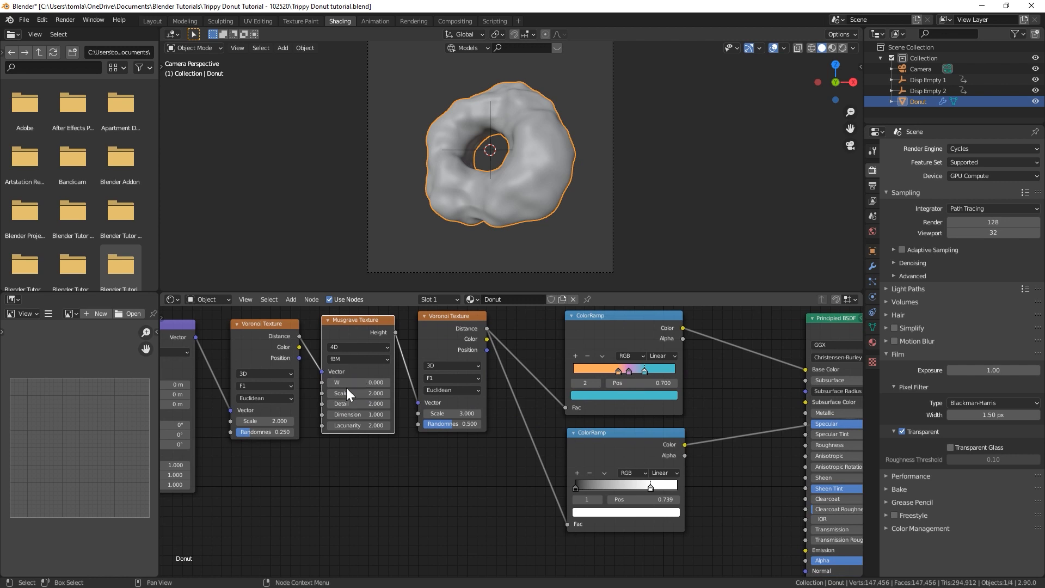
pyautogui.rightClick(159, 532)
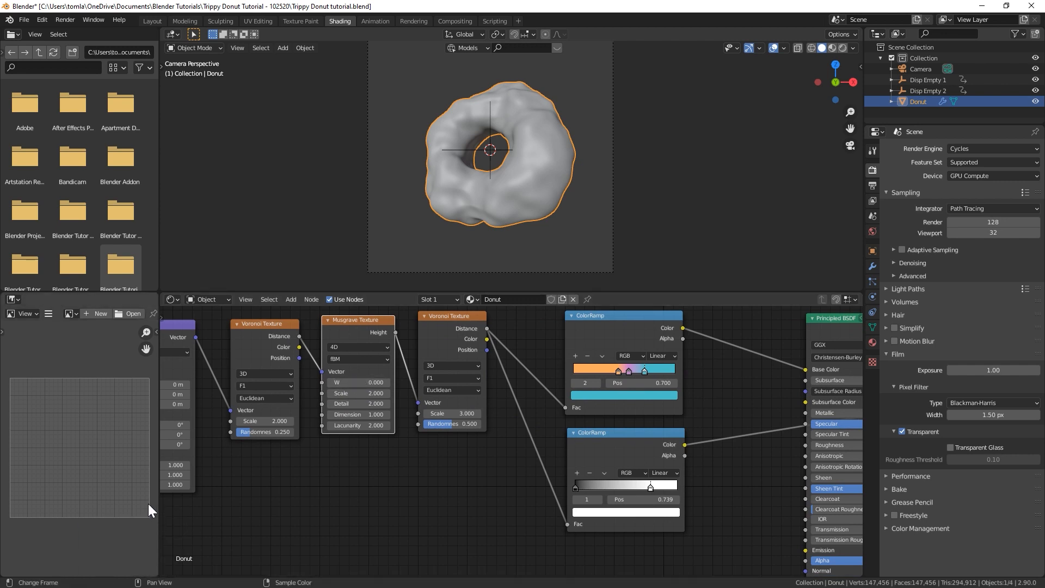
# Split the shader editor horizontally and turn its lower area into a Timeline
pyautogui.rightClick(158, 512)
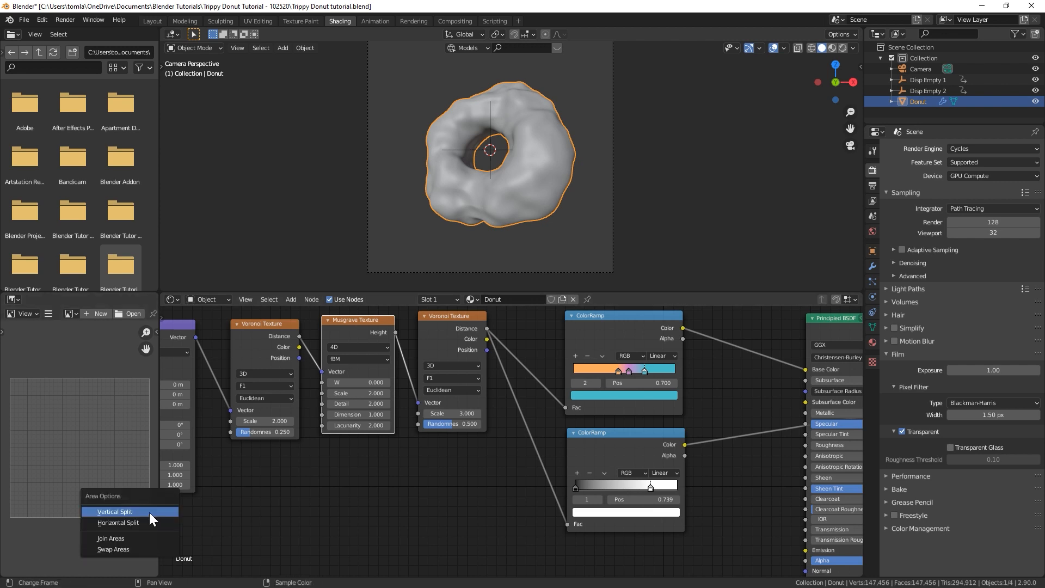
pyautogui.click(143, 521)
pyautogui.click(210, 496)
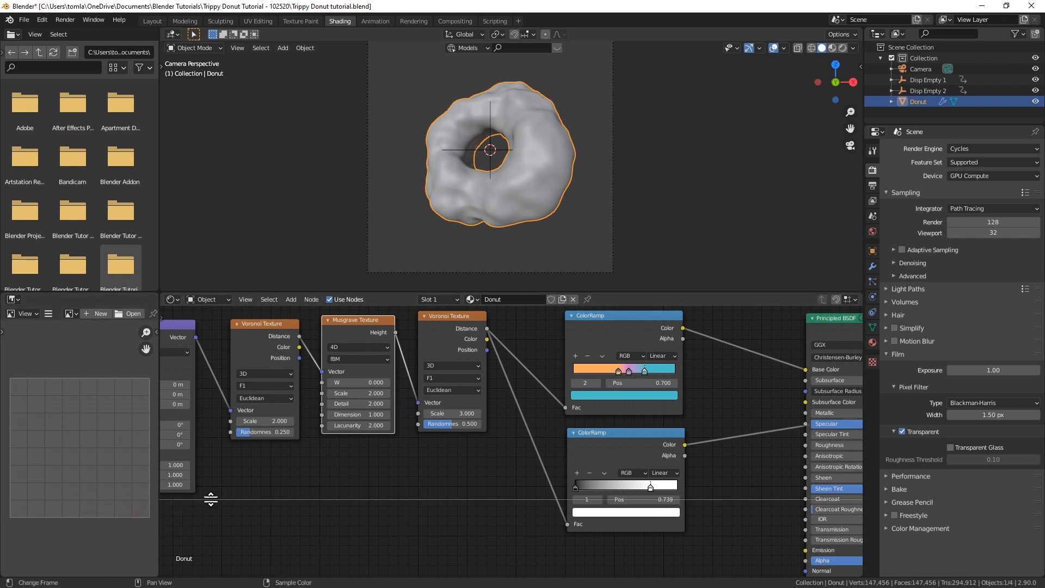
pyautogui.click(173, 508)
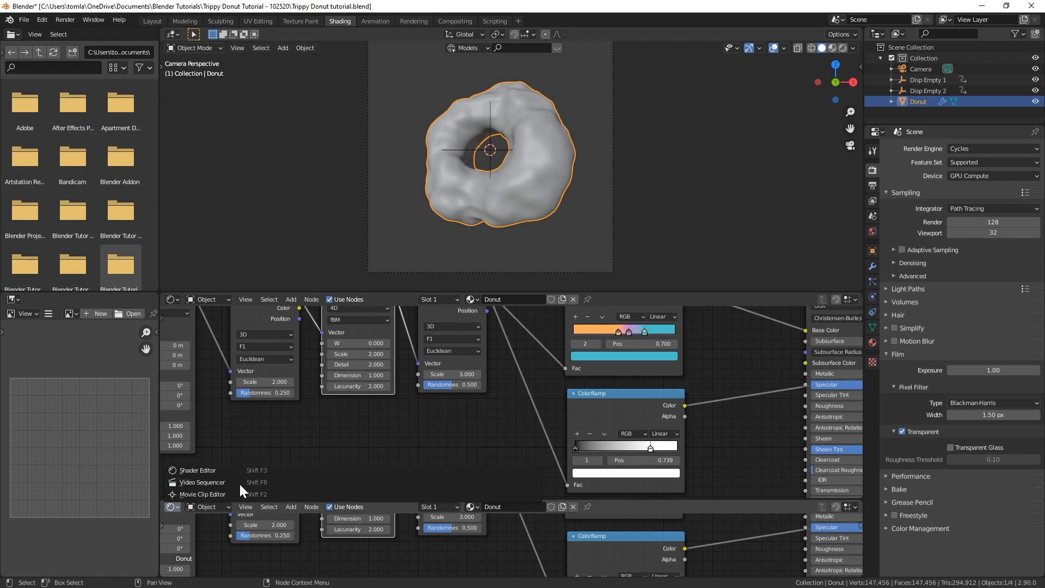
pyautogui.click(206, 507)
pyautogui.click(173, 506)
pyautogui.click(313, 409)
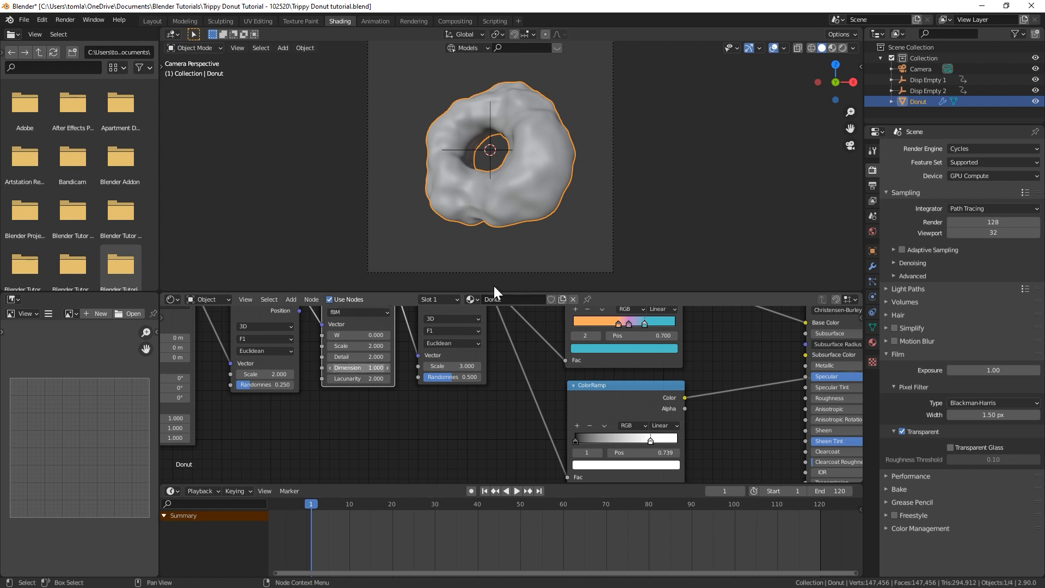
# Keyframe the Musgrave Texture's W value at 0 on frames 1 and 121
pyautogui.scroll(3, 406, 348)
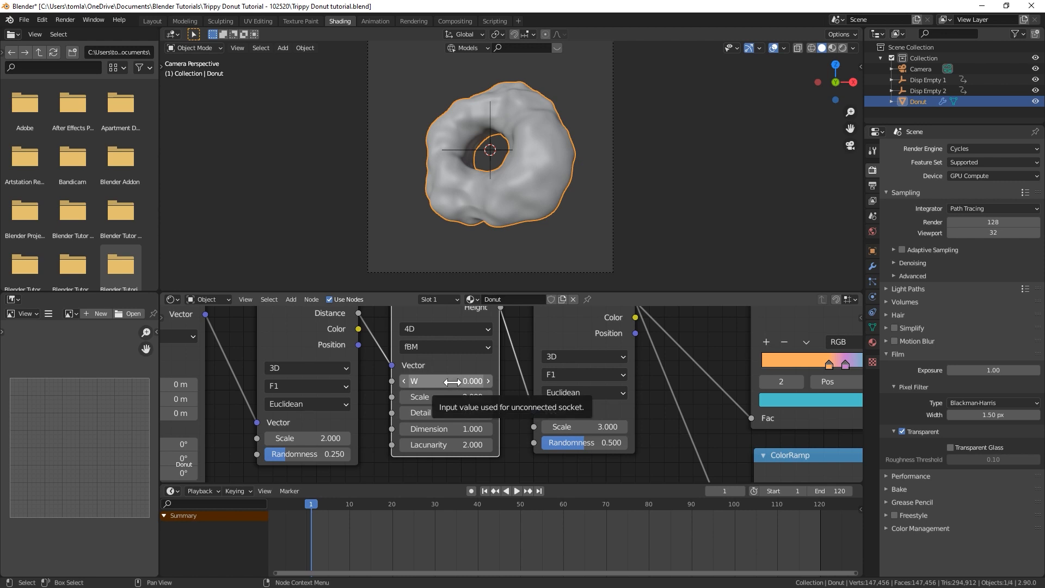
pyautogui.press('i')
pyautogui.hotkey('shift', 'Right')
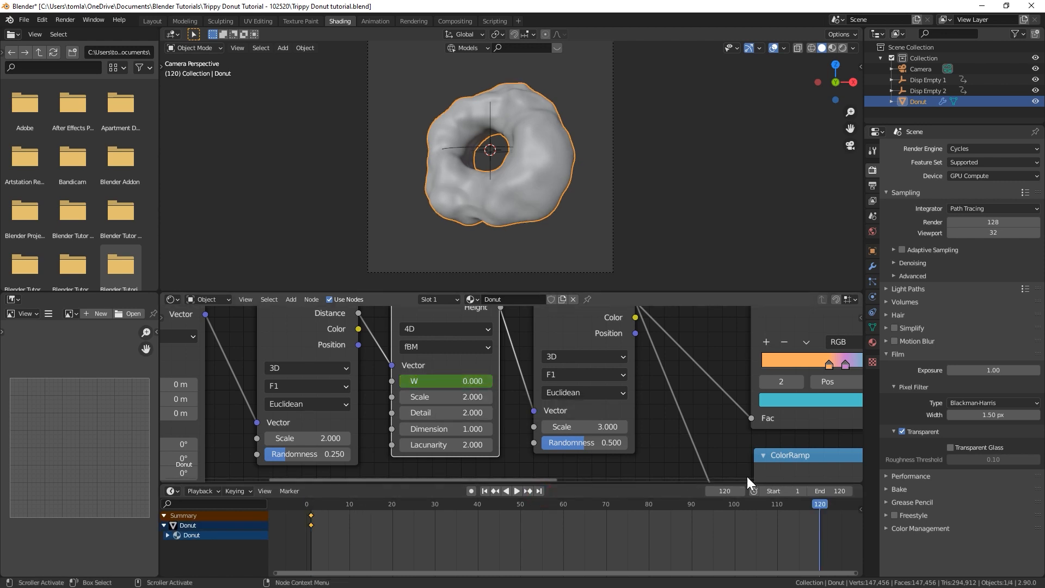
pyautogui.press('Right')
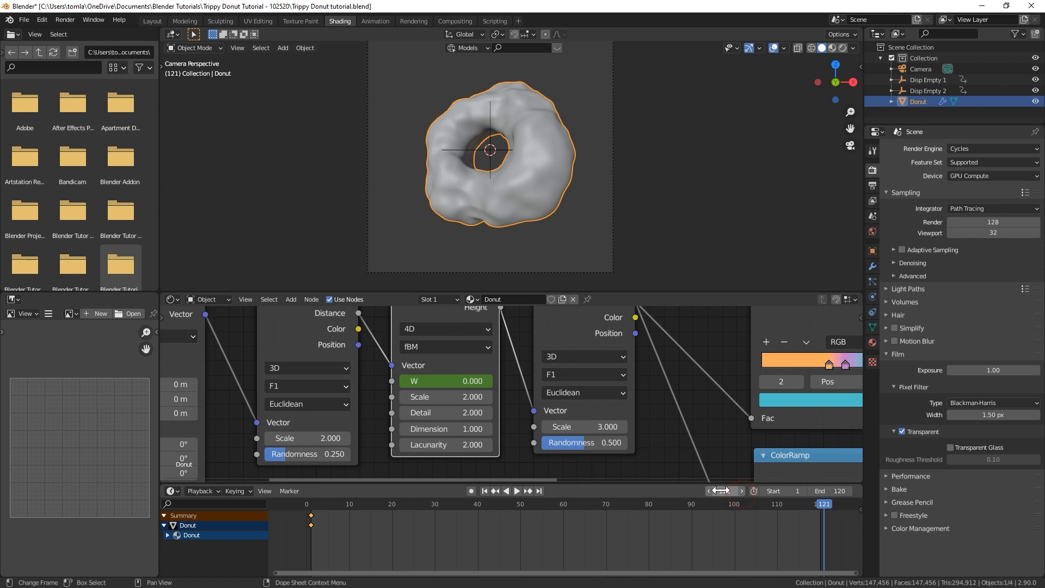
pyautogui.press('i')
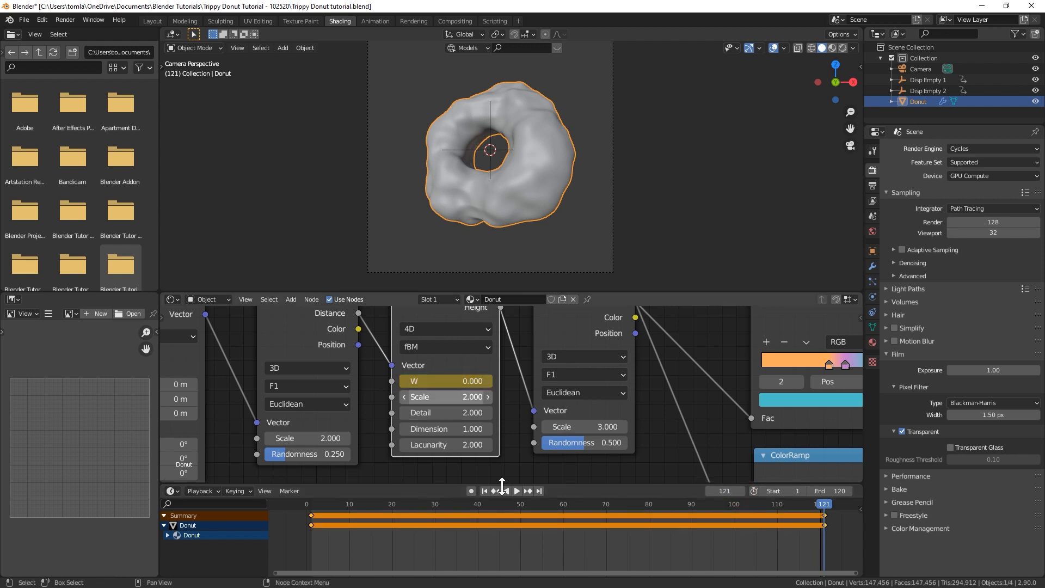
# Set the Musgrave Texture's W to 1 at frame 60 and keyframe it
pyautogui.press('space')
pyautogui.click(563, 505)
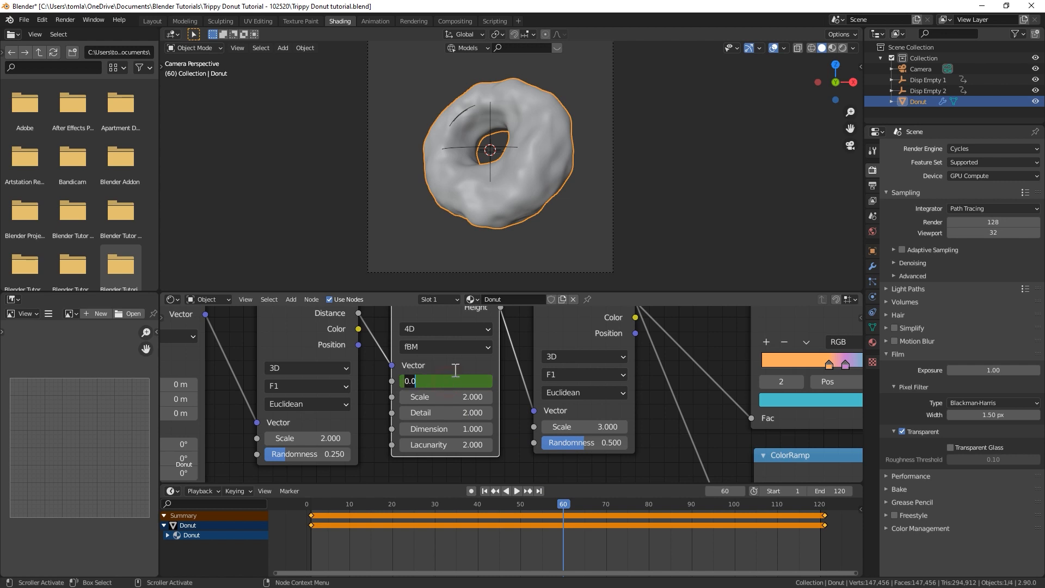
pyautogui.press('i')
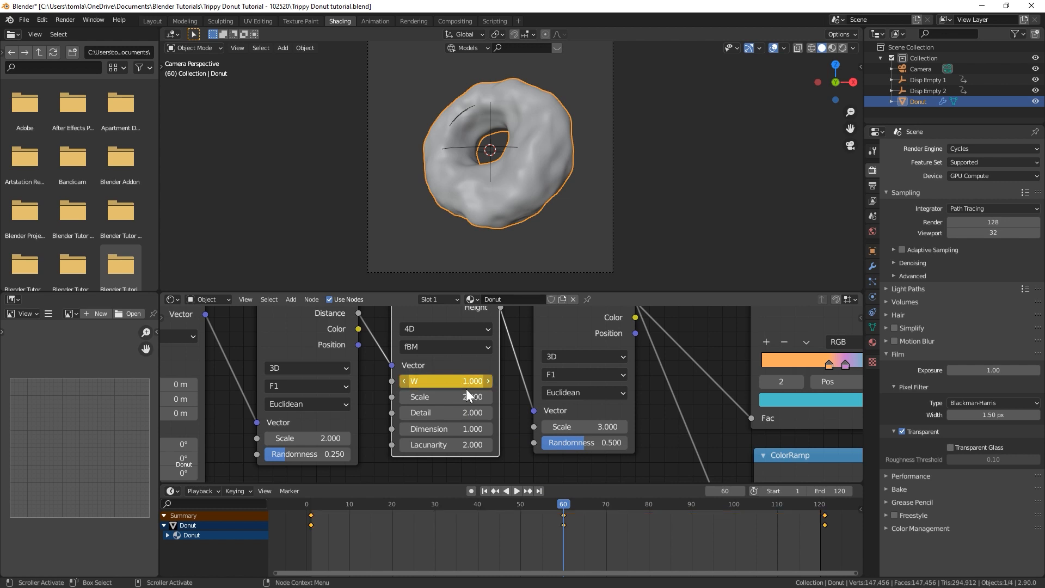
# Switch the viewport to Material Preview and play the animation from frame 1 to check the speed of the pattern's movement
pyautogui.click(832, 48)
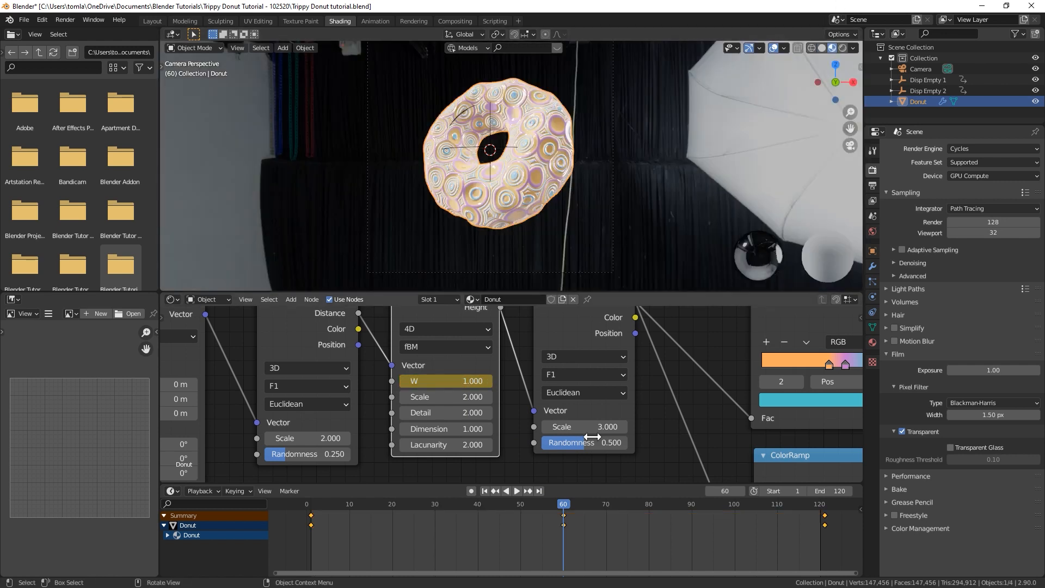
pyautogui.click(484, 491)
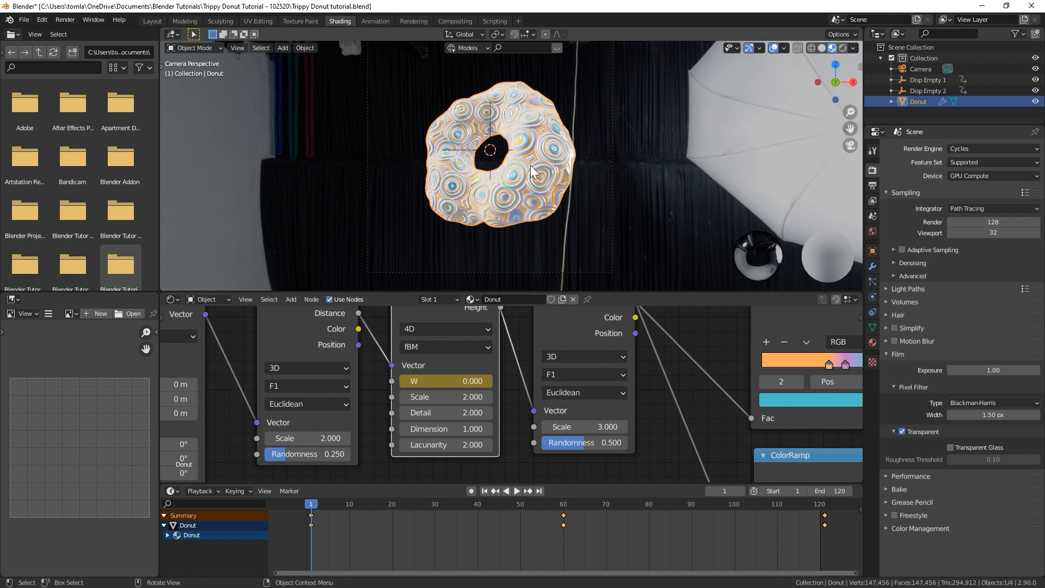
pyautogui.press('space')
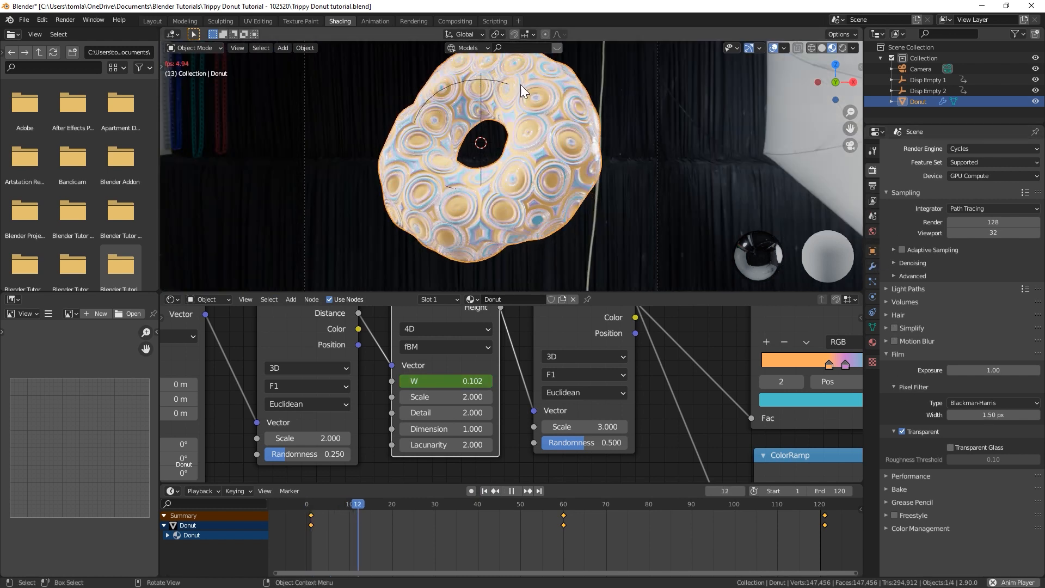
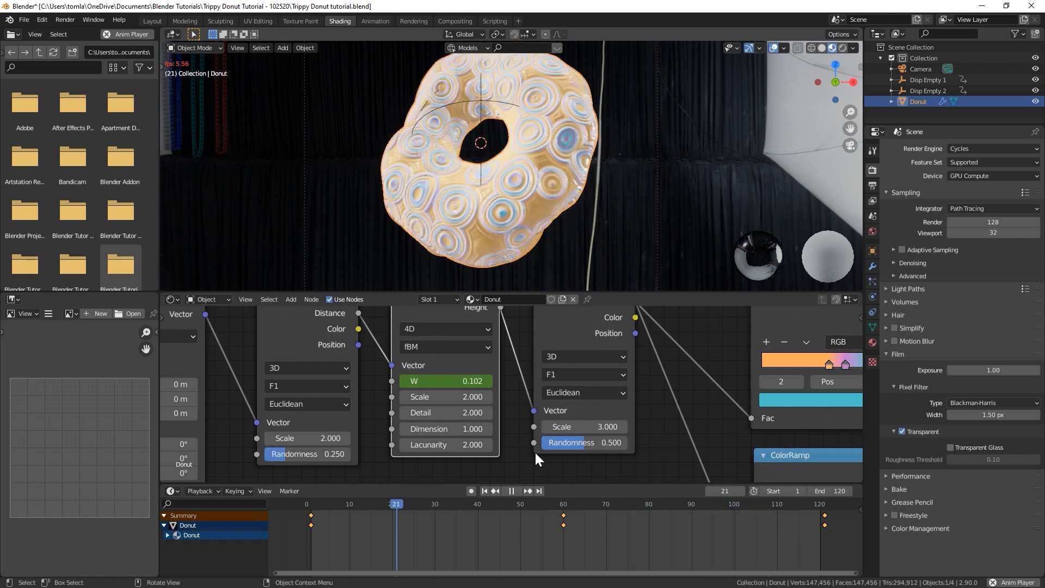
pyautogui.press('space')
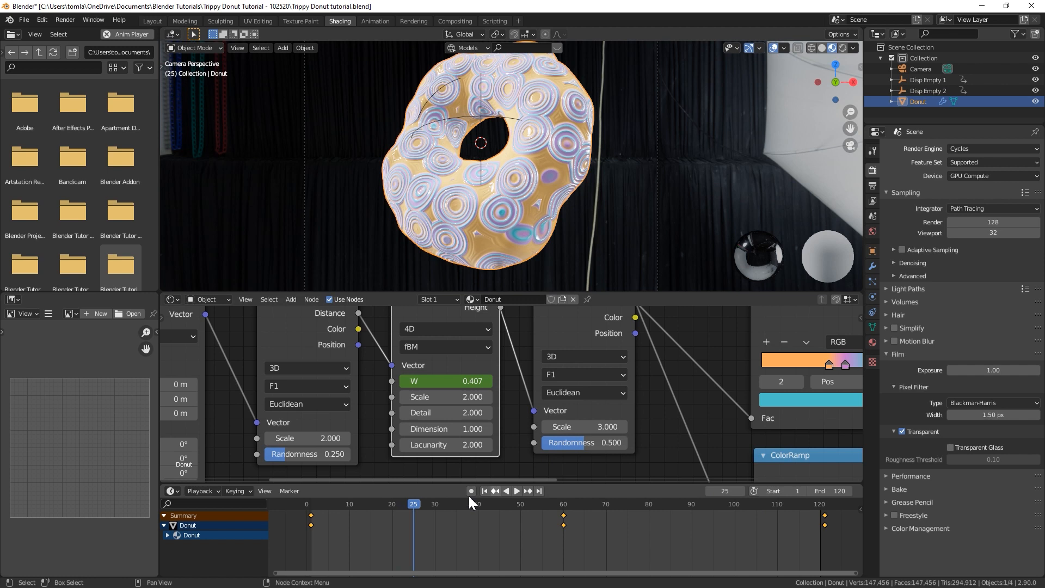
pyautogui.click(484, 491)
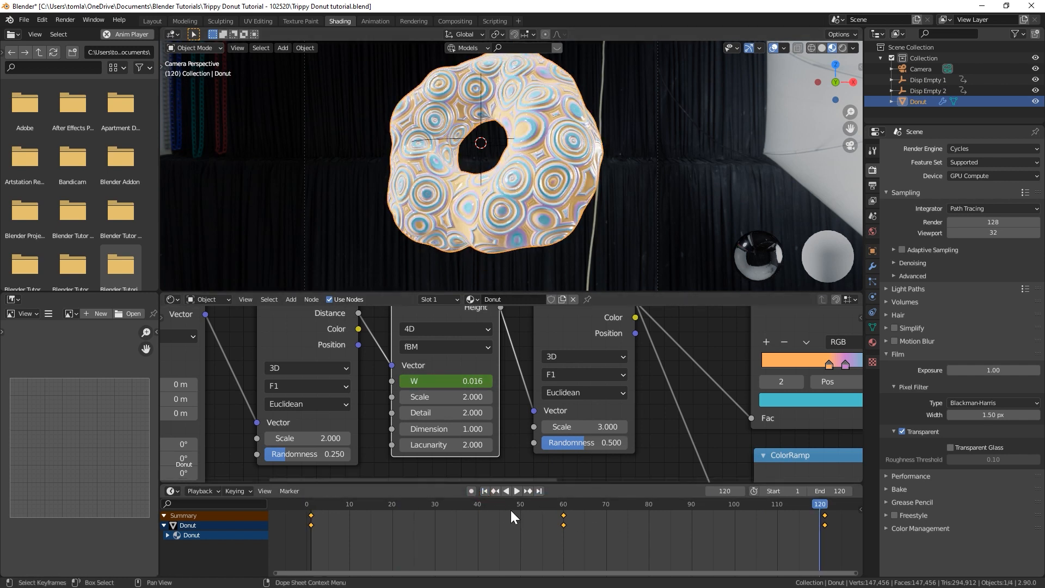
pyautogui.press('space')
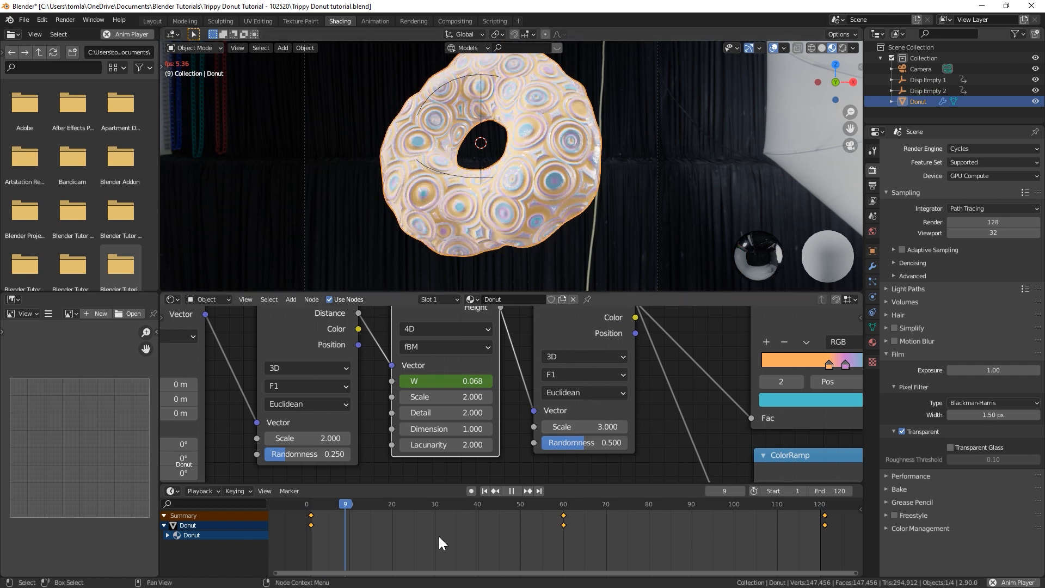
pyautogui.press('space')
pyautogui.press('space')
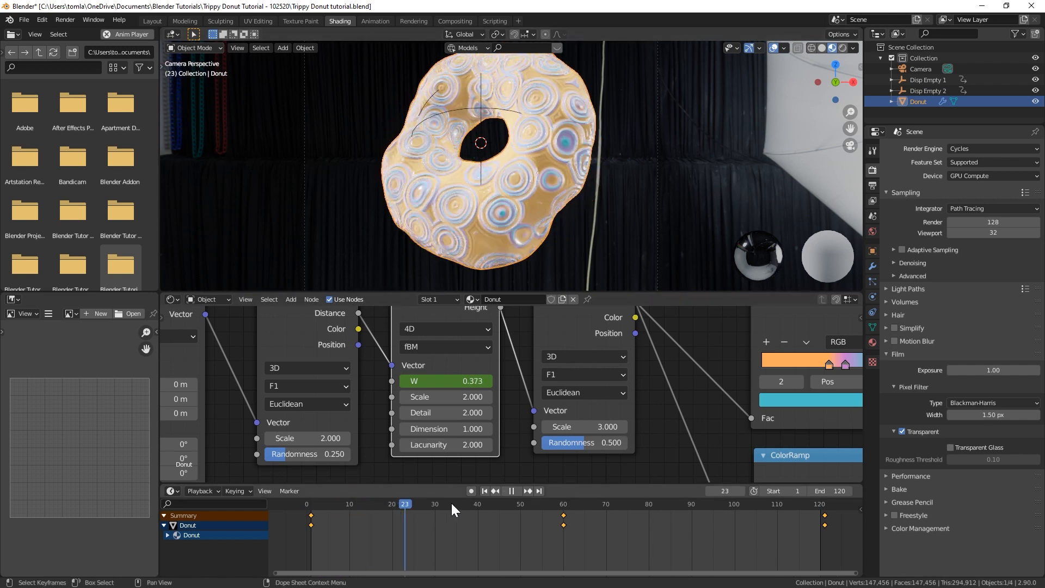
pyautogui.moveTo(539, 499); pyautogui.dragTo(418, 502)
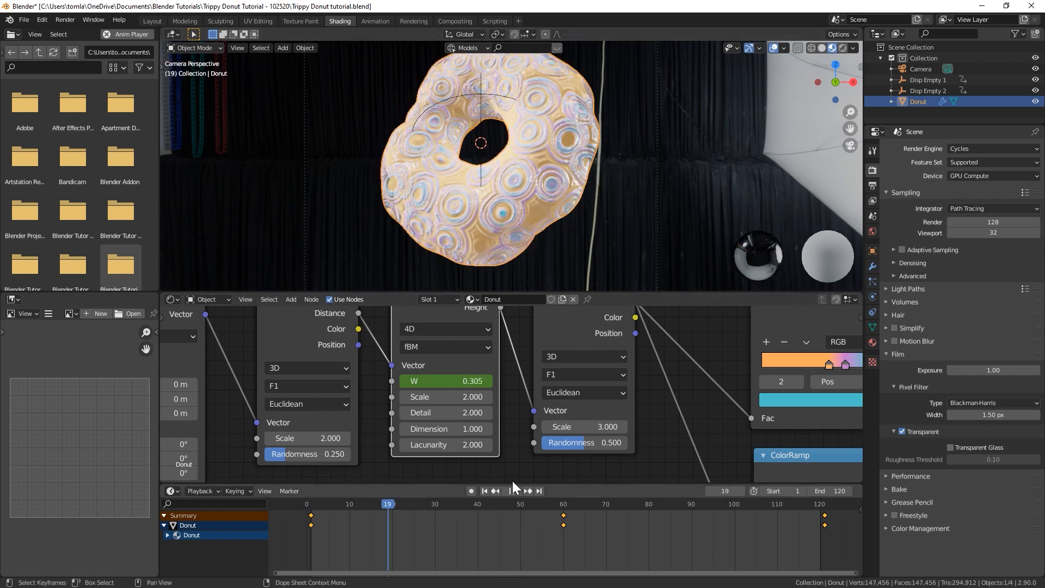
# Change the Musgrave Texture's W keyframe at frame 60 to 0.75
pyautogui.click(565, 505)
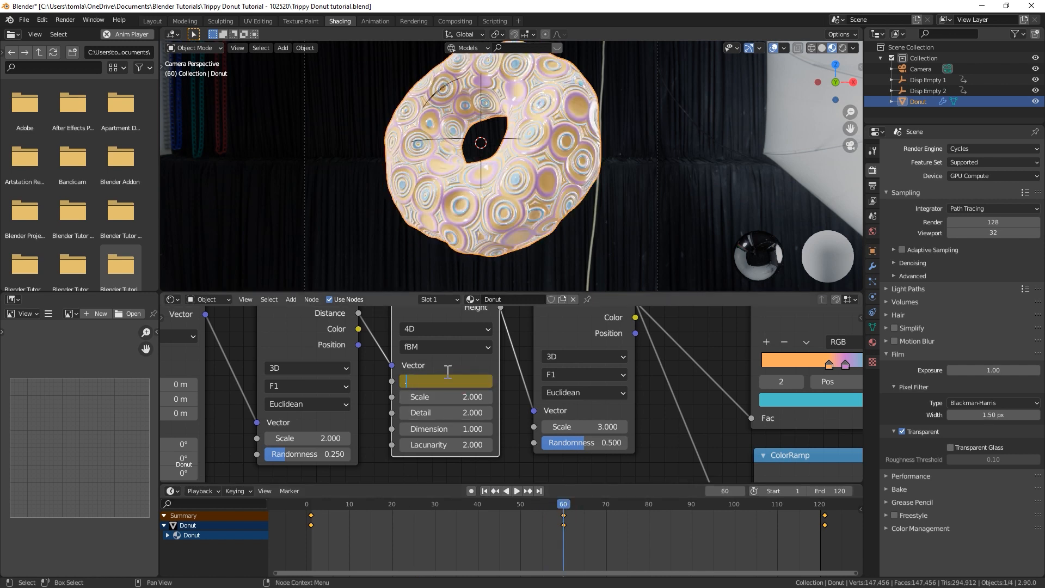
pyautogui.write('0.75')
pyautogui.press('Return')
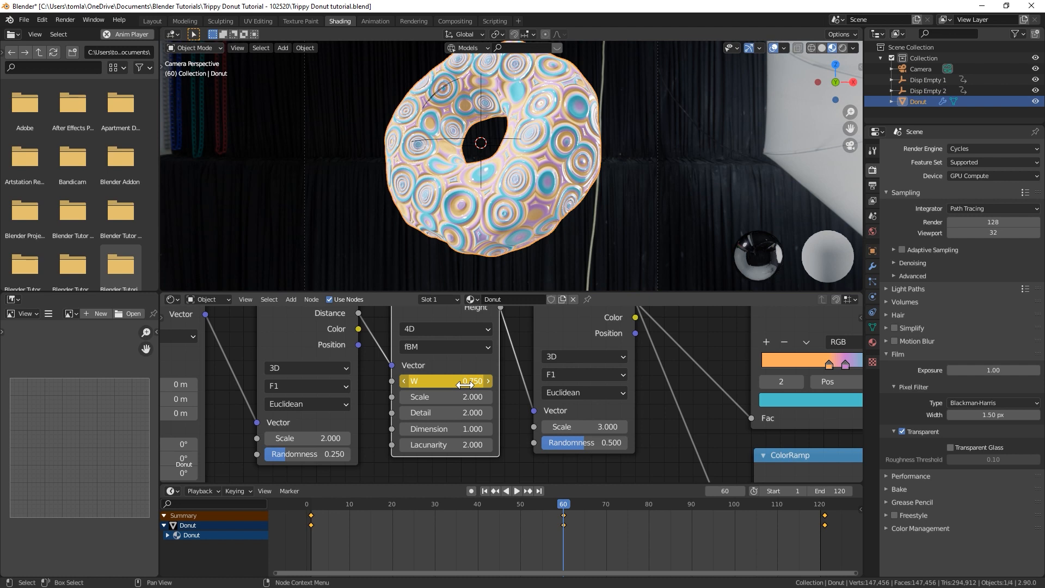
# Replay the animation from frame 1 to check the donut's pattern movement with the new W keyframe
pyautogui.click(484, 491)
pyautogui.press('space')
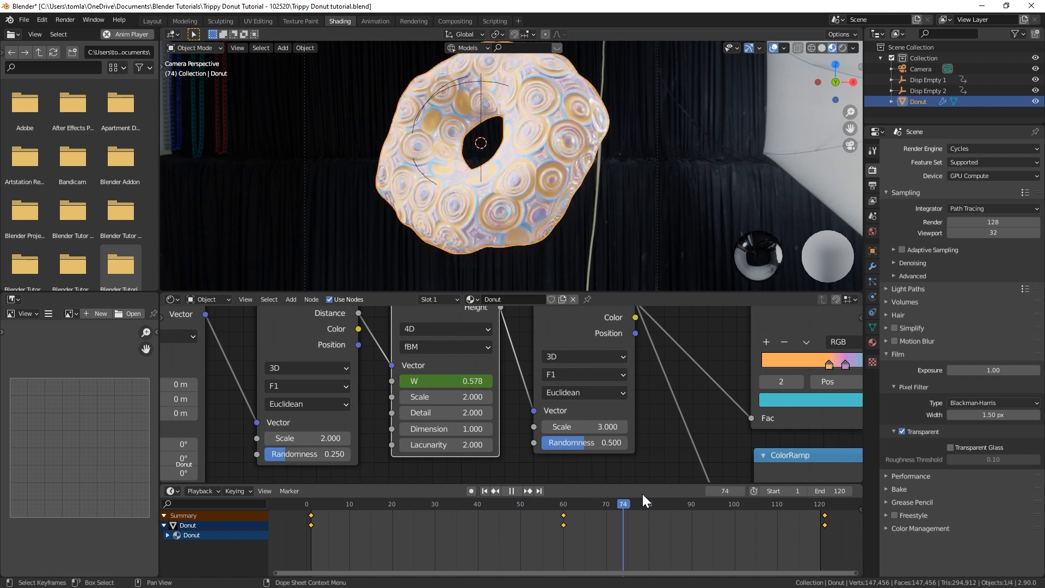
pyautogui.press('space')
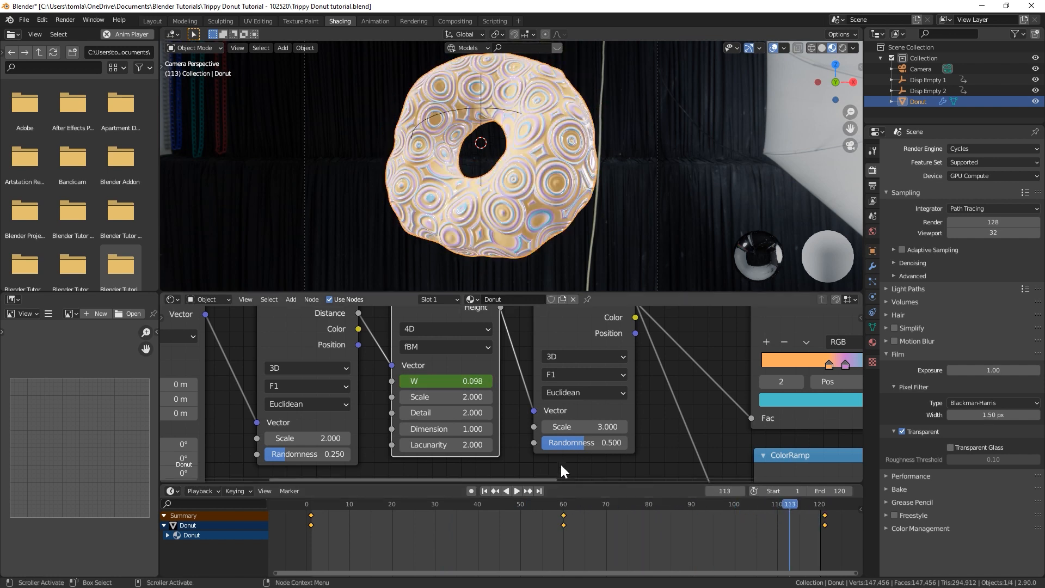
pyautogui.click(484, 489)
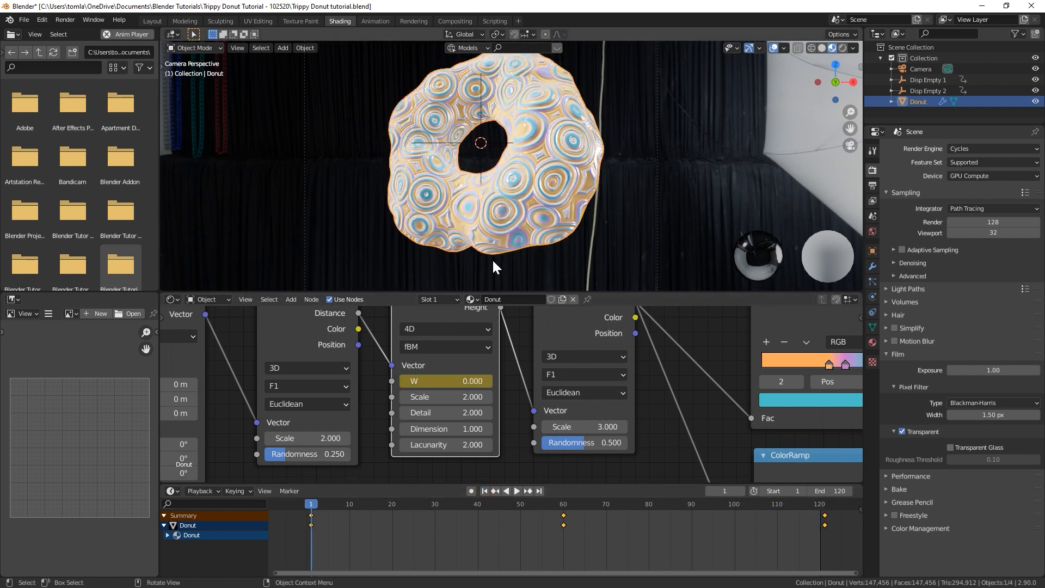
pyautogui.press('space')
pyautogui.press('space')
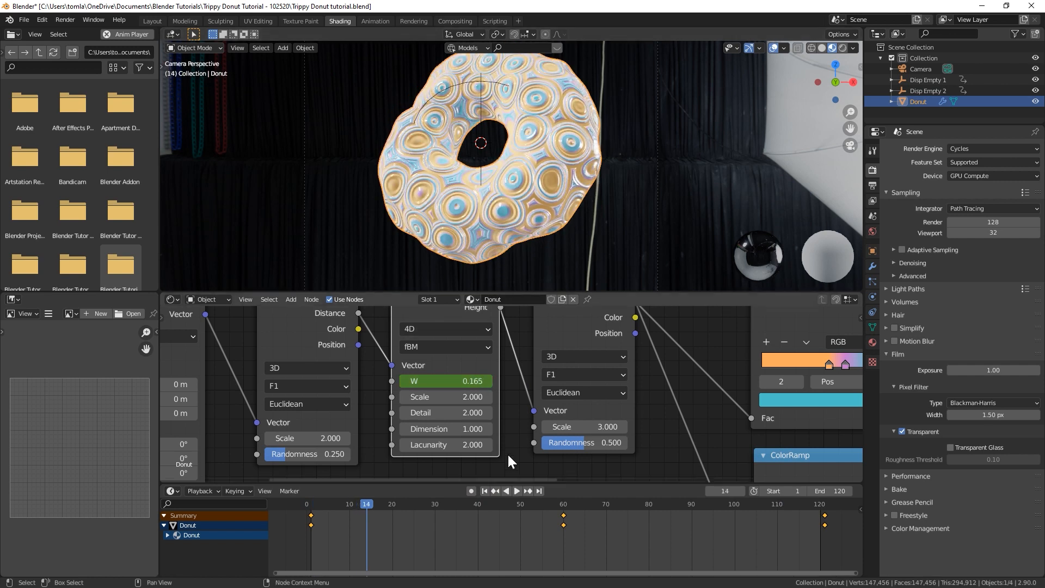
# Return the animation to frame 1 and save the file
pyautogui.click(485, 491)
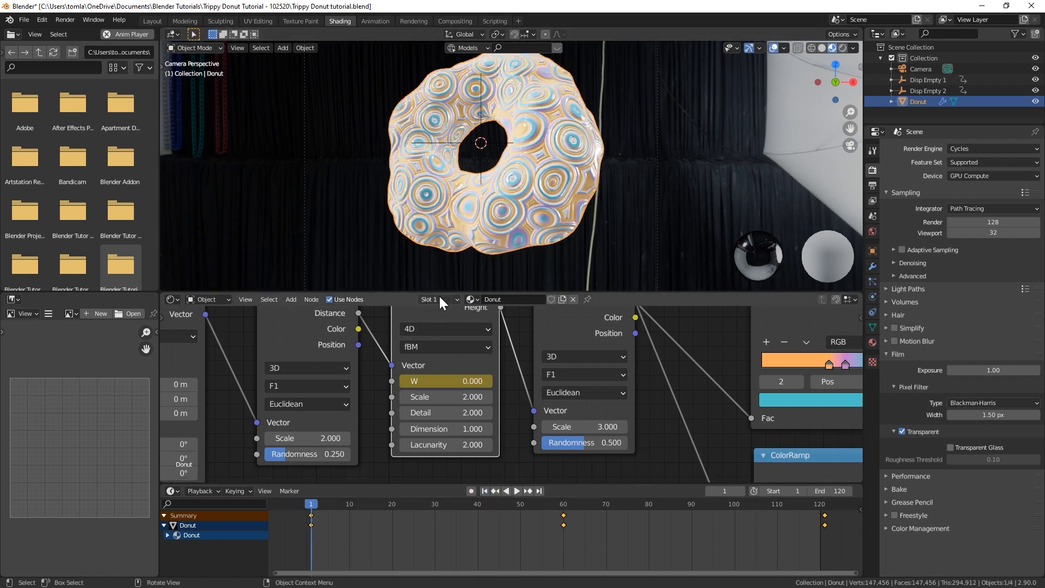
pyautogui.hotkey('ctrl', 's')
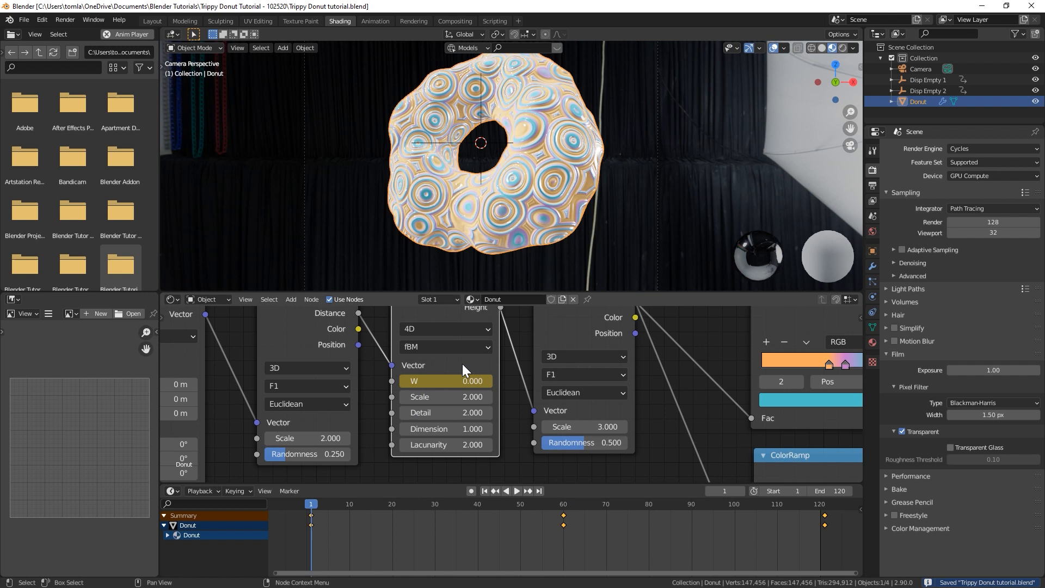
pyautogui.scroll(-2, 572, 396)
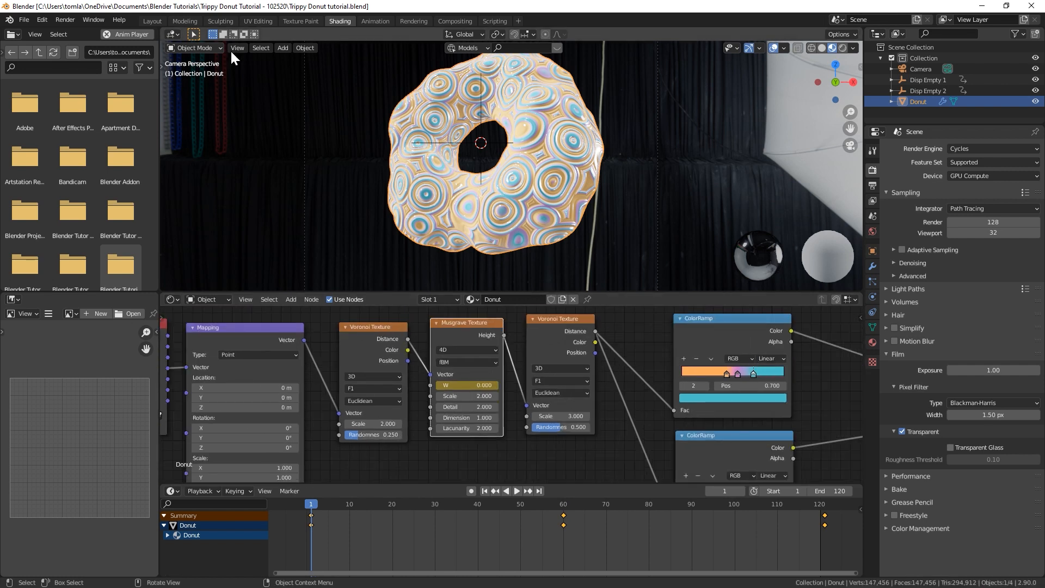
# Switch to the Layout workspace and preview the donut with rendered shading
pyautogui.click(152, 21)
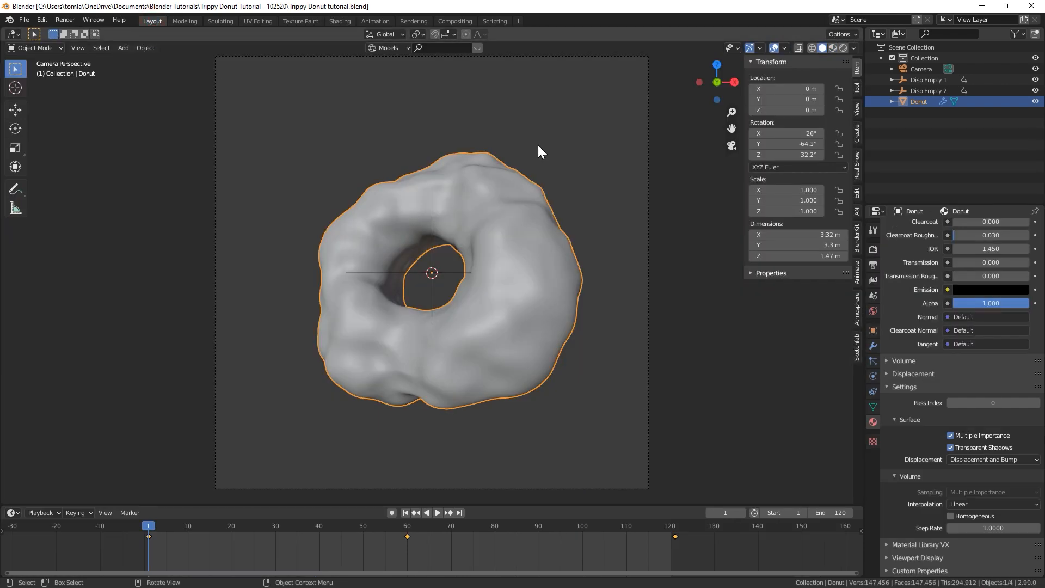
pyautogui.click(833, 47)
pyautogui.click(842, 47)
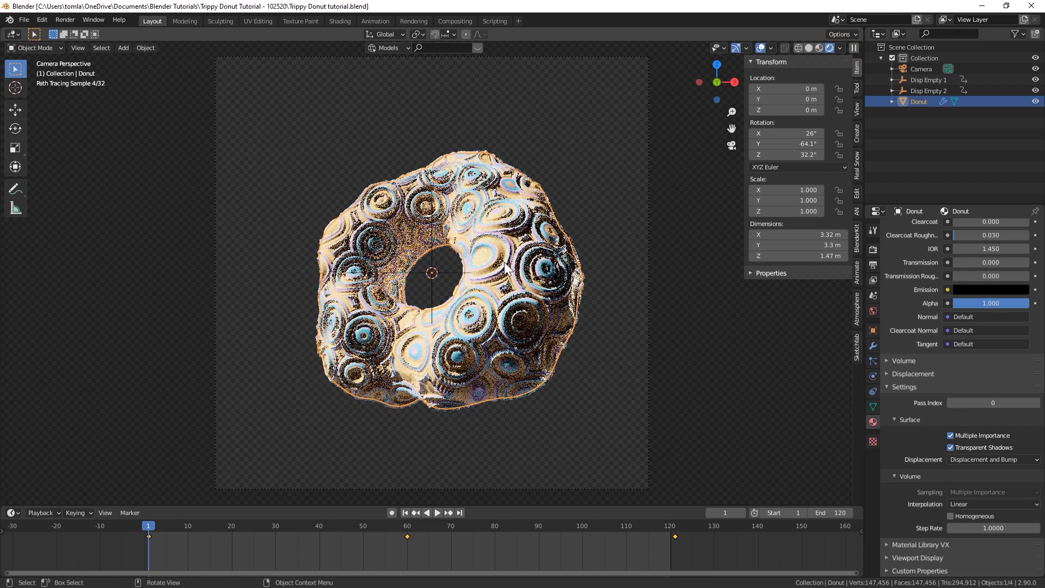
# In solid shading, add a disk-shaped area light about 4.47 m above the donut
pyautogui.click(811, 47)
pyautogui.moveTo(538, 338); pyautogui.dragTo(488, 322, button='middle')
pyautogui.hotkey('shift', 'a')
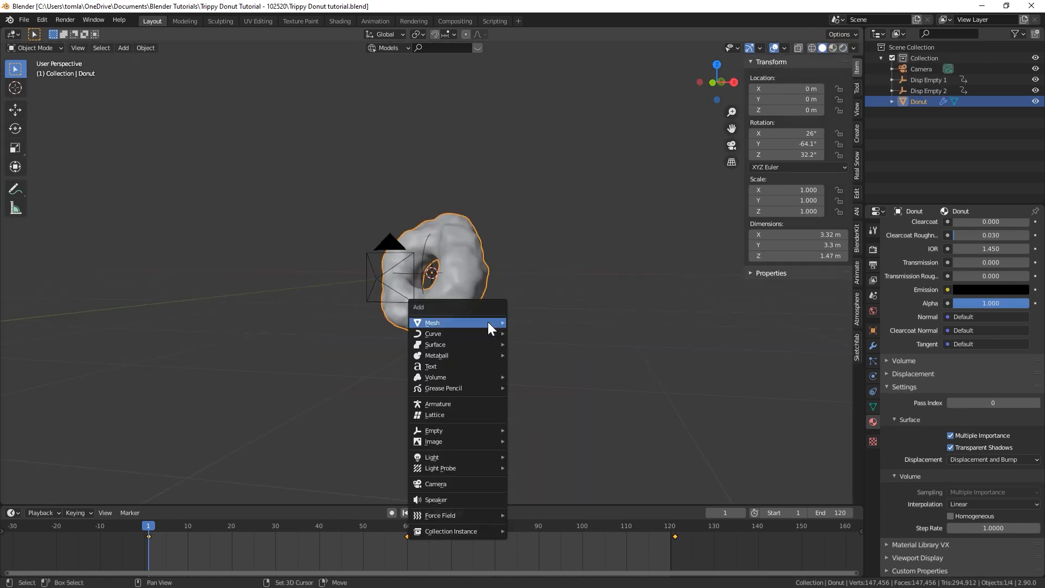
pyautogui.moveTo(487, 321)
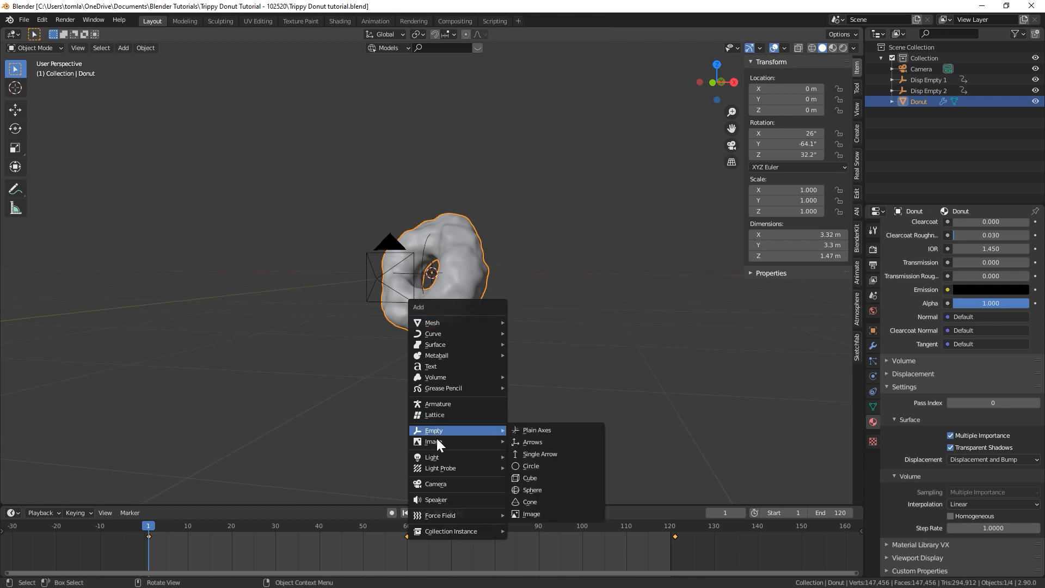
pyautogui.moveTo(429, 458)
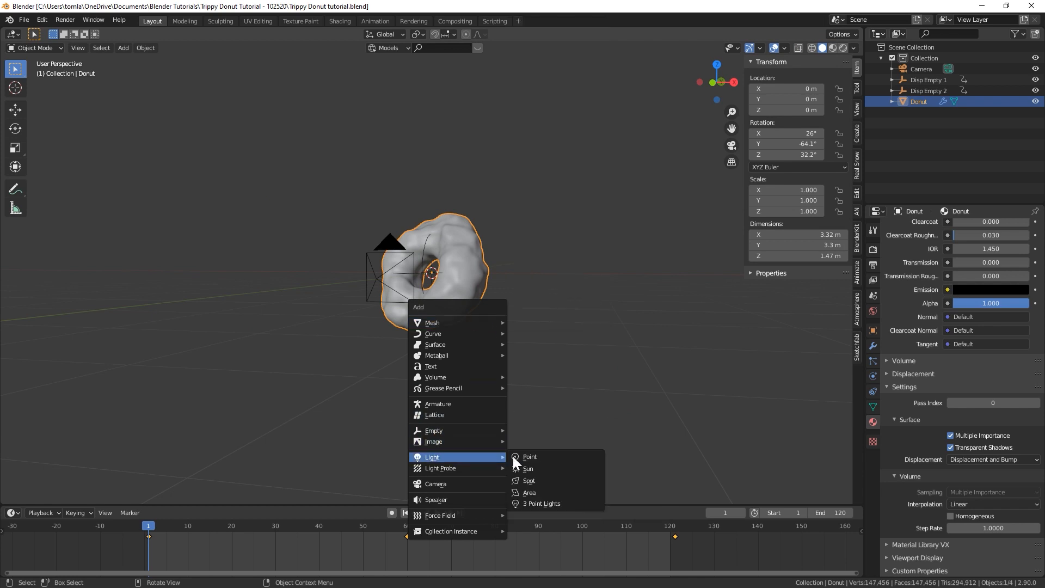
pyautogui.click(547, 494)
pyautogui.press('g')
pyautogui.press('z')
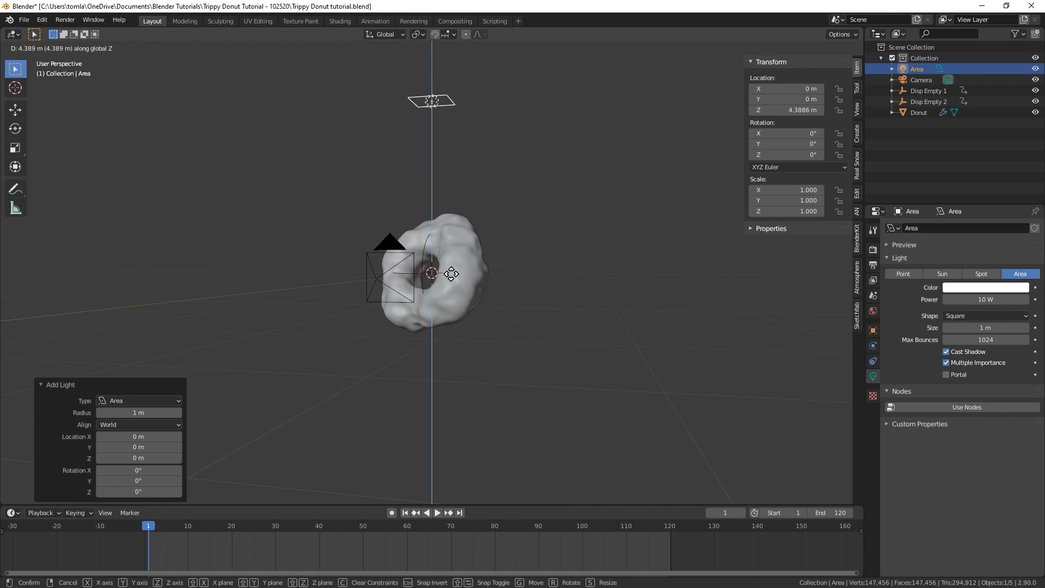
pyautogui.click(448, 271)
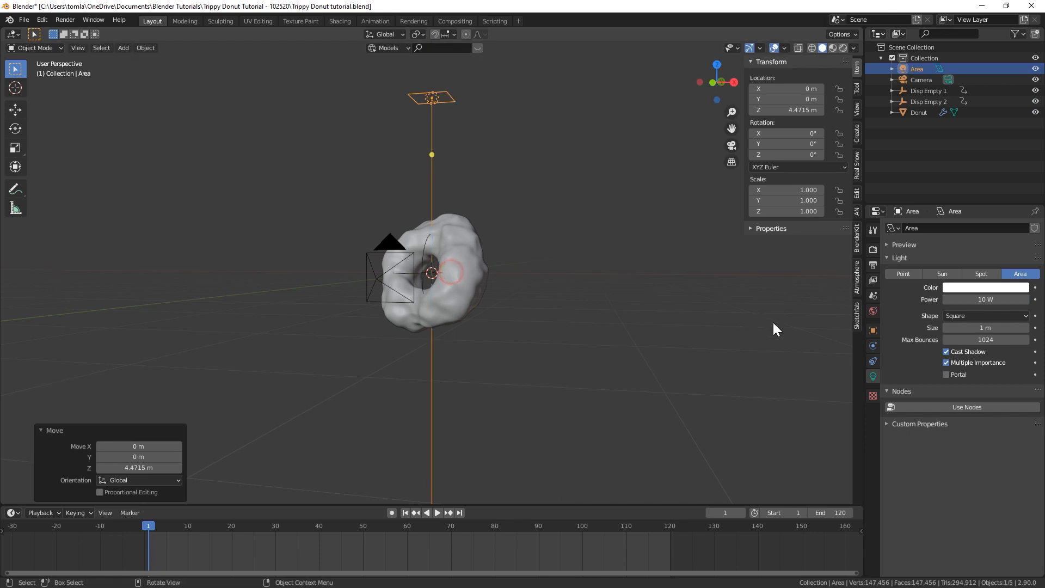
pyautogui.click(958, 316)
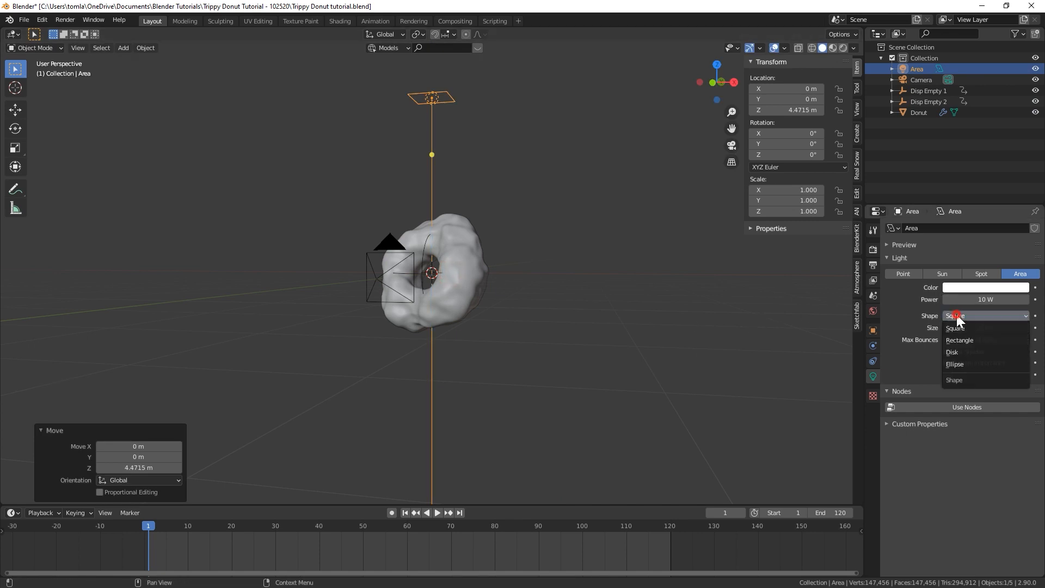
pyautogui.click(968, 350)
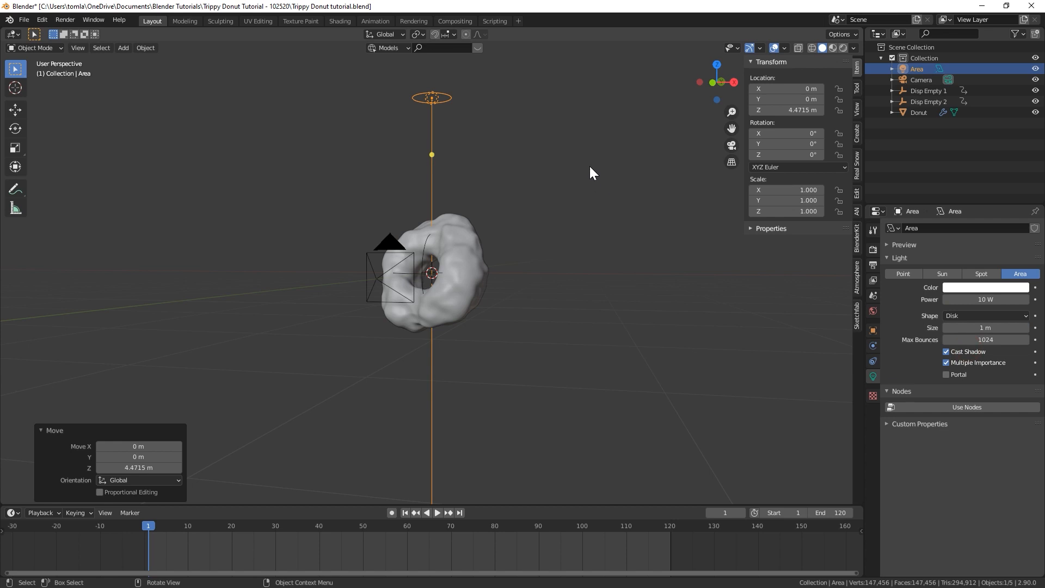
# From the right side view, rotate the area light about 133° and move it below and behind the donut, near Y 4.89 m, Z -4.81 m
pyautogui.press('KP_3')
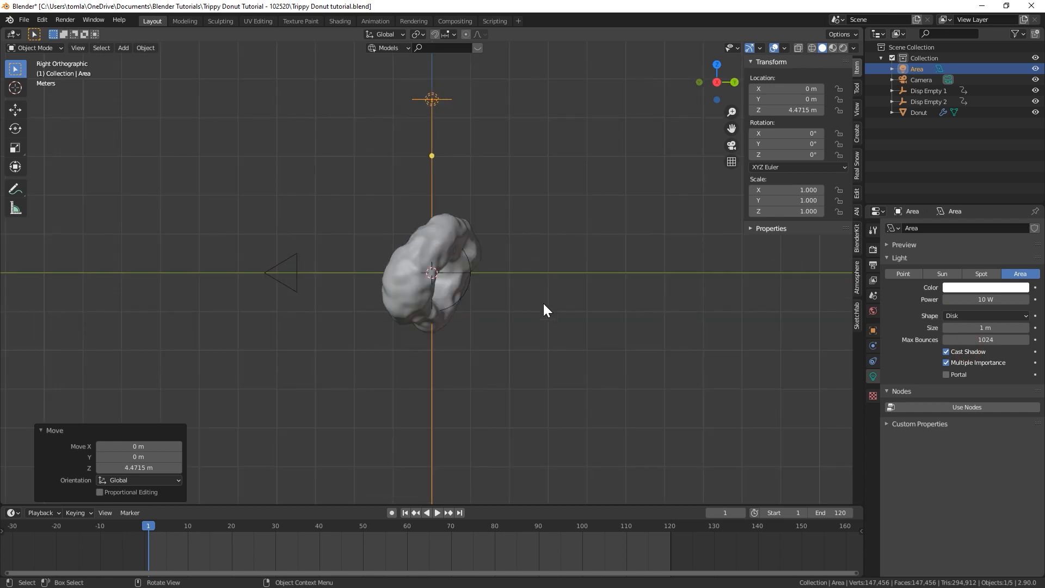
pyautogui.scroll(-4, 547, 256)
pyautogui.press('r')
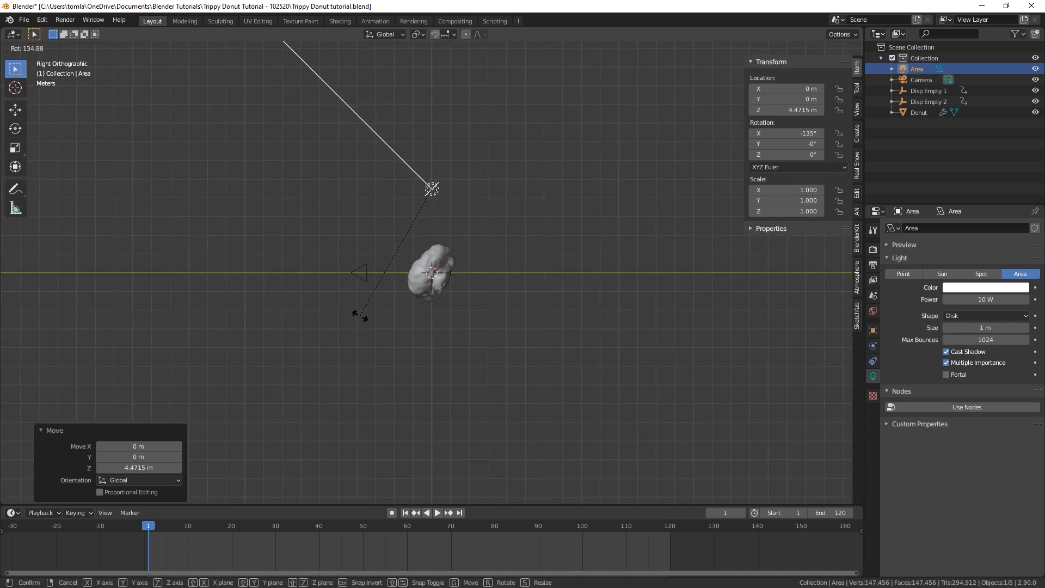
pyautogui.click(364, 315)
pyautogui.press('g')
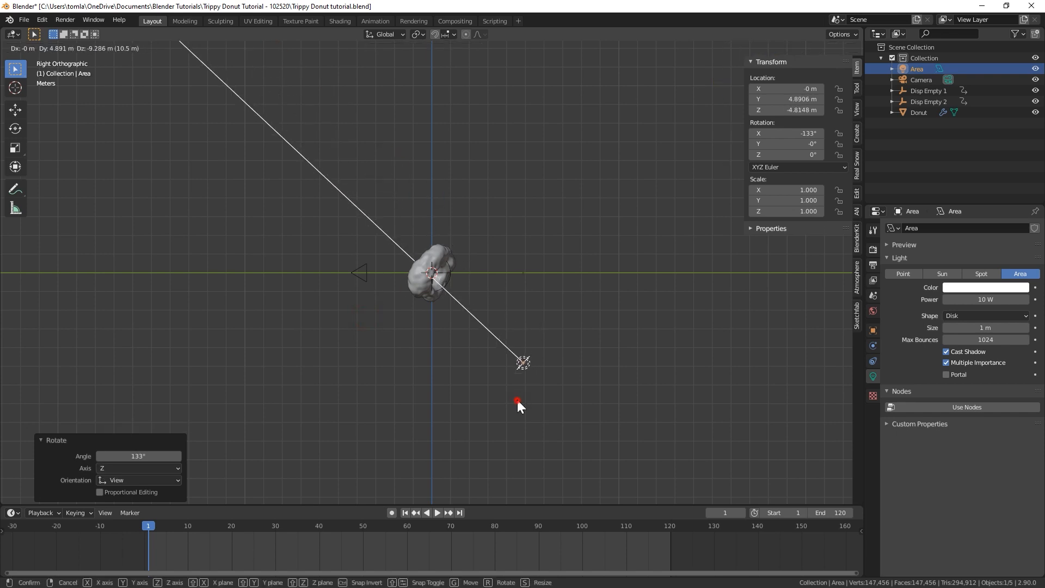
pyautogui.click(518, 406)
# Scale the area light up to about 3.74 and shift it to about Y 5.33 m, Z -4.93 m
pyautogui.press('s')
pyautogui.click(611, 424)
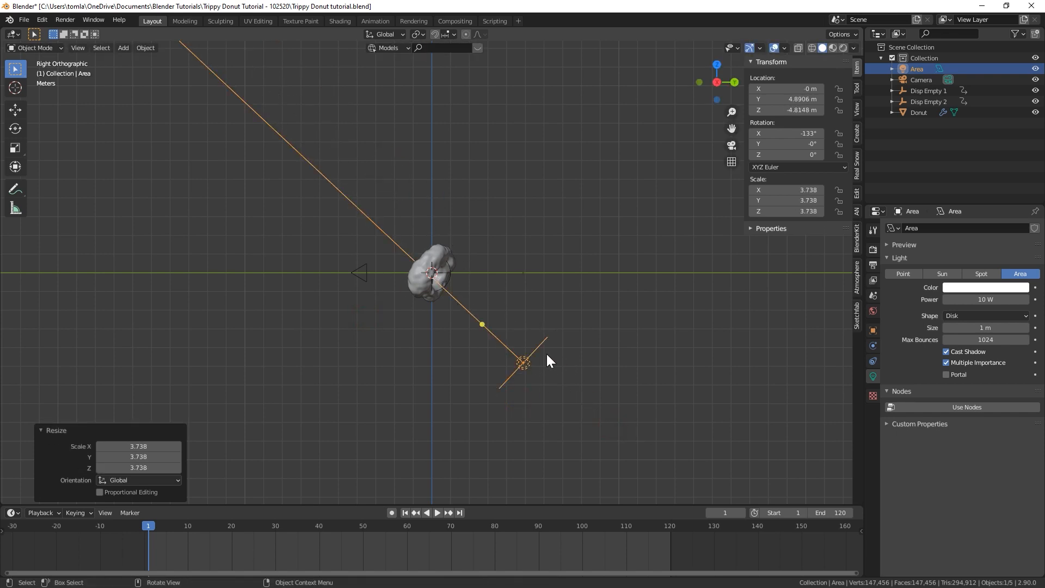
pyautogui.press('g')
pyautogui.click(547, 361)
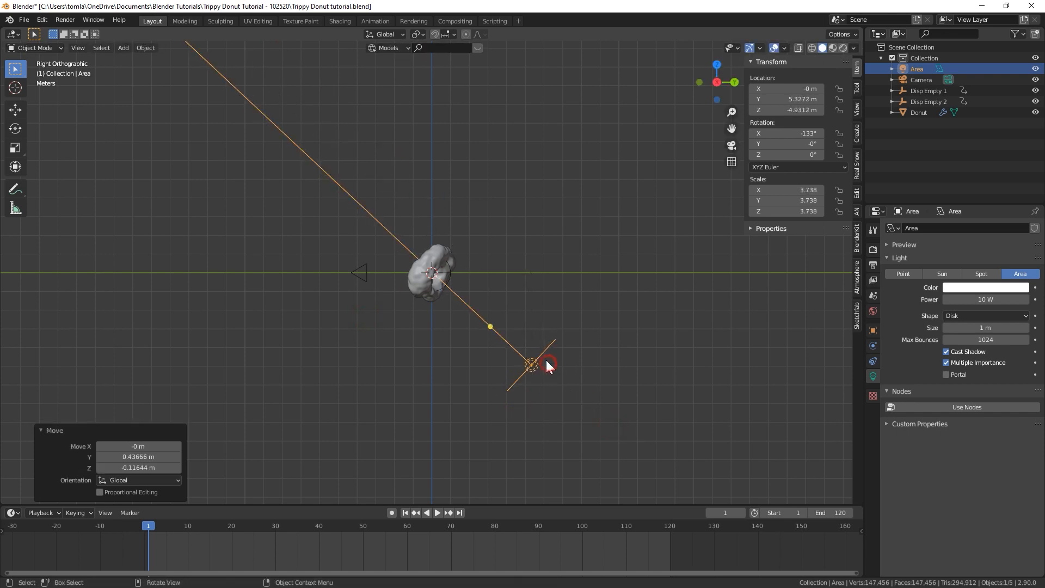
# From the top view, rotate the area light about 29.3° and move it to about X 2.65 m, Y 4.69 m, aimed at the donut
pyautogui.press('KP_7')
pyautogui.press('r')
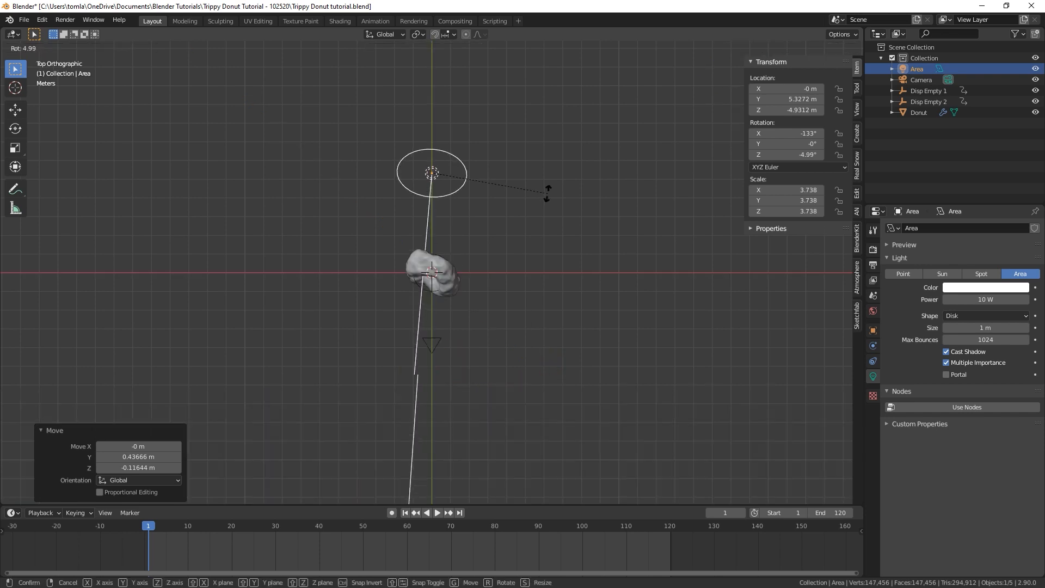
pyautogui.click(521, 233)
pyautogui.press('g')
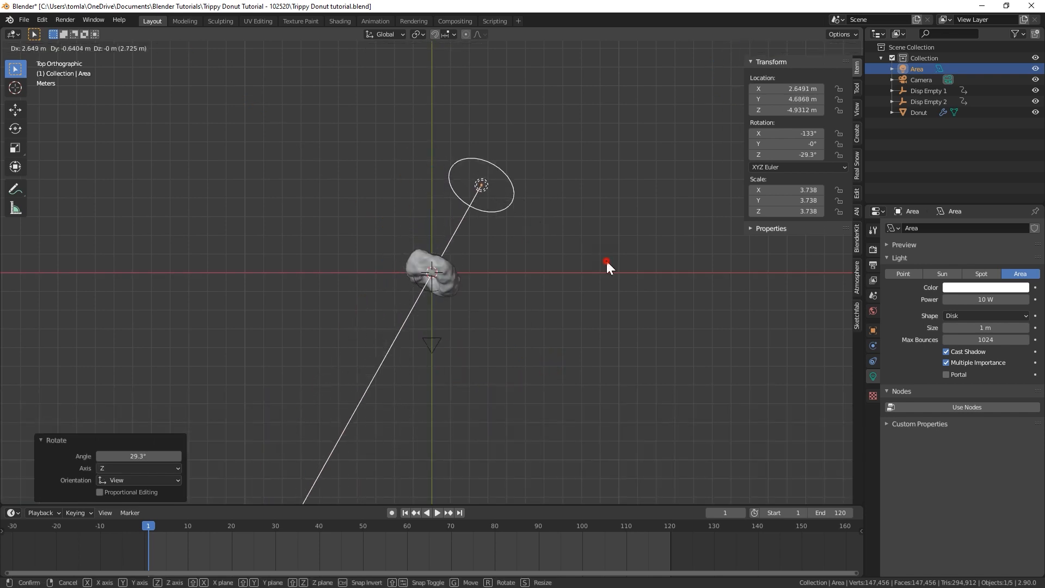
pyautogui.click(606, 259)
# View the render through the camera and toggle the area light's visibility to compare its effect
pyautogui.moveTo(546, 277); pyautogui.dragTo(501, 190, button='middle')
pyautogui.press('KP_0')
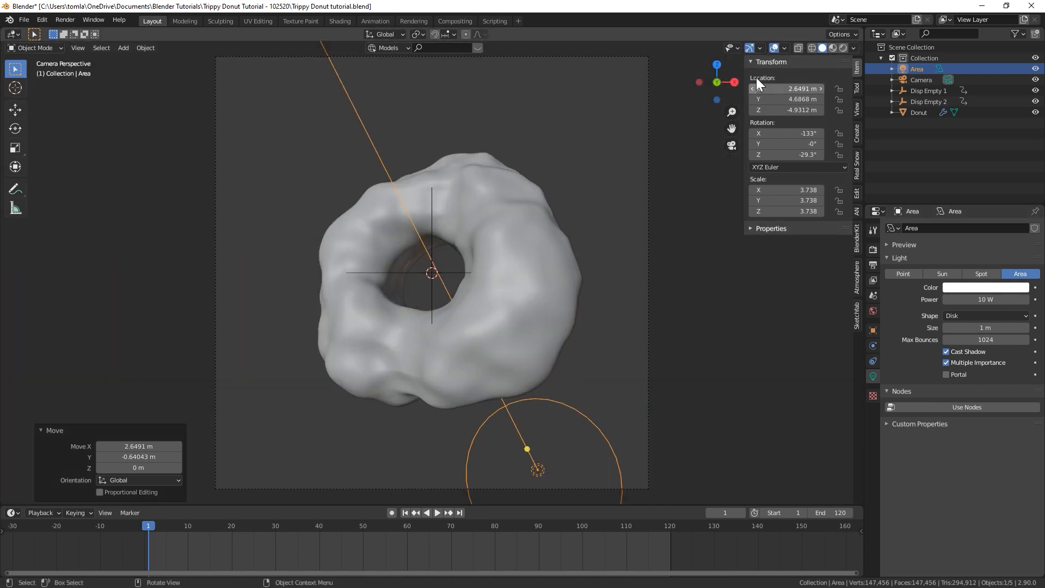
pyautogui.click(841, 48)
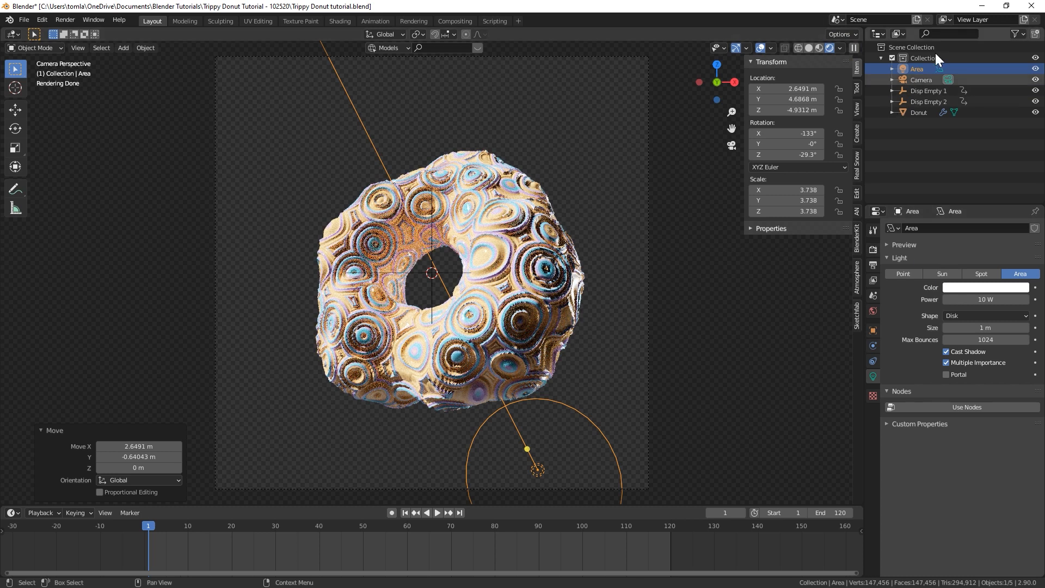
pyautogui.click(1035, 69)
pyautogui.click(1036, 68)
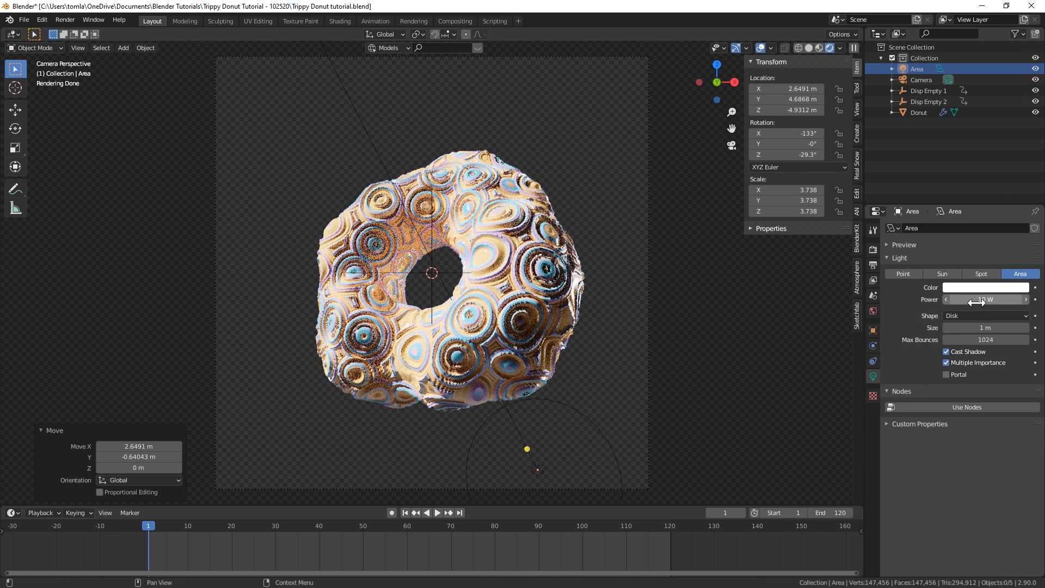
# Set the area light's power to 500 W
pyautogui.click(985, 300)
pyautogui.write('500')
pyautogui.press('Return')
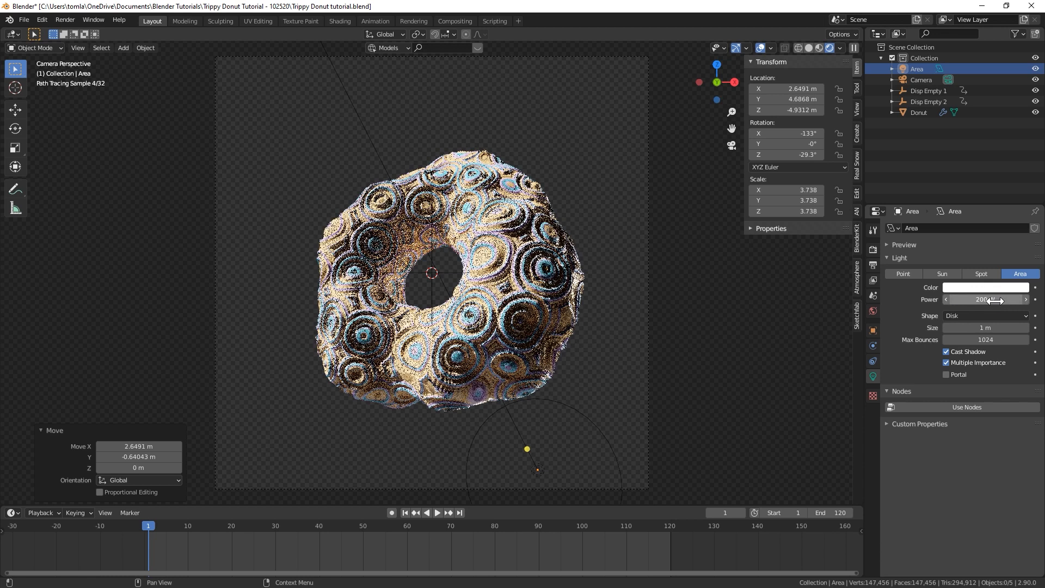
# Rotate the area light around Z to about -41.5° and move it along X to about 3.56 m
pyautogui.scroll(-2, 623, 372)
pyautogui.press('r')
pyautogui.press('z')
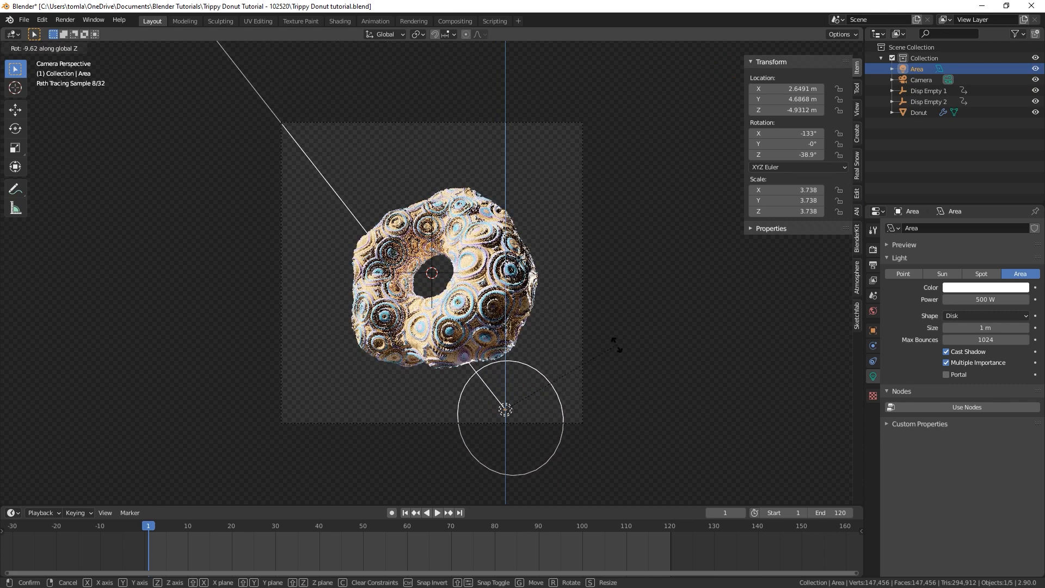
pyautogui.click(615, 350)
pyautogui.press('g')
pyautogui.press('x')
pyautogui.click(525, 340)
pyautogui.scroll(1, 525, 346)
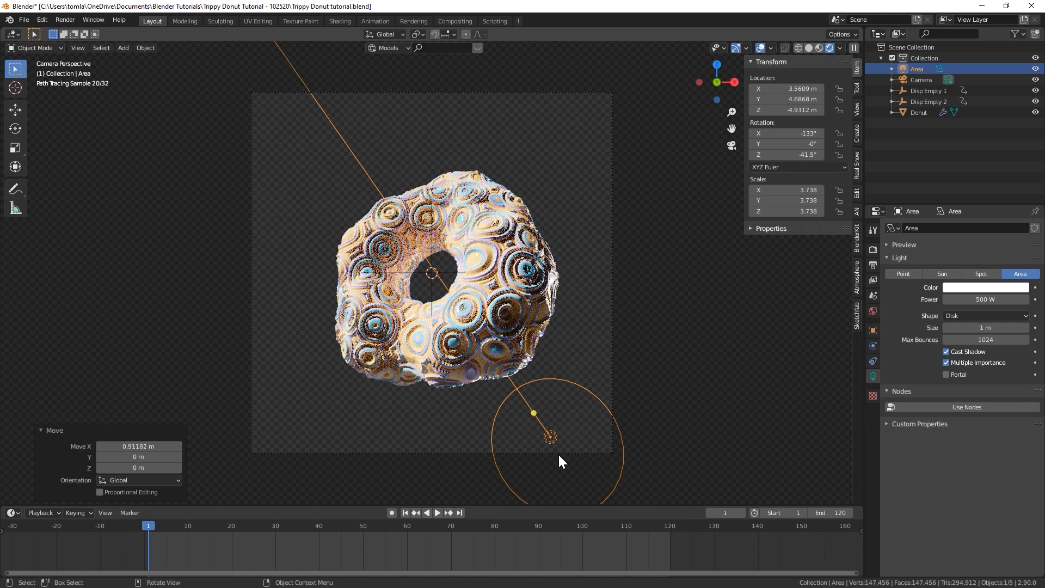
# Fine-tune the area light's aim with a trackball rotation to about X -132°, Y 0.78°, Z -40.5°
pyautogui.press('r')
pyautogui.press('r')
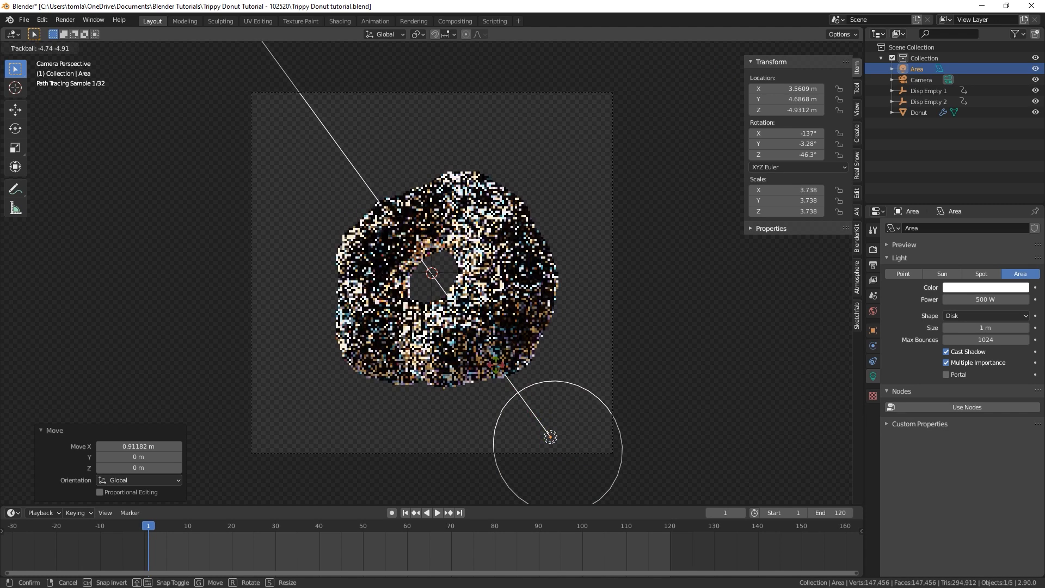
pyautogui.click(610, 280)
# Inspect the light placement around the donut in material preview and check the world environment's strength setting
pyautogui.moveTo(610, 280); pyautogui.dragTo(497, 269, button='middle')
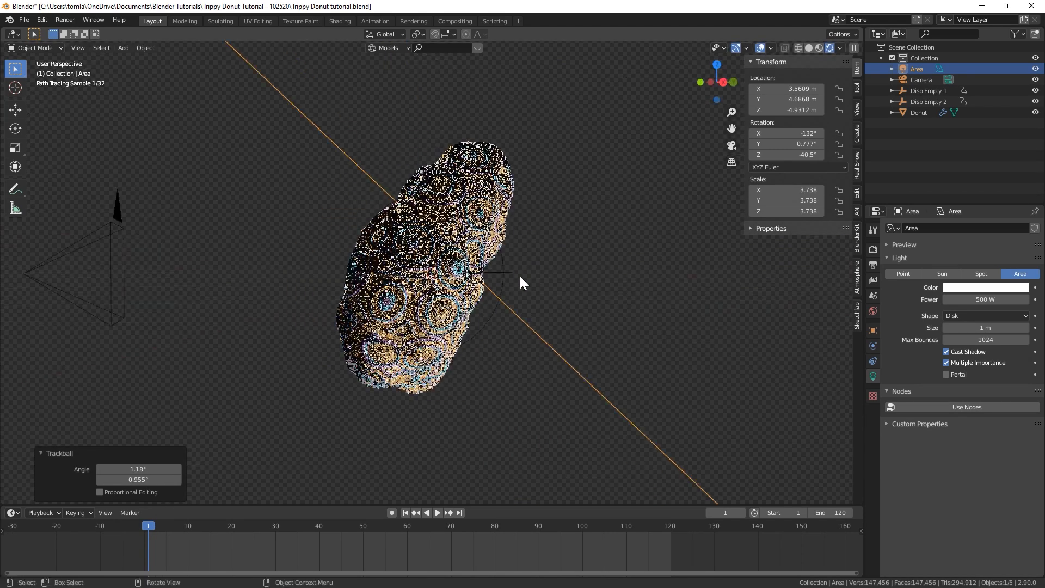
pyautogui.click(810, 47)
pyautogui.moveTo(478, 247); pyautogui.dragTo(362, 222, button='middle')
pyautogui.click(873, 311)
pyautogui.moveTo(625, 250)
pyautogui.mouseDown(button='middle')
pyautogui.moveTo(510, 231)
pyautogui.moveTo(544, 218)
pyautogui.mouseUp(button='middle')
pyautogui.click(831, 47)
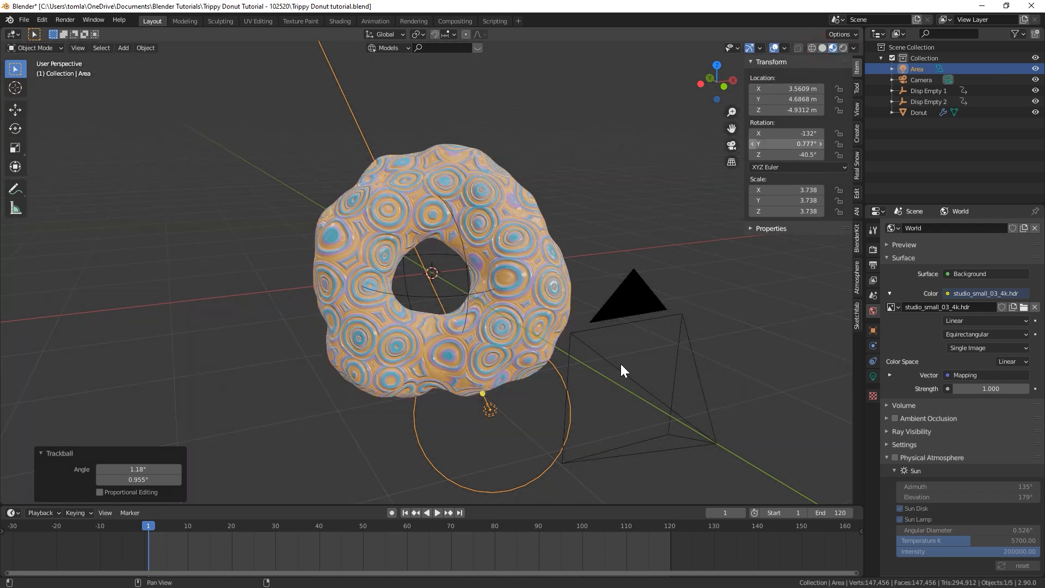
pyautogui.click(992, 388)
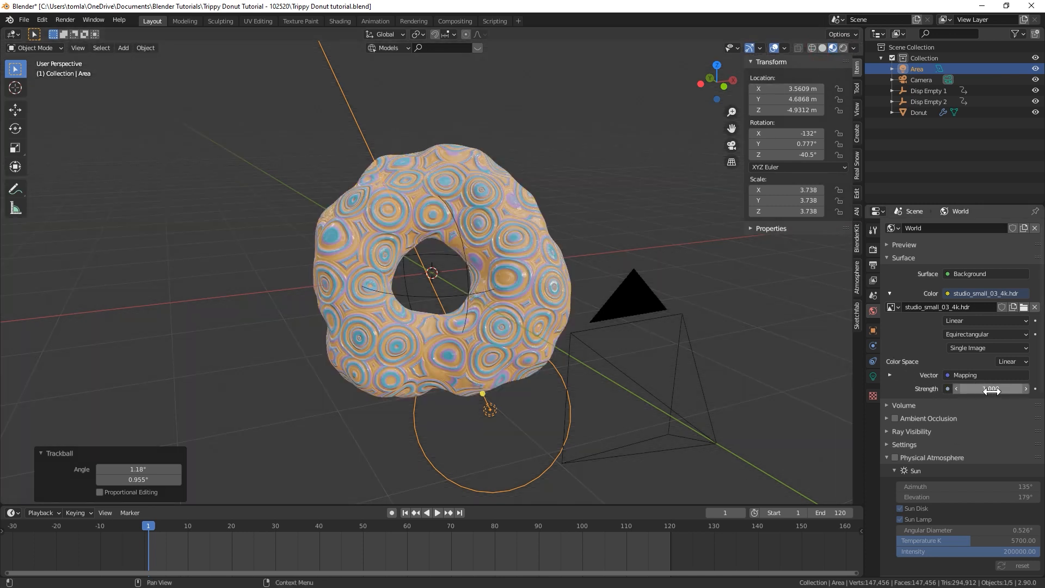
pyautogui.click(909, 354)
# Set the Color Management exposure to -0.5 while previewing the render through the camera
pyautogui.click(873, 250)
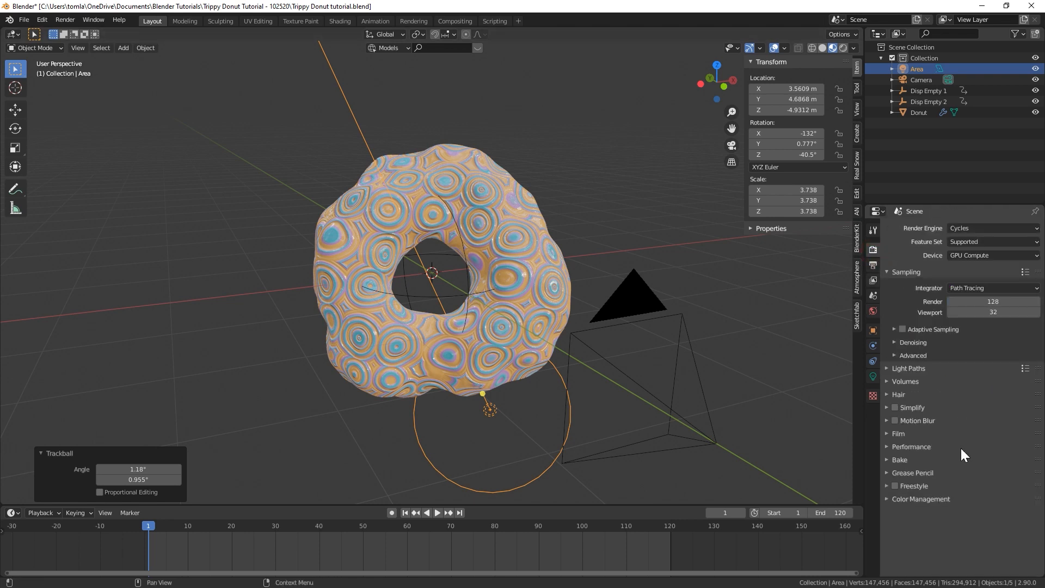
pyautogui.click(891, 498)
pyautogui.scroll(-2, 919, 487)
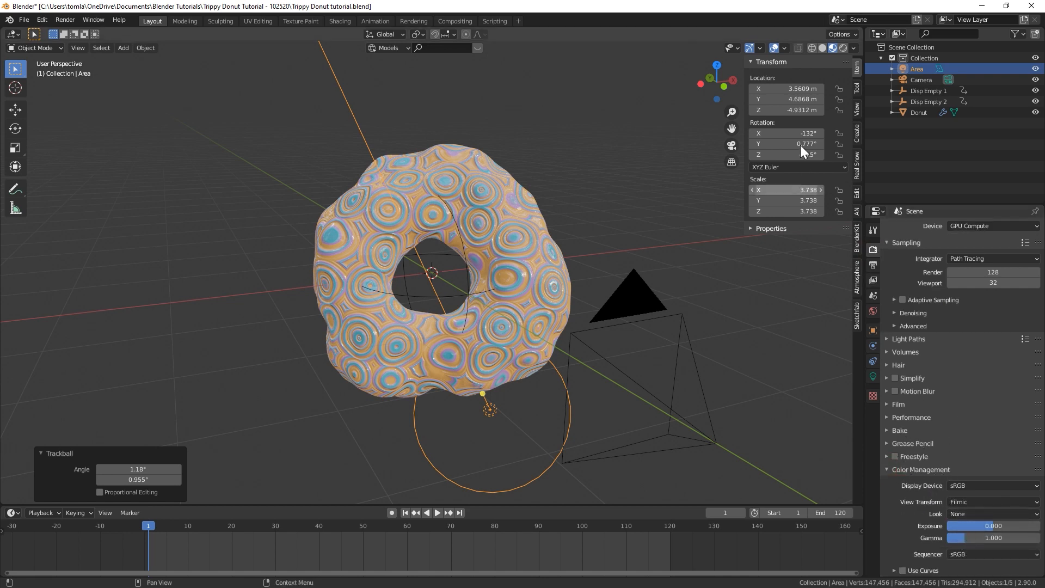
pyautogui.click(844, 48)
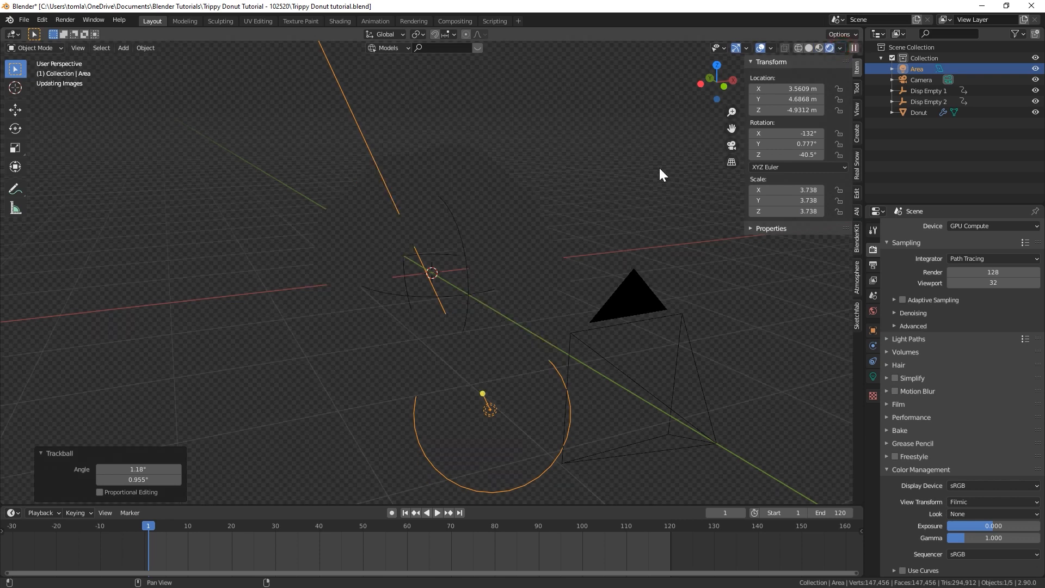
pyautogui.press('KP_0')
pyautogui.click(984, 526)
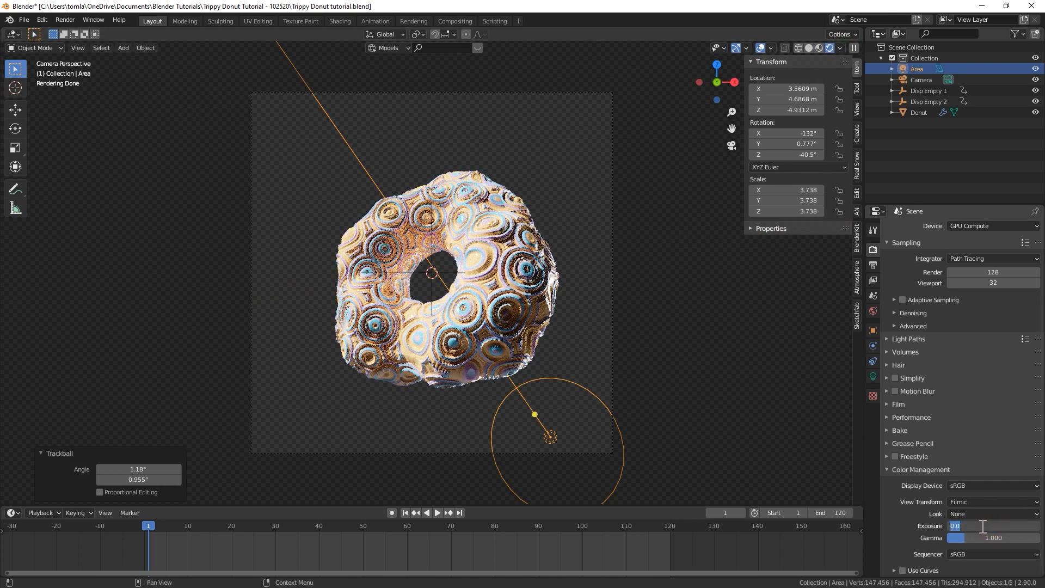
pyautogui.press('Return')
pyautogui.click(990, 524)
pyautogui.write('-0.5')
pyautogui.press('Return')
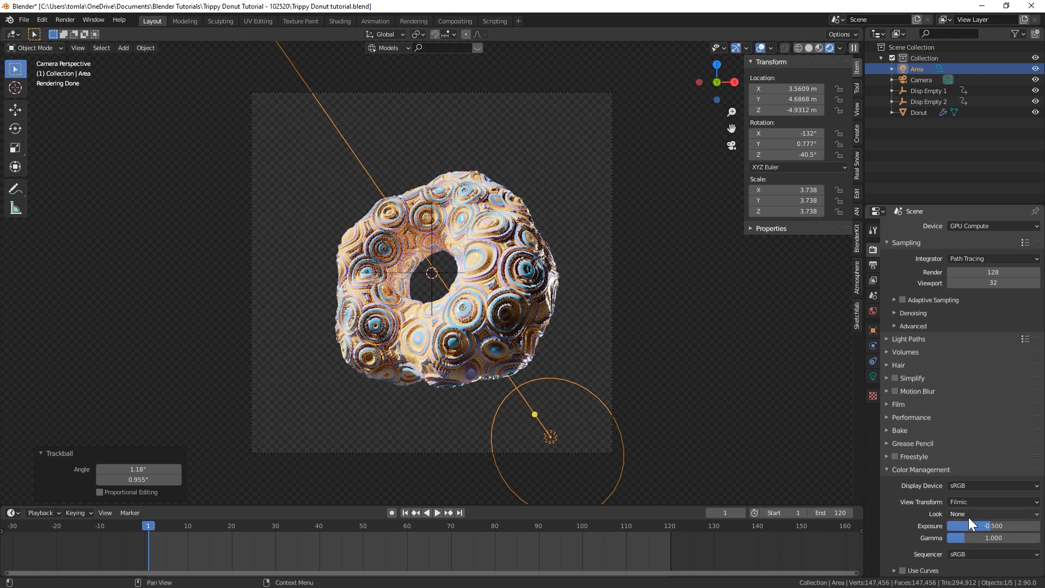
# Set the Color Management look to High Contrast and the exposure to -1
pyautogui.click(968, 513)
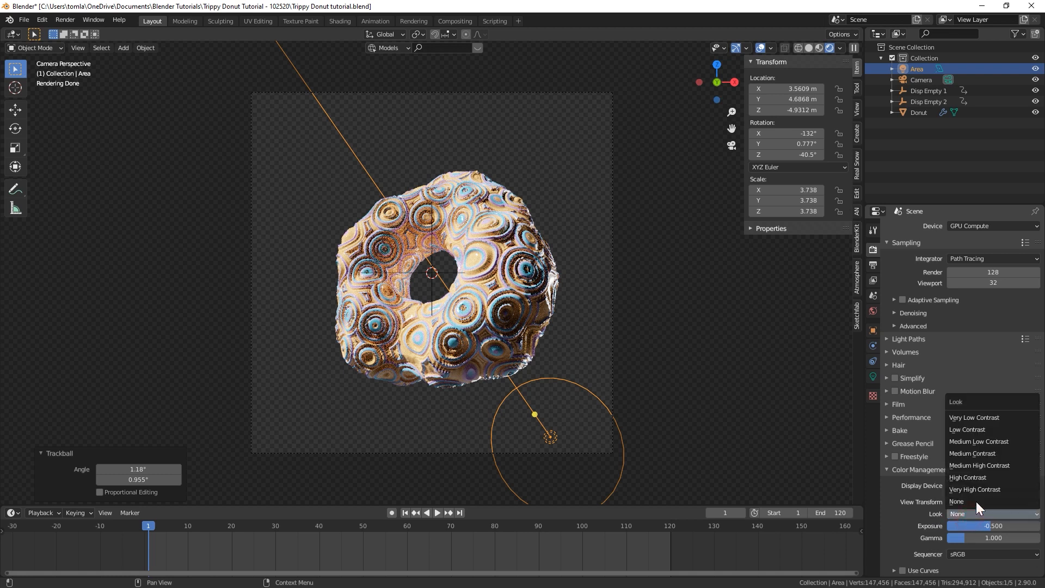
pyautogui.click(988, 477)
pyautogui.click(993, 525)
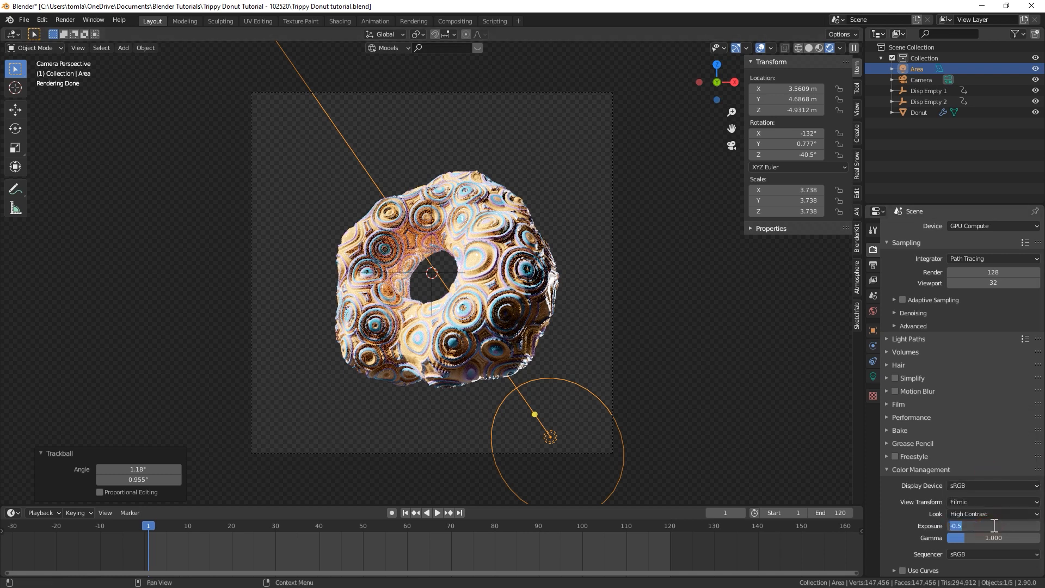
pyautogui.write('-1')
pyautogui.press('Return')
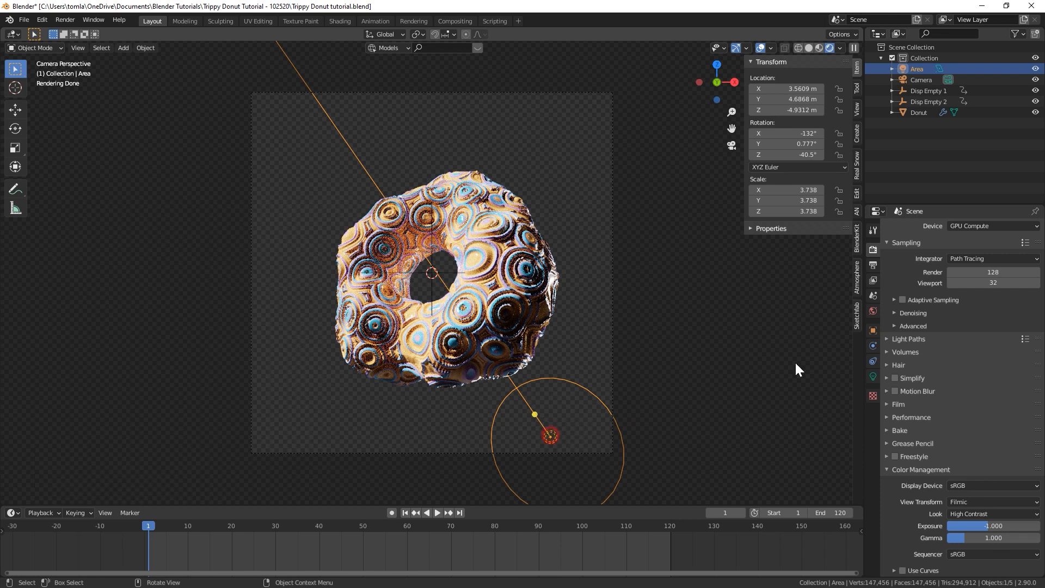
# Set the area light's power to 800 W
pyautogui.click(872, 376)
pyautogui.click(988, 297)
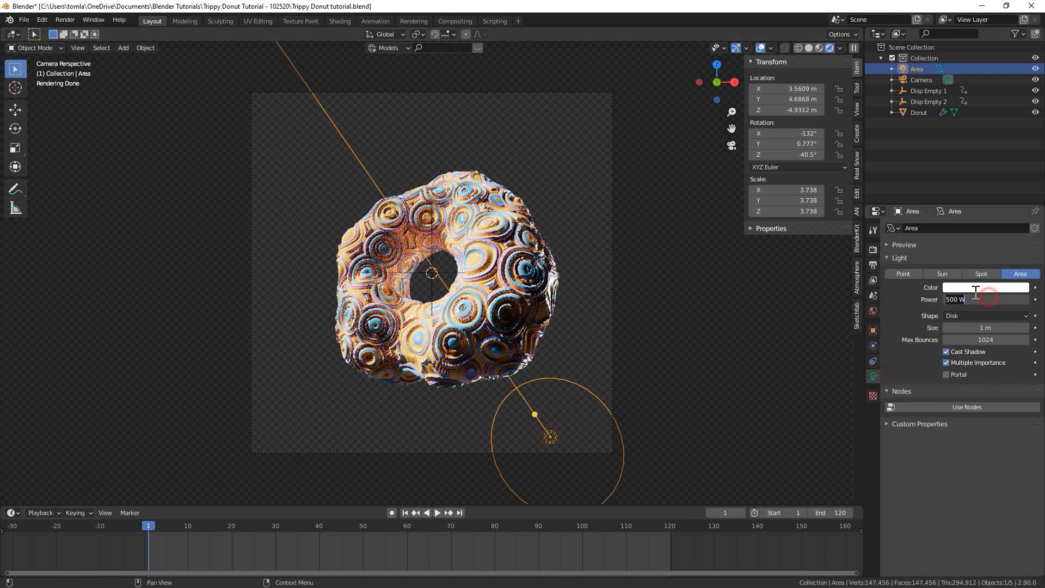
pyautogui.write('800')
pyautogui.press('Return')
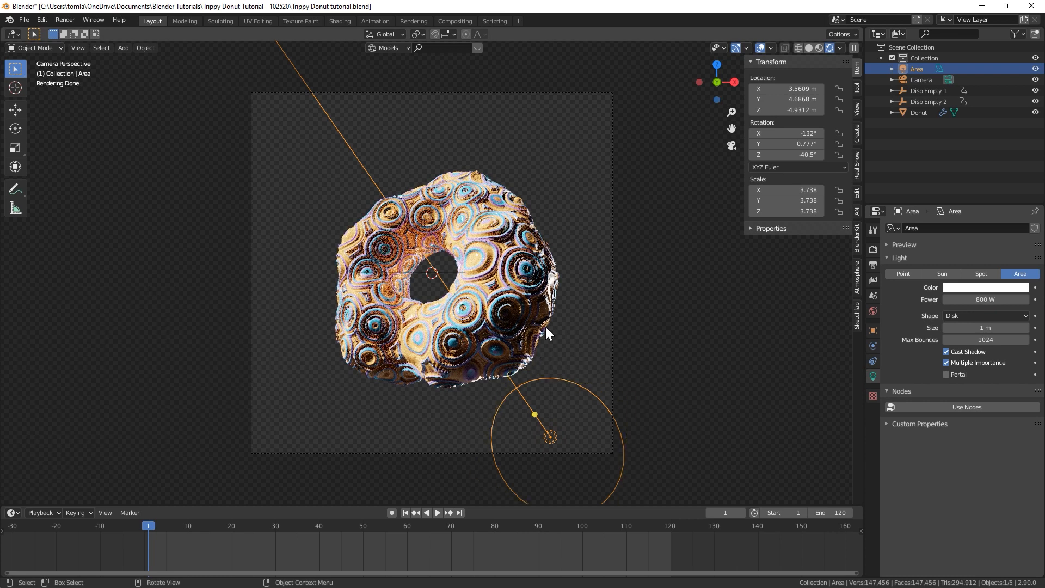
# Duplicate the area light in top view and place the copy on the camera's side at about X 7.6 m, Y -4.31 m, rotated to about Z -121°
pyautogui.click(819, 48)
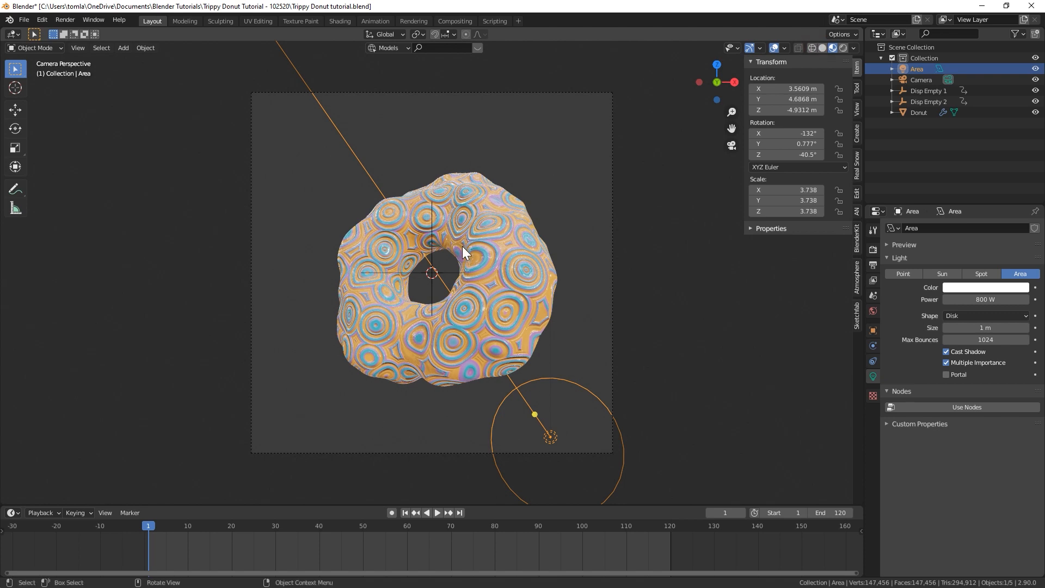
pyautogui.moveTo(461, 246); pyautogui.dragTo(472, 263, button='middle')
pyautogui.press('KP_7')
pyautogui.scroll(-8, 472, 263)
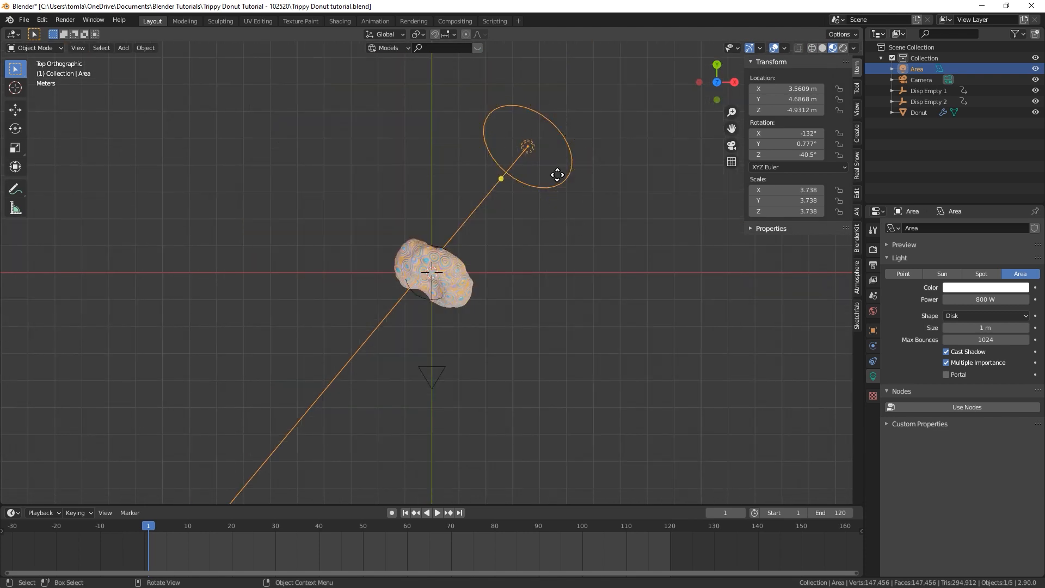
pyautogui.hotkey('shift', 'd')
pyautogui.click(687, 373)
# Aim the duplicated light at the donut in front view, move it to about X 10.27 m, Z -3.35 m, and scale it to about 1.71
pyautogui.press('KP_1')
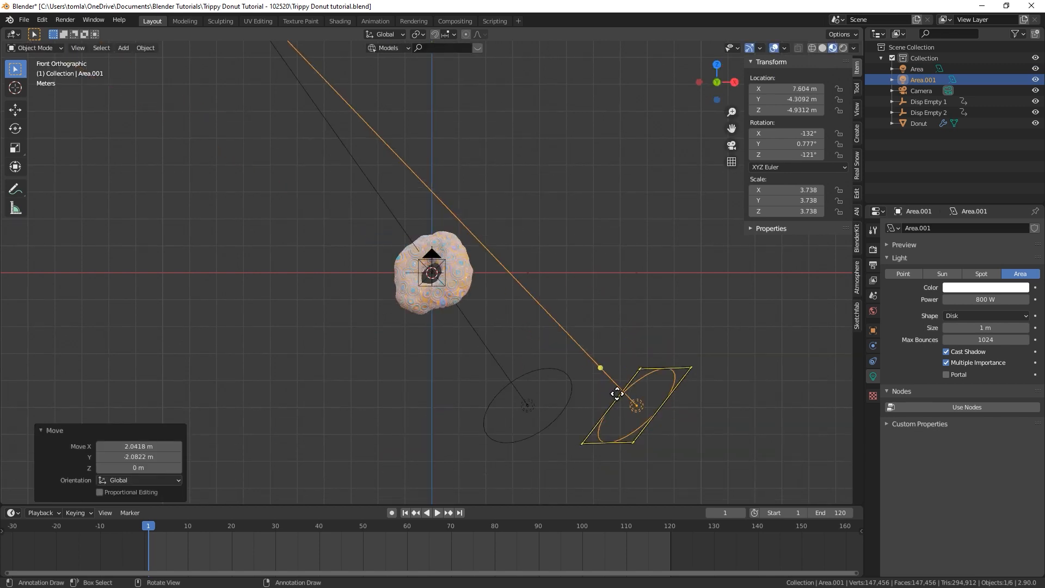
pyautogui.press('r')
pyautogui.click(725, 439)
pyautogui.press('g')
pyautogui.click(796, 396)
pyautogui.press('s')
pyautogui.click(723, 351)
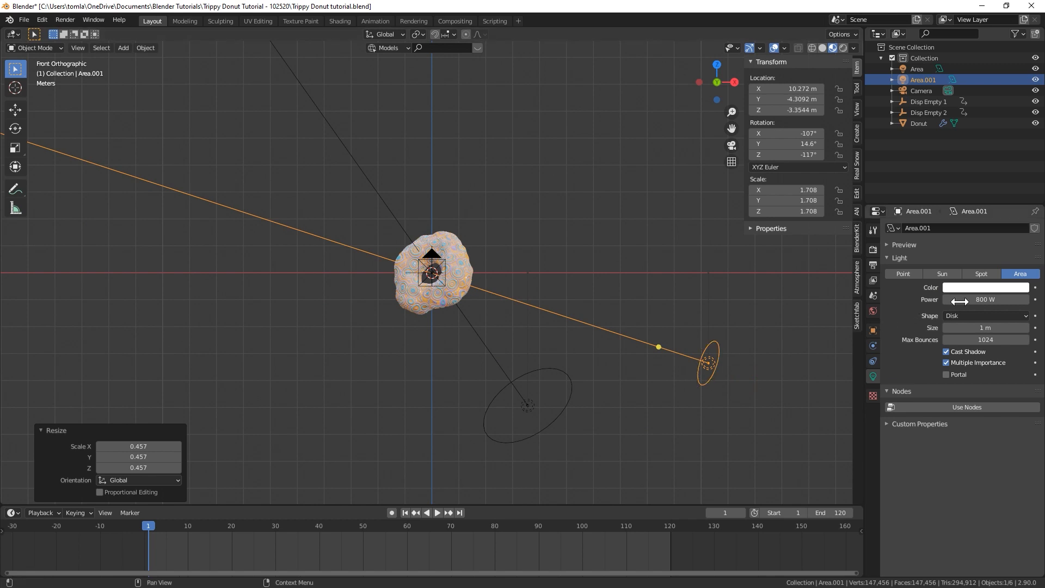
# Set the second light's power to 650 W and its colour to light blue 93D4FF while previewing the render through the camera
pyautogui.press('KP_0')
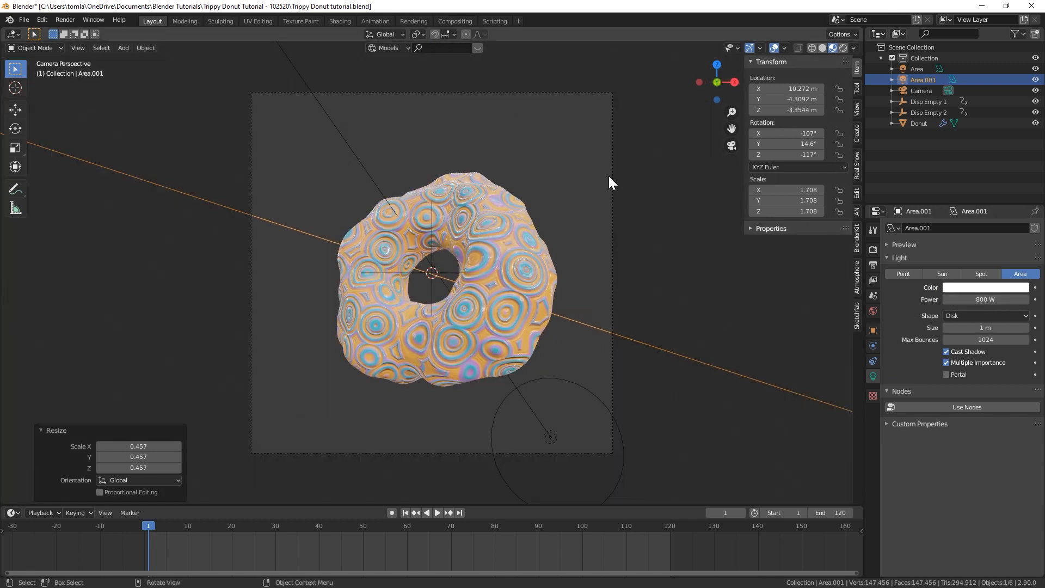
pyautogui.click(843, 48)
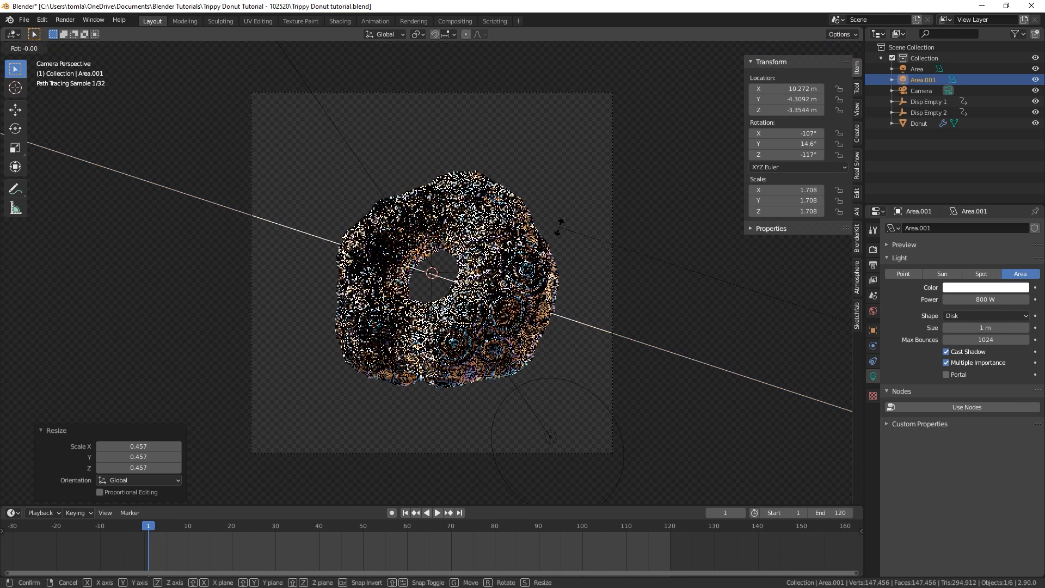
pyautogui.click(986, 300)
pyautogui.write('650')
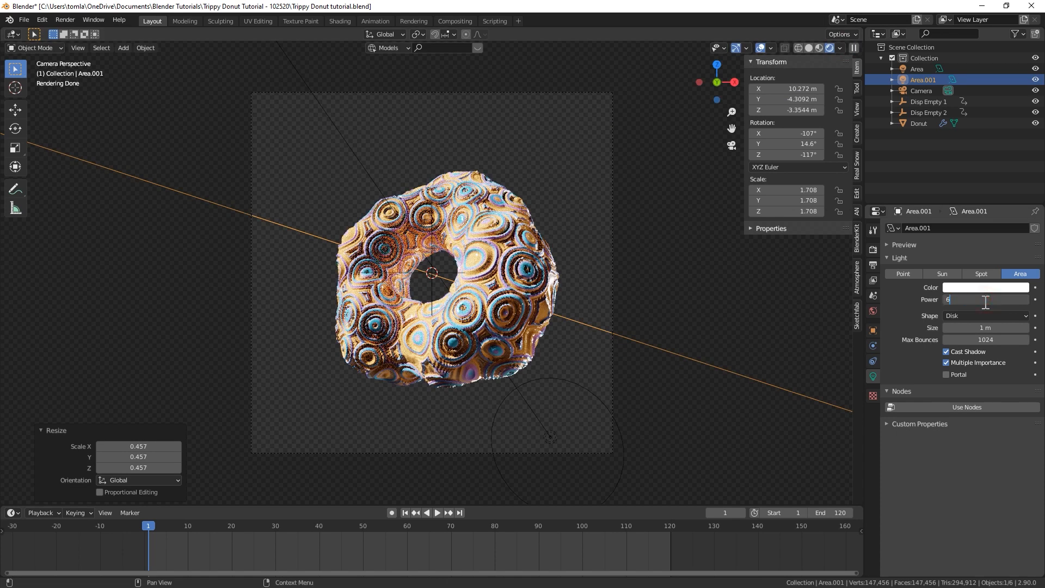
pyautogui.press('Return')
pyautogui.click(985, 288)
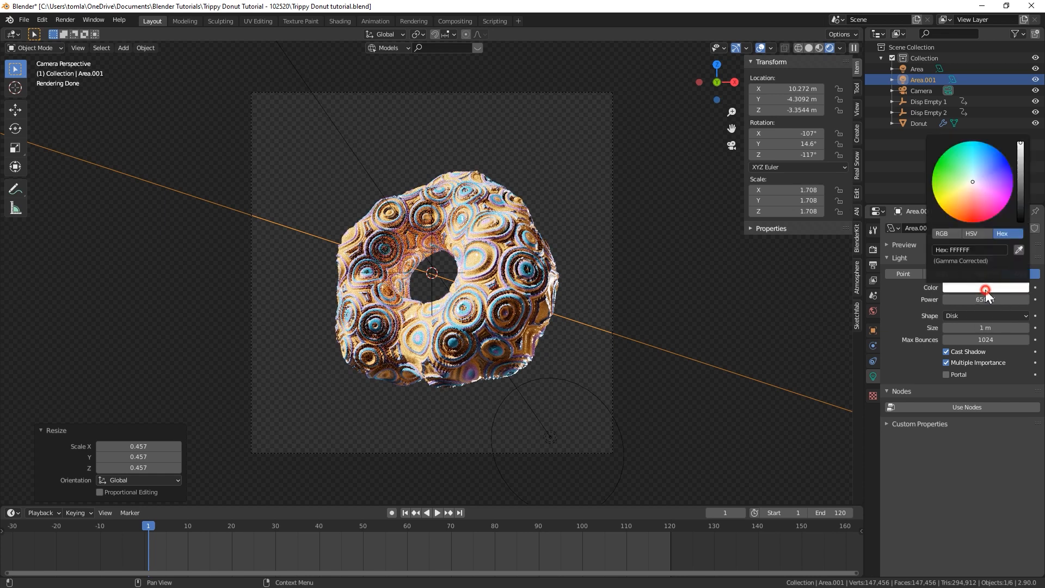
pyautogui.moveTo(975, 171); pyautogui.dragTo(979, 166)
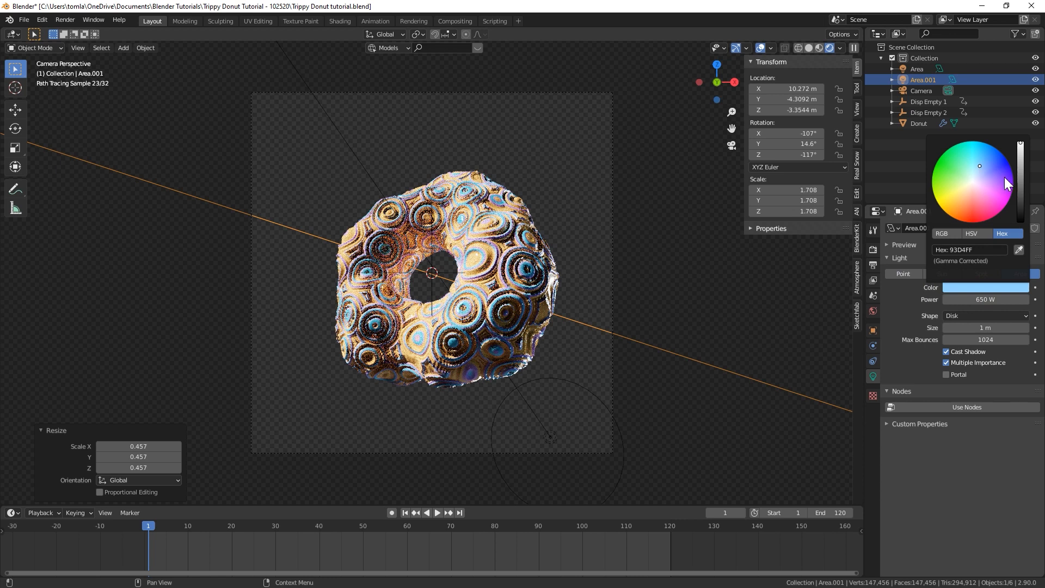
# Duplicate the original area light to about X -2.14 m, Y -9.23 m behind the camera and rotate the copy to about Z -194°
pyautogui.click(809, 48)
pyautogui.press('KP_7')
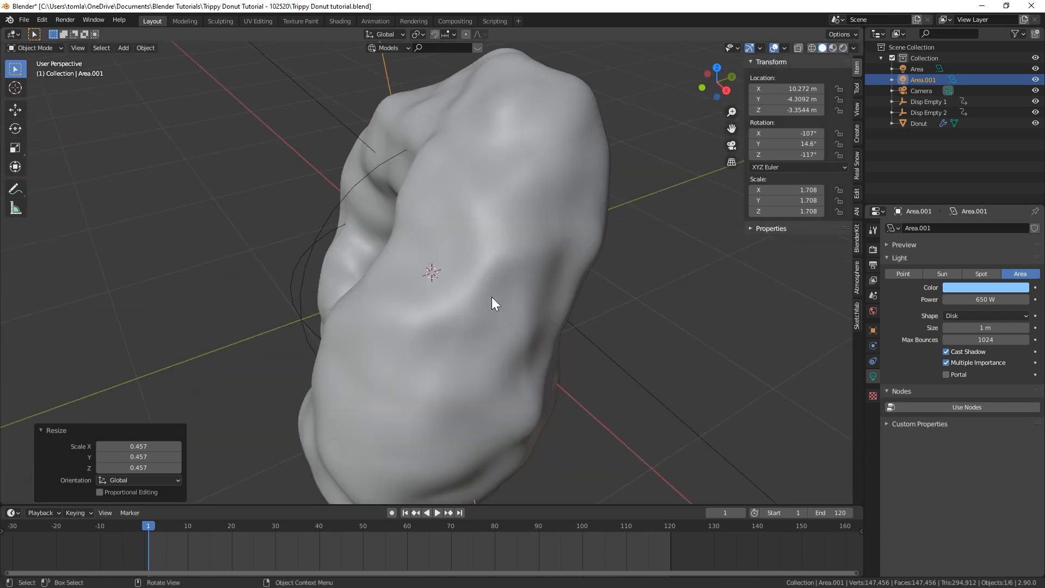
pyautogui.scroll(-10, 492, 296)
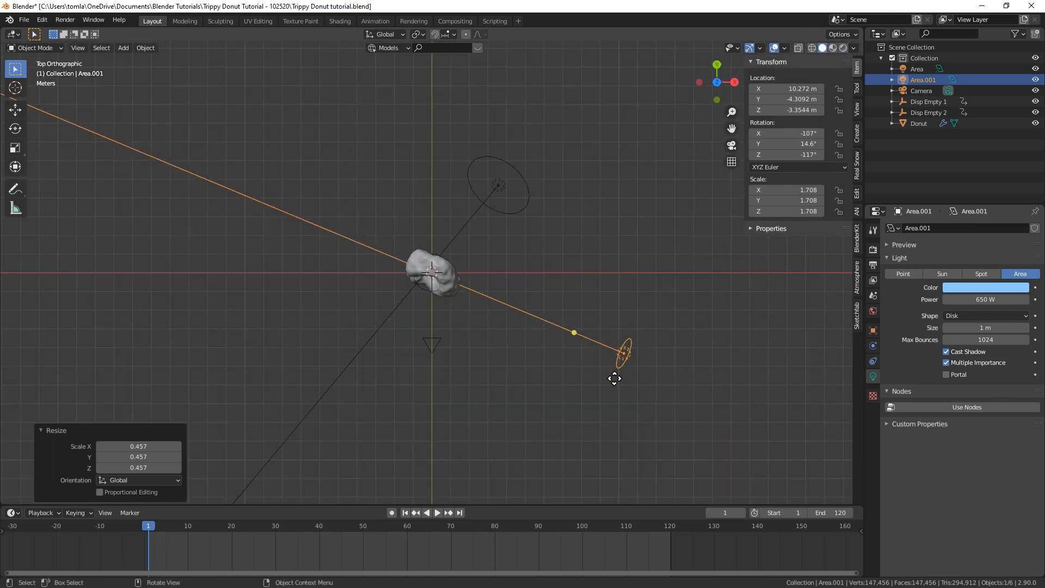
pyautogui.click(501, 178)
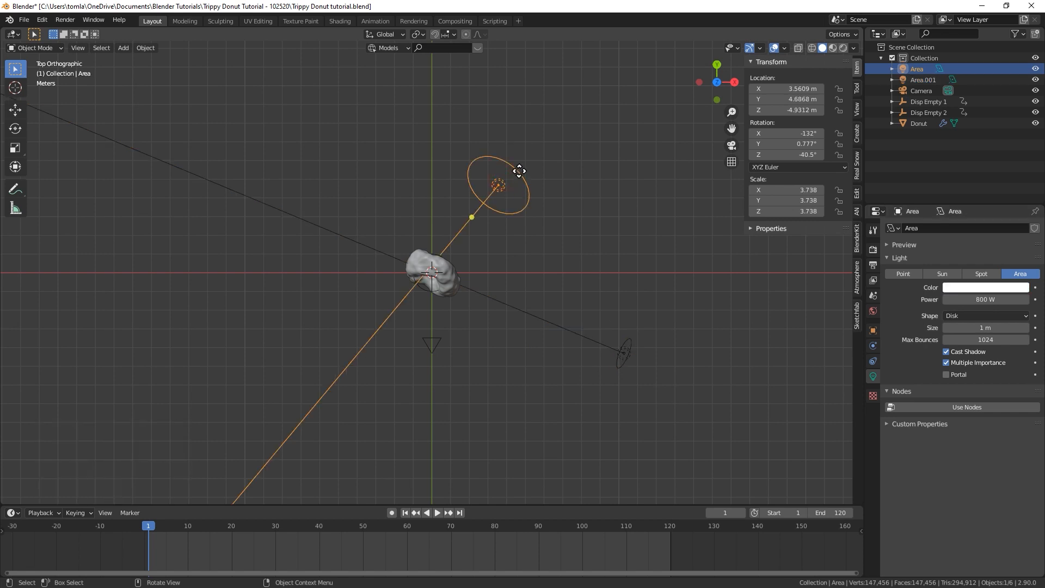
pyautogui.hotkey('shift', 'd')
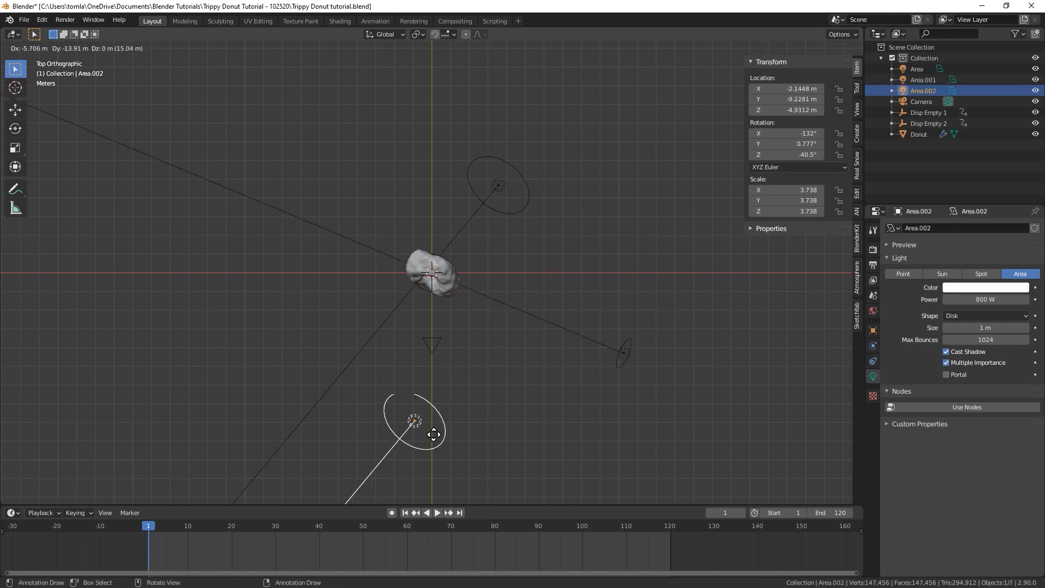
pyautogui.click(447, 525)
pyautogui.press('r')
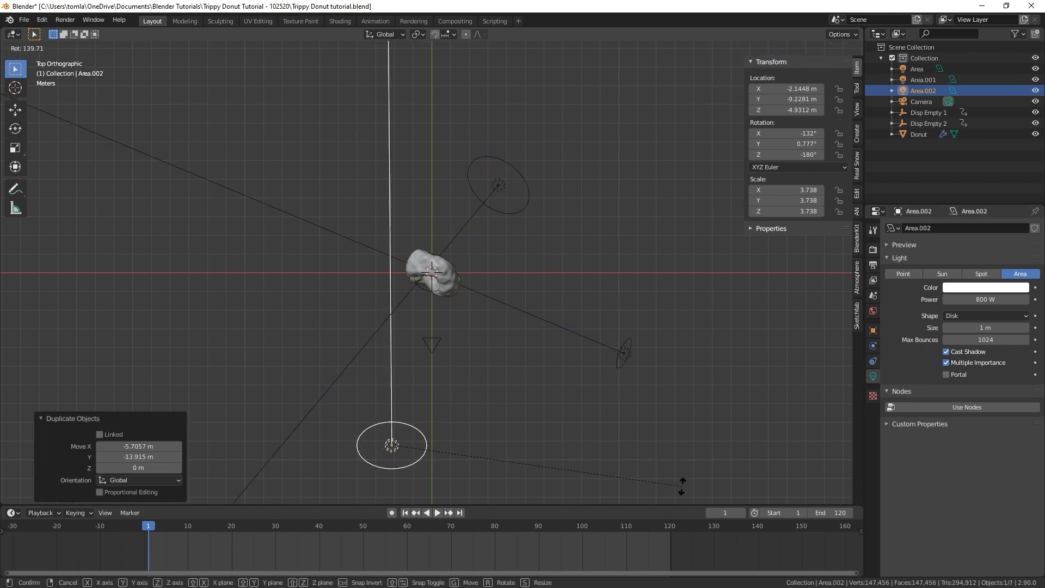
pyautogui.click(413, 233)
pyautogui.press('r')
pyautogui.click(494, 271)
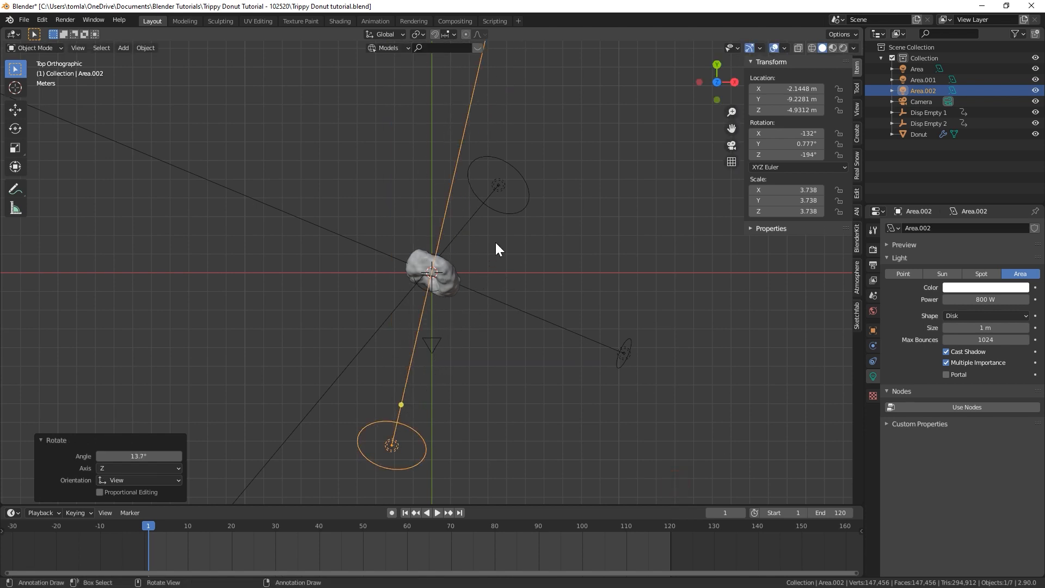
# Aim the third light at the donut with rotation about X -116°, Y 8.45°, Z -205°, and move it to about X -3.63 m, Y -9.81 m
pyautogui.press('KP_1')
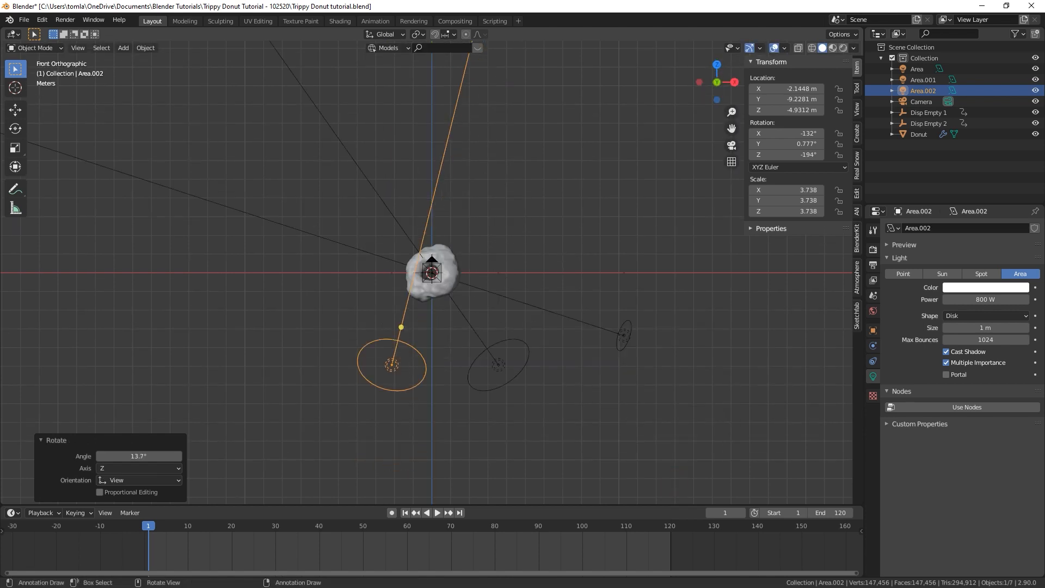
pyautogui.press('r')
pyautogui.press('z')
pyautogui.click(550, 208)
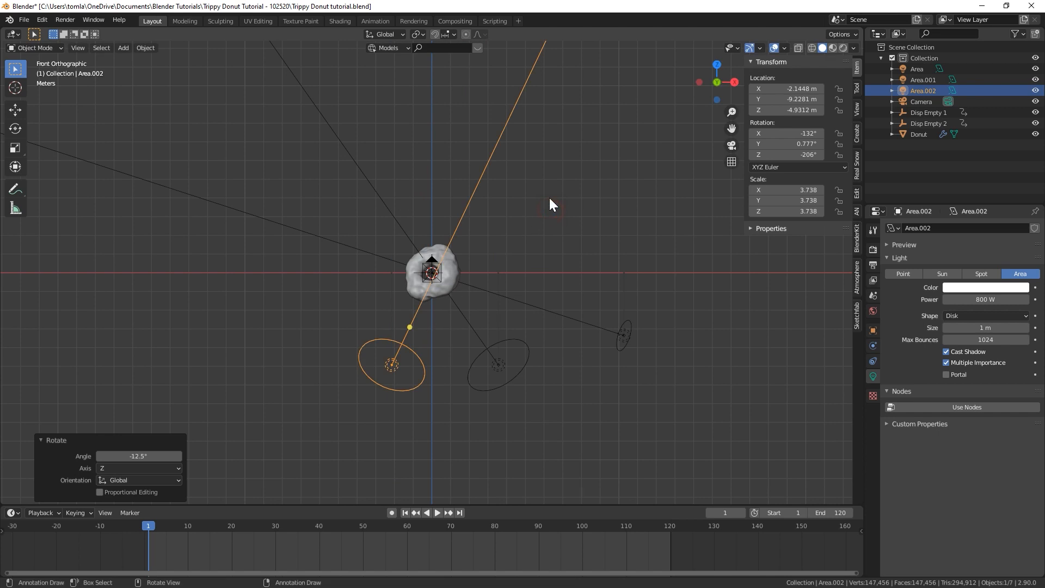
pyautogui.press('KP_3')
pyautogui.press('r')
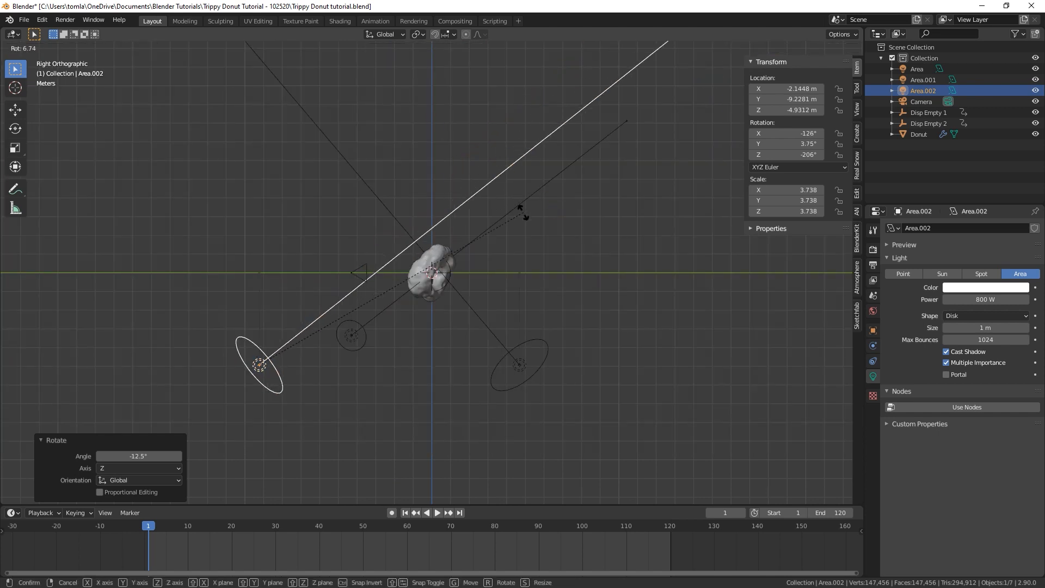
pyautogui.click(532, 272)
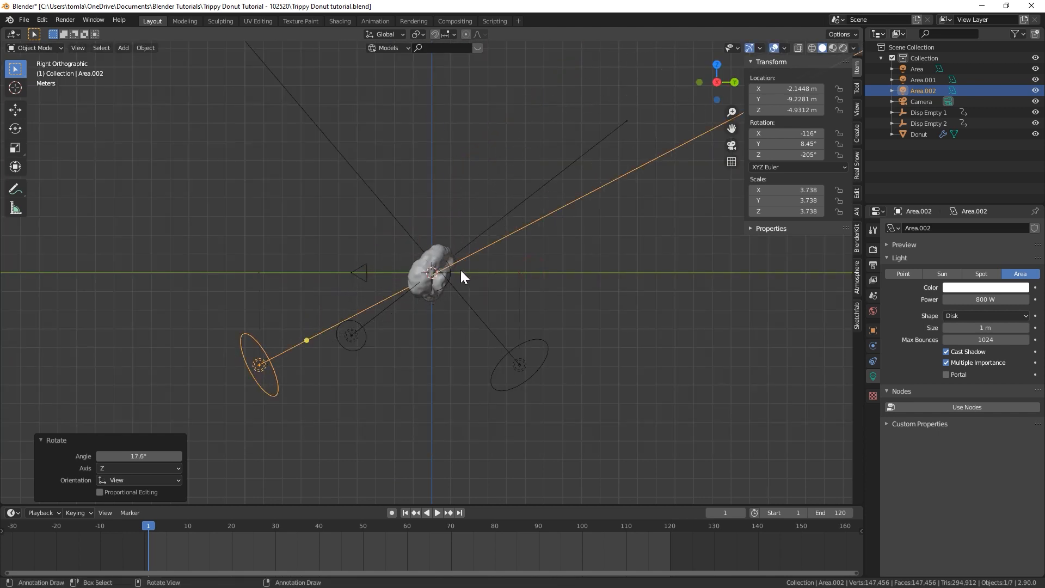
pyautogui.press('KP_7')
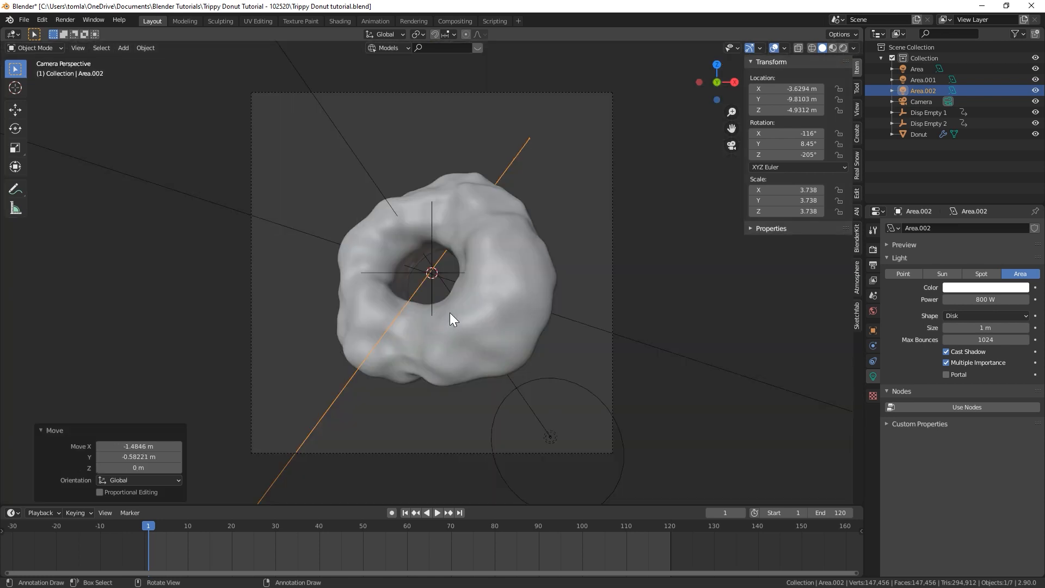
# Set the third light's power to 200 W and its colour to warm FFE0A8 while previewing the render
pyautogui.click(983, 300)
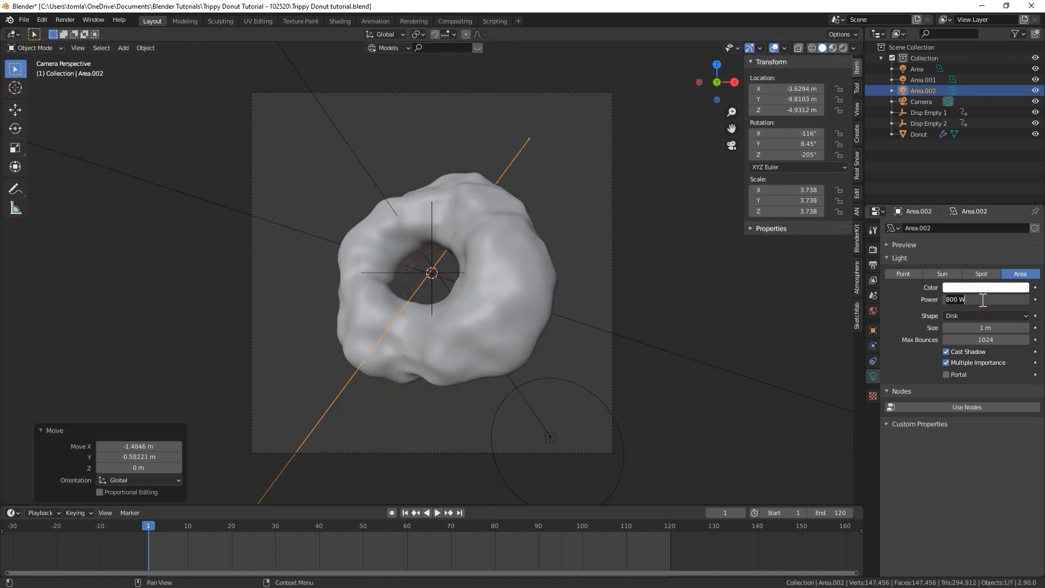
pyautogui.click(842, 48)
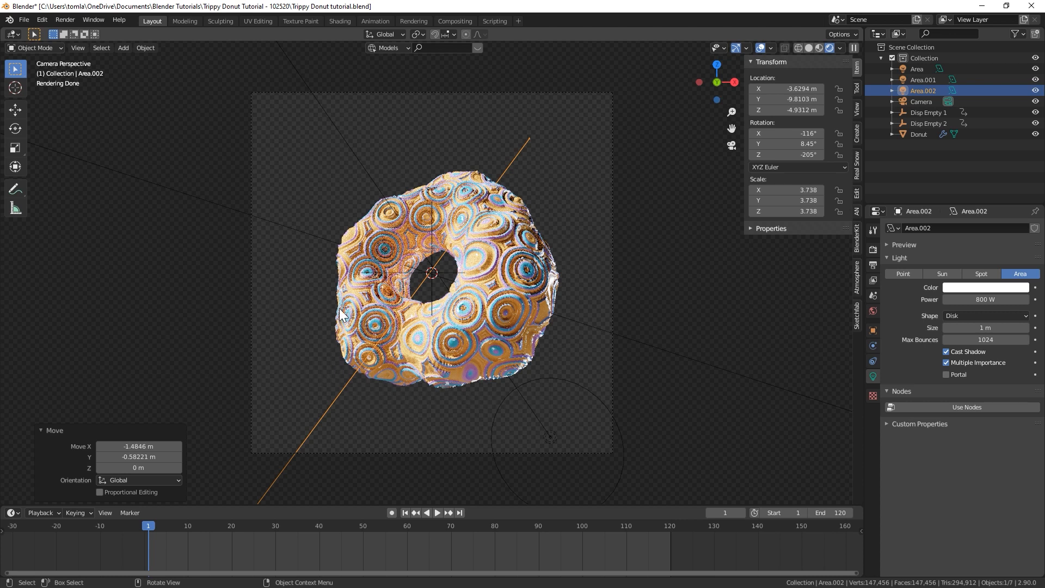
pyautogui.click(986, 298)
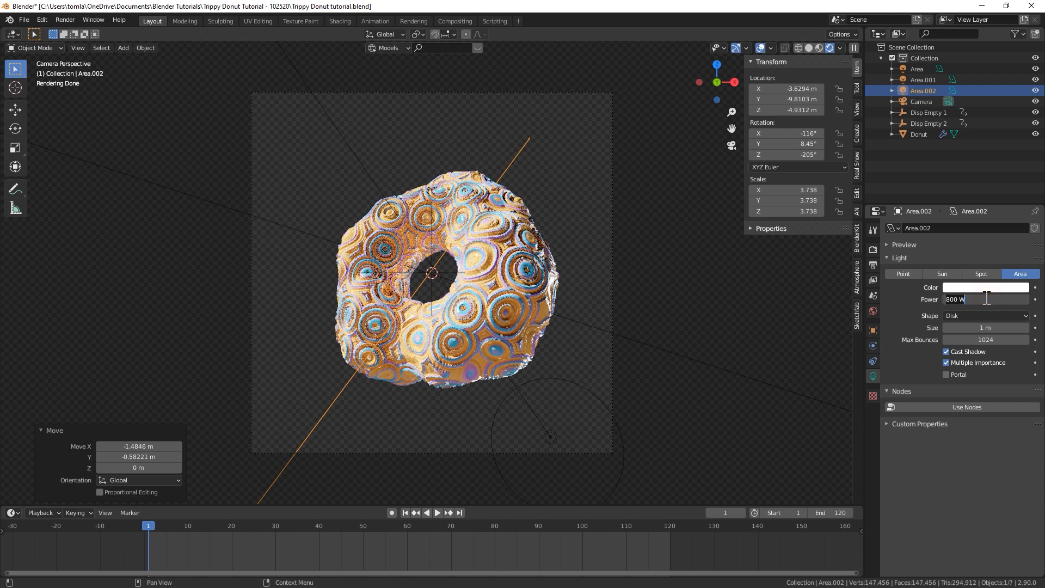
pyautogui.hotkey('ctrl', 'a')
pyautogui.write('200')
pyautogui.press('Return')
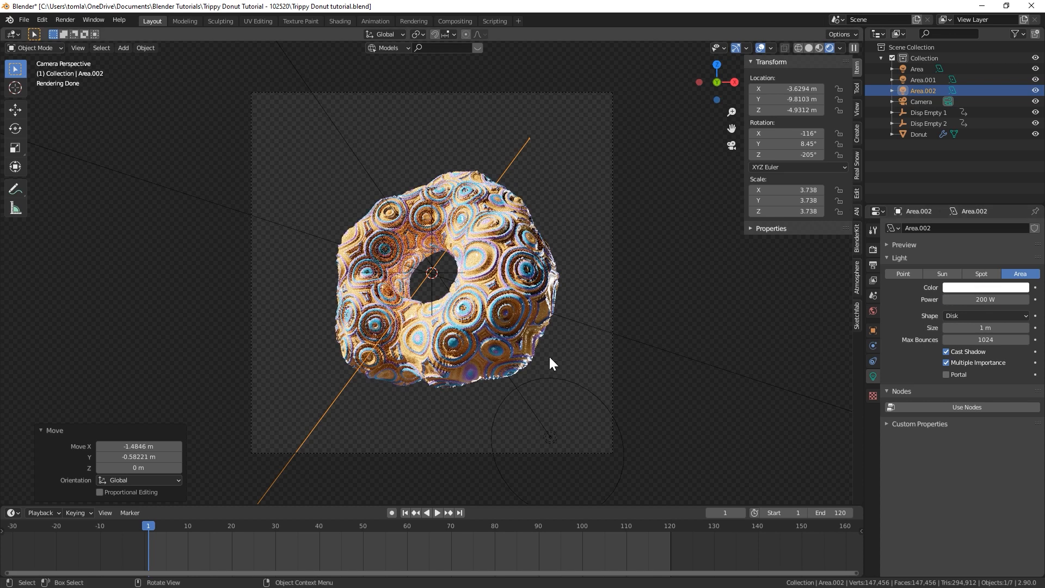
pyautogui.click(978, 285)
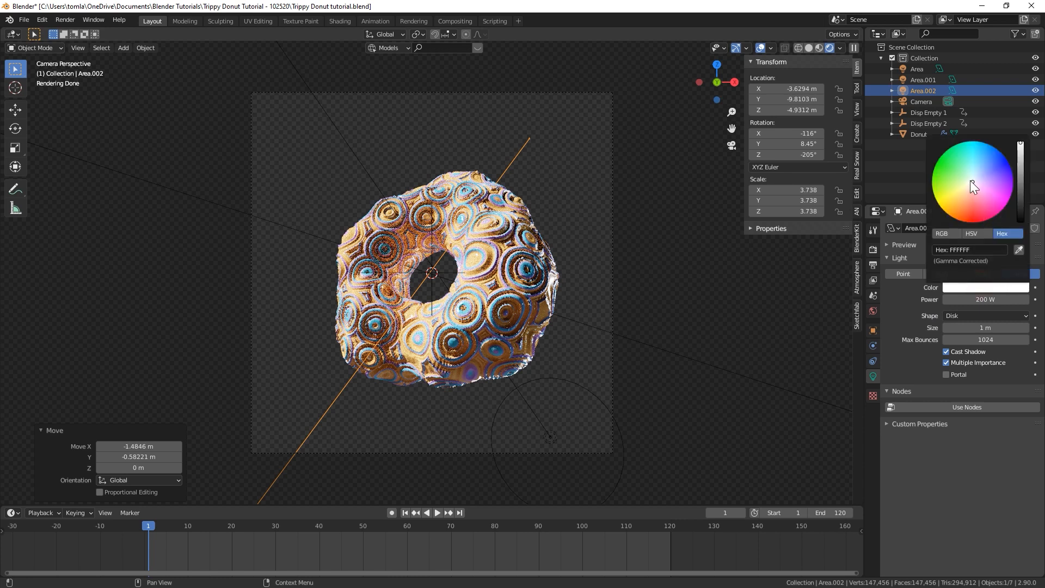
pyautogui.moveTo(962, 190); pyautogui.dragTo(964, 192)
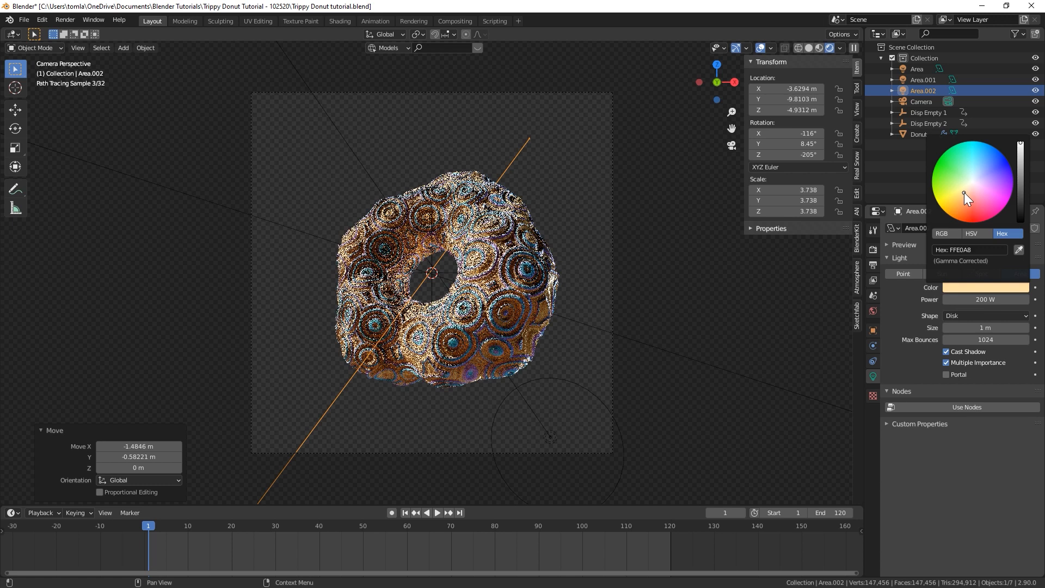
pyautogui.press('z')
pyautogui.moveTo(550, 272); pyautogui.dragTo(522, 278, button='middle')
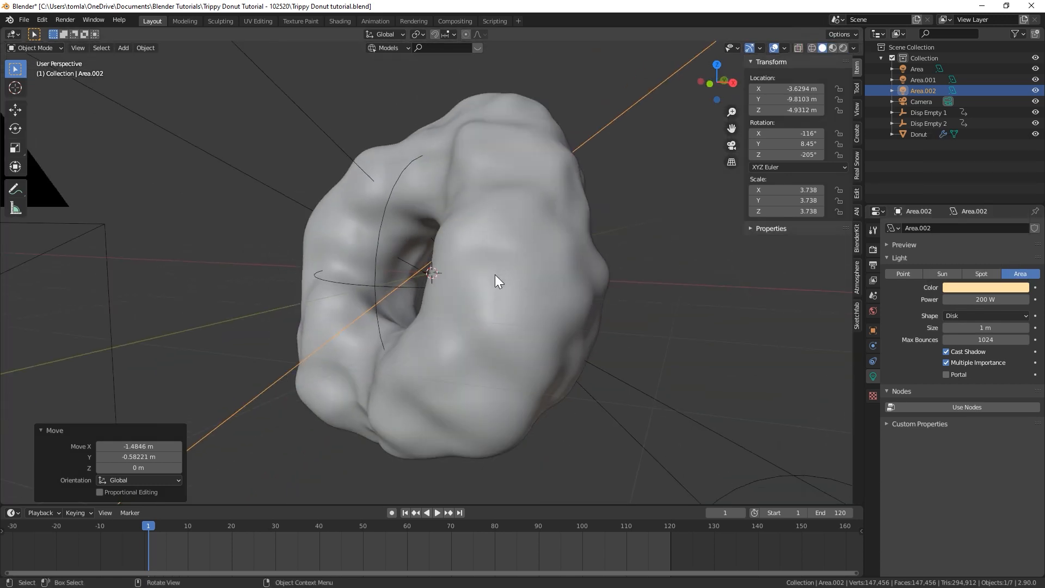
pyautogui.scroll(-5, 495, 274)
pyautogui.hotkey('shift', 'a')
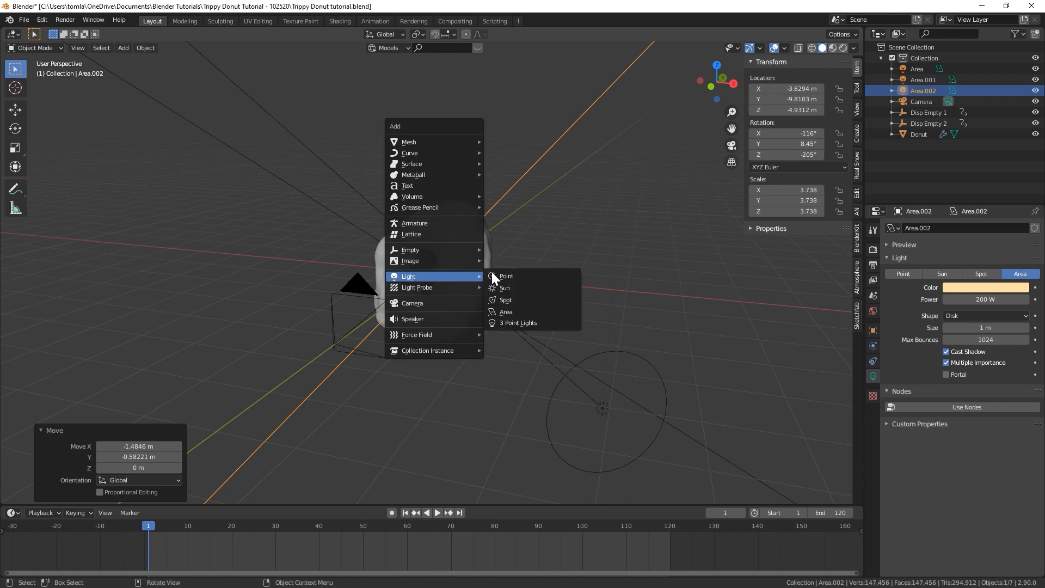
pyautogui.click(357, 285)
pyautogui.press('KP_0')
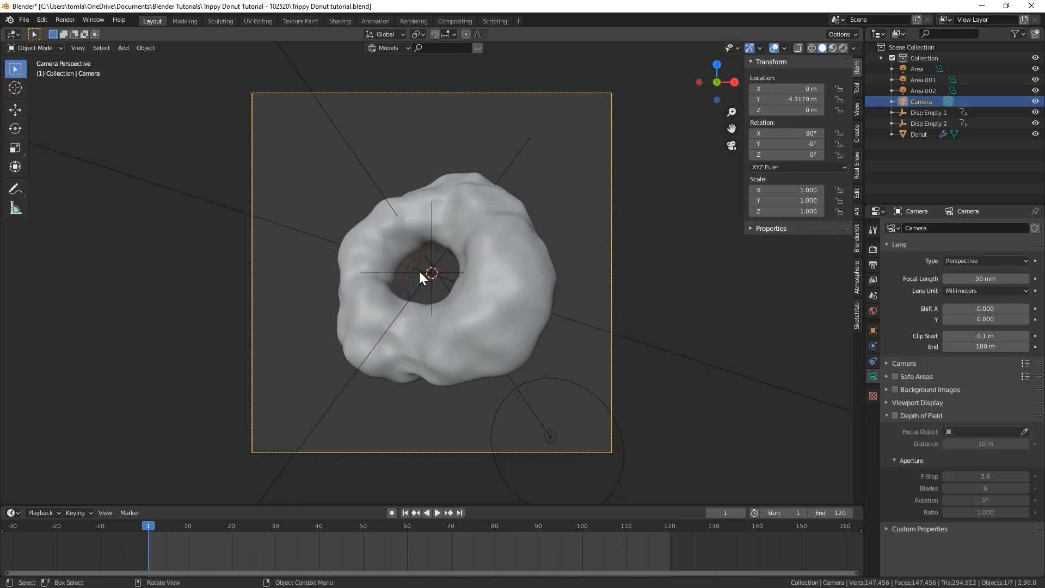
# Add an Arrows empty at the world origin in the donut's centre and scale it up to about 1.99
pyautogui.moveTo(653, 338); pyautogui.dragTo(442, 319, button='middle')
pyautogui.scroll(-4, 563, 341)
pyautogui.hotkey('shift', 'a')
pyautogui.moveTo(442, 315)
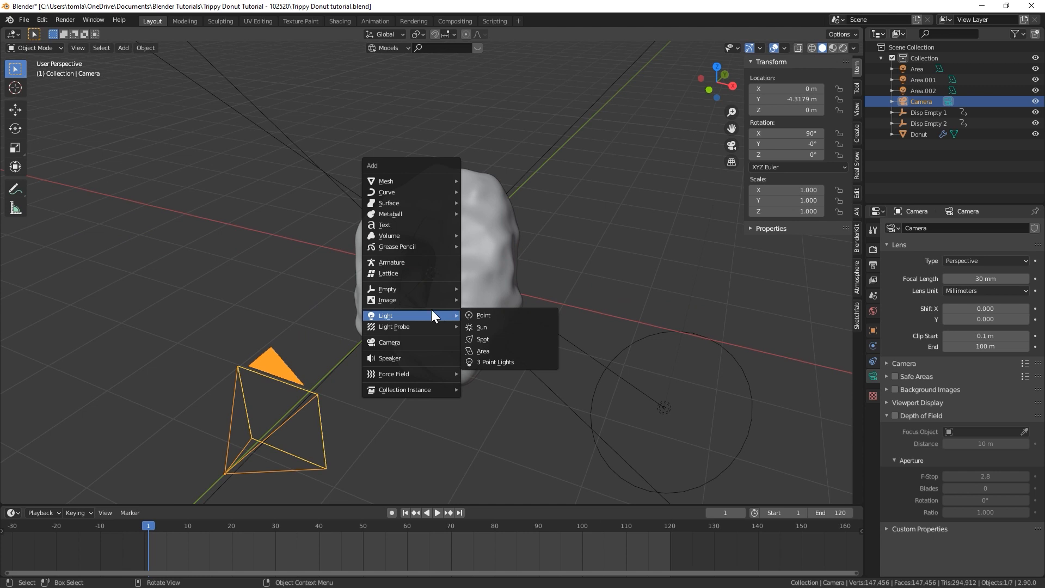
pyautogui.moveTo(406, 291)
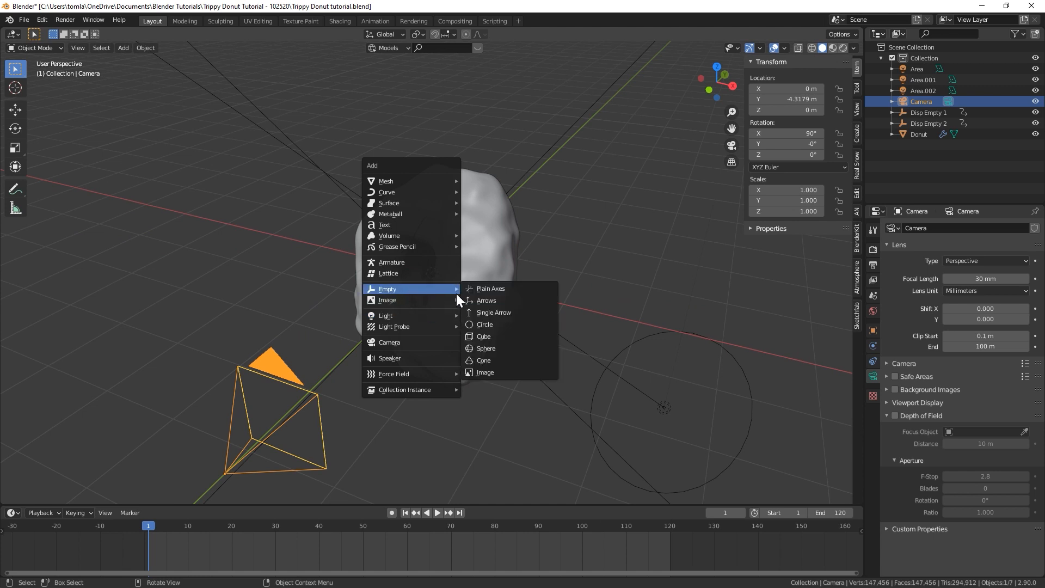
pyautogui.click(507, 301)
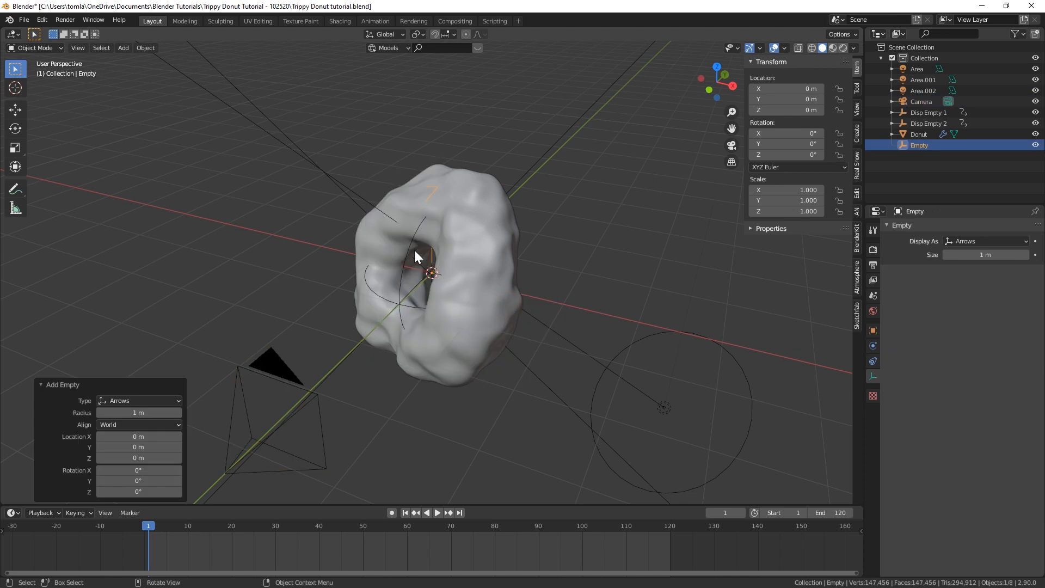
pyautogui.press('s')
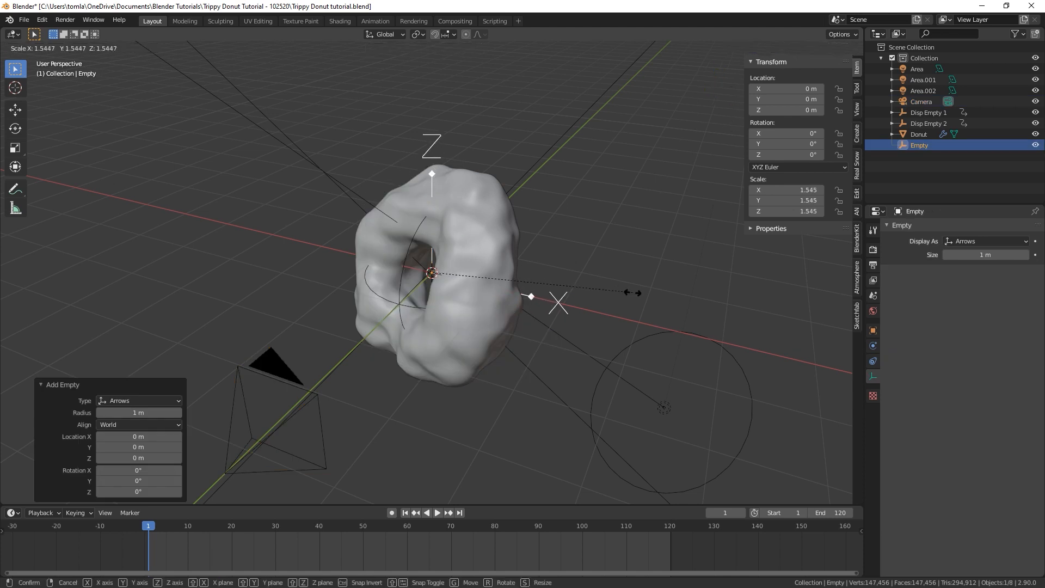
pyautogui.click(686, 306)
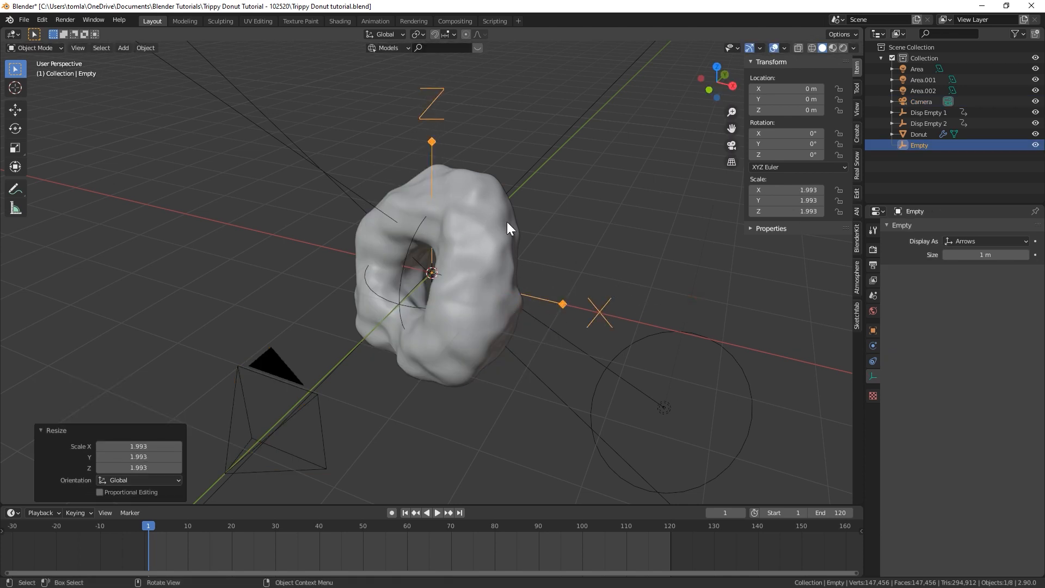
# Rename the new empty as Focus
pyautogui.click(872, 330)
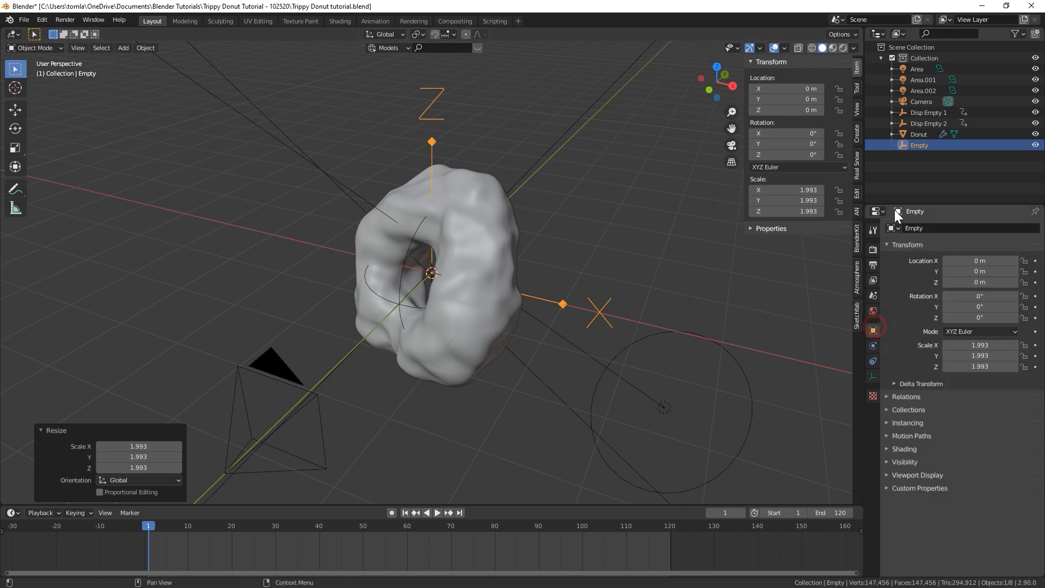
pyautogui.click(917, 227)
pyautogui.write('Focus')
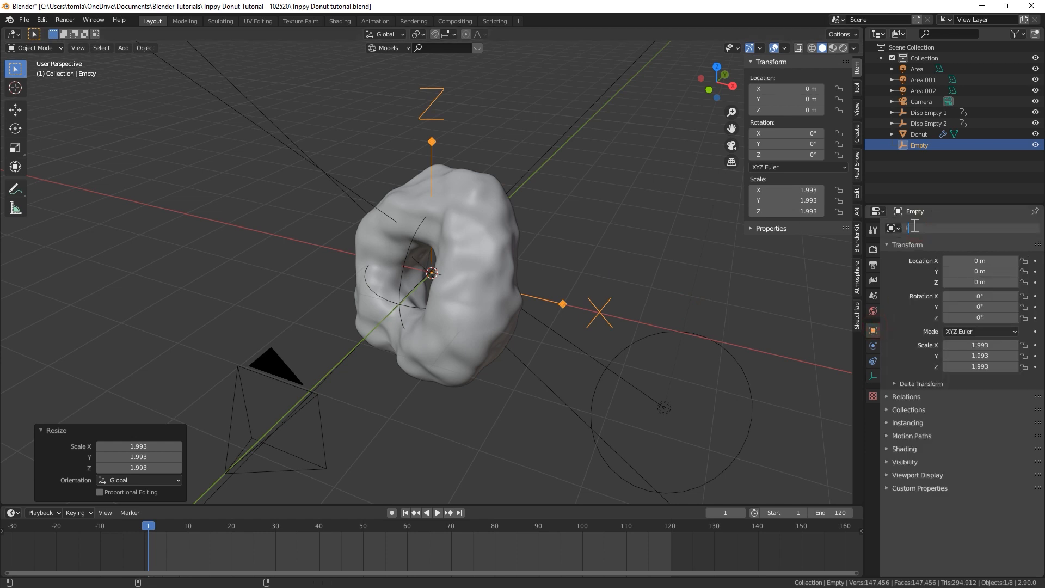
pyautogui.press('Return')
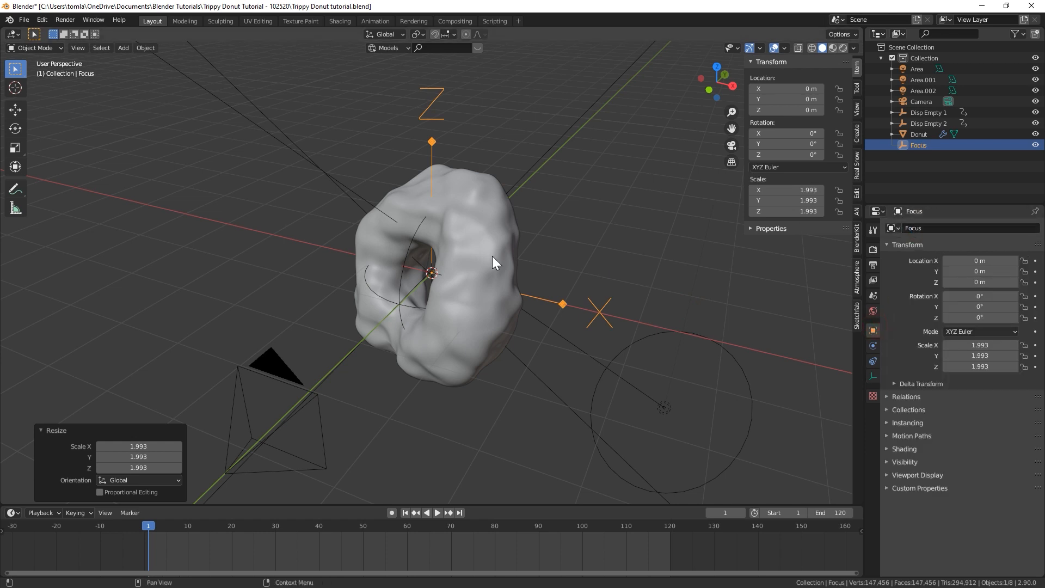
# Enable depth of field on the camera with Focus as its focus object, and preview the render through the camera
pyautogui.click(285, 360)
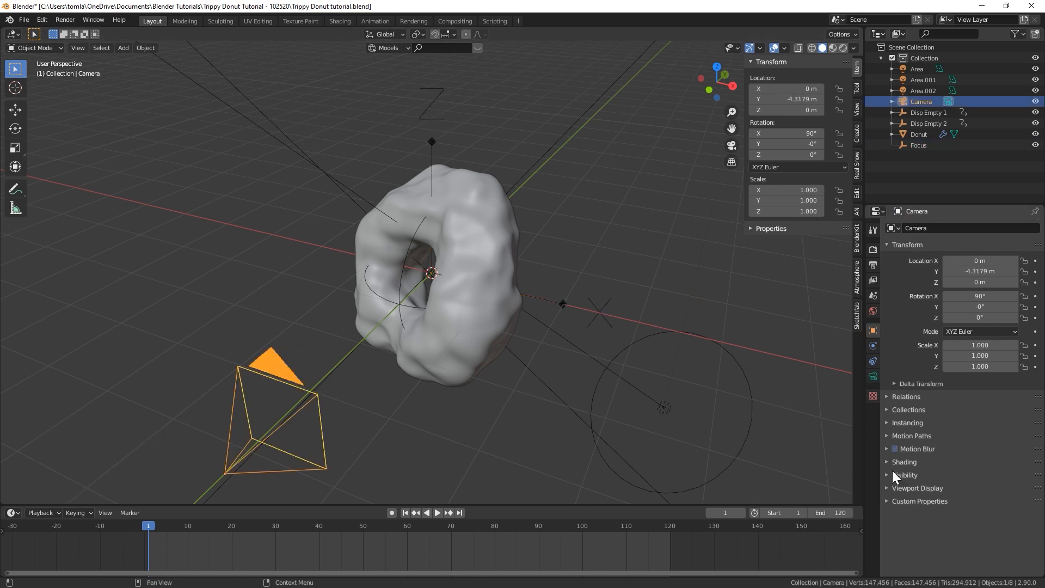
pyautogui.click(872, 376)
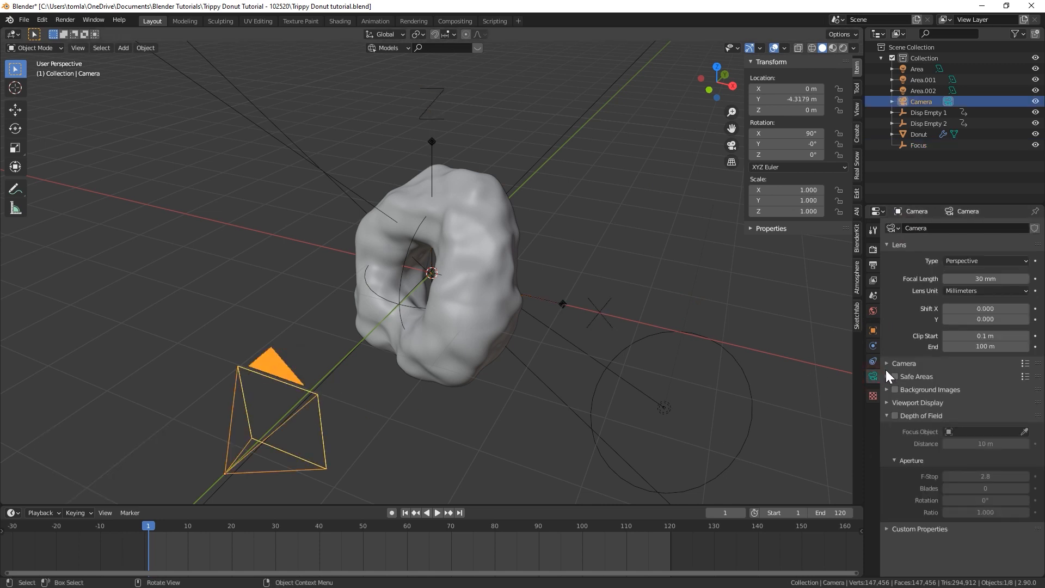
pyautogui.click(894, 416)
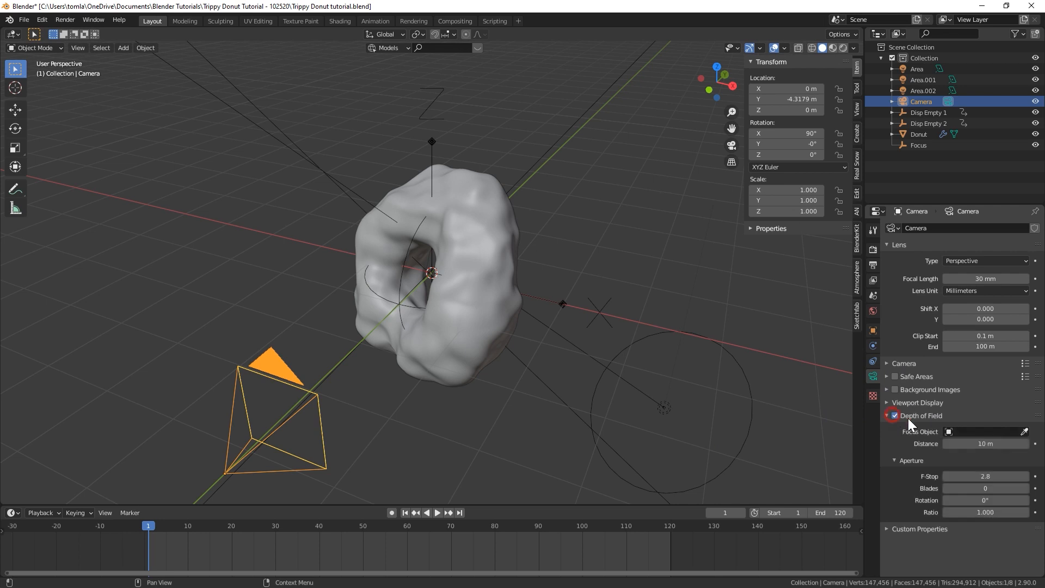
pyautogui.click(962, 431)
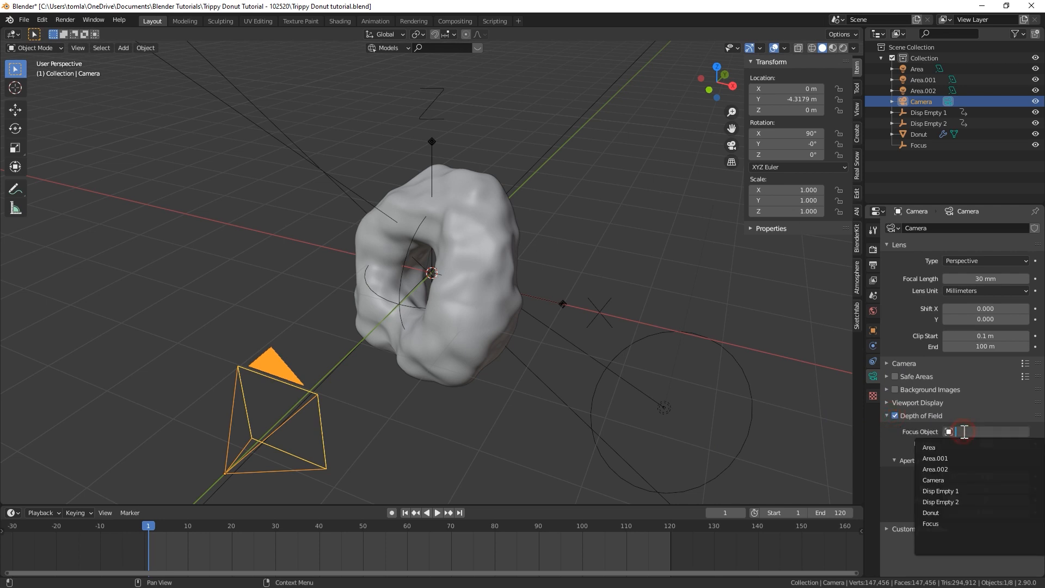
pyautogui.click(946, 523)
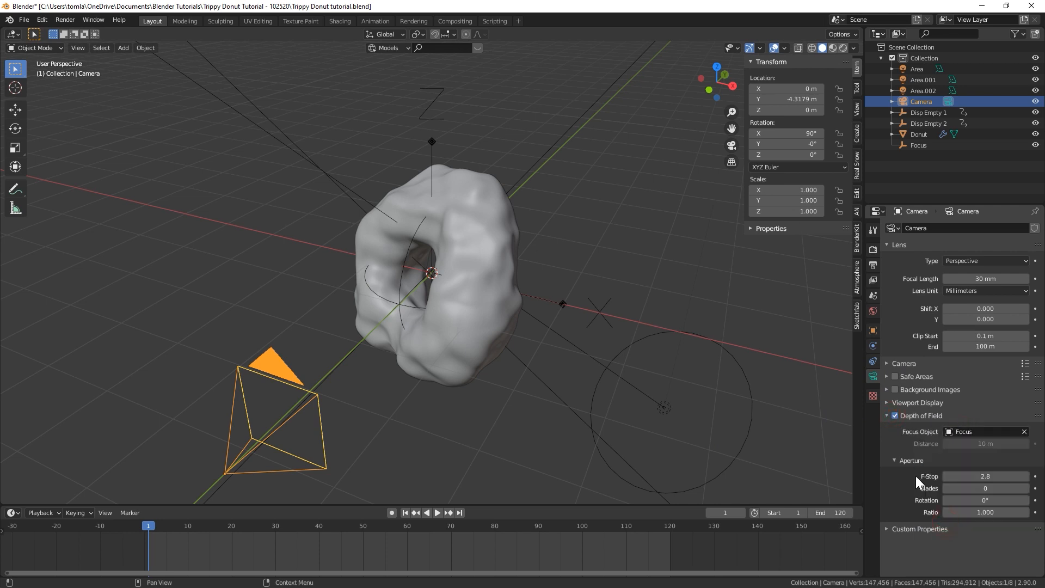
pyautogui.press('KP_0')
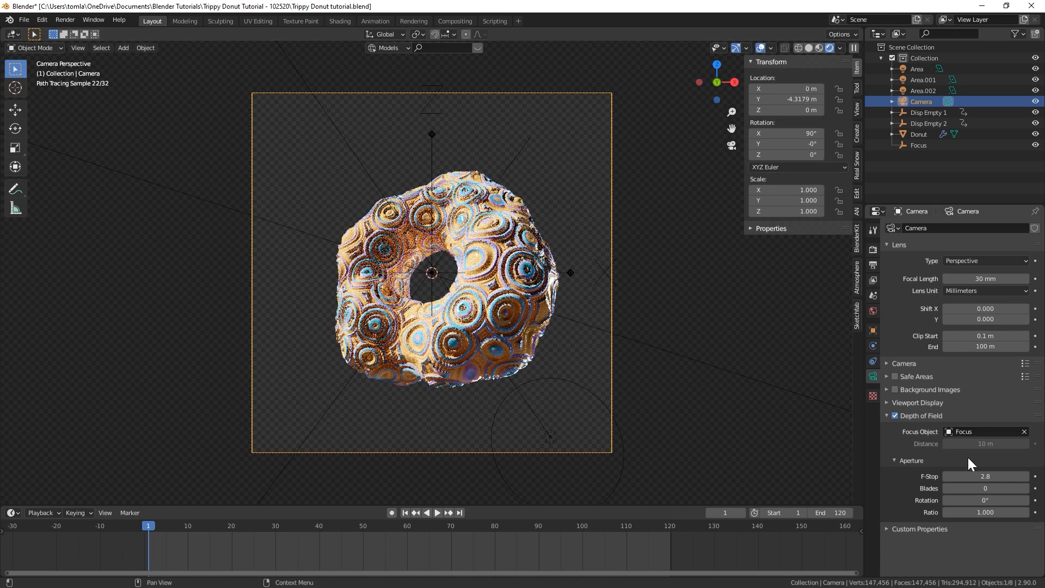
pyautogui.click(431, 136)
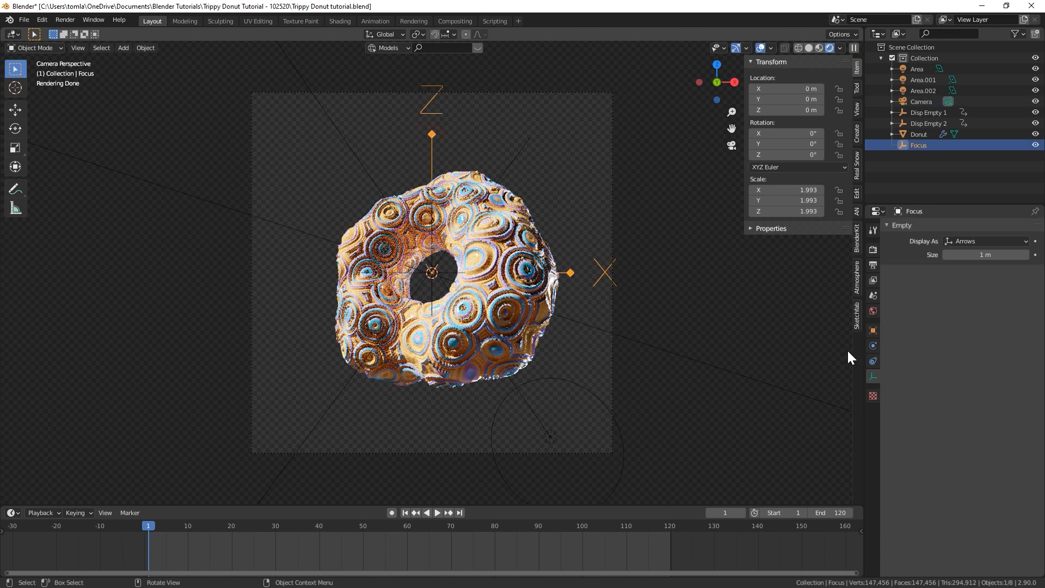
pyautogui.click(612, 306)
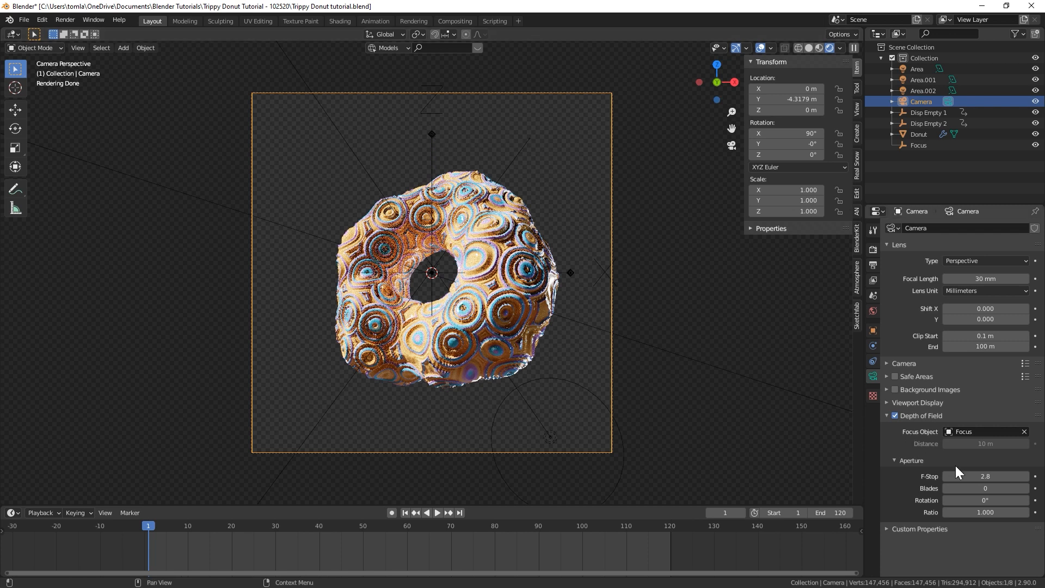
pyautogui.click(432, 135)
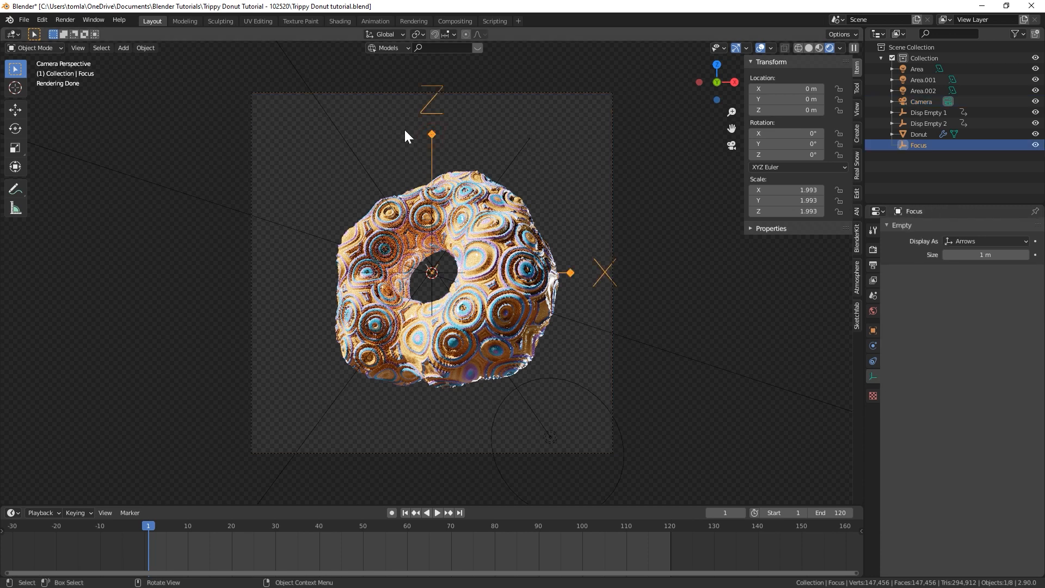
pyautogui.press('g')
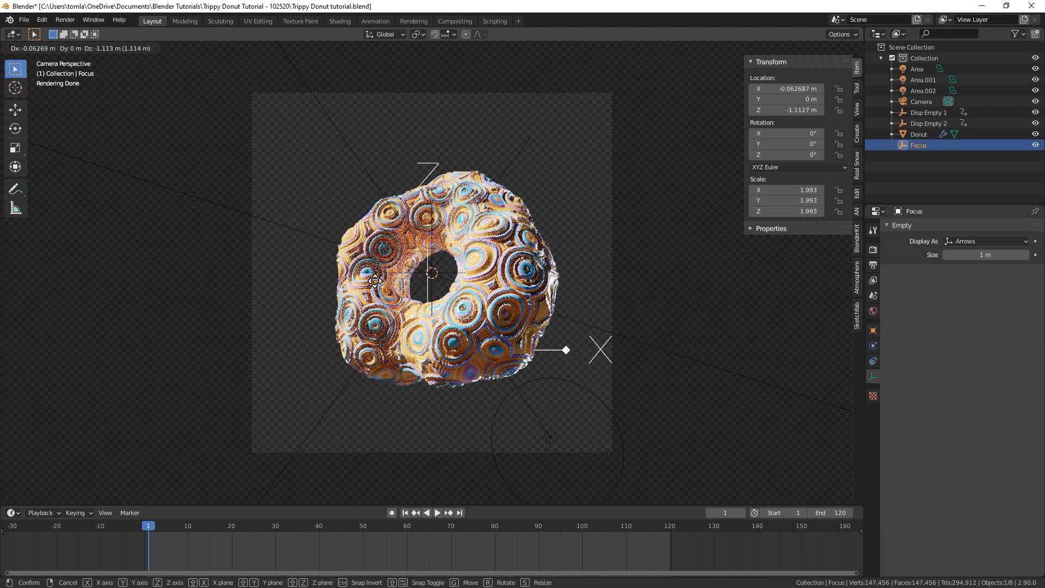
pyautogui.press('Escape')
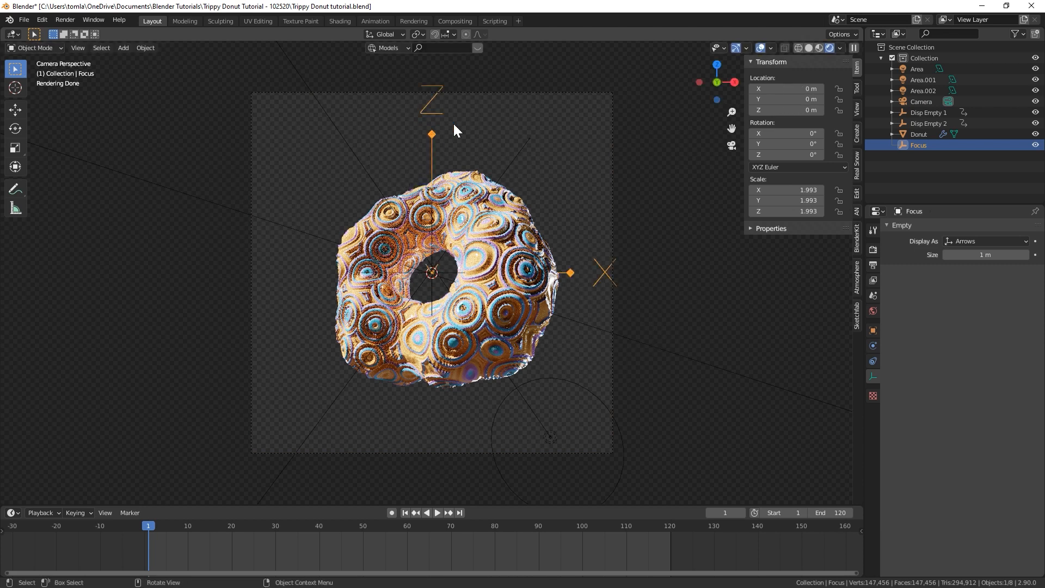
# Set the camera's depth of field F-Stop to 0.2
pyautogui.click(530, 93)
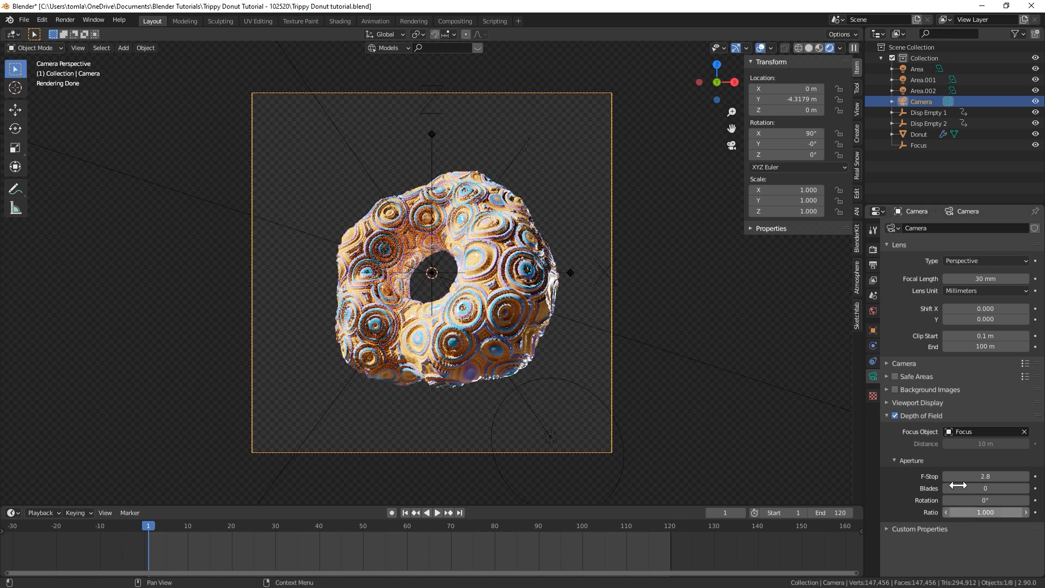
pyautogui.click(979, 478)
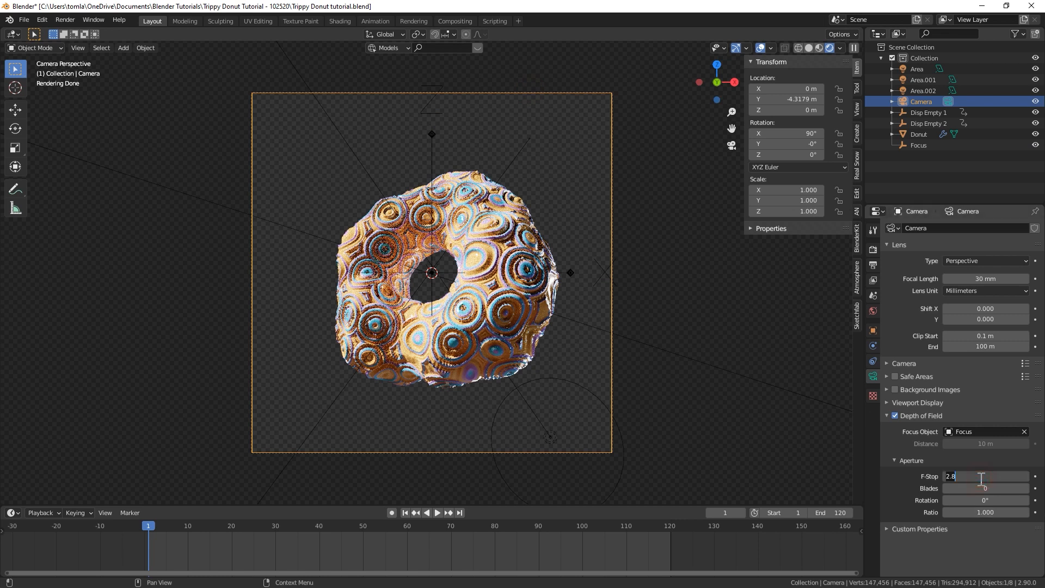
pyautogui.write('0.2')
pyautogui.press('Return')
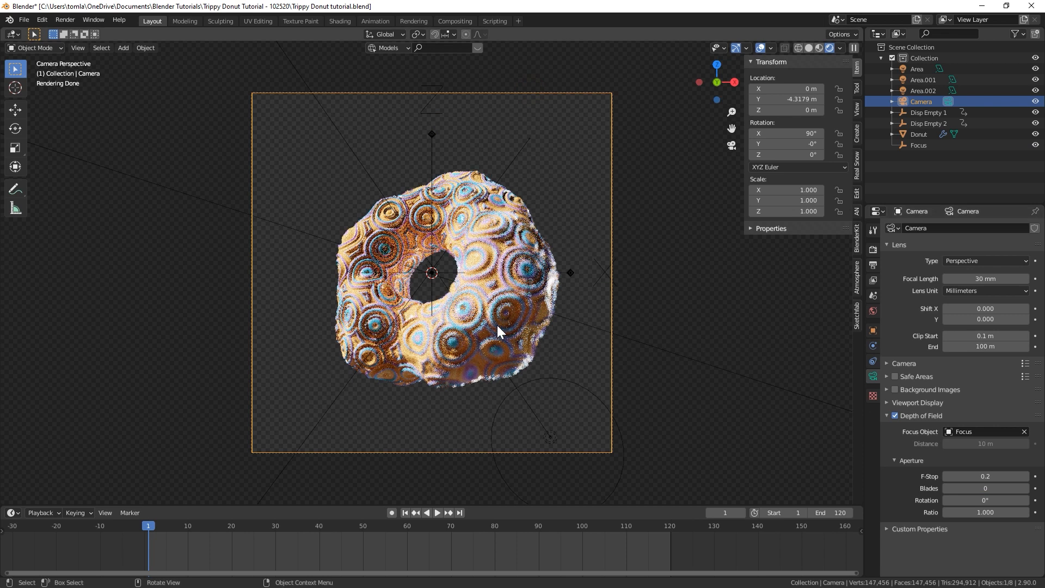
# Raise the Focus empty into the upper part of the donut, to about Y 0.02 m, Z 0.97 m, working in wireframe
pyautogui.click(433, 139)
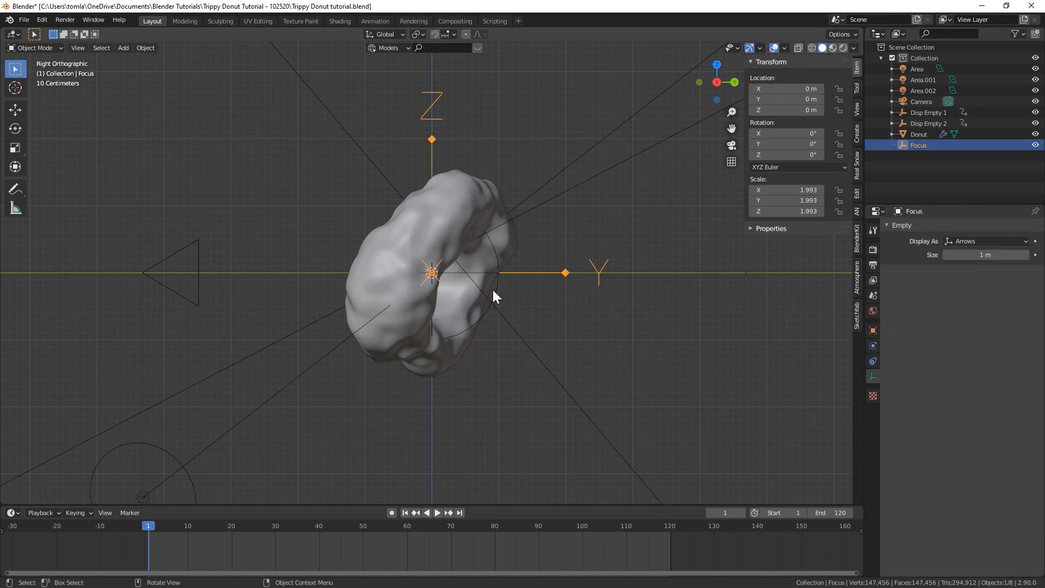
pyautogui.hotkey('shift', 'z')
pyautogui.moveTo(470, 316); pyautogui.dragTo(489, 303, button='middle')
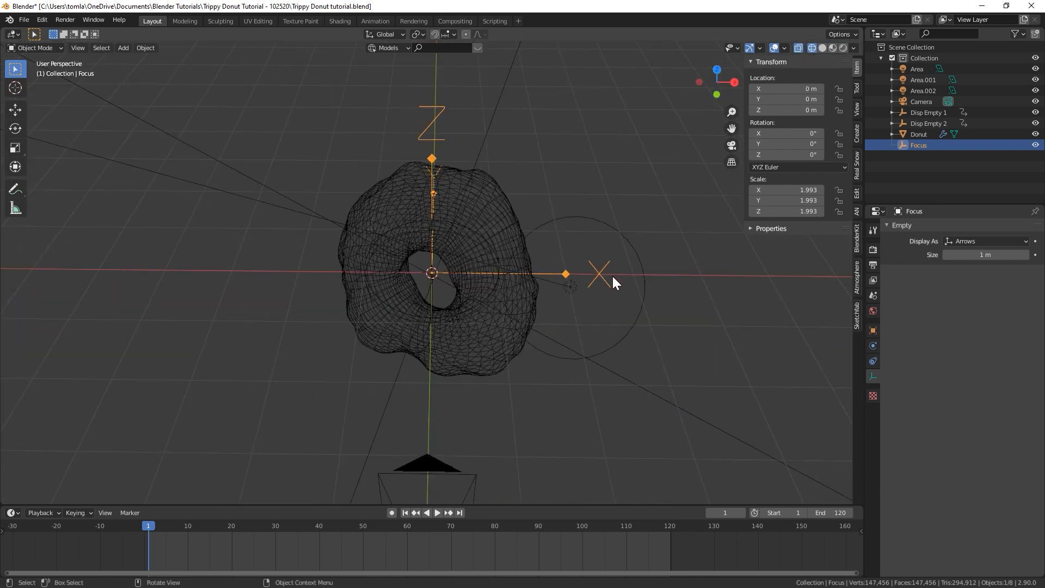
pyautogui.press('g')
pyautogui.press('z')
pyautogui.click(579, 239)
pyautogui.press('KP_3')
pyautogui.press('g')
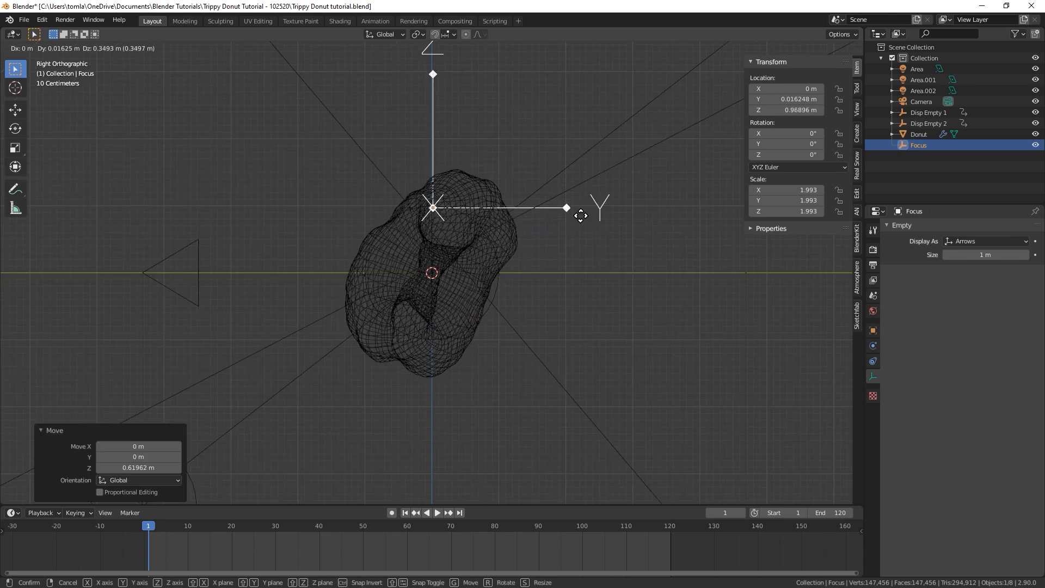
pyautogui.click(580, 216)
# Move the Focus empty to about X -0.55 m, Y -0.12 m, Z 0.47 m and return to the camera view
pyautogui.moveTo(580, 215); pyautogui.dragTo(477, 271, button='middle')
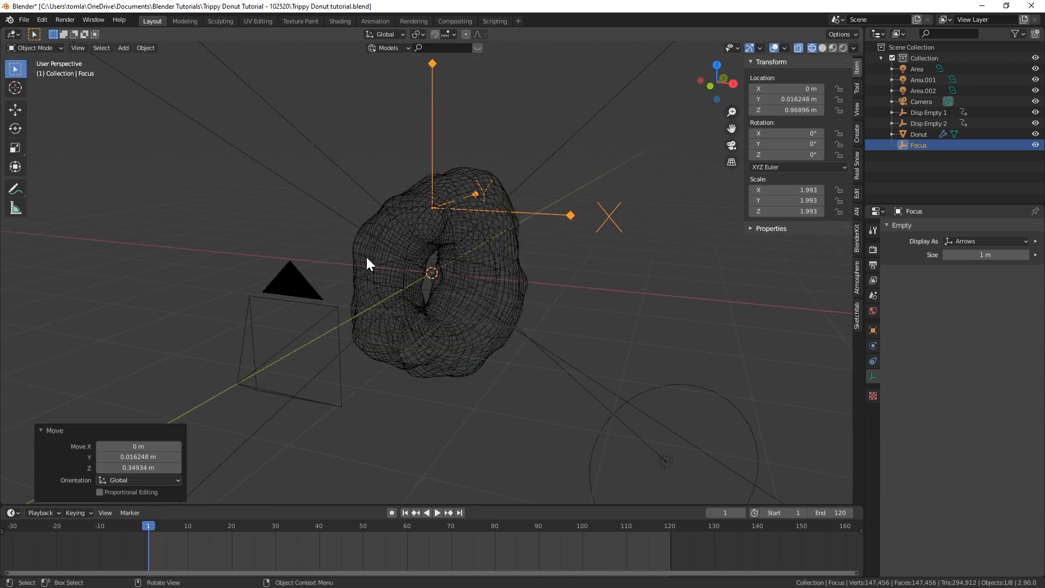
pyautogui.moveTo(367, 257); pyautogui.dragTo(429, 250, button='middle')
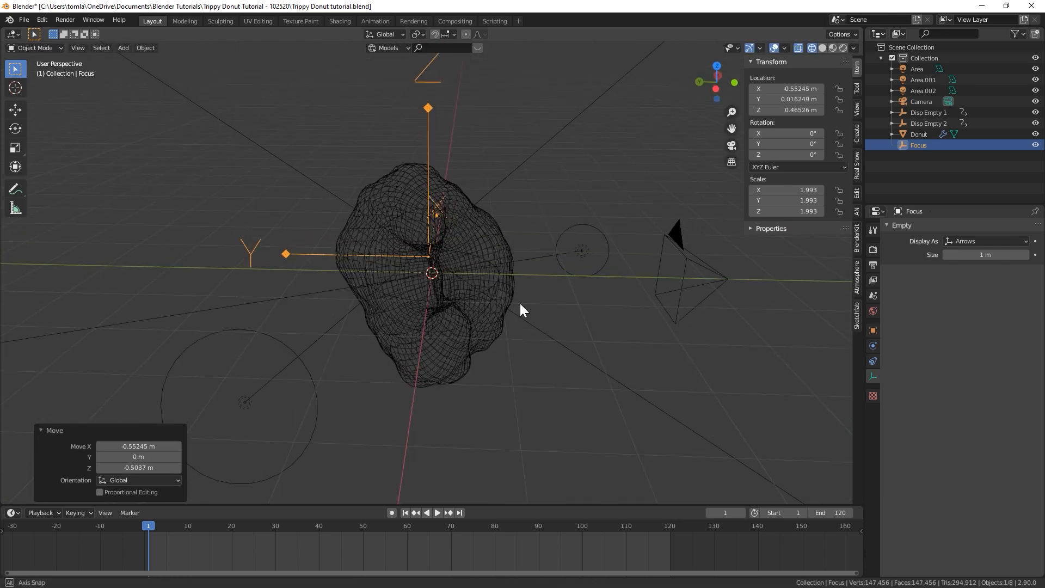
pyautogui.moveTo(520, 303); pyautogui.dragTo(493, 299, button='middle')
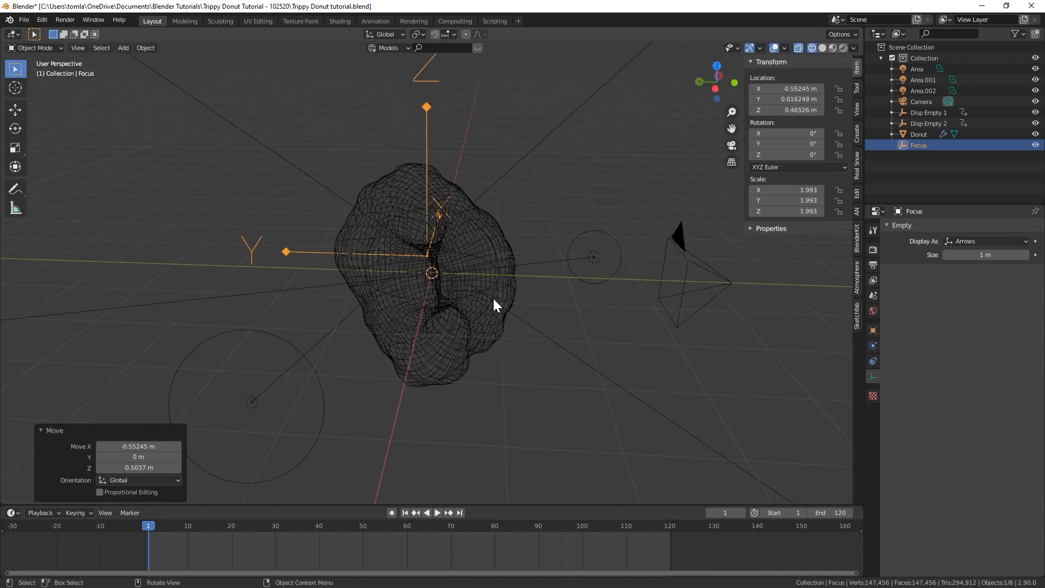
pyautogui.press('g')
pyautogui.press('y')
pyautogui.click(501, 295)
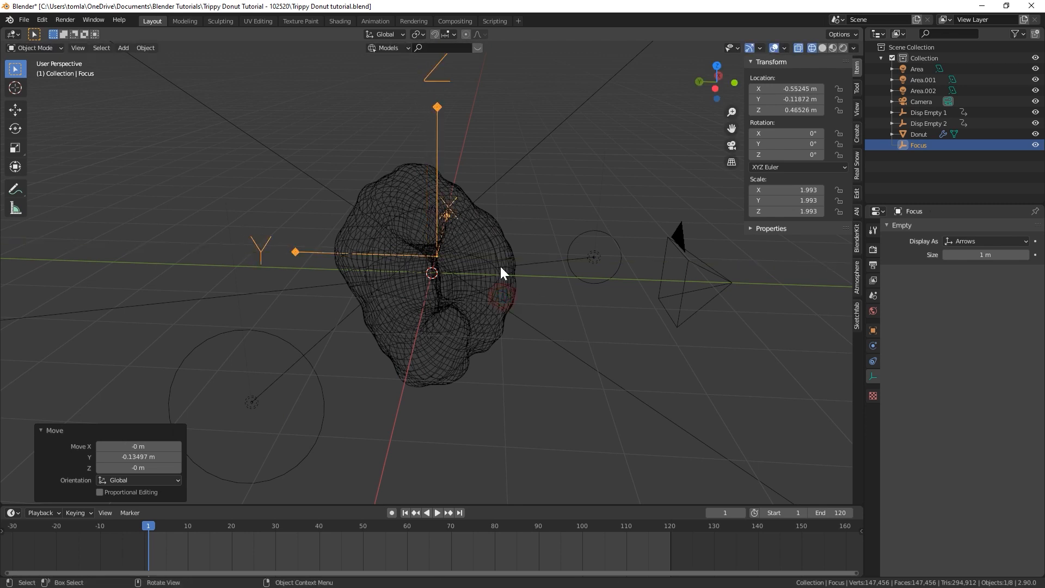
pyautogui.press('KP_0')
pyautogui.click(614, 99)
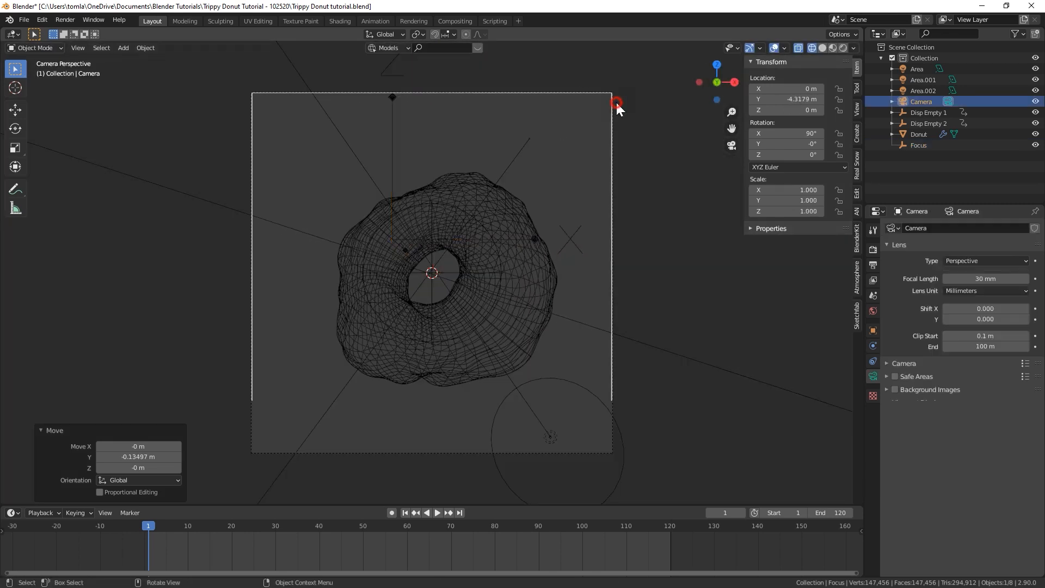
pyautogui.click(398, 118)
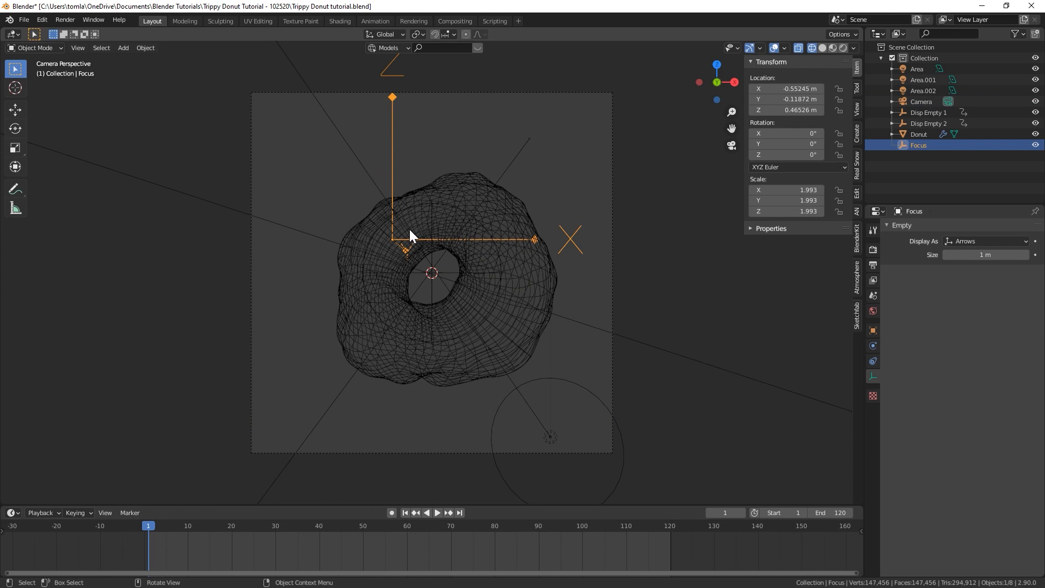
pyautogui.press('g')
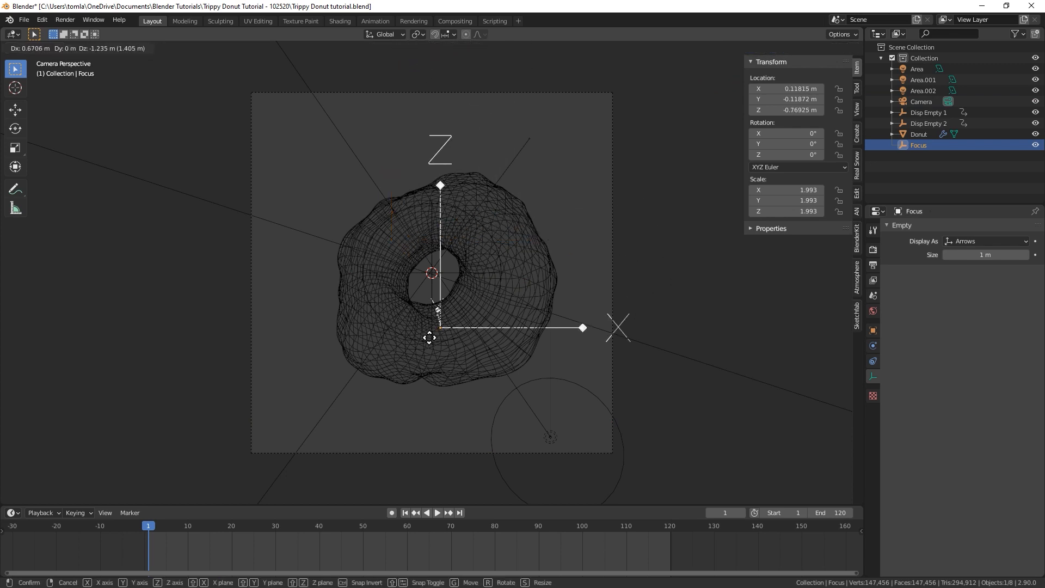
pyautogui.rightClick(403, 277)
# Switch the camera view to rendered shading to check the depth of field, and select the Focus empty
pyautogui.click(611, 104)
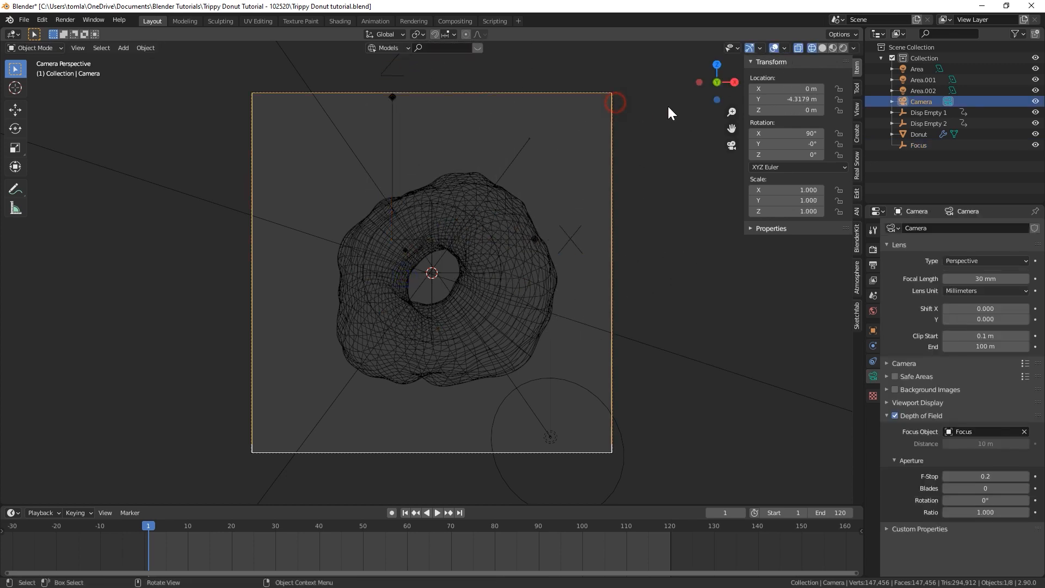
pyautogui.click(844, 47)
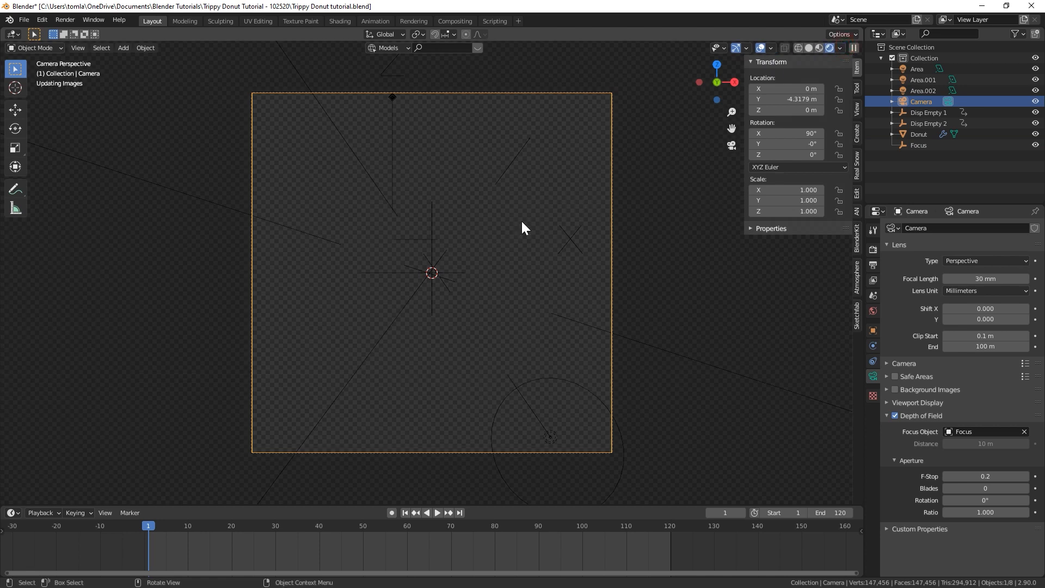
pyautogui.click(394, 166)
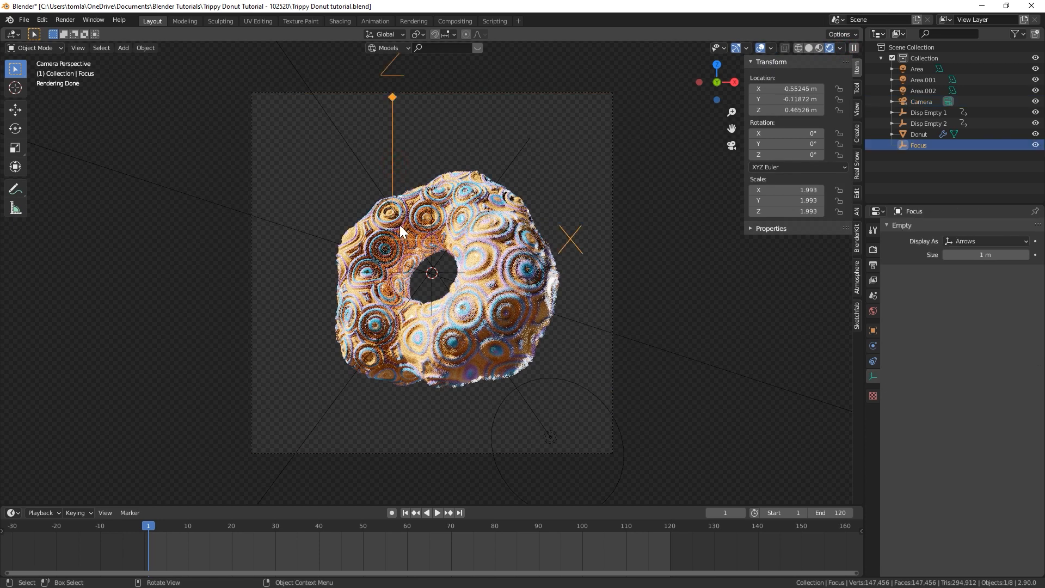
# Move the Focus empty to about X 0.58 m, Y -1.27 m, Z -0.59 m and return to solid shading
pyautogui.press('g')
pyautogui.press('y')
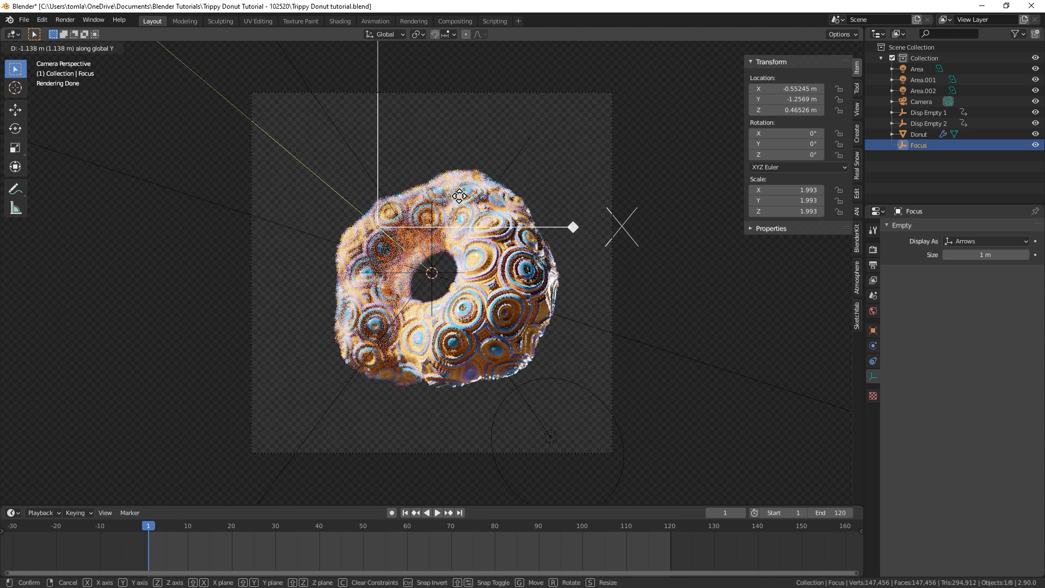
pyautogui.click(459, 196)
pyautogui.press('g')
pyautogui.press('z')
pyautogui.click(431, 238)
pyautogui.press('g')
pyautogui.click(536, 247)
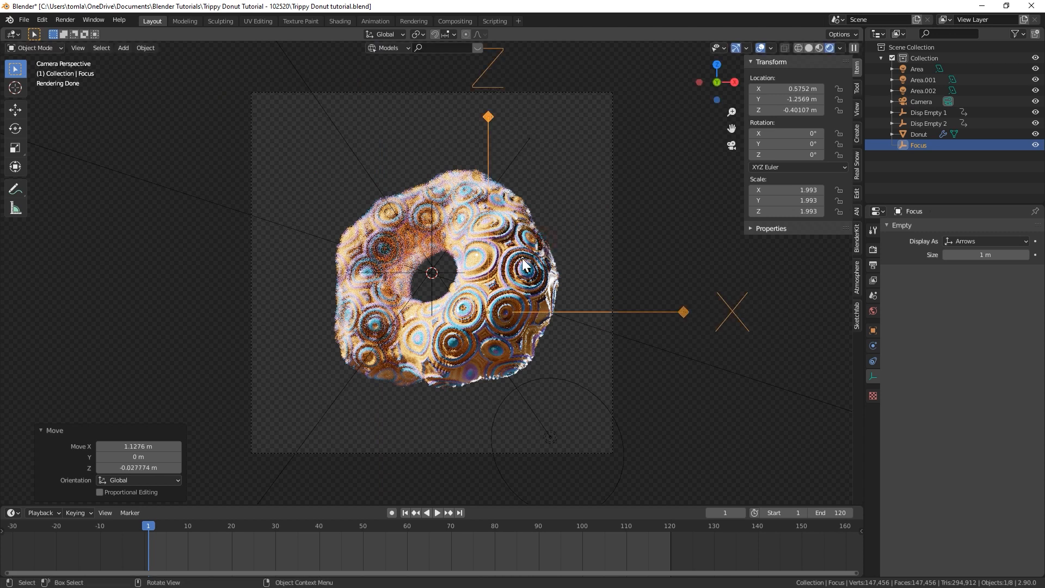
pyautogui.click(809, 48)
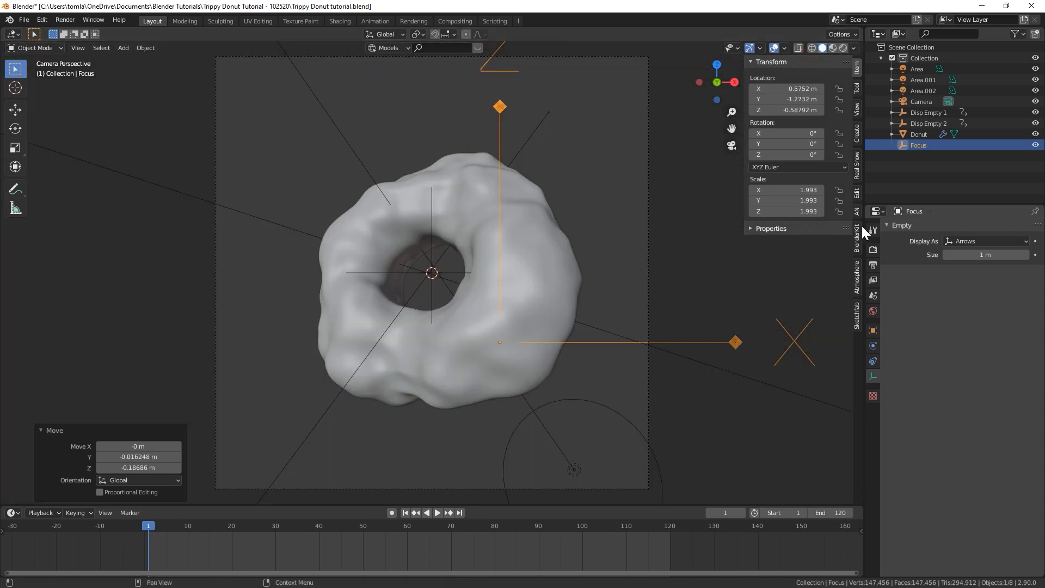
# Save the file, render a still image of frame 1 and close the render window
pyautogui.click(873, 249)
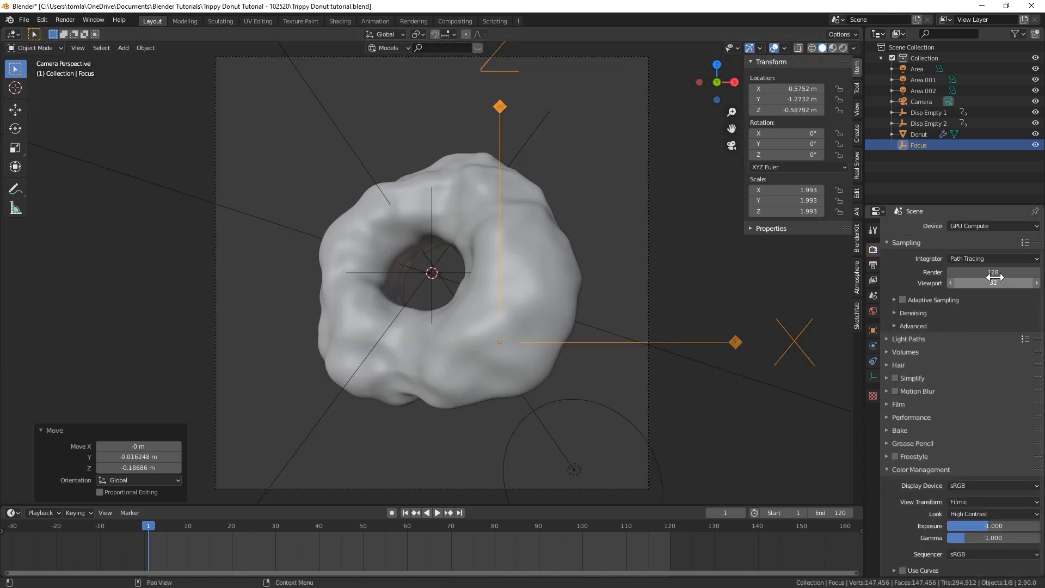
pyautogui.hotkey('ctrl', 's')
pyautogui.click(65, 20)
pyautogui.click(82, 69)
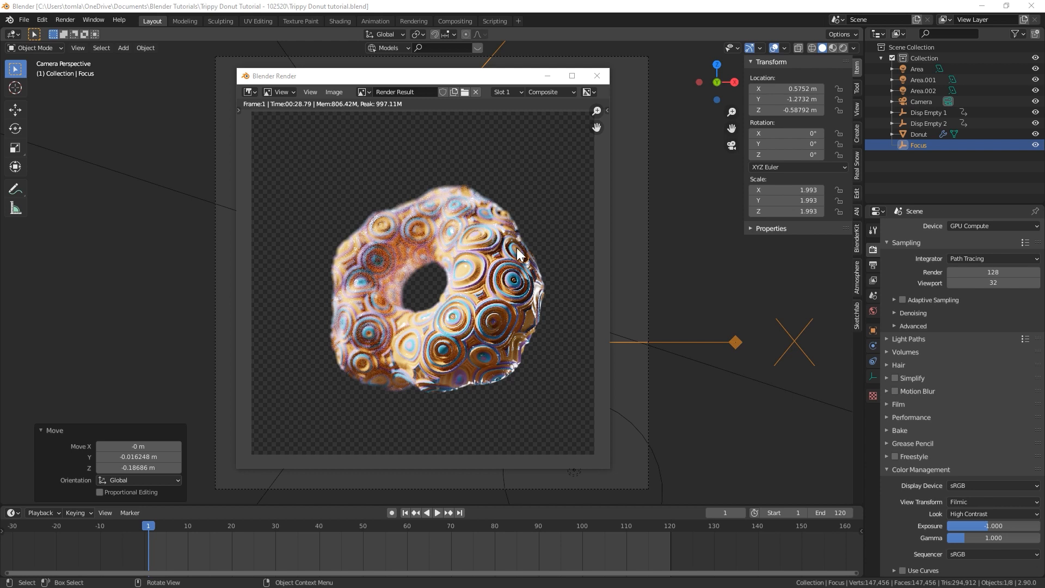
pyautogui.click(594, 85)
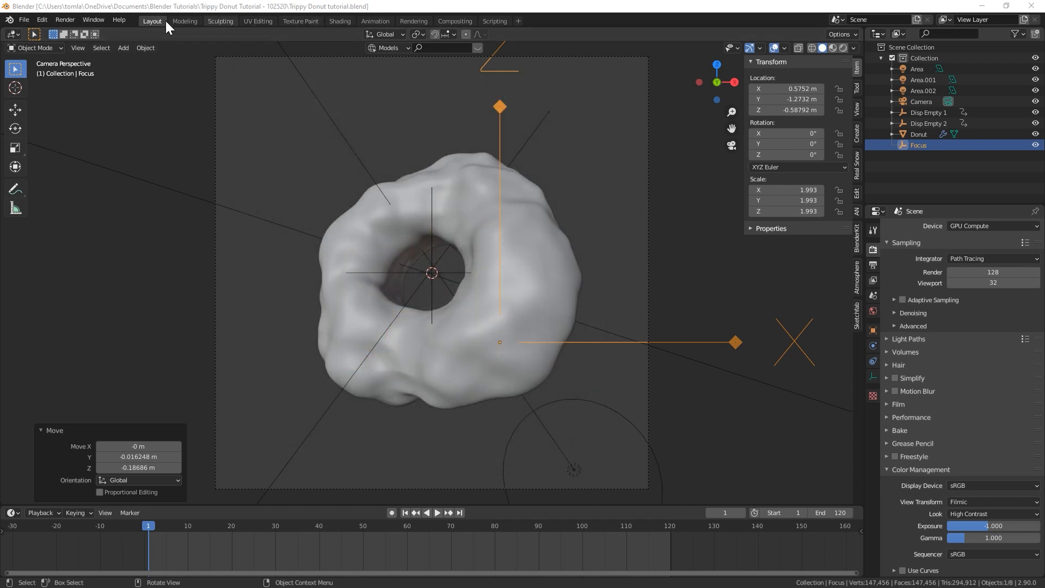
# Rotate the world's HDRI environment to 336° about Z with its Mapping node in the Shading workspace
pyautogui.click(335, 21)
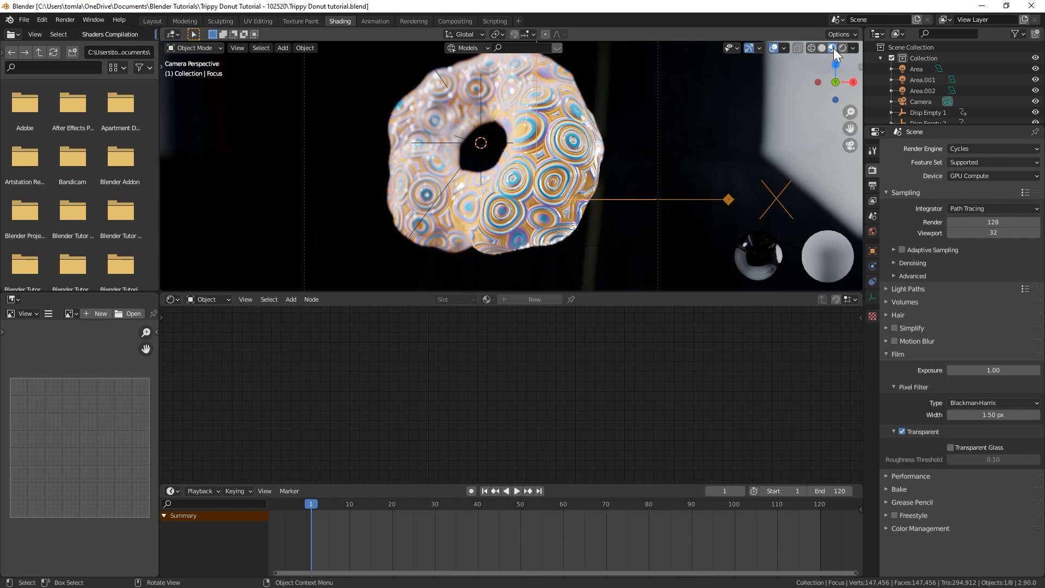
pyautogui.click(201, 301)
pyautogui.click(220, 321)
pyautogui.moveTo(528, 371); pyautogui.dragTo(299, 352, button='middle')
pyautogui.moveTo(326, 433); pyautogui.dragTo(396, 406)
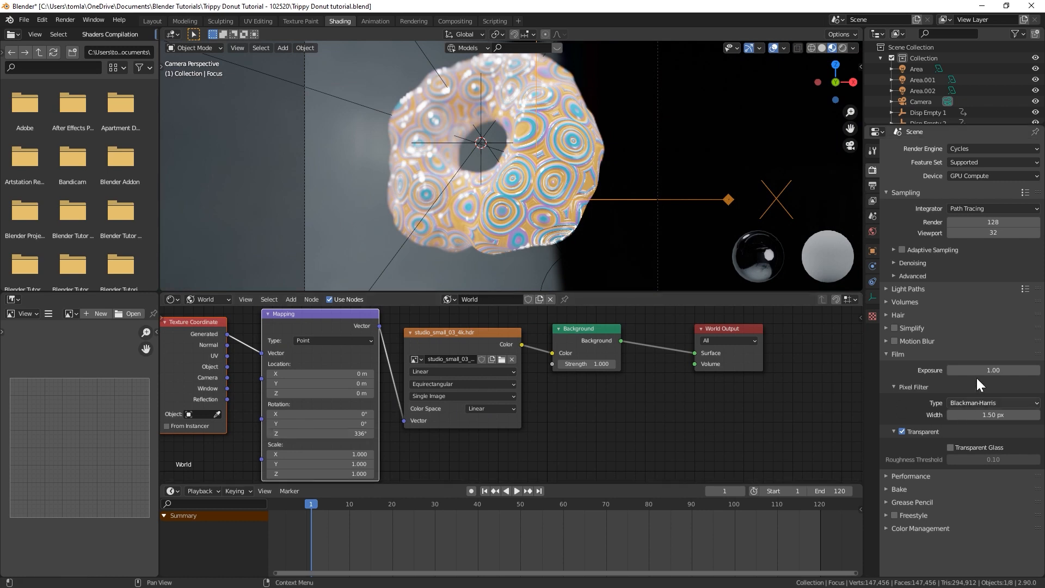
# Set the Color Management exposure to -1.25
pyautogui.click(919, 527)
pyautogui.scroll(-3, 927, 520)
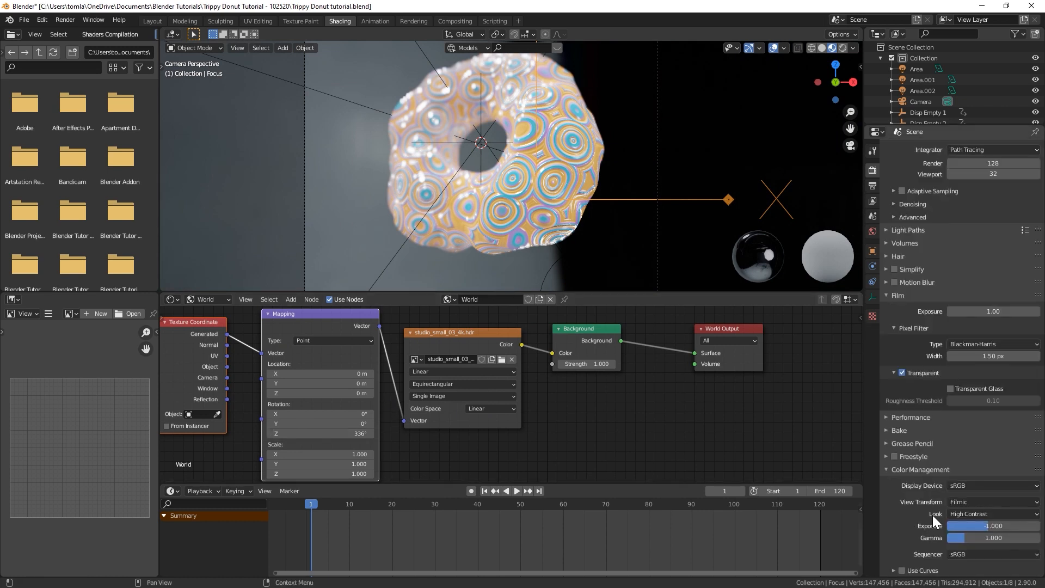
pyautogui.click(1000, 524)
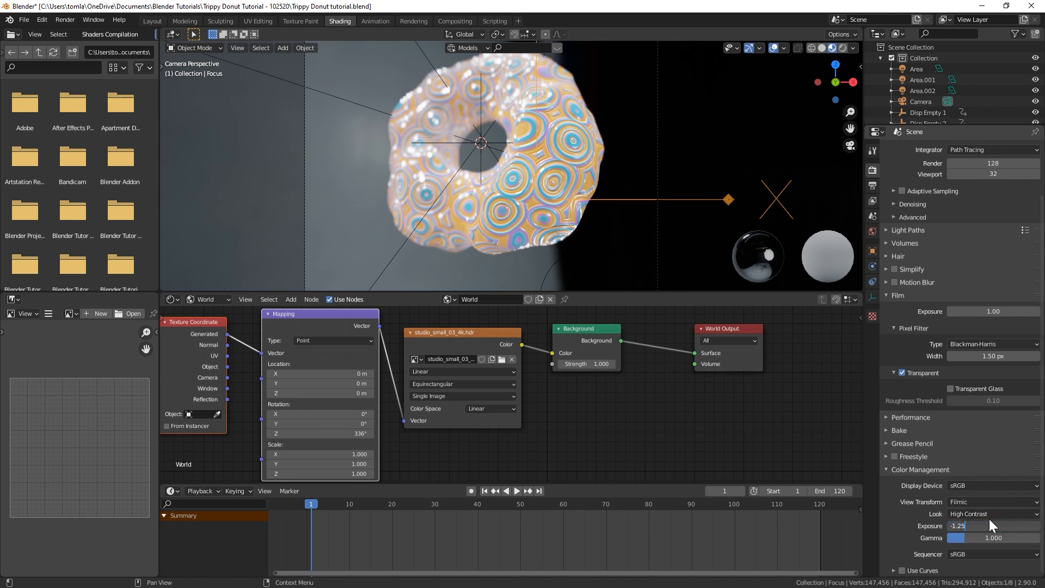
pyautogui.write('-1.25')
pyautogui.press('Return')
# Return to the Layout workspace, deselect everything in rendered shading and set the Color Management exposure to -1.1
pyautogui.click(152, 21)
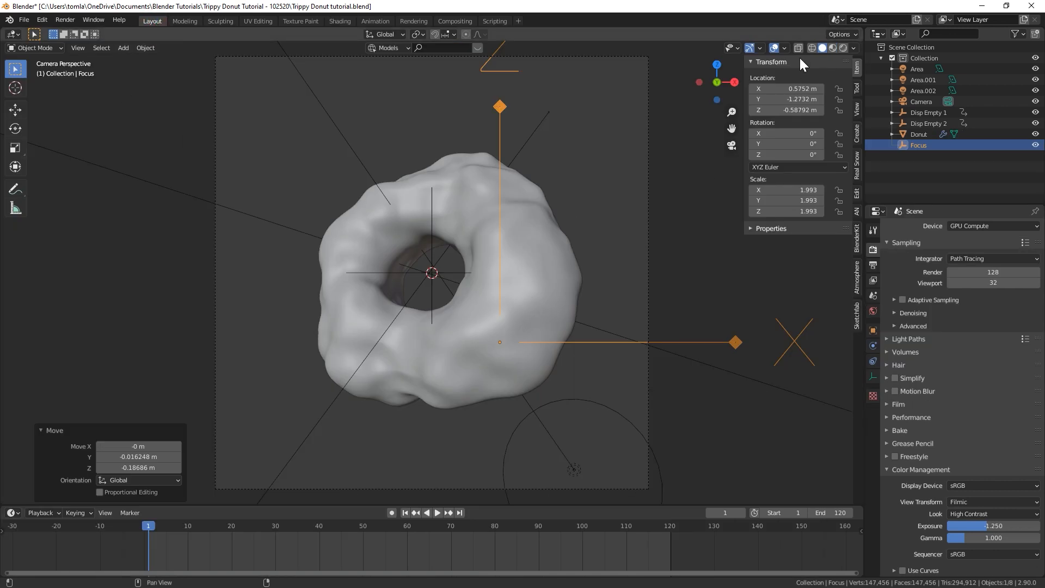
pyautogui.click(842, 47)
pyautogui.hotkey('alt', 'a')
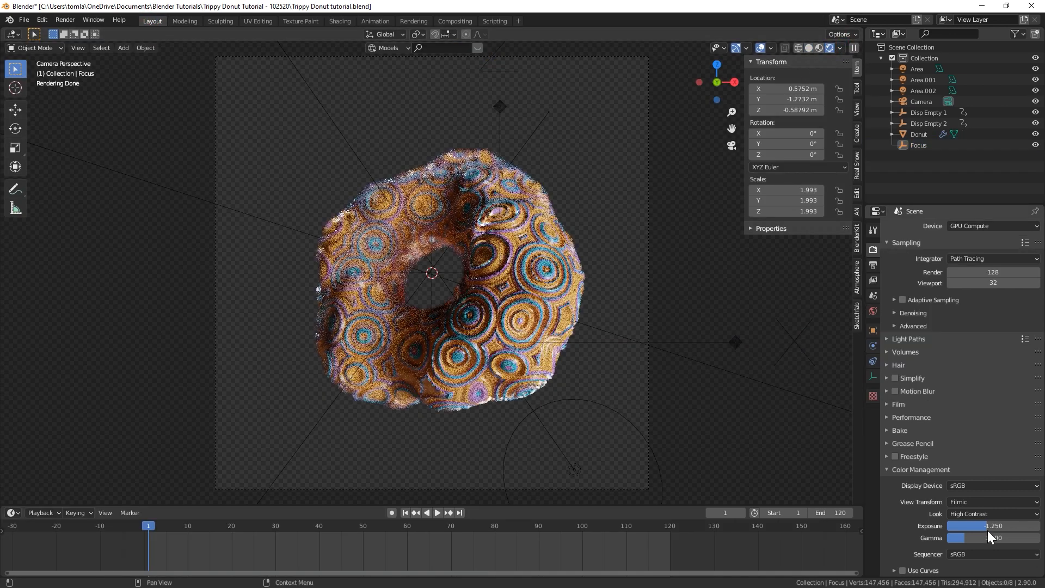
pyautogui.click(999, 525)
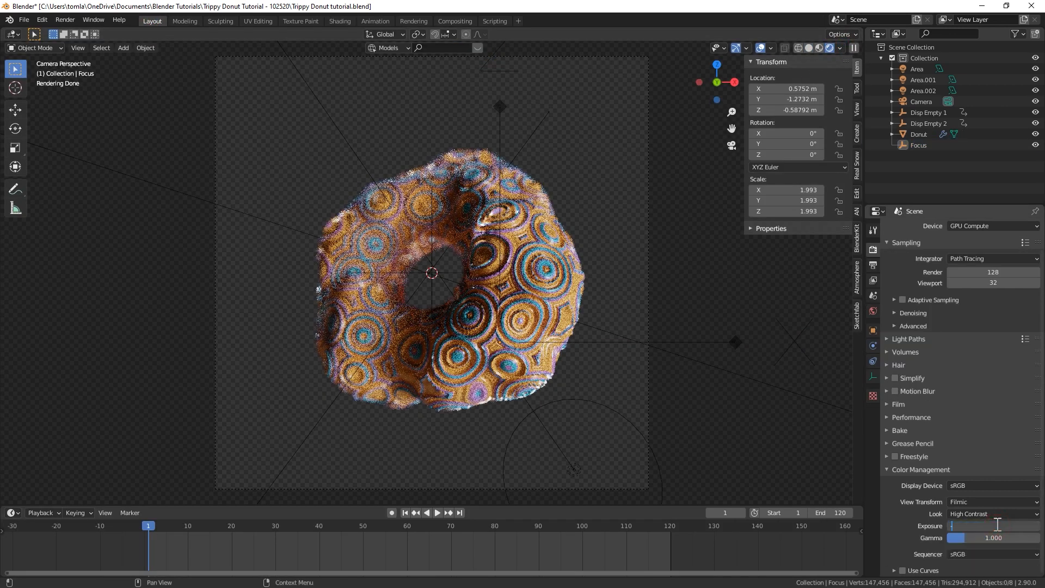
pyautogui.press('Return')
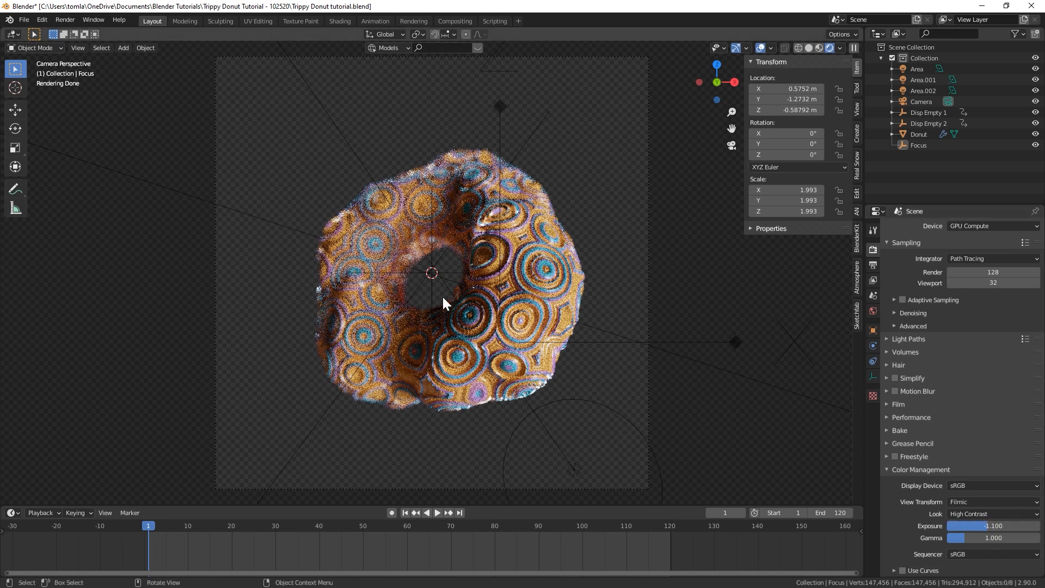
# Set the power of the white Area light to 1000 W
pyautogui.click(562, 466)
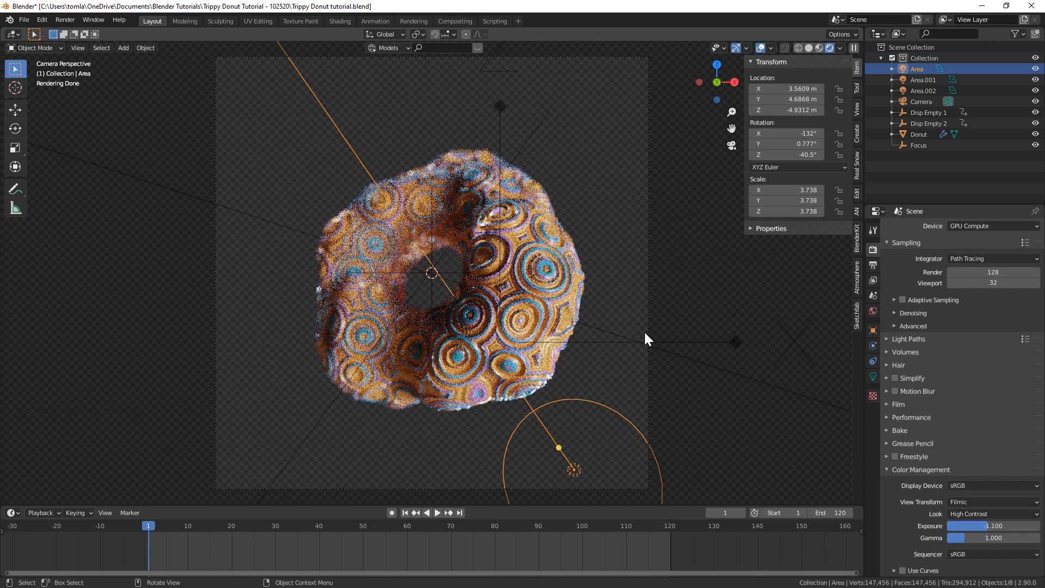
pyautogui.click(873, 377)
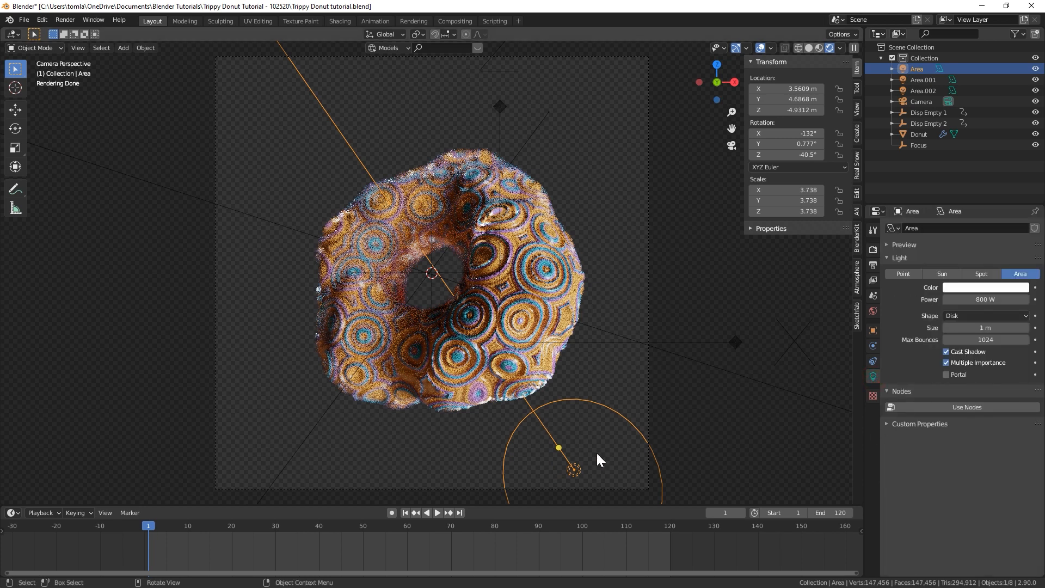
pyautogui.click(983, 300)
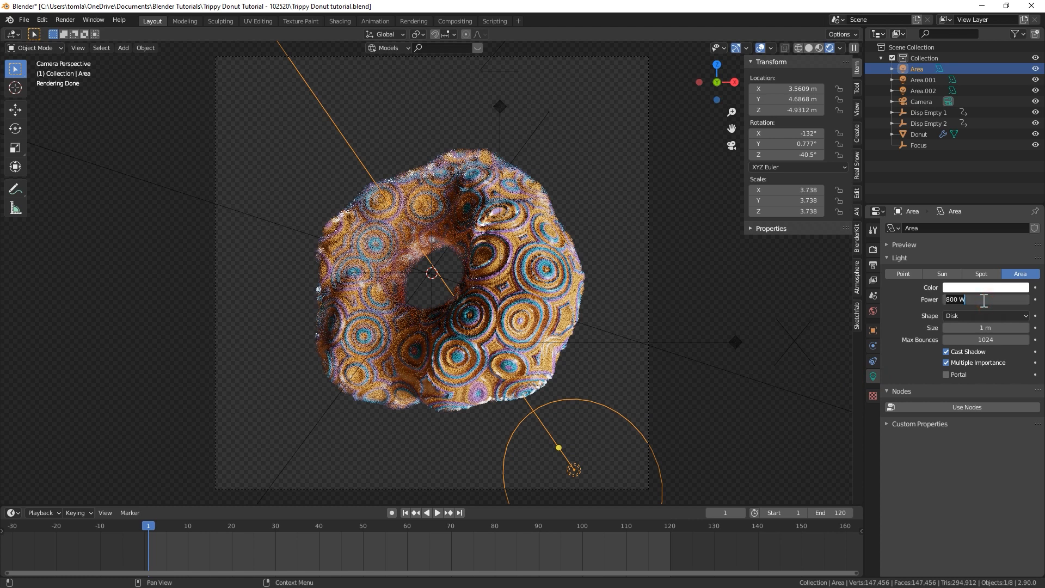
pyautogui.write('1000')
pyautogui.press('Return')
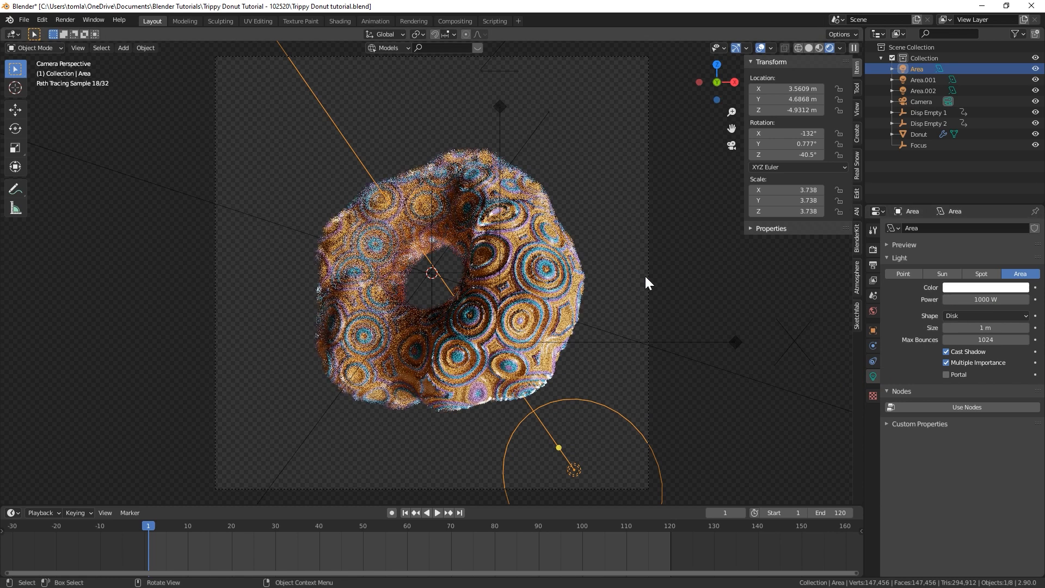
# Set the power of the blue Area.001 light to 750 W, working in solid shading
pyautogui.click(202, 205)
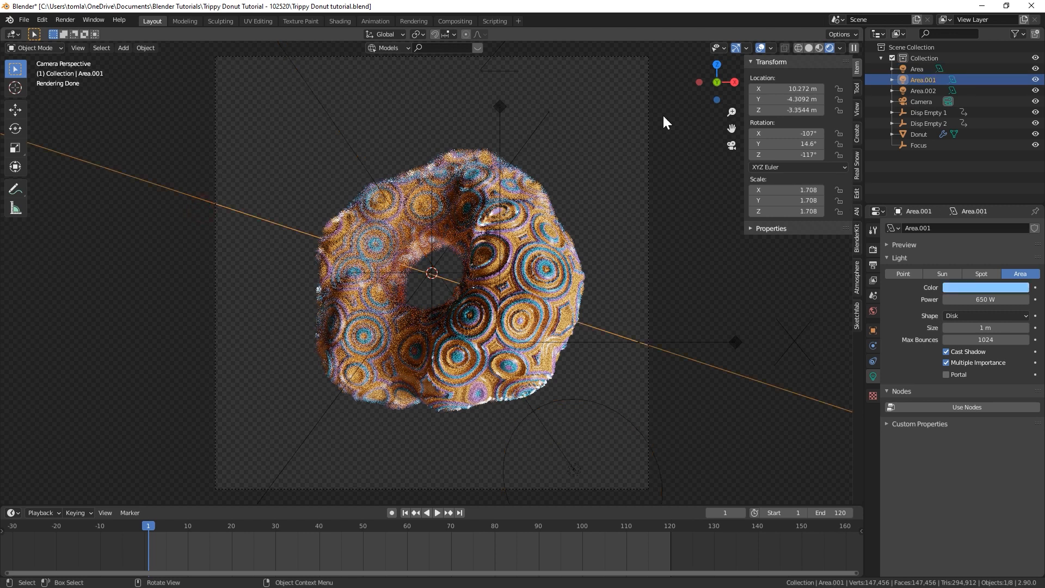
pyautogui.click(810, 47)
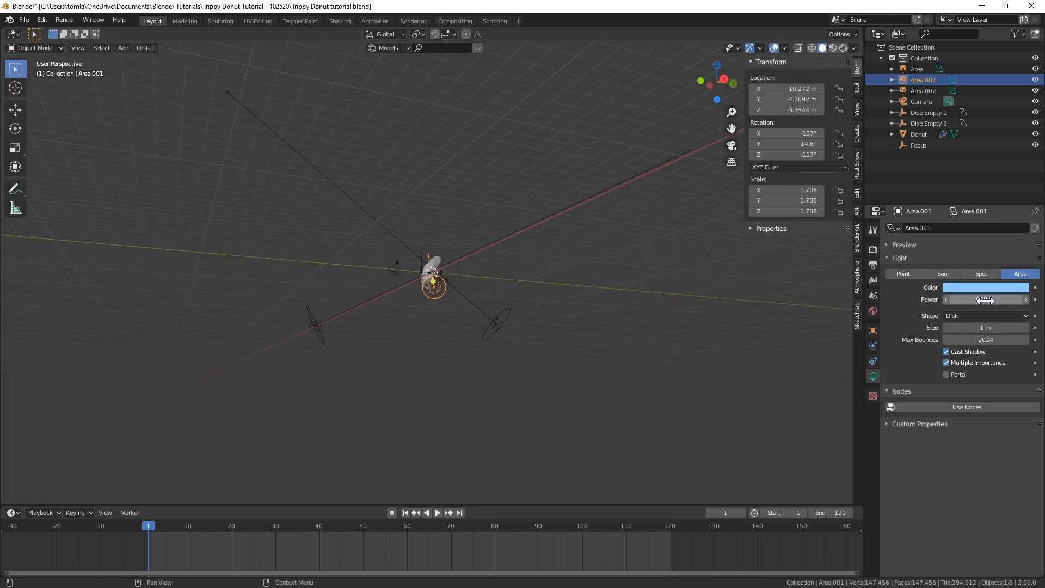
pyautogui.click(986, 299)
pyautogui.write('750')
pyautogui.press('Return')
# In the right view, move the Area.002 light to about Y -14.2 m, Z -1.2 m and rotate it to aim at the donut
pyautogui.click(308, 315)
pyautogui.moveTo(348, 321); pyautogui.dragTo(432, 360, button='middle')
pyautogui.press('KP_3')
pyautogui.press('r')
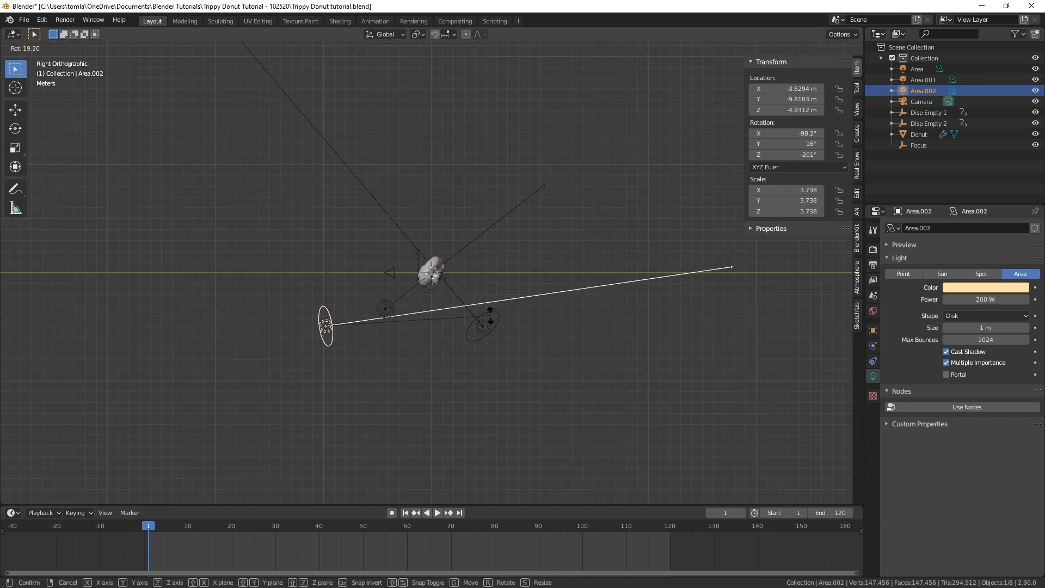
pyautogui.click(478, 284)
pyautogui.press('g')
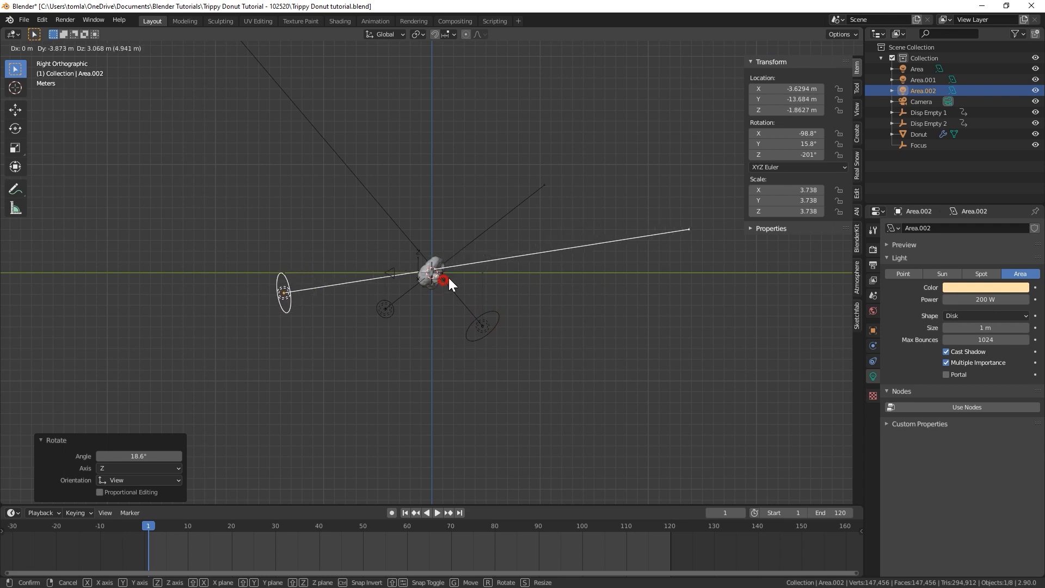
pyautogui.click(442, 279)
pyautogui.press('r')
pyautogui.click(506, 279)
# Set the Area.002 light's power to 350 W and check the lighting through the camera in rendered shading
pyautogui.click(986, 299)
pyautogui.write('350')
pyautogui.press('Return')
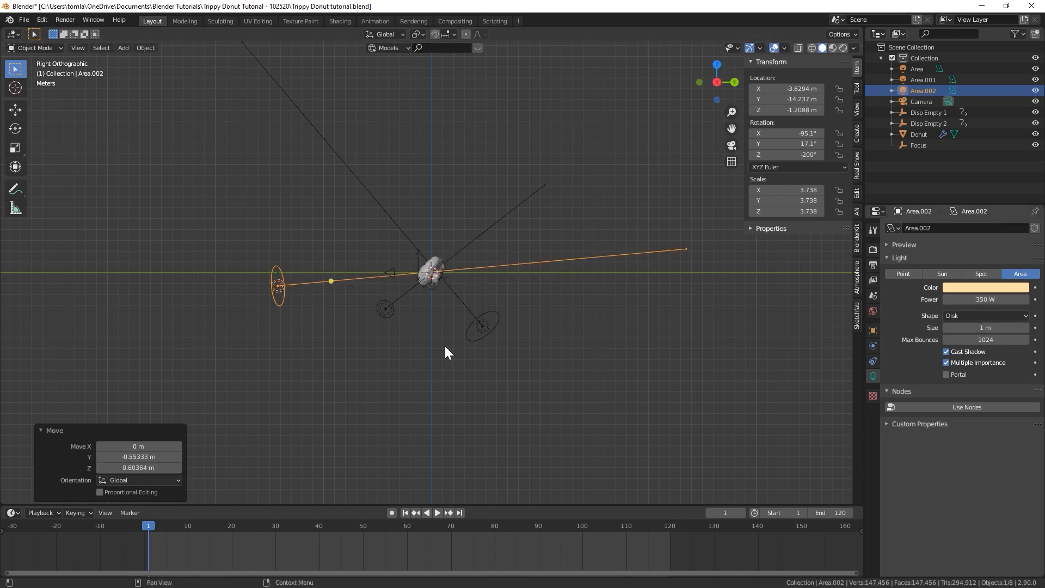
pyautogui.moveTo(283, 255); pyautogui.dragTo(299, 295, button='middle')
pyautogui.press('KP_0')
pyautogui.scroll(5, 297, 288)
pyautogui.press('z')
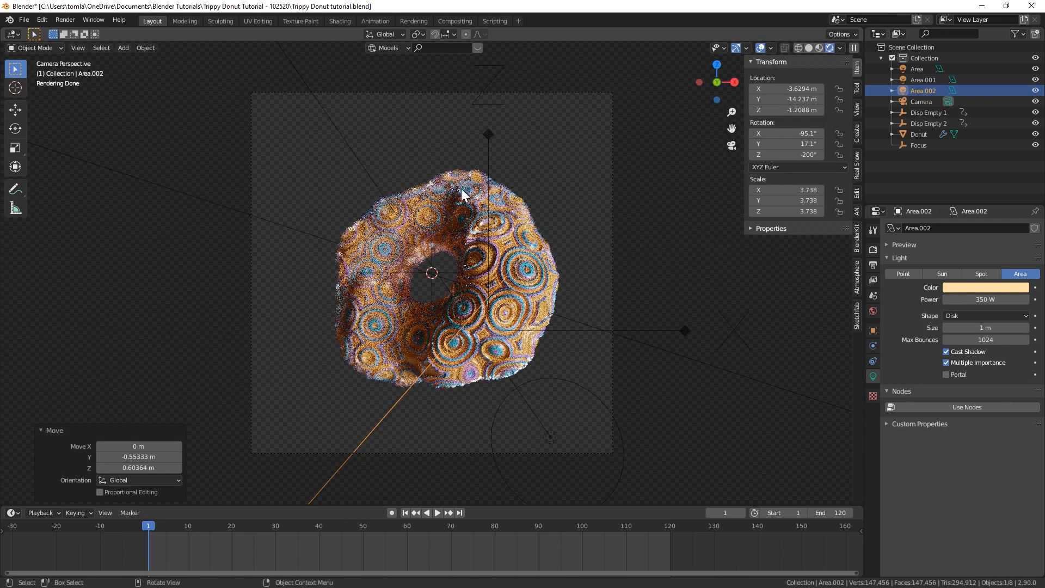
# Switch to solid shading, split the Properties editor to add a second 3D Viewport beneath it, and enlarge that viewport
pyautogui.click(809, 47)
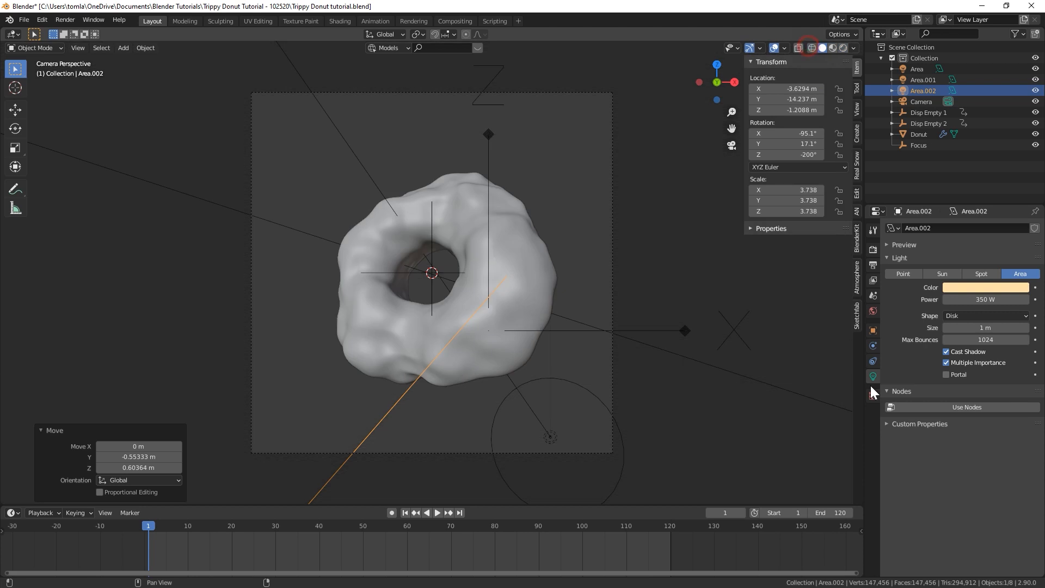
pyautogui.click(877, 417)
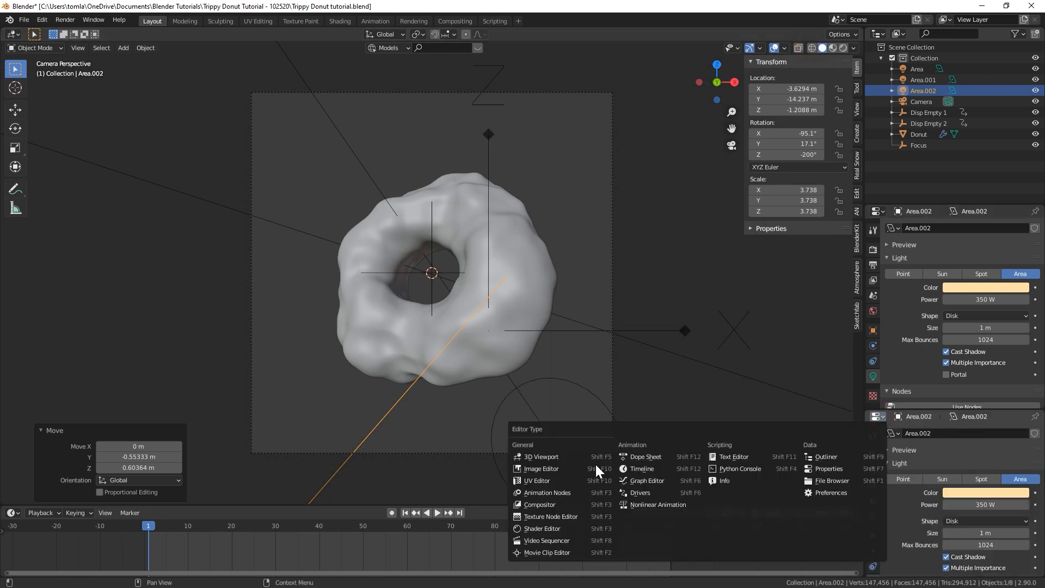
pyautogui.click(571, 456)
pyautogui.moveTo(882, 406); pyautogui.dragTo(782, 366)
pyautogui.moveTo(897, 367); pyautogui.dragTo(895, 338)
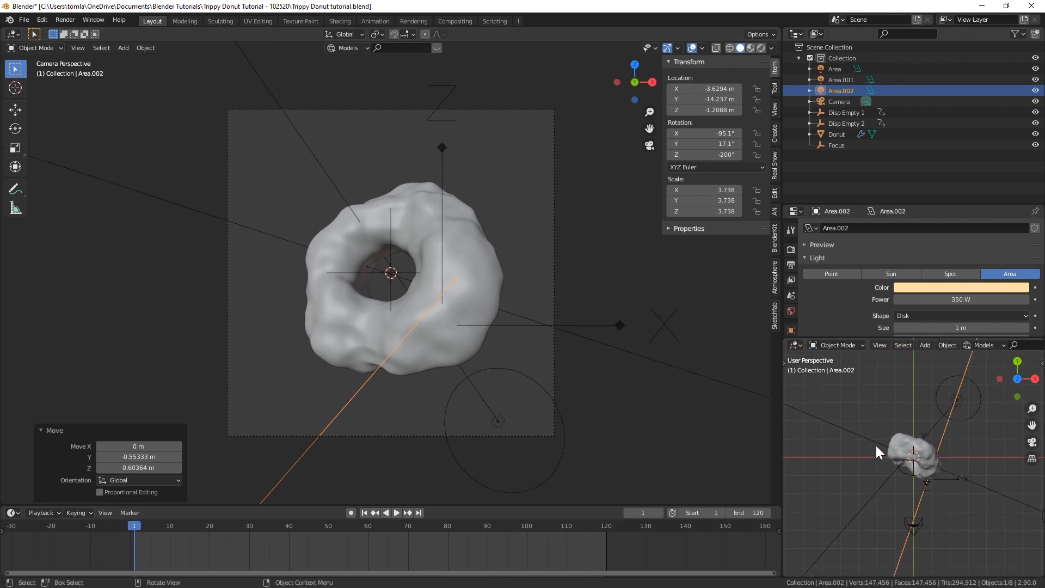
# Show the camera view in the small viewport with gizmos and overlays hidden and rendered shading enabled, framing the donut
pyautogui.press('KP_0')
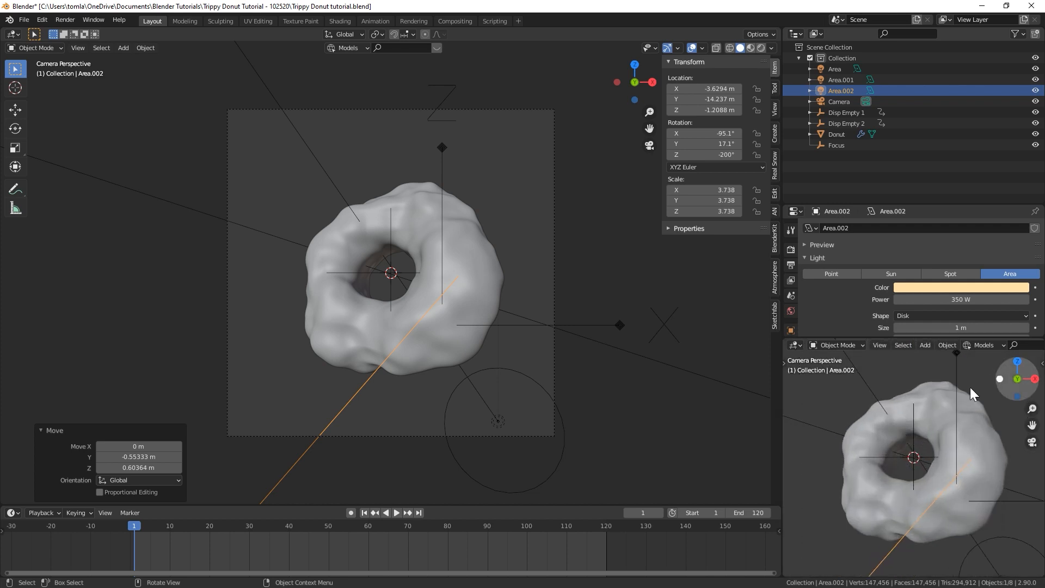
pyautogui.scroll(-10, 984, 343)
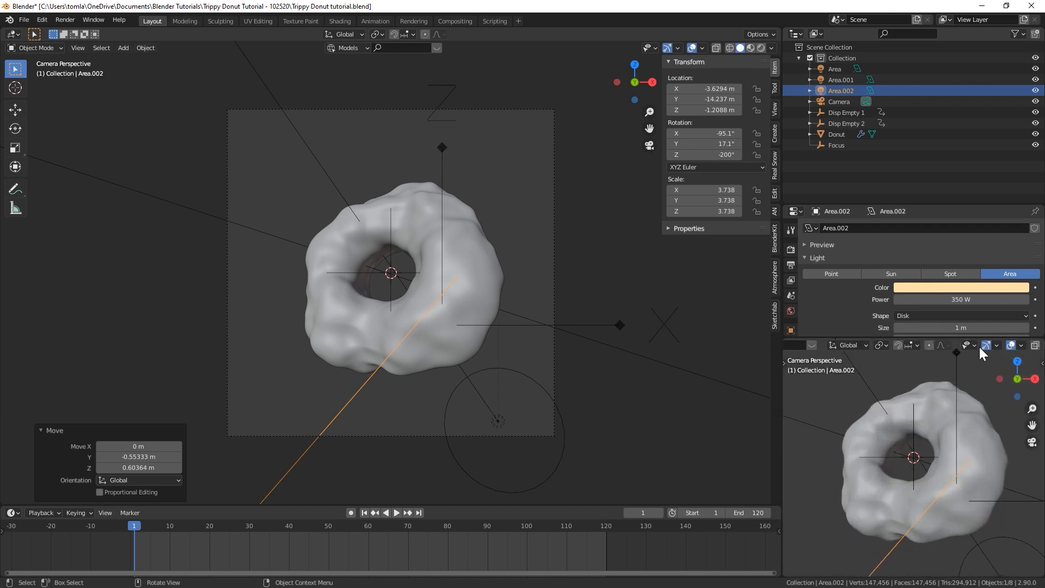
pyautogui.click(930, 345)
pyautogui.click(954, 345)
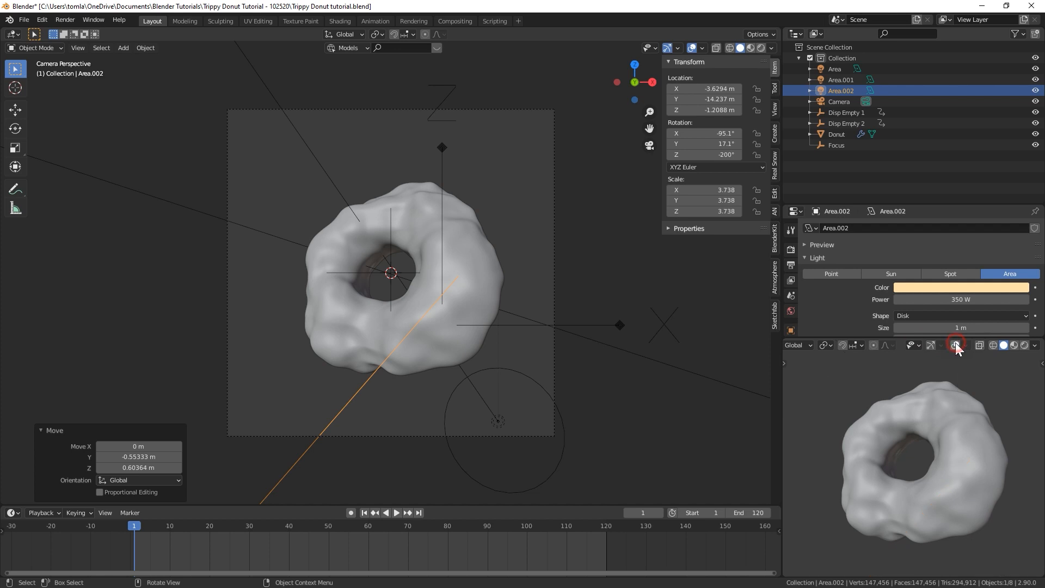
pyautogui.click(1024, 345)
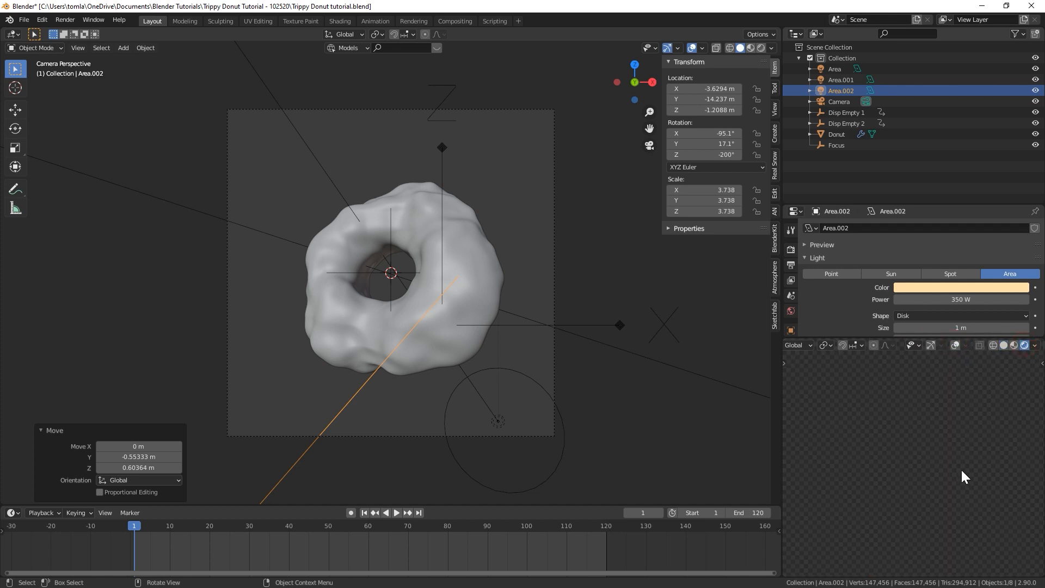
pyautogui.scroll(1, 938, 454)
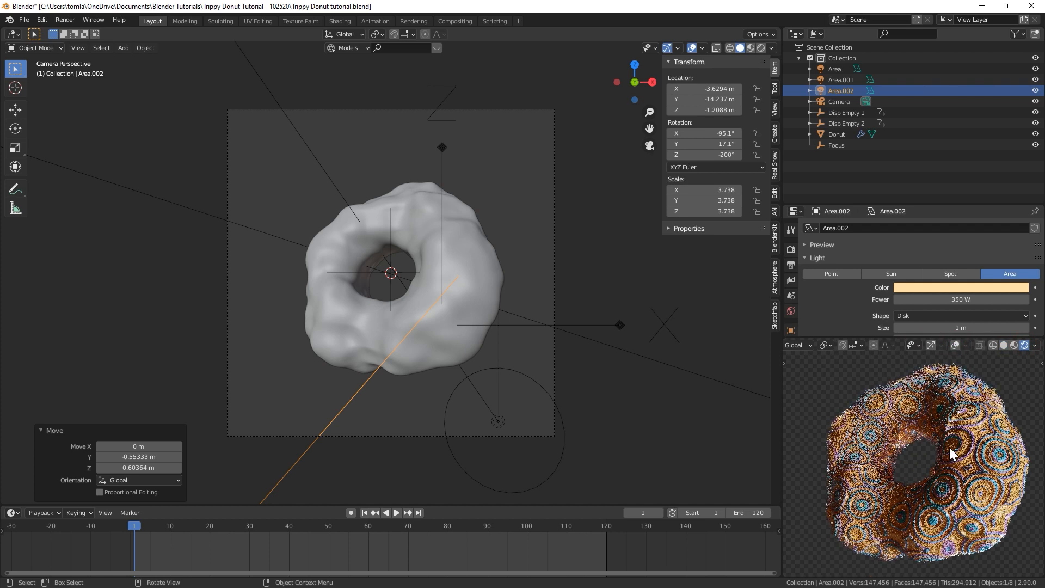
pyautogui.keyDown('shift'); pyautogui.moveTo(948, 444); pyautogui.dragTo(937, 445, button='middle'); pyautogui.keyUp('shift')
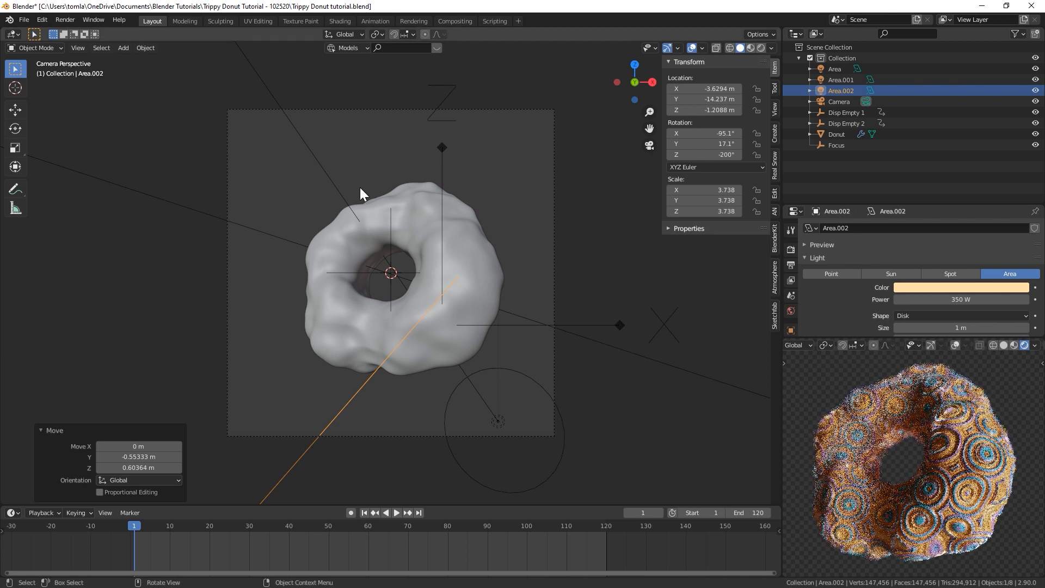
# In the top view, move the Area.002 light to about X -9.8 m, Y -6.8 m and rotate it towards the donut
pyautogui.moveTo(261, 159); pyautogui.dragTo(311, 265, button='middle')
pyautogui.scroll(-10, 275, 229)
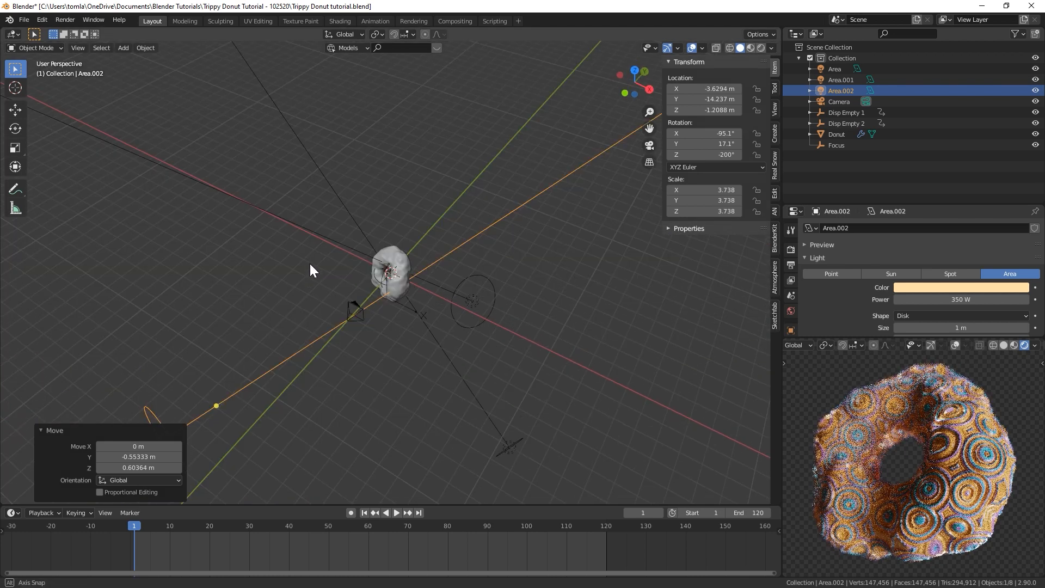
pyautogui.moveTo(238, 346); pyautogui.dragTo(334, 319, button='middle')
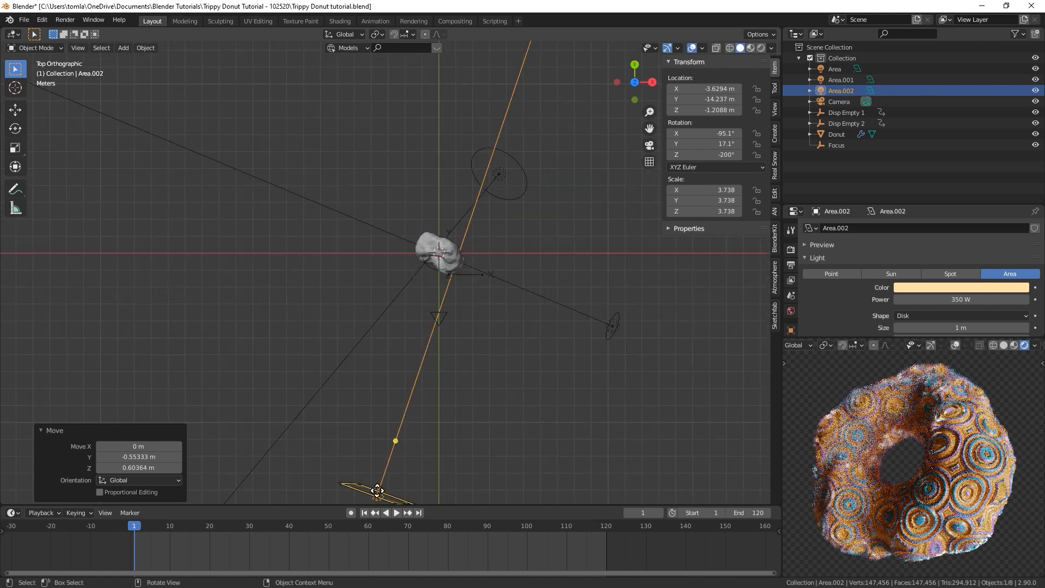
pyautogui.press('g')
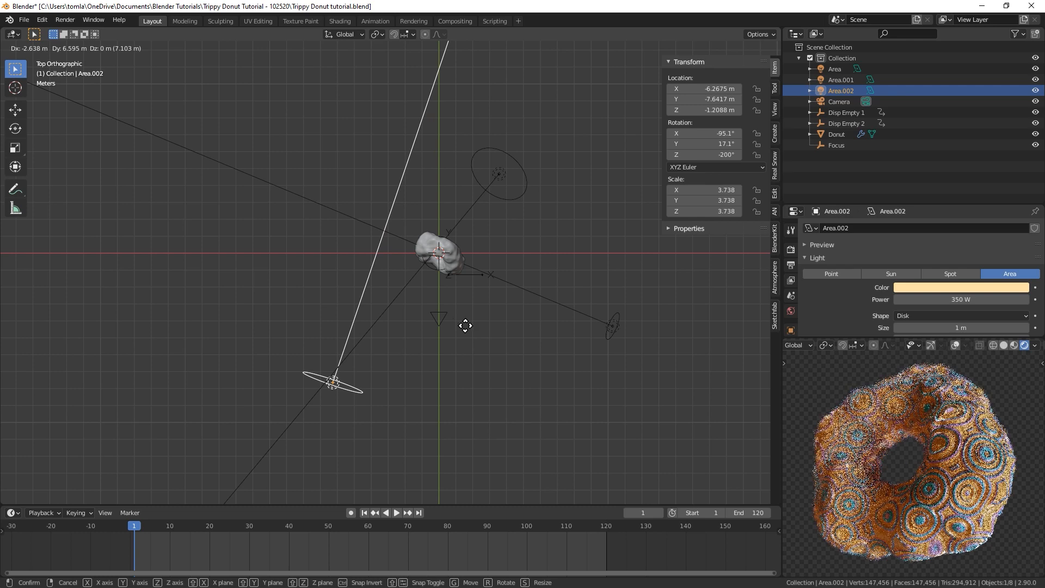
pyautogui.click(542, 348)
pyautogui.press('r')
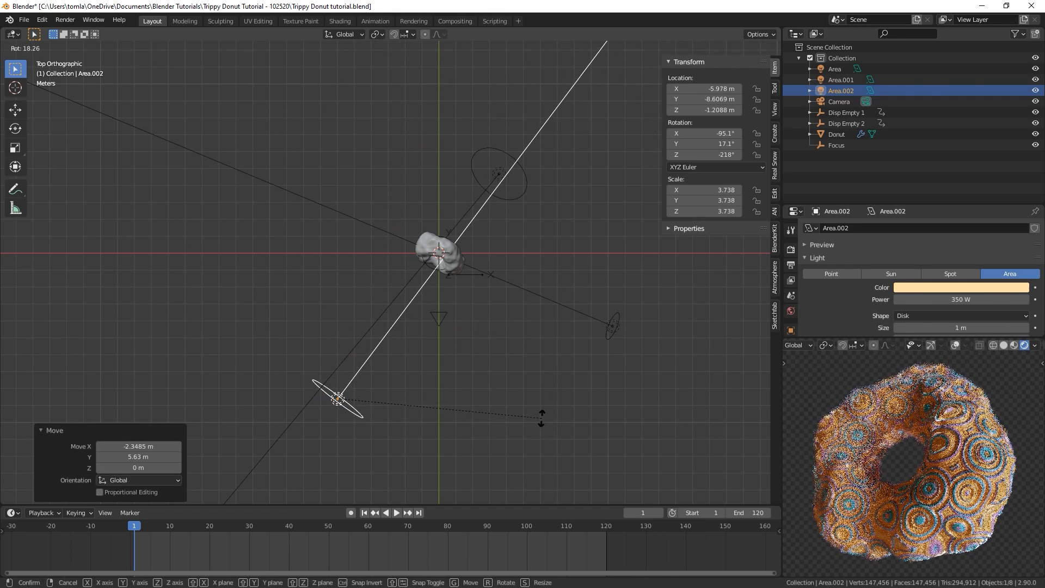
pyautogui.click(446, 446)
pyautogui.press('g')
pyautogui.click(380, 417)
# In the front view, tilt the Area.002 light around its local X axis to about -79.5° and raise it to about Z 2.4 m
pyautogui.press('KP_1')
pyautogui.press('r')
pyautogui.press('x')
pyautogui.press('x')
pyautogui.click(376, 332)
pyautogui.press('g')
pyautogui.click(360, 246)
# Rotate the Area.002 light to about -232° around Z in the top view and move it to about Y -6.9 m, Z 2.2 m in the right view
pyautogui.press('KP_7')
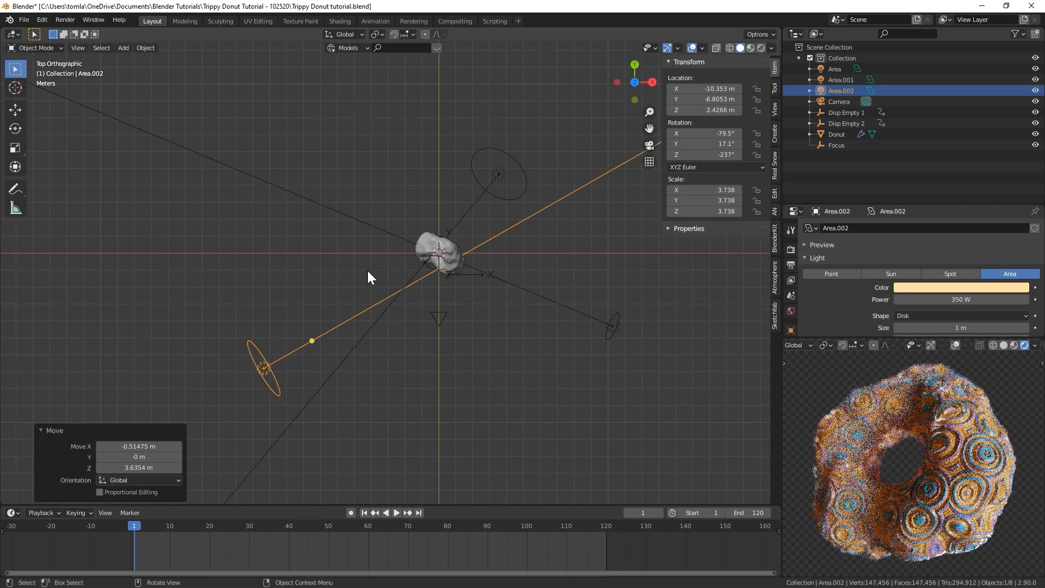
pyautogui.press('r')
pyautogui.click(452, 338)
pyautogui.press('KP_3')
pyautogui.press('g')
pyautogui.click(309, 196)
# Scale the Area.002 light up to about 4.84 and set its power to 500 W
pyautogui.press('s')
pyautogui.click(313, 199)
pyautogui.moveTo(212, 169); pyautogui.dragTo(376, 175, button='middle')
pyautogui.doubleClick(937, 299)
pyautogui.write('500')
pyautogui.press('Return')
# Check a render of frame 1, and move the timeline to frame 51 to render and inspect that frame
pyautogui.click(790, 248)
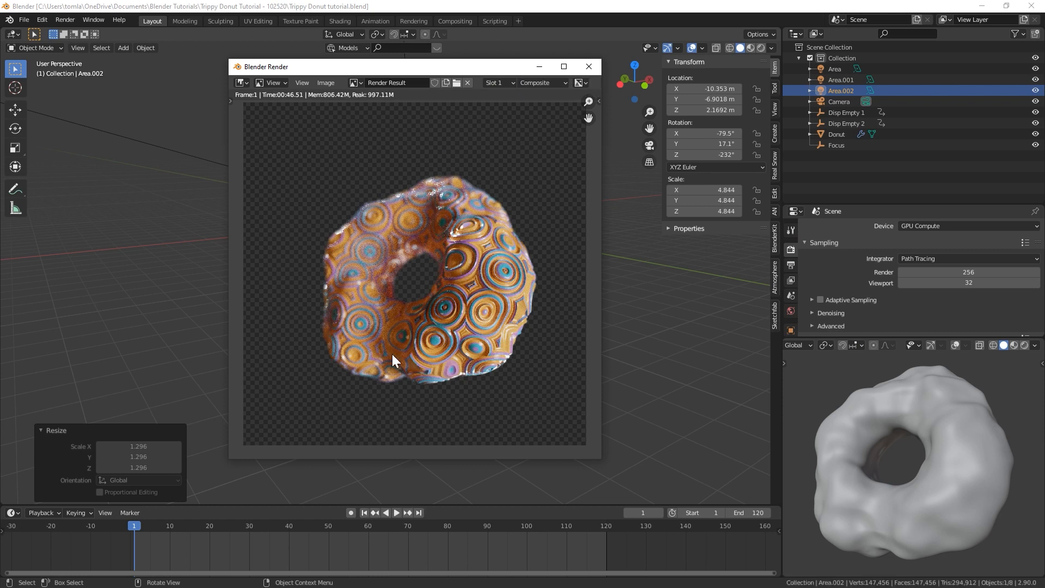
pyautogui.click(589, 66)
pyautogui.press('space')
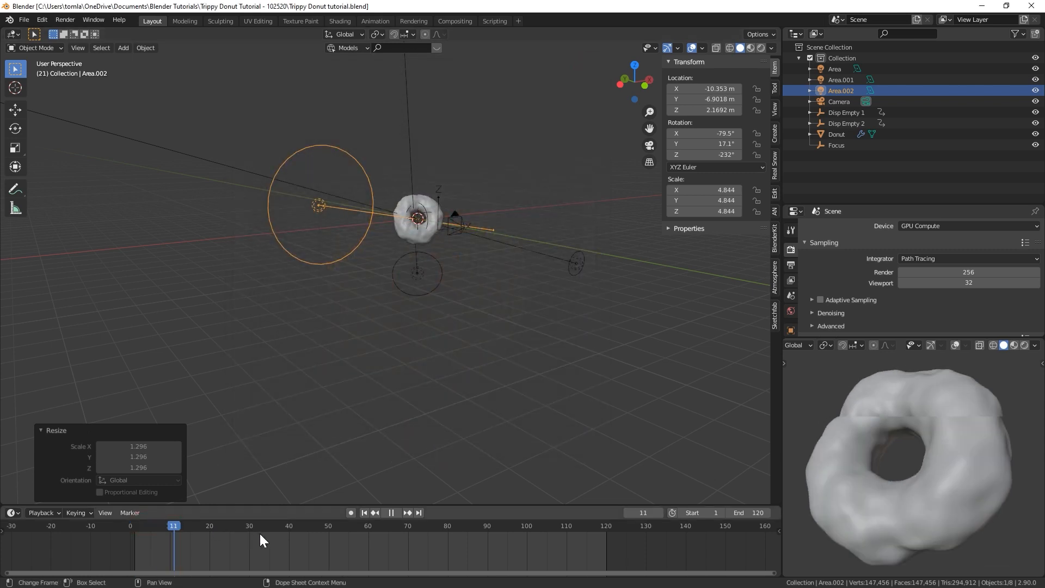
pyautogui.press('space')
pyautogui.click(332, 543)
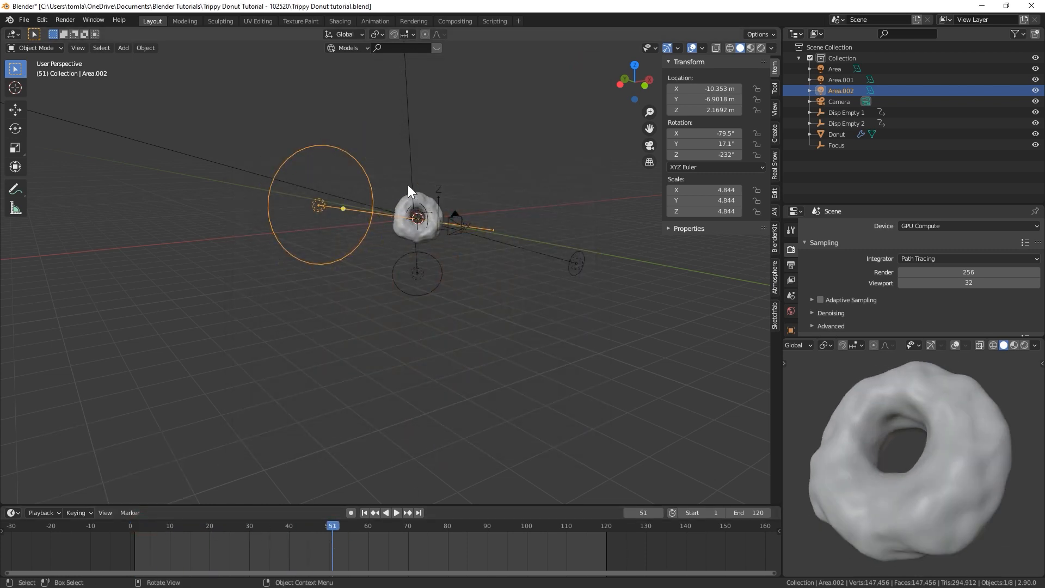
pyautogui.click(65, 20)
pyautogui.click(82, 31)
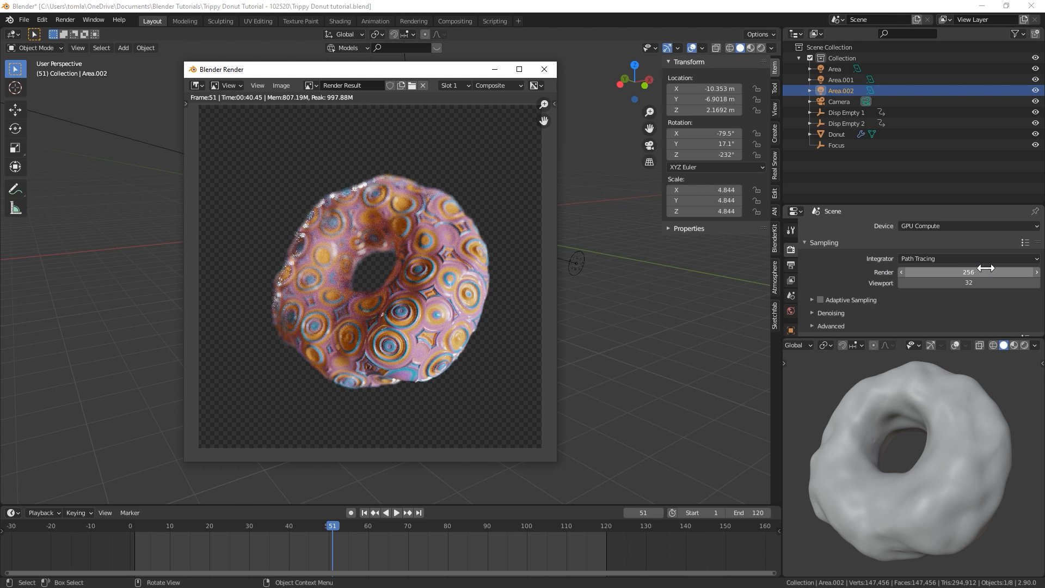
pyautogui.click(544, 69)
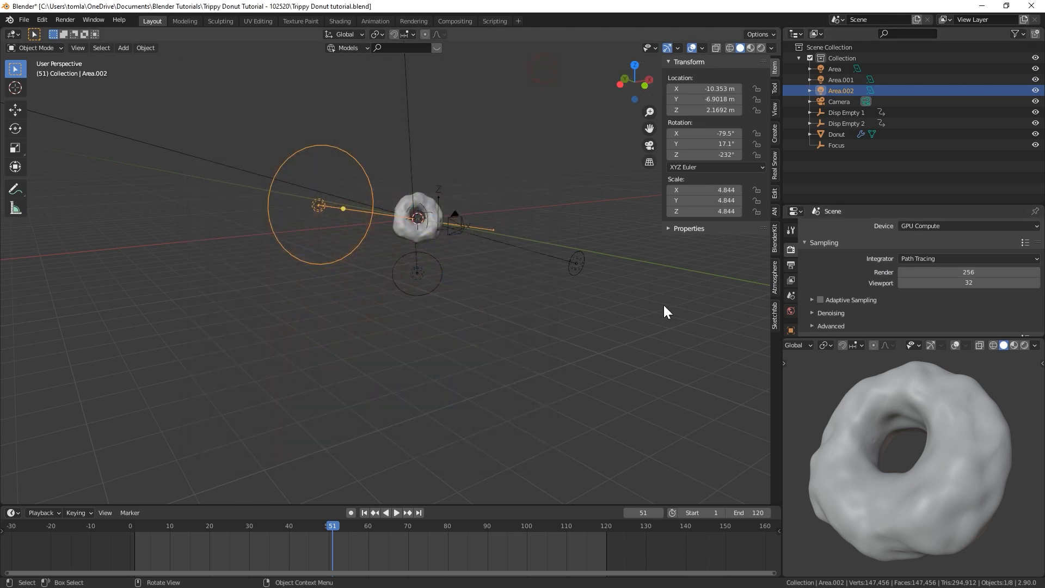
# In the camera view, trackball-rotate the donut at frame 51 to about X 63.6°, Y -69.4°, Z 5.5°
pyautogui.press('KP_0')
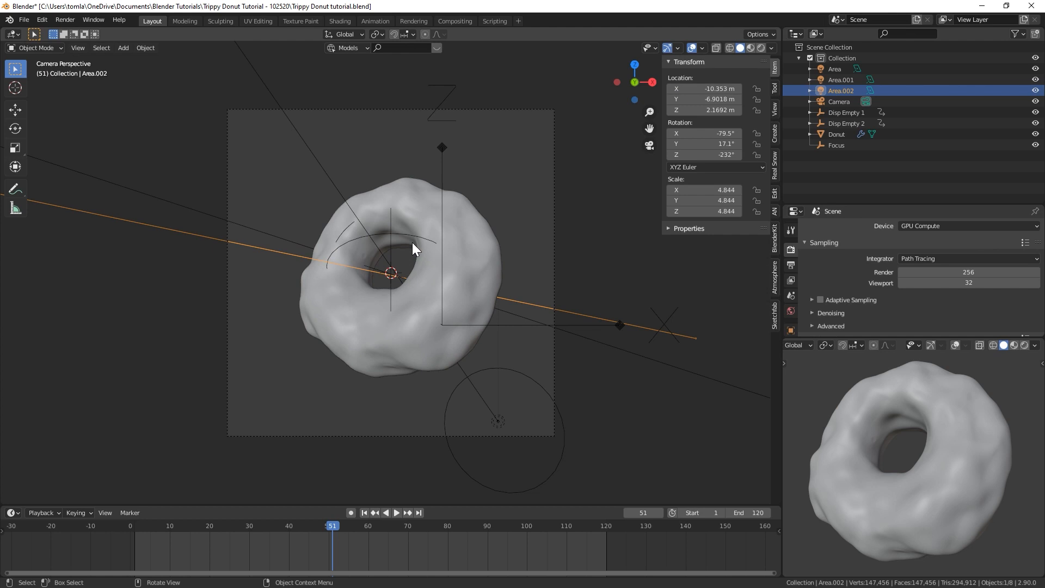
pyautogui.click(383, 218)
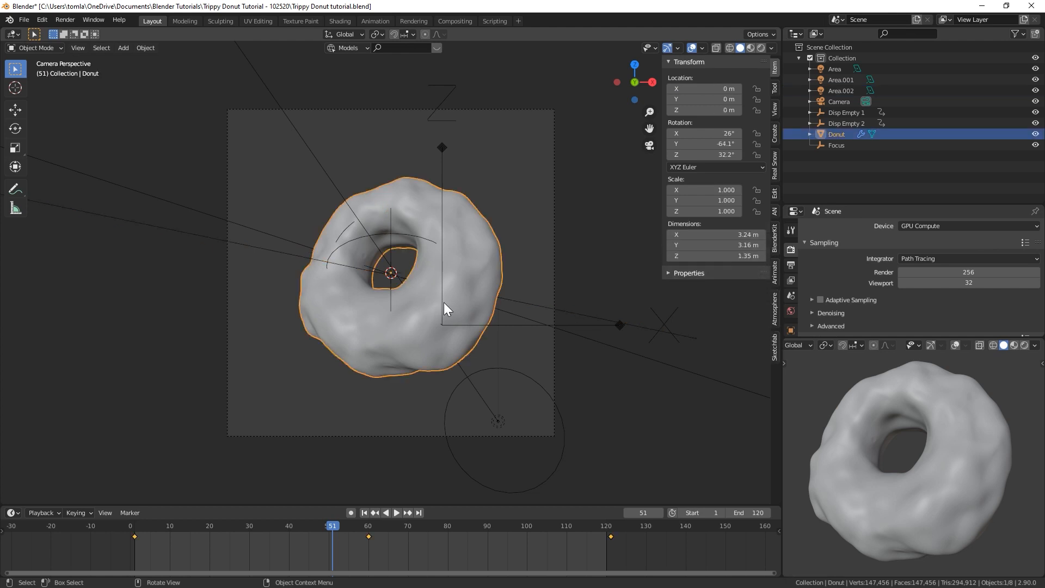
pyautogui.press('r')
pyautogui.press('r')
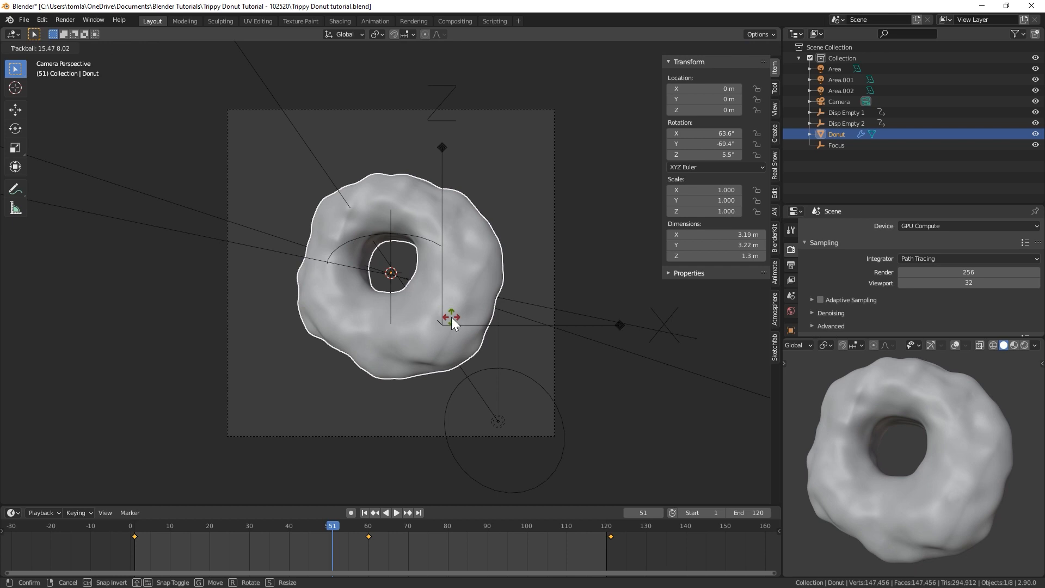
pyautogui.click(452, 317)
# Move the Focus empty along Y to about -0.96 m and check the focus through the camera in rendered shading
pyautogui.click(501, 325)
pyautogui.moveTo(500, 324); pyautogui.dragTo(424, 355, button='middle')
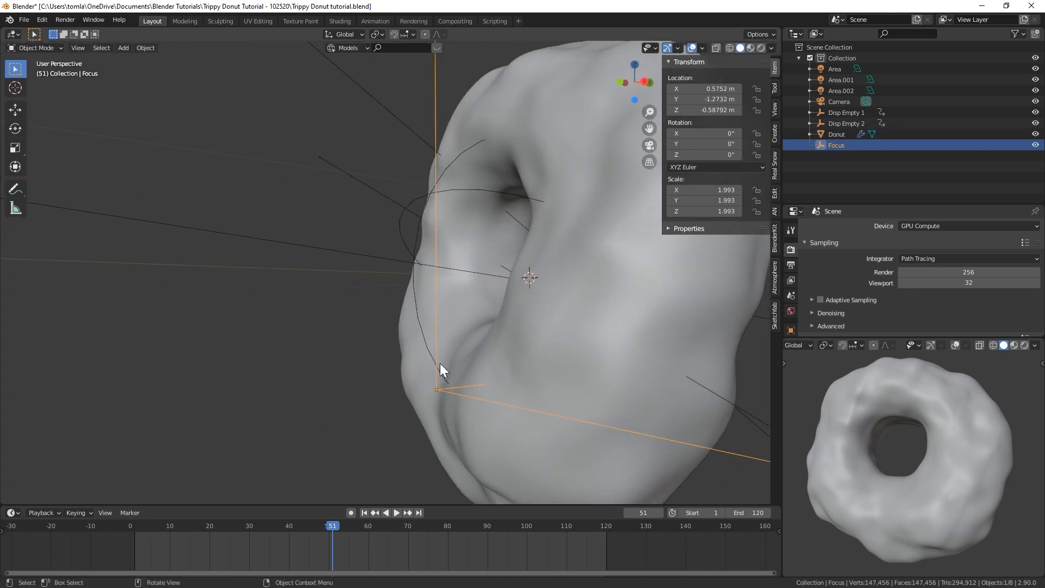
pyautogui.press('g')
pyautogui.press('y')
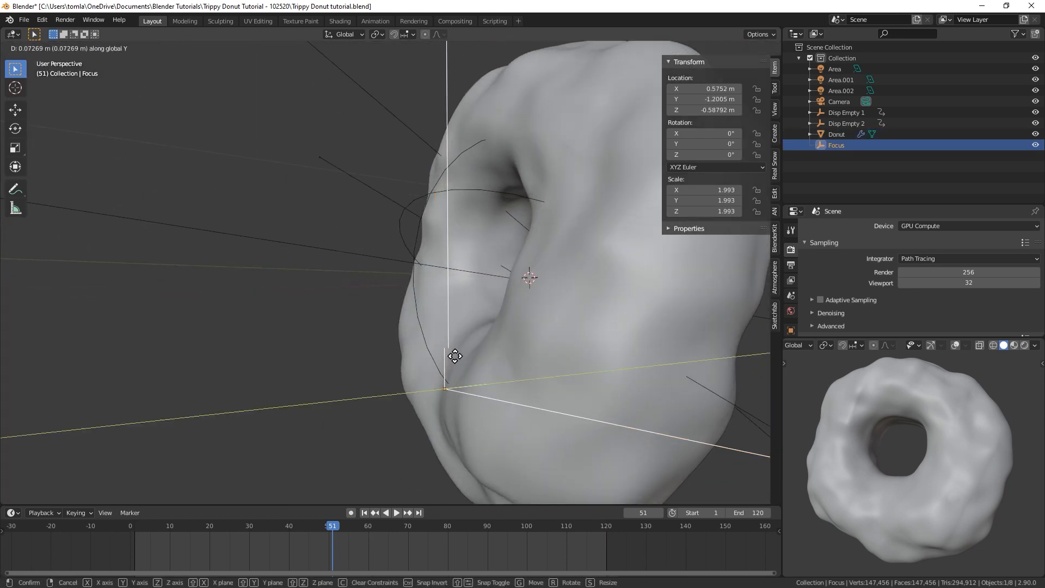
pyautogui.click(488, 344)
pyautogui.moveTo(486, 343); pyautogui.dragTo(478, 306, button='middle')
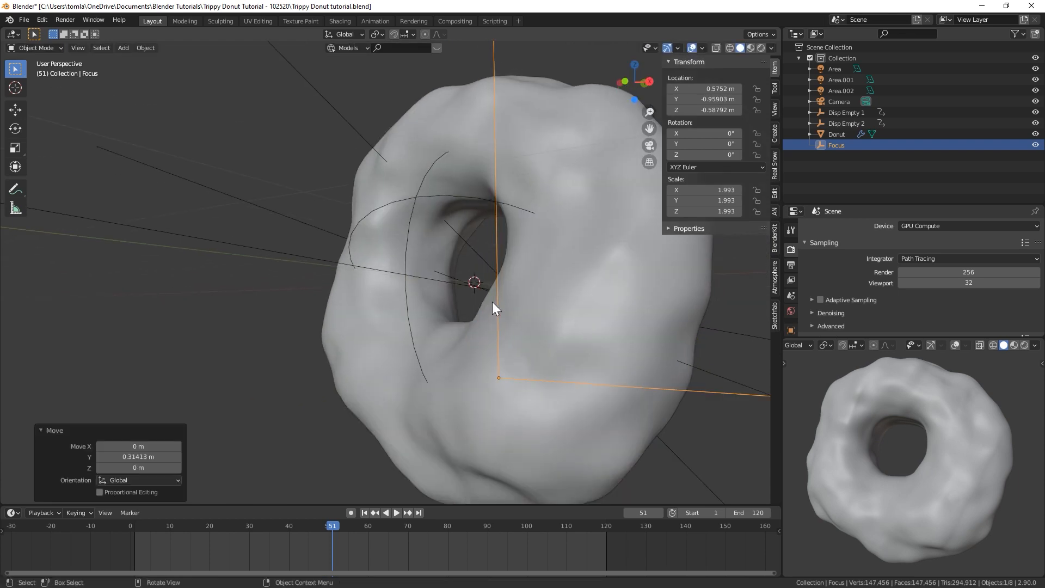
pyautogui.press('KP_0')
pyautogui.click(761, 48)
pyautogui.scroll(3, 439, 262)
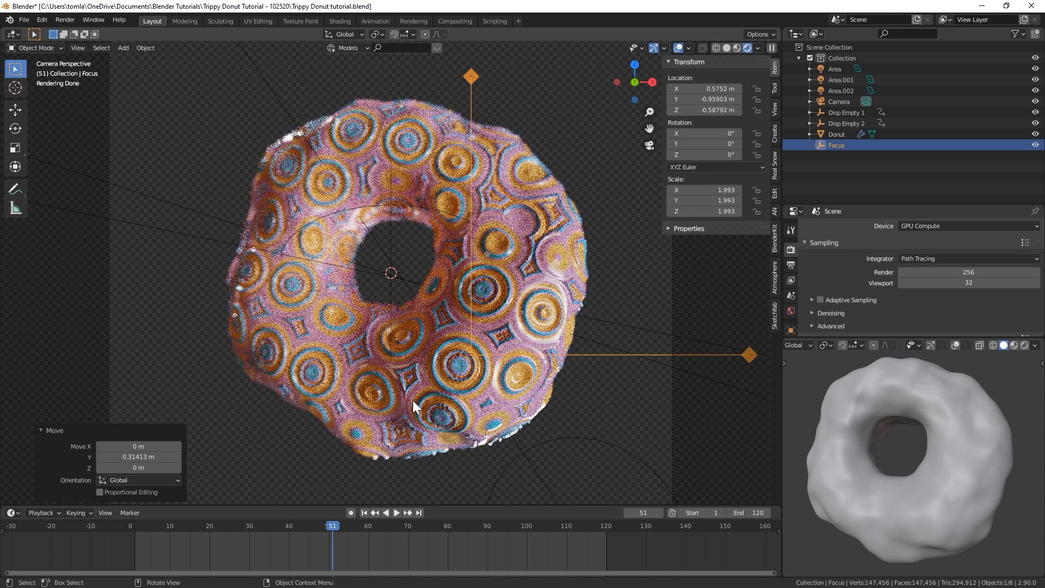
pyautogui.scroll(-2, 449, 262)
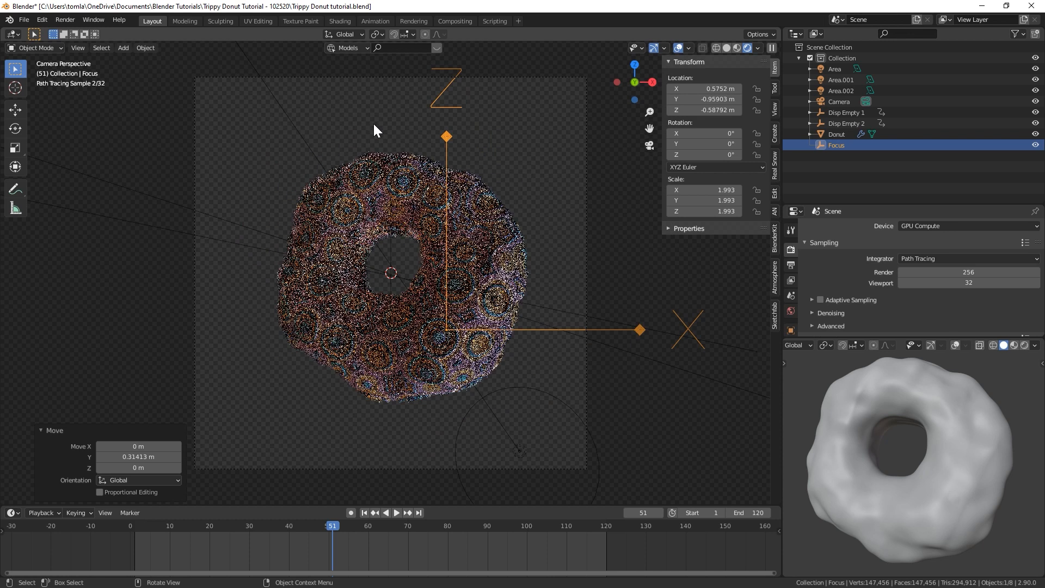
pyautogui.click(728, 47)
# Move the camera along Y to about -3.85 m and rotate it slightly to about X 90.5°, Z -1.5°
pyautogui.click(585, 232)
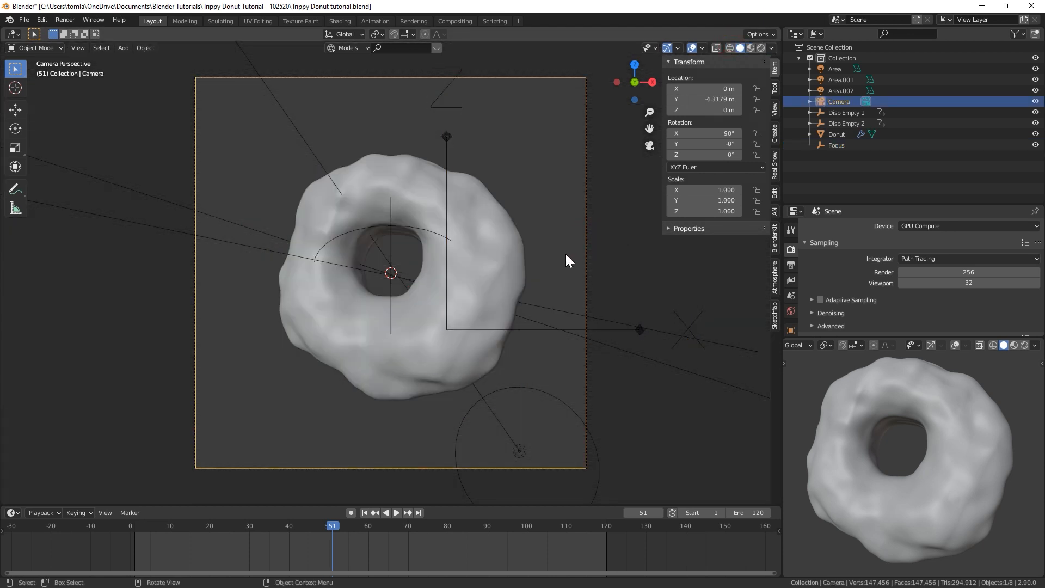
pyautogui.press('g')
pyautogui.press('z')
pyautogui.press('Escape')
pyautogui.press('g')
pyautogui.press('y')
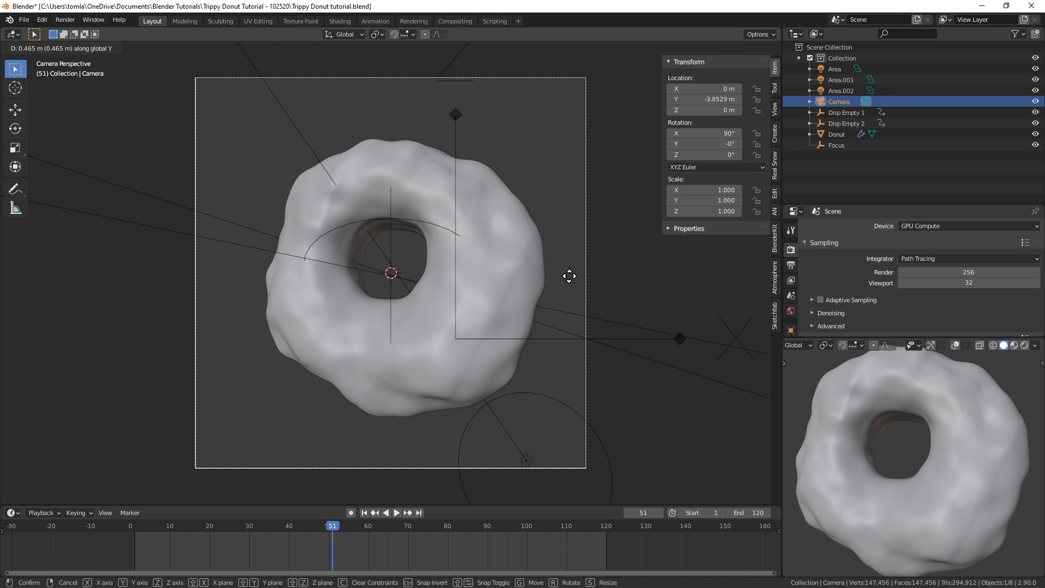
pyautogui.click(569, 274)
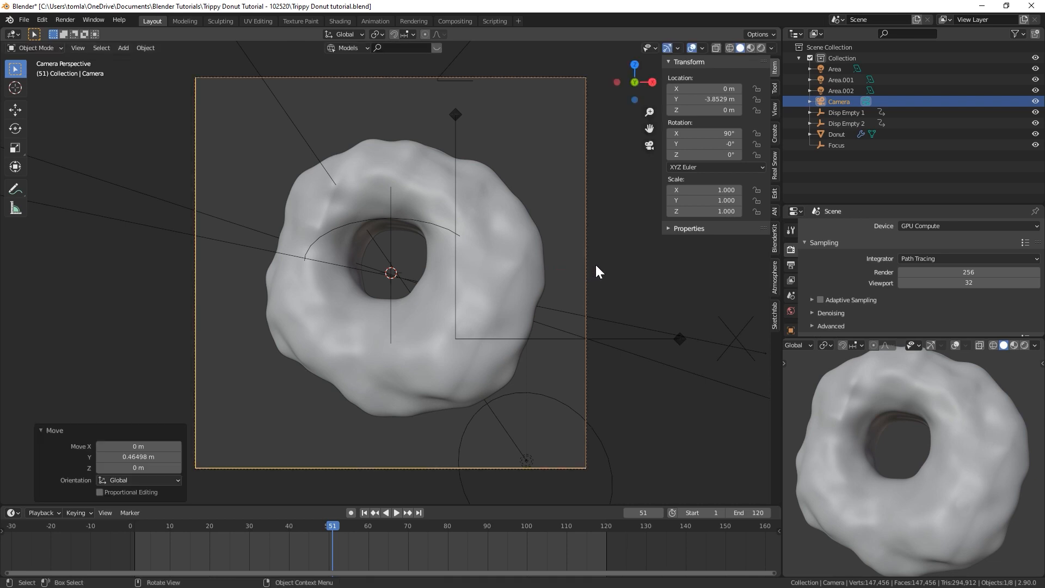
pyautogui.press('r')
pyautogui.press('r')
pyautogui.click(589, 283)
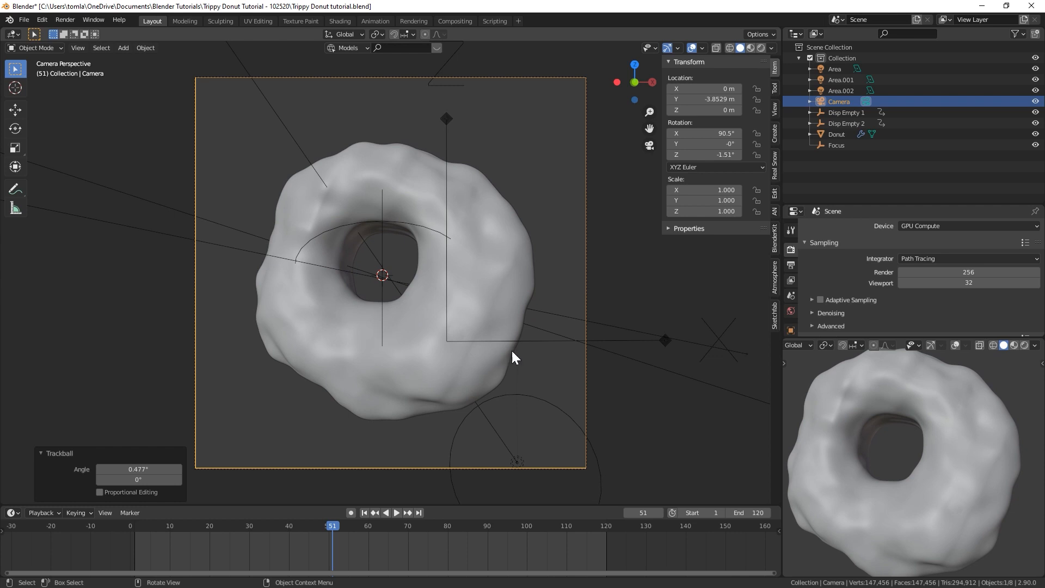
pyautogui.click(533, 341)
pyautogui.press('g')
pyautogui.press('y')
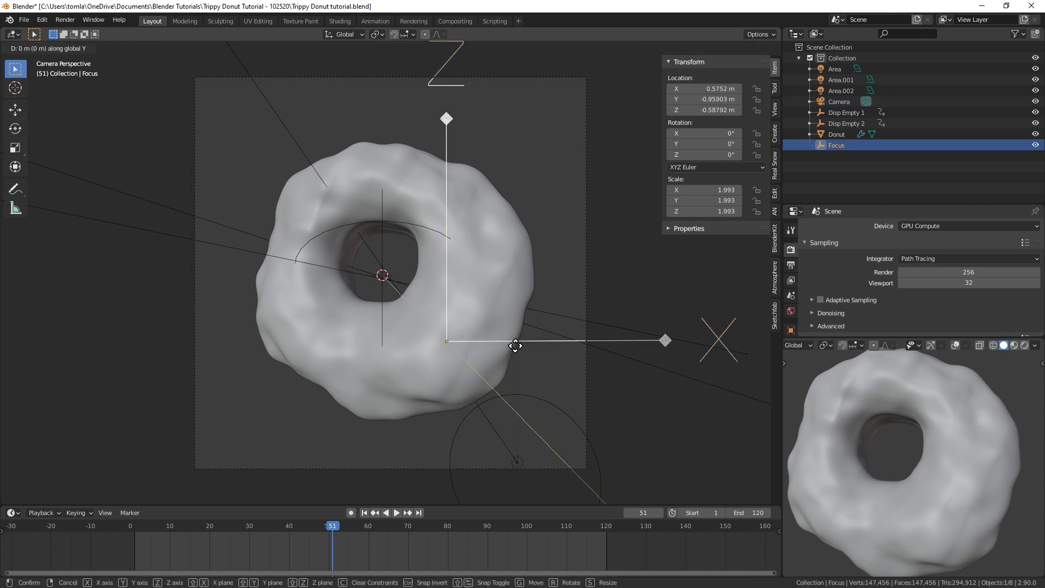
pyautogui.rightClick(494, 293)
# Preview frames 51 and 90 through the camera in rendered shading, ending in solid shading
pyautogui.click(587, 206)
pyautogui.click(758, 47)
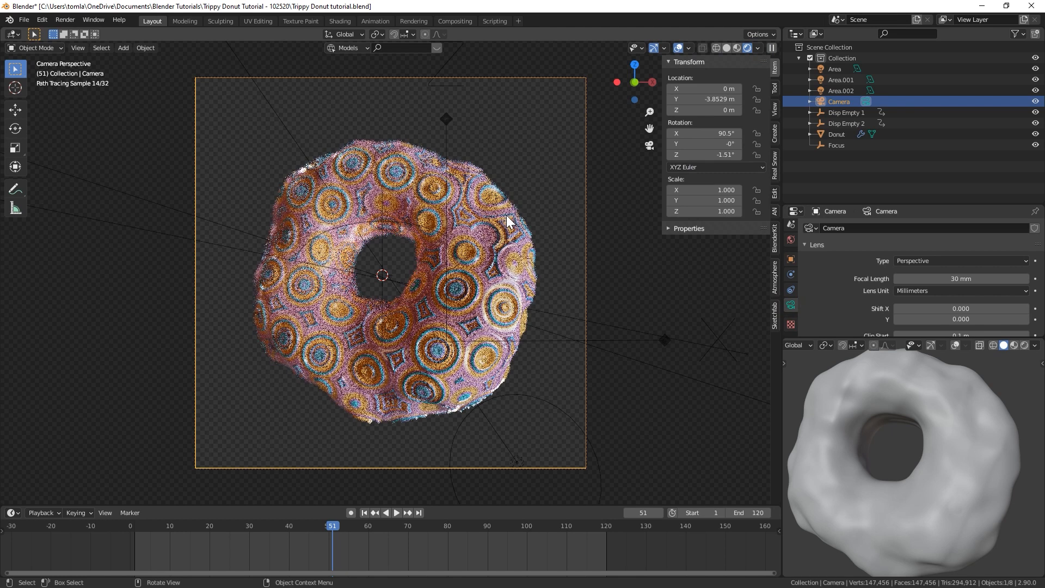
pyautogui.click(487, 525)
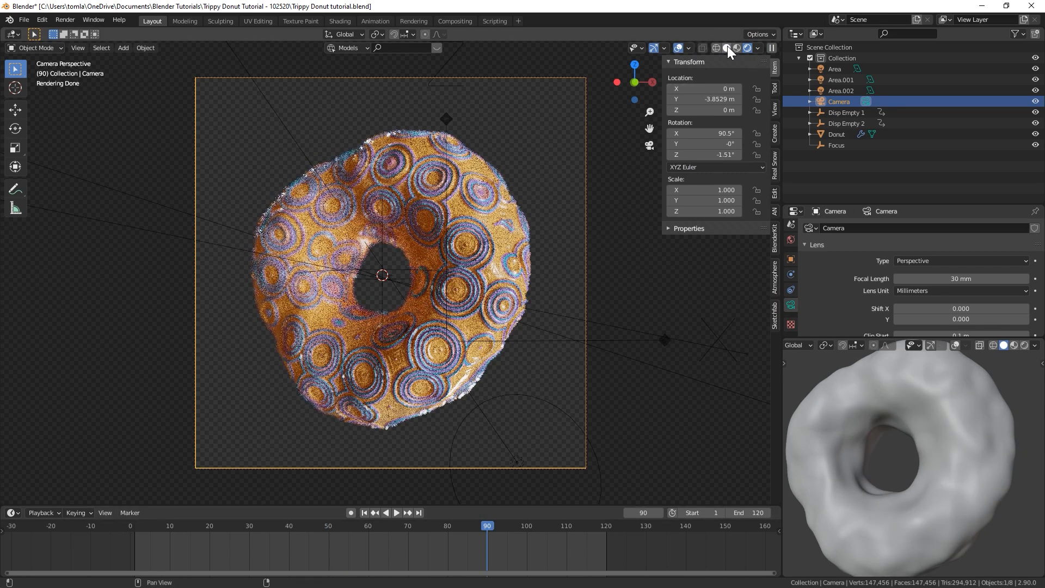
pyautogui.click(727, 48)
# Save the file and render frame 90 to inspect the image
pyautogui.hotkey('ctrl', 's')
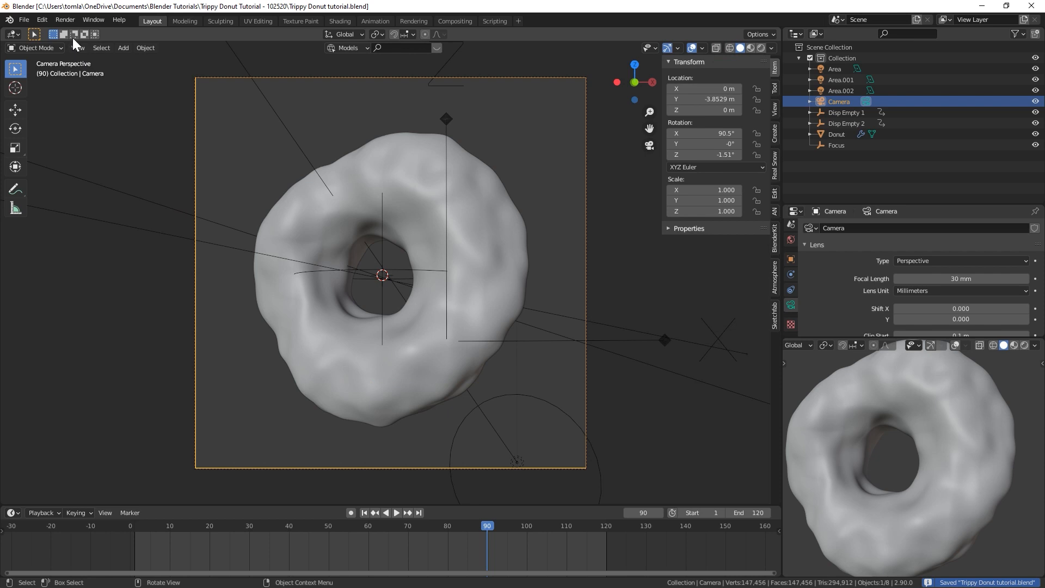
pyautogui.click(63, 20)
pyautogui.click(77, 32)
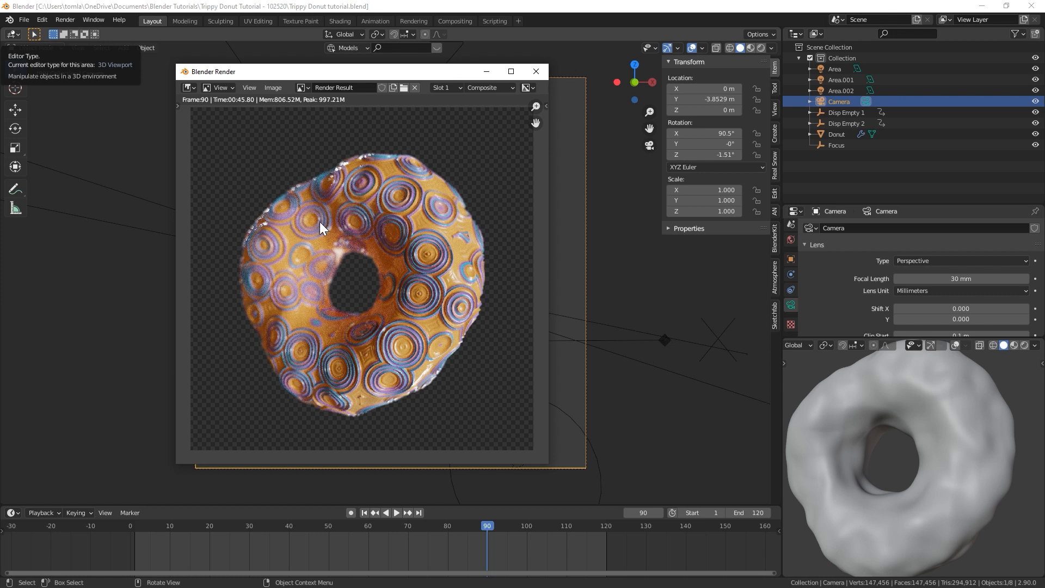
pyautogui.click(536, 71)
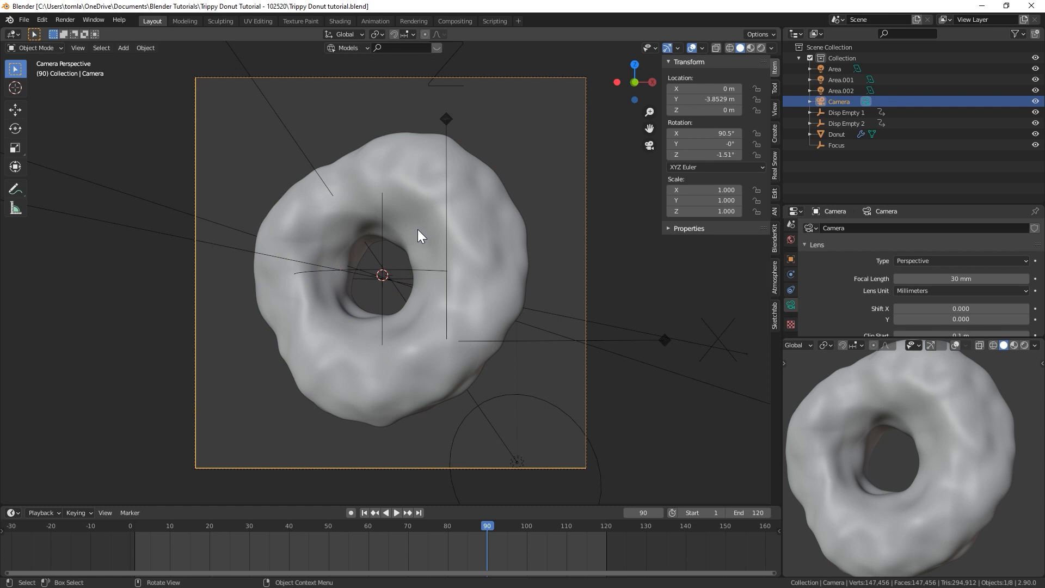
# Add a UV sphere at the scene origin and rotate it 90° in the right view
pyautogui.moveTo(528, 233); pyautogui.dragTo(441, 255, button='middle')
pyautogui.scroll(-5, 474, 230)
pyautogui.hotkey('shift', 'a')
pyautogui.moveTo(428, 250)
pyautogui.moveTo(416, 150)
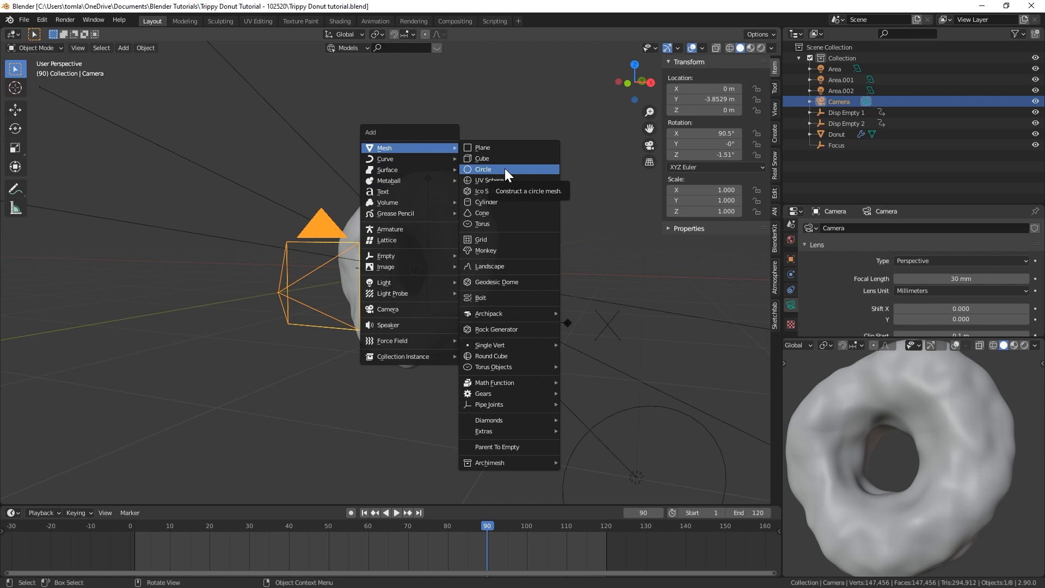
pyautogui.click(496, 179)
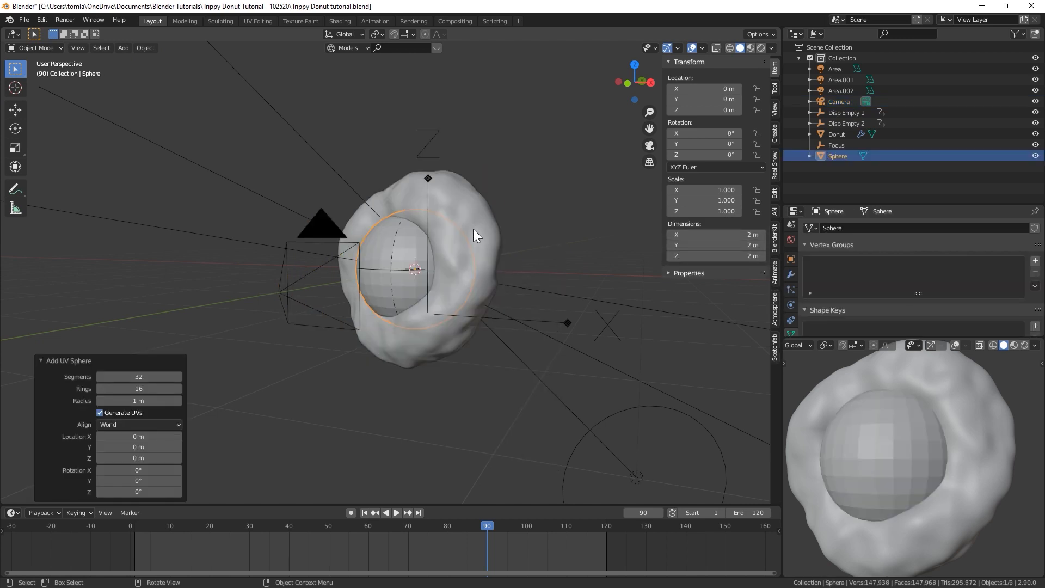
pyautogui.scroll(-4, 473, 235)
pyautogui.press('KP_3')
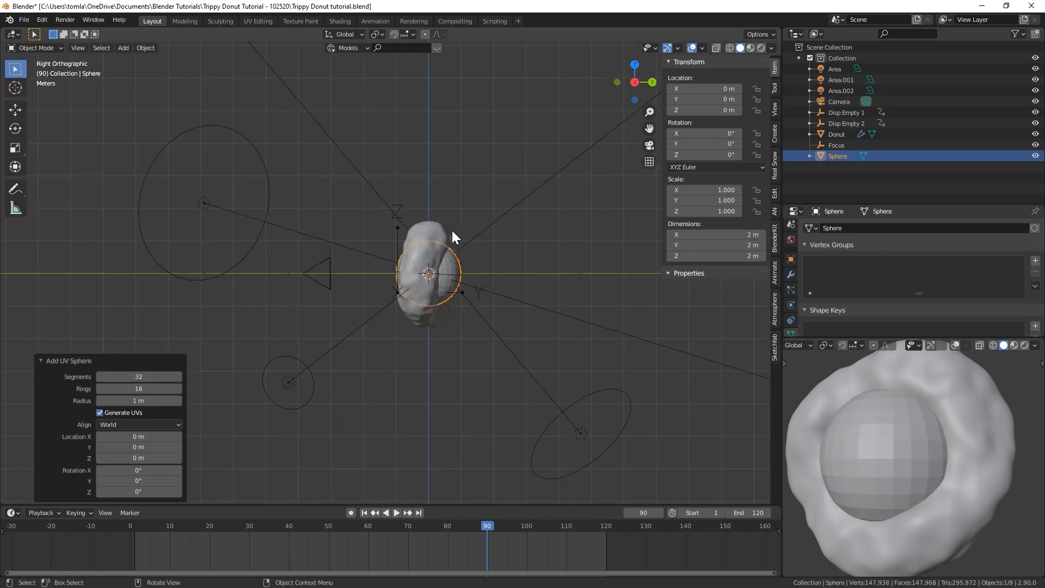
pyautogui.write('r90')
pyautogui.press('Return')
# Scale the sphere up until it encloses the donut, the camera and all the area lights
pyautogui.scroll(-3, 533, 283)
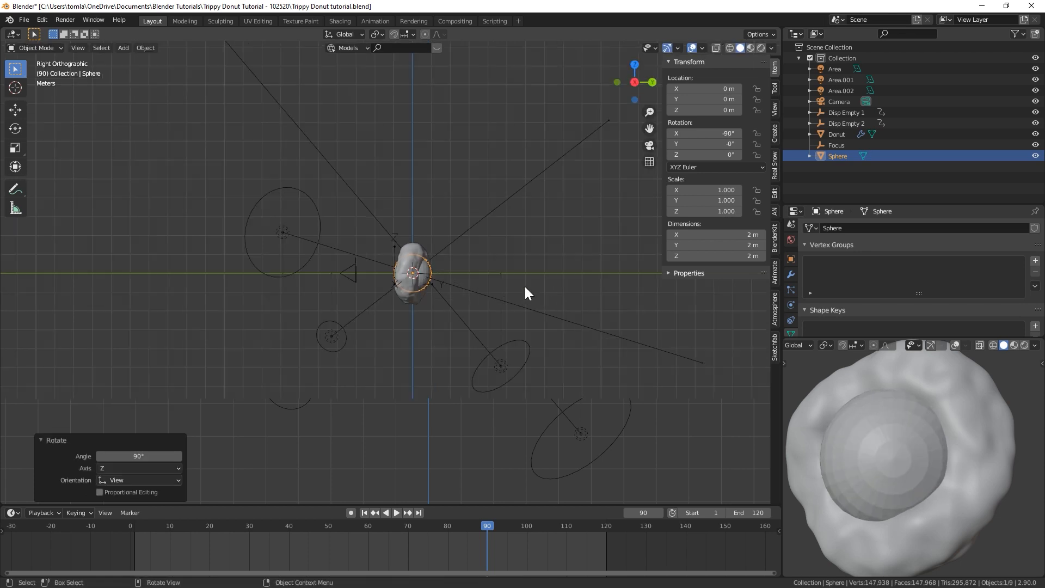
pyautogui.press('s')
pyautogui.click(582, 304)
pyautogui.scroll(-5, 425, 302)
pyautogui.press('s')
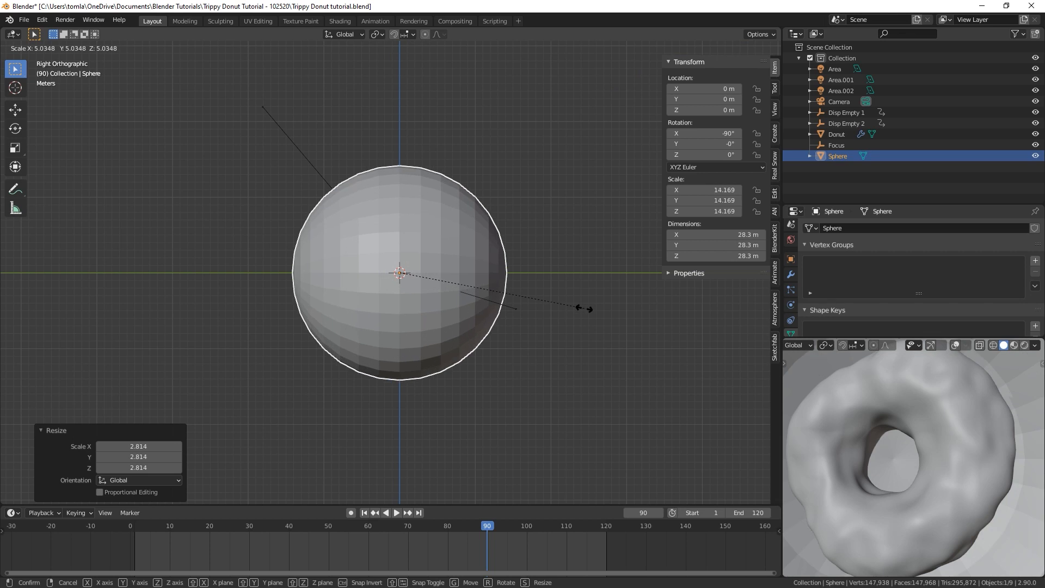
pyautogui.click(660, 324)
# Delete the camera-side half of the sphere's vertices, leaving an open dome behind the donut
pyautogui.press('Tab')
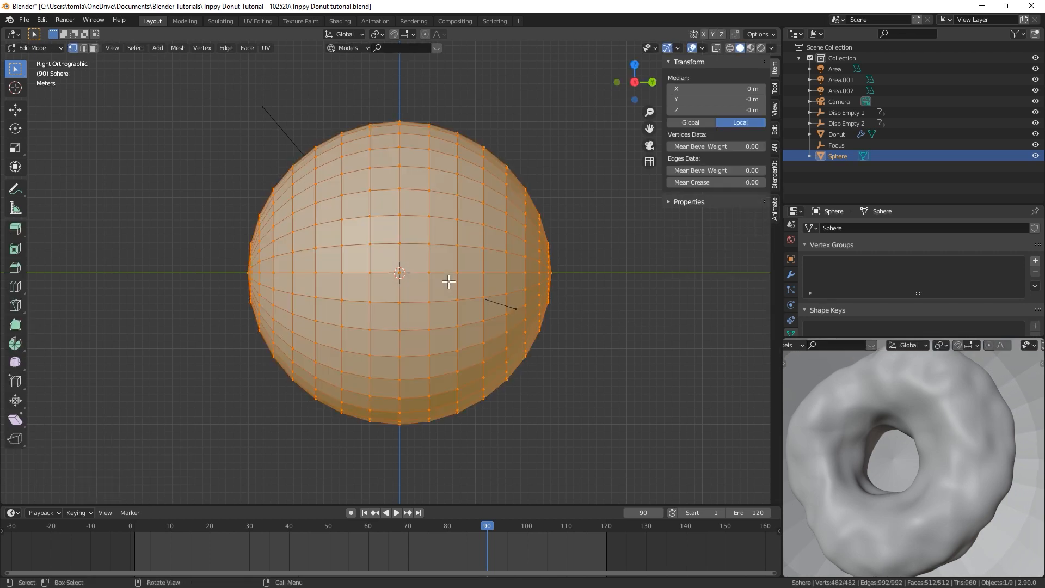
pyautogui.hotkey('alt', 'z')
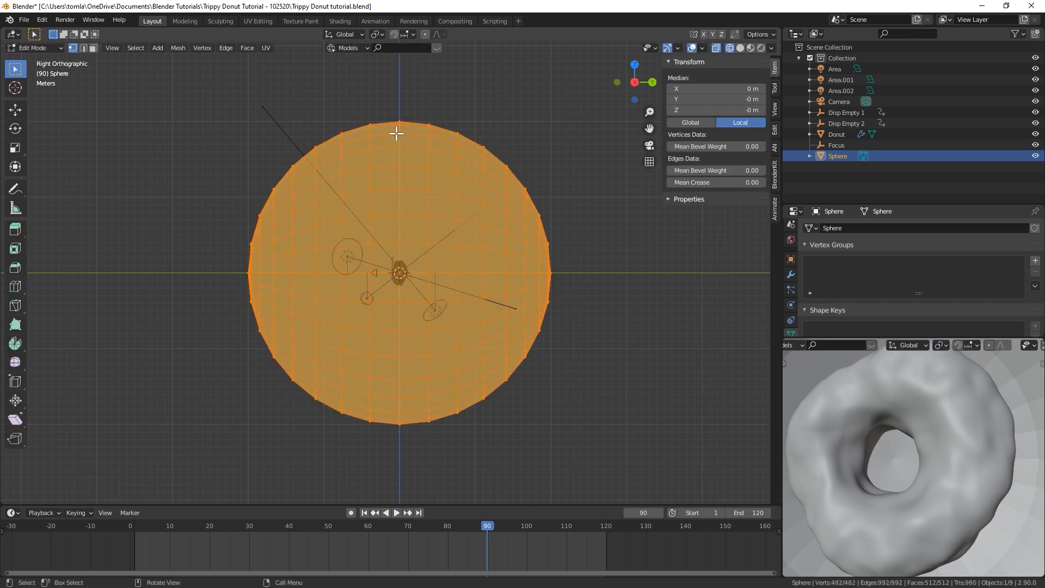
pyautogui.click(371, 121)
pyautogui.moveTo(385, 102); pyautogui.dragTo(183, 485)
pyautogui.press('x')
pyautogui.click(272, 374)
pyautogui.press('Tab')
# Check the half sphere through the camera in solid shading and move it about 4.5 m along Y
pyautogui.moveTo(312, 272); pyautogui.dragTo(397, 289, button='middle')
pyautogui.press('z')
pyautogui.click(603, 274)
pyautogui.press('KP_0')
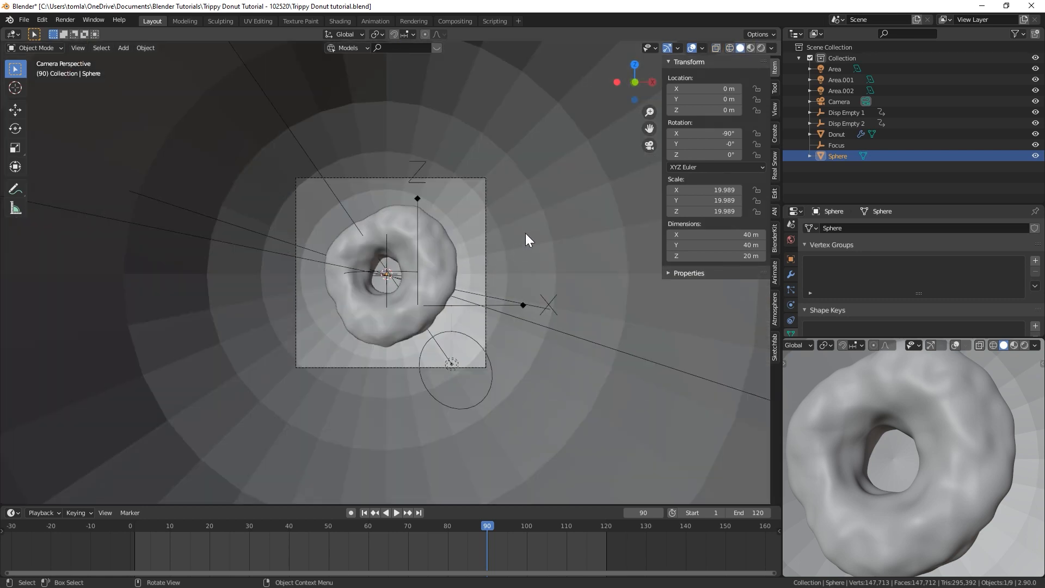
pyautogui.scroll(-2, 526, 232)
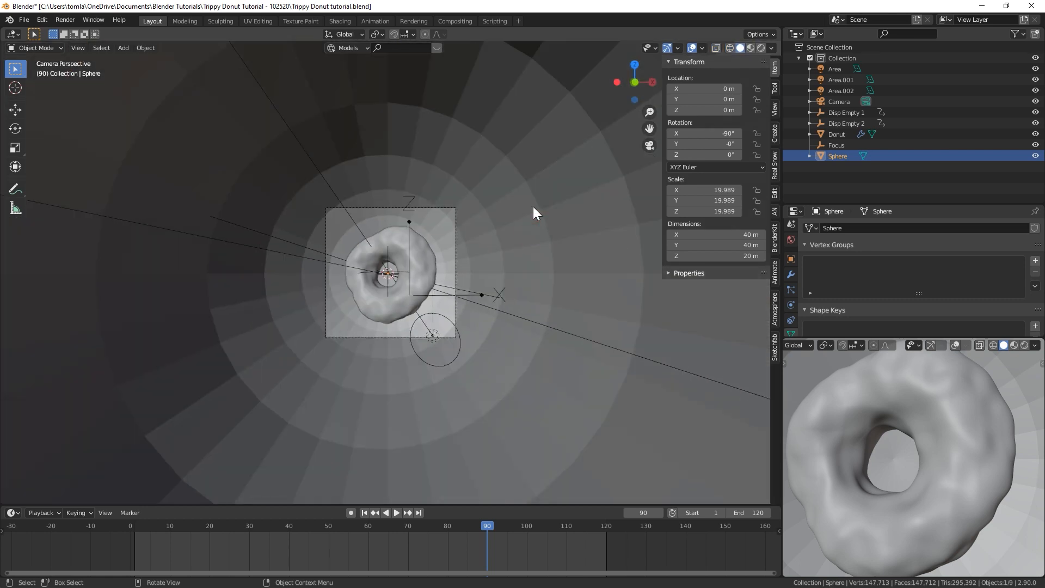
pyautogui.moveTo(521, 204); pyautogui.dragTo(418, 252, button='middle')
pyautogui.scroll(-6, 425, 214)
pyautogui.press('g')
pyautogui.press('y')
pyautogui.click(464, 228)
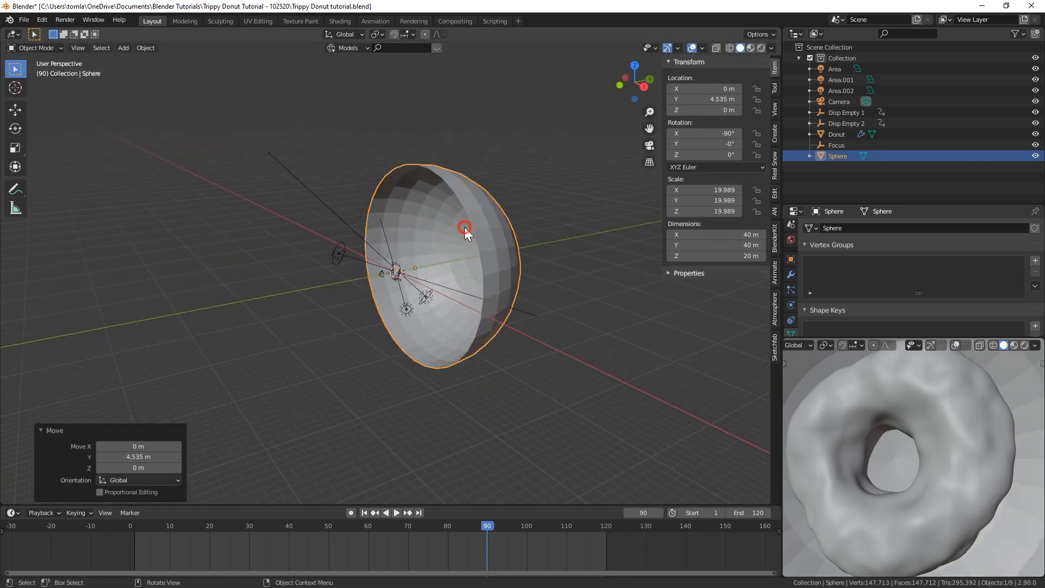
# Add a level 2 Subdivision Surface to the half sphere and shade it smooth
pyautogui.hotkey('ctrl', '2')
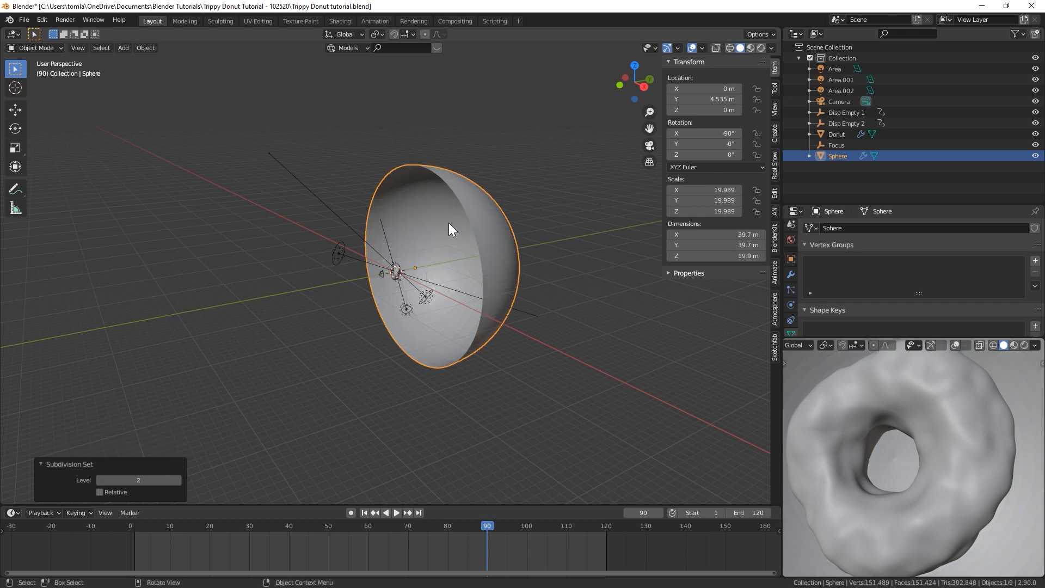
pyautogui.moveTo(455, 224)
pyautogui.mouseDown(button='middle')
pyautogui.moveTo(504, 223)
pyautogui.moveTo(452, 216)
pyautogui.mouseUp(button='middle')
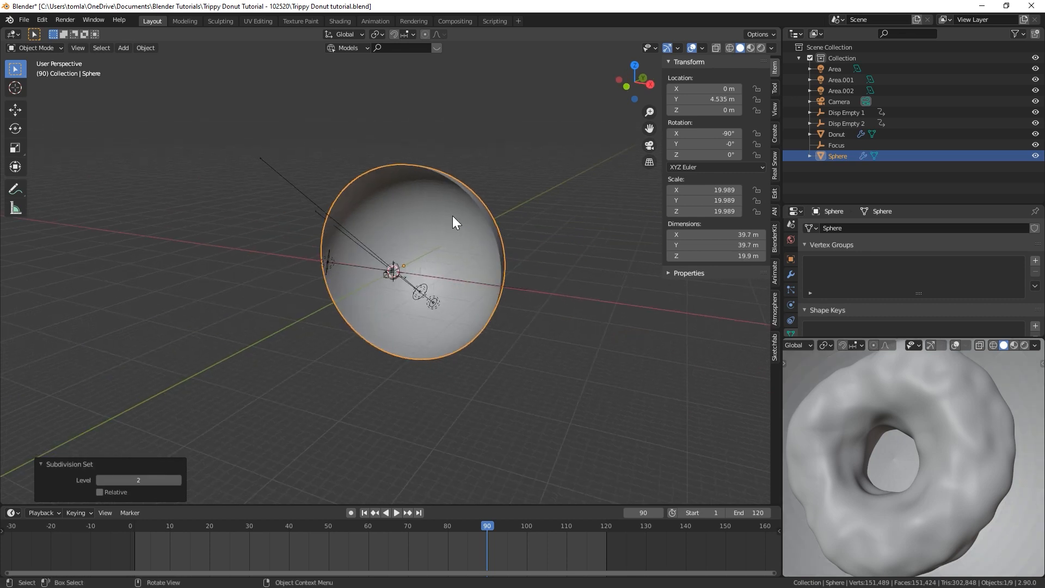
pyautogui.scroll(5, 452, 215)
pyautogui.rightClick(479, 177)
pyautogui.click(459, 178)
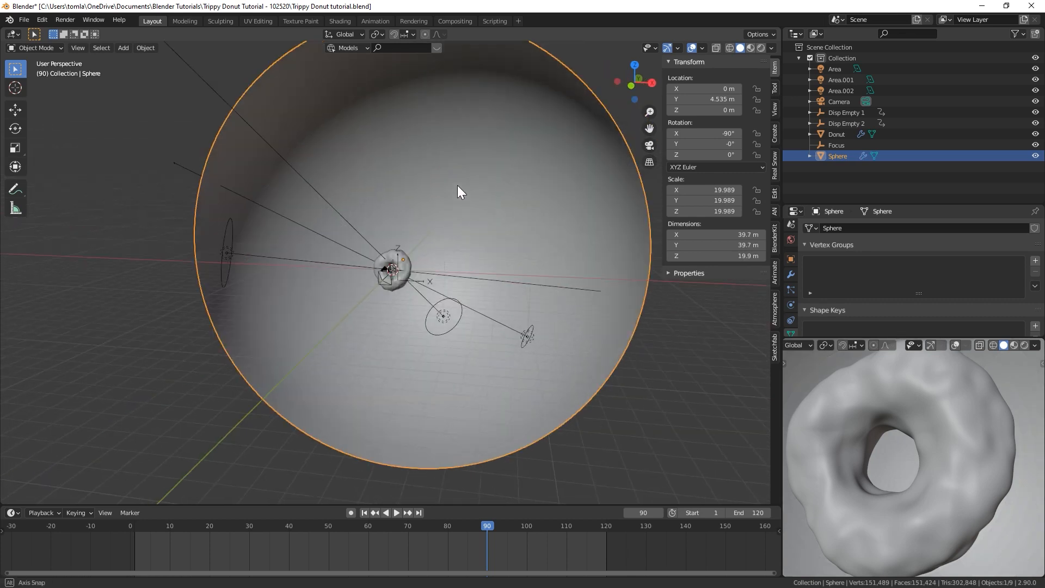
# Return to the camera view and give the half sphere a new material named Background
pyautogui.press('KP_0')
pyautogui.scroll(2, 457, 188)
pyautogui.scroll(-3, 793, 324)
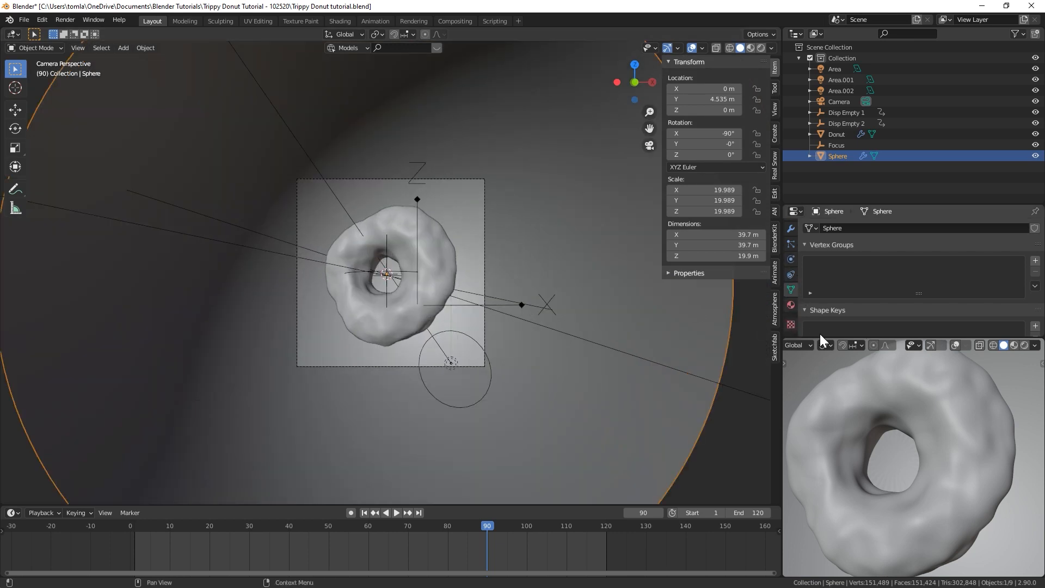
pyautogui.click(791, 305)
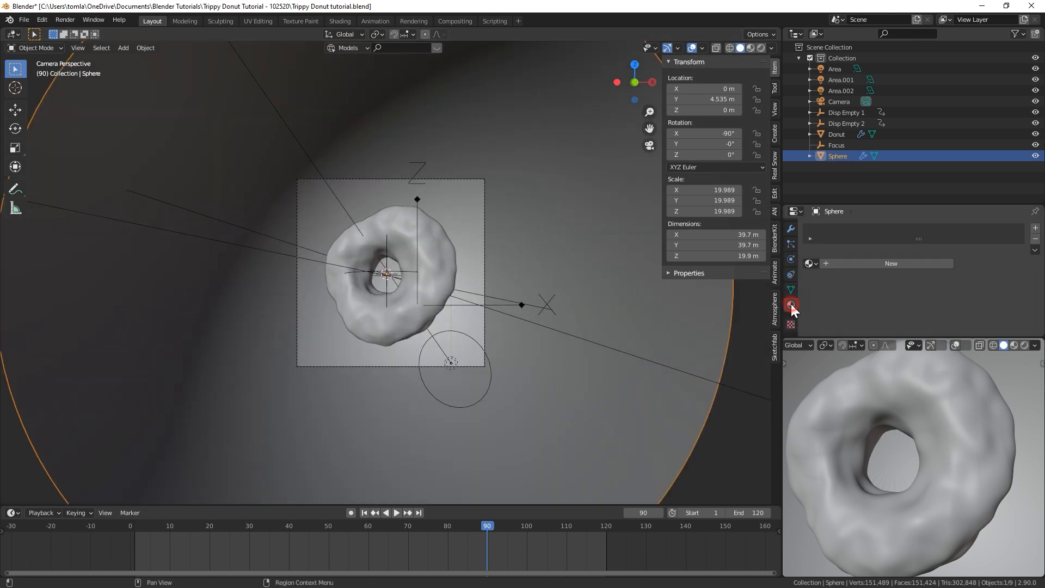
pyautogui.doubleClick(852, 263)
pyautogui.write('Background')
pyautogui.press('Return')
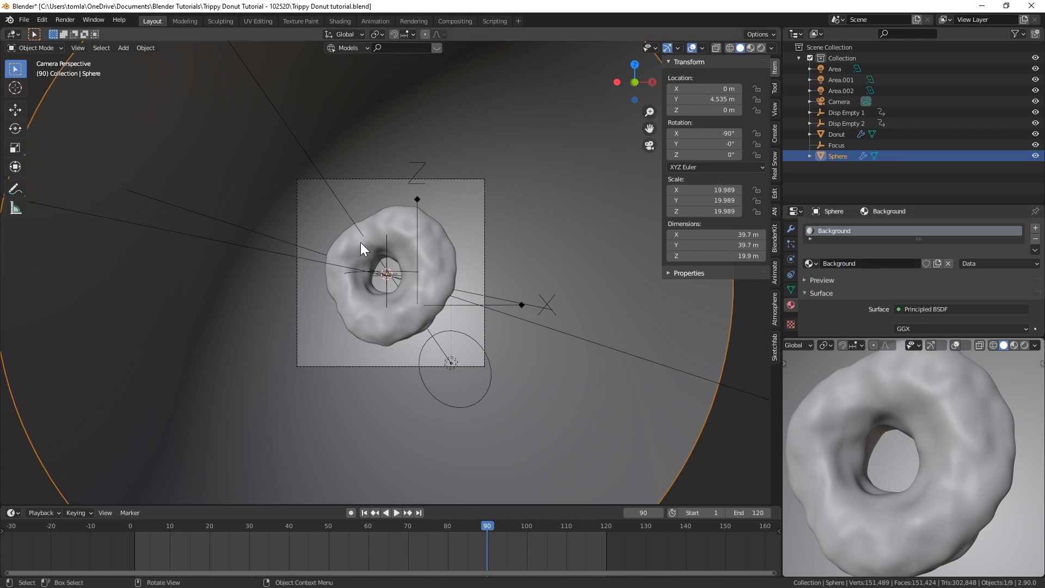
# Preview the background in rendered shading through the camera, and inspect the scene from outside in solid shading
pyautogui.click(761, 48)
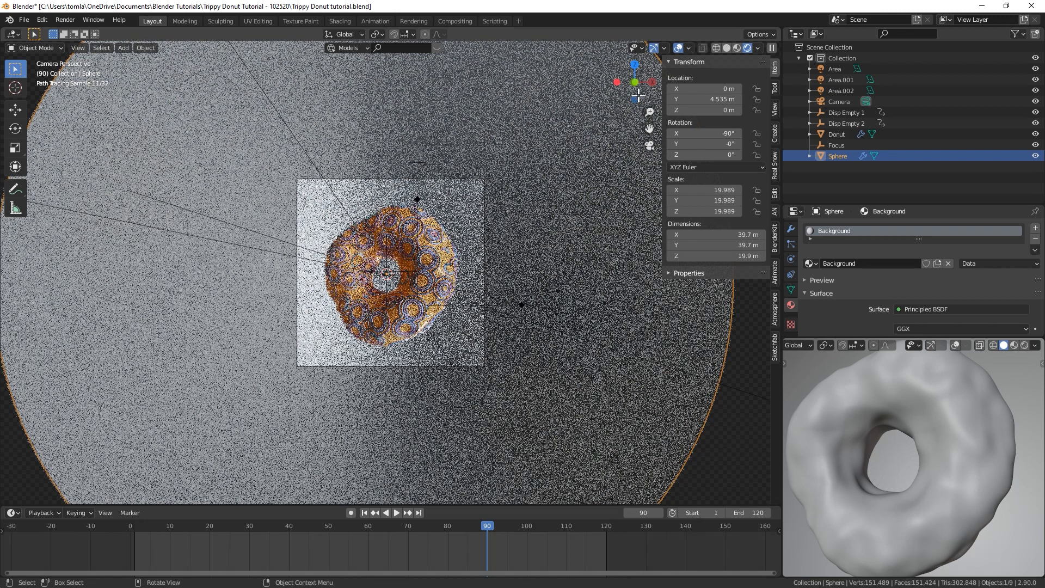
pyautogui.click(727, 48)
pyautogui.moveTo(482, 171); pyautogui.dragTo(447, 174, button='middle')
pyautogui.scroll(-10, 448, 173)
pyautogui.scroll(-2, 448, 172)
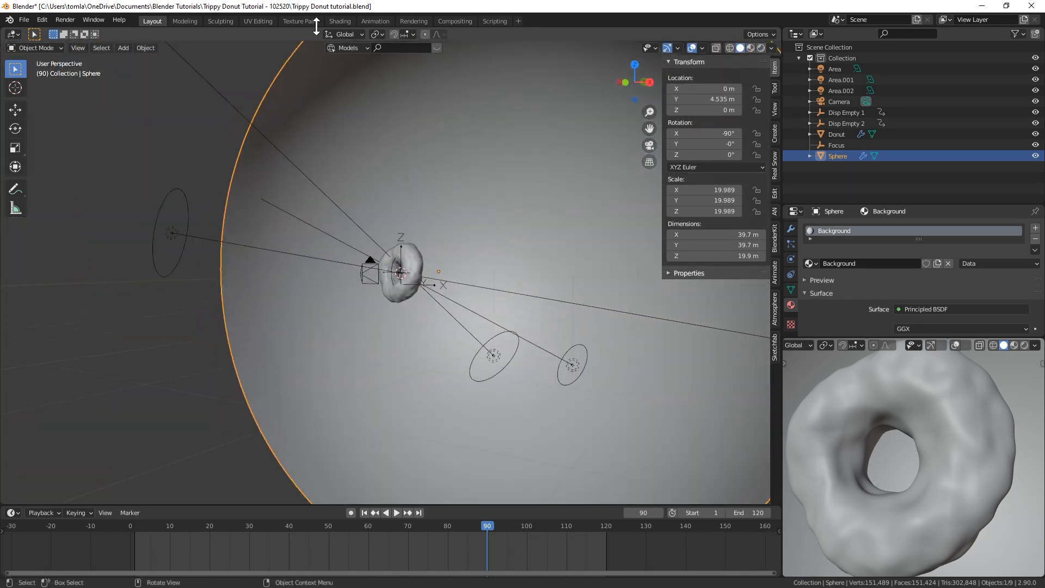
# Open the Shading workspace and switch the node editor from World to Object to show the Background material
pyautogui.click(337, 21)
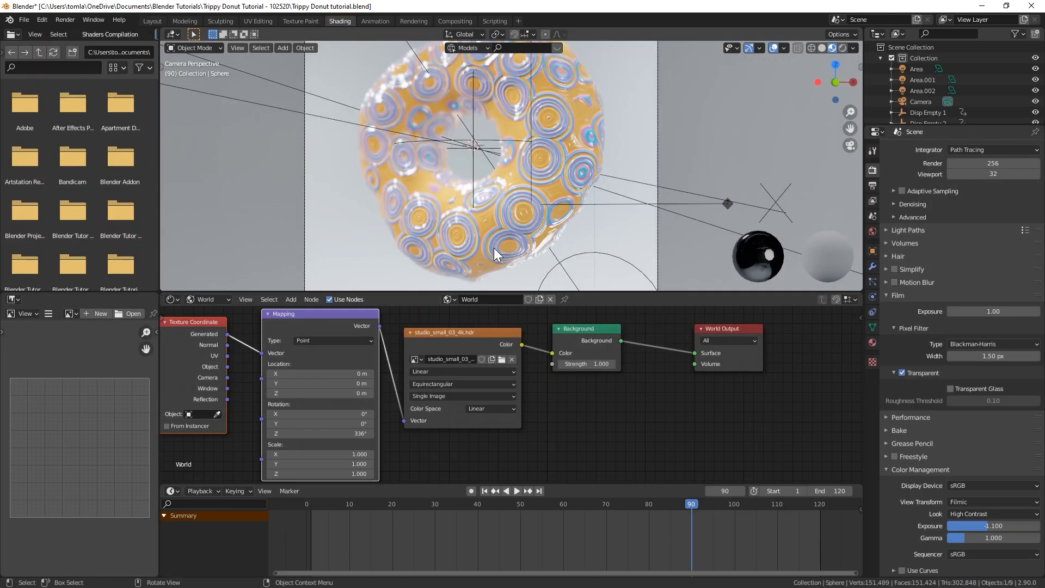
pyautogui.scroll(-3, 494, 247)
pyautogui.click(206, 300)
pyautogui.click(215, 314)
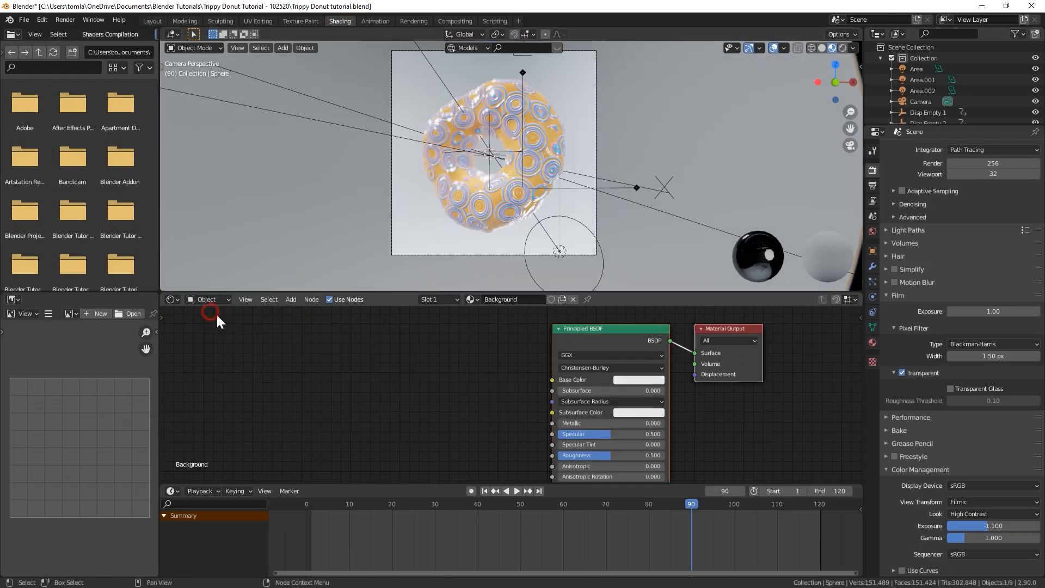
# Join the timeline, image editor and file browser areas into the node editor and viewport, and reposition the shader nodes
pyautogui.rightClick(441, 480)
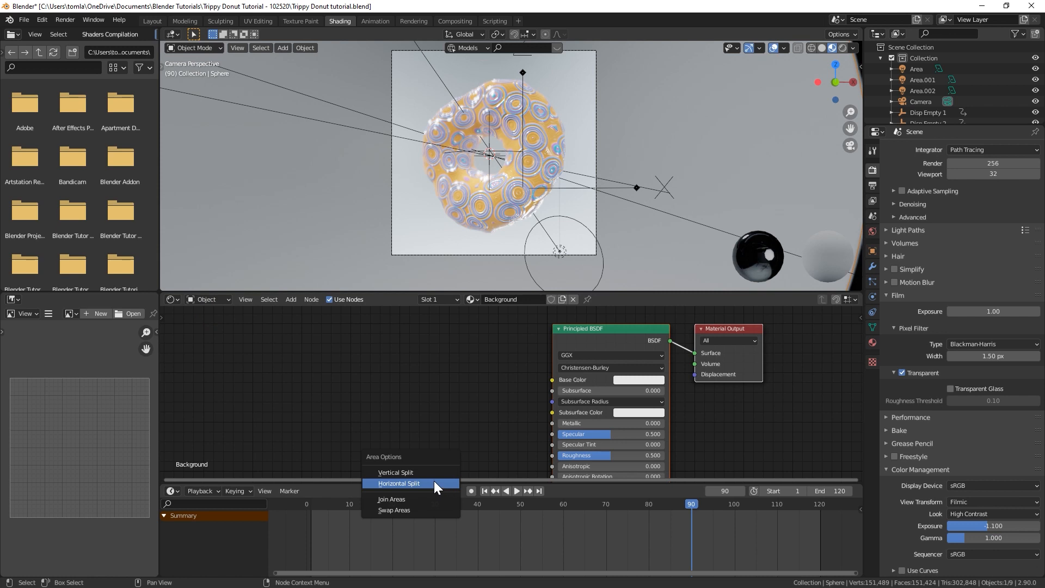
pyautogui.click(413, 500)
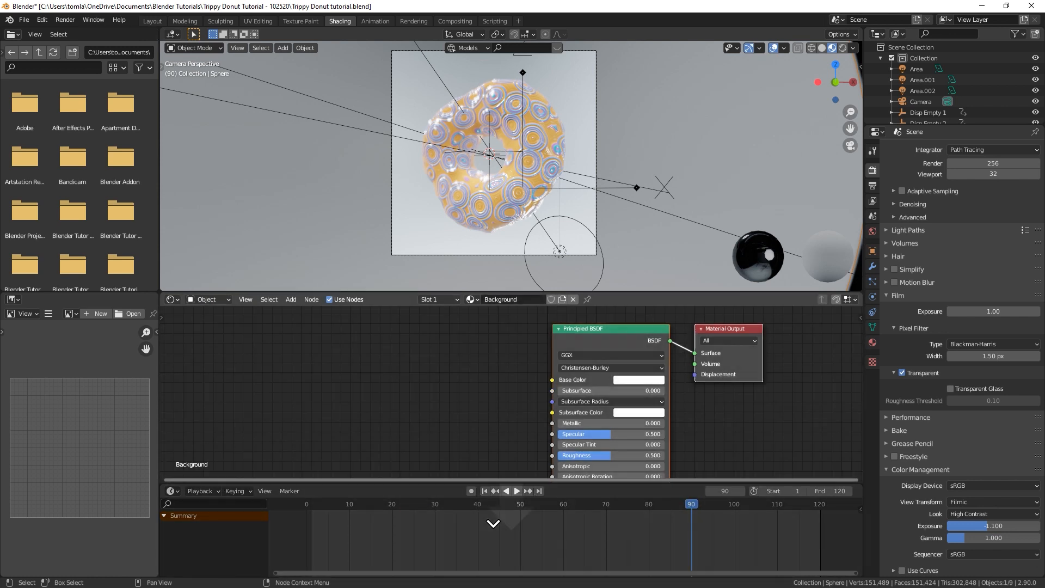
pyautogui.click(493, 510)
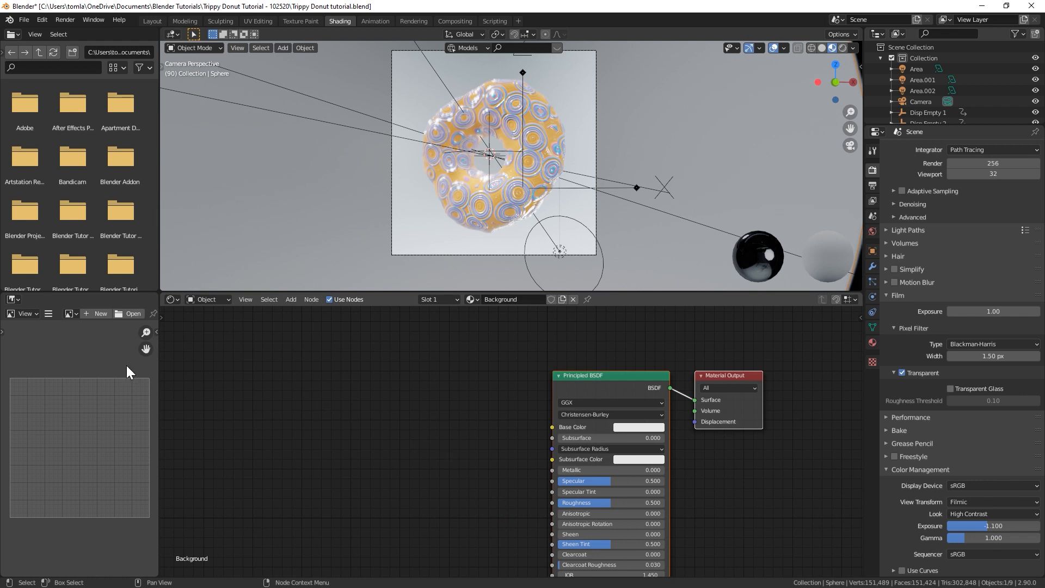
pyautogui.rightClick(156, 362)
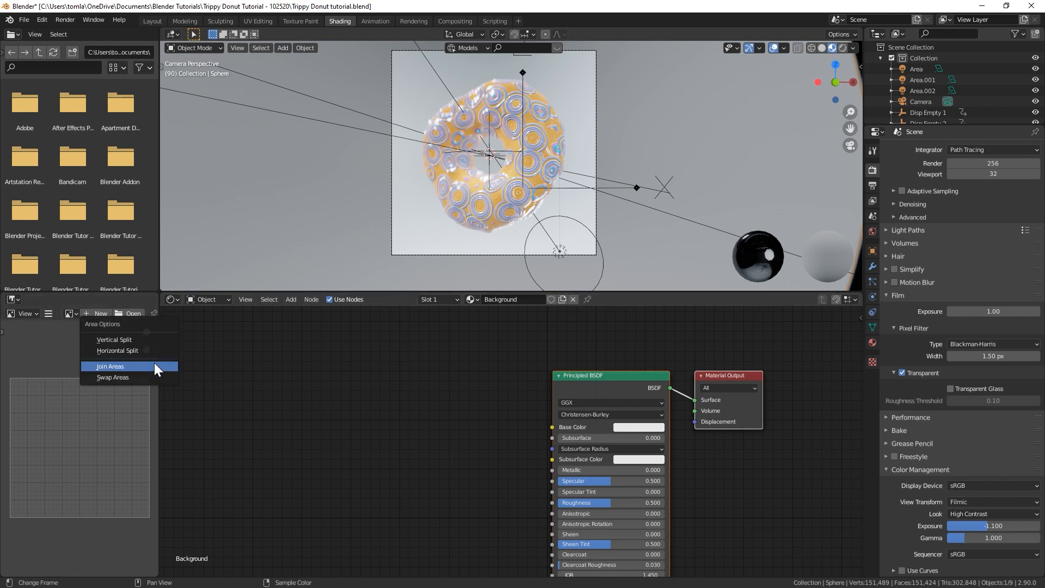
pyautogui.click(154, 365)
pyautogui.click(103, 294)
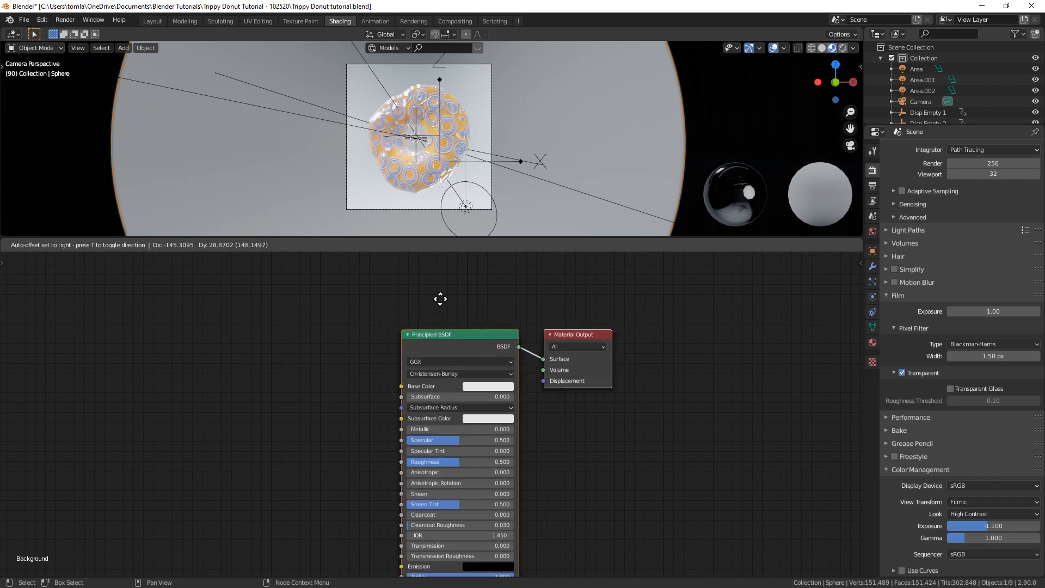
pyautogui.click(451, 257)
# Switch to the uiGradients page in the browser, copy #feac5e and apply it as the Principled BSDF's Base Color in Blender
pyautogui.click(198, 326)
pyautogui.moveTo(0, 142); pyautogui.dragTo(338, 8)
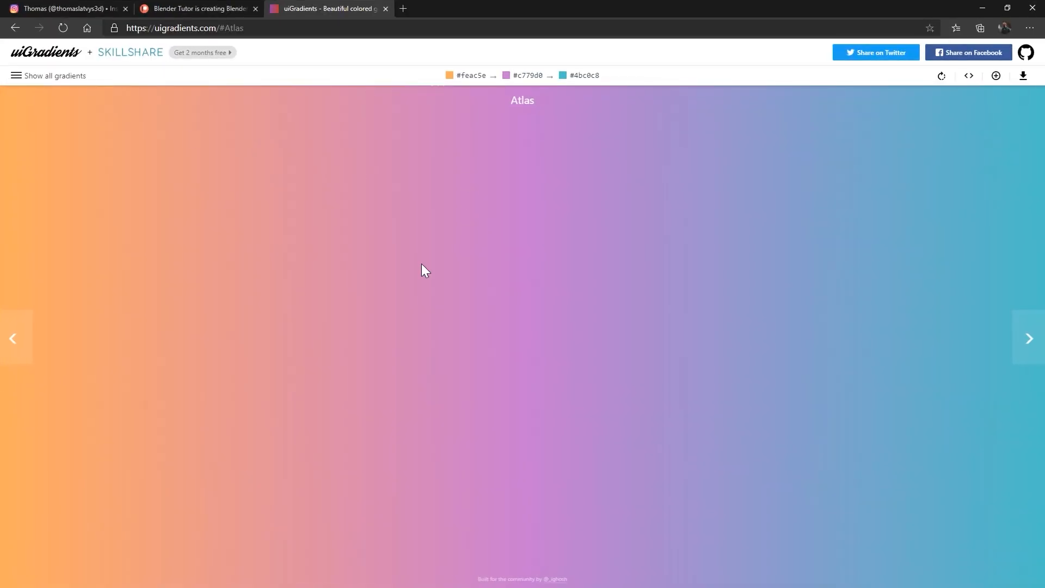
pyautogui.click(467, 79)
pyautogui.moveTo(521, 3); pyautogui.dragTo(0, 334)
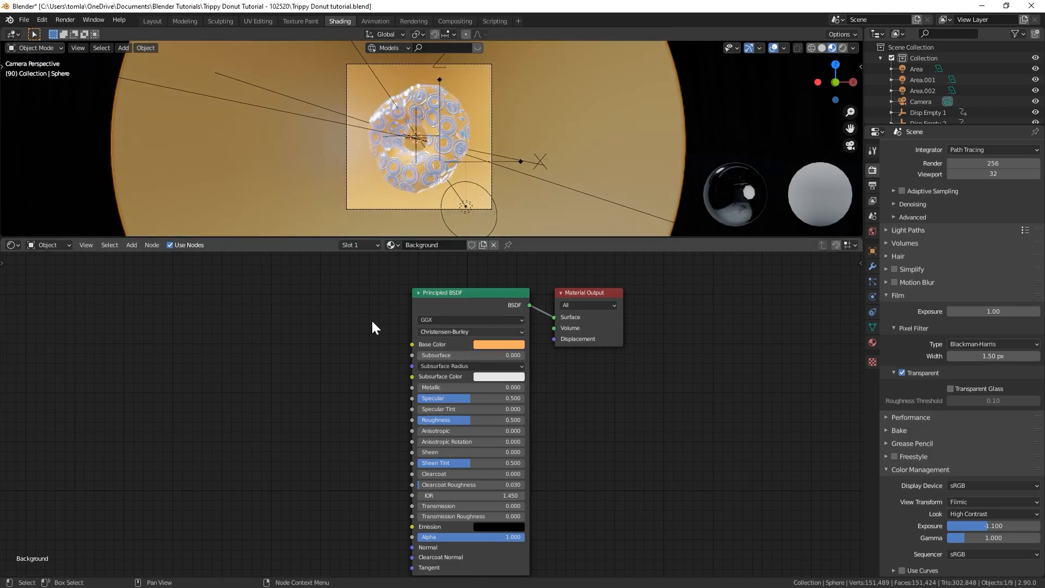
# Add linked Texture Coordinate and Mapping nodes for the Background shader, and delete the Image Texture node added with them
pyautogui.click(354, 325)
pyautogui.moveTo(433, 294); pyautogui.dragTo(403, 289)
pyautogui.click(322, 315)
pyautogui.moveTo(289, 340); pyautogui.dragTo(310, 353, button='middle')
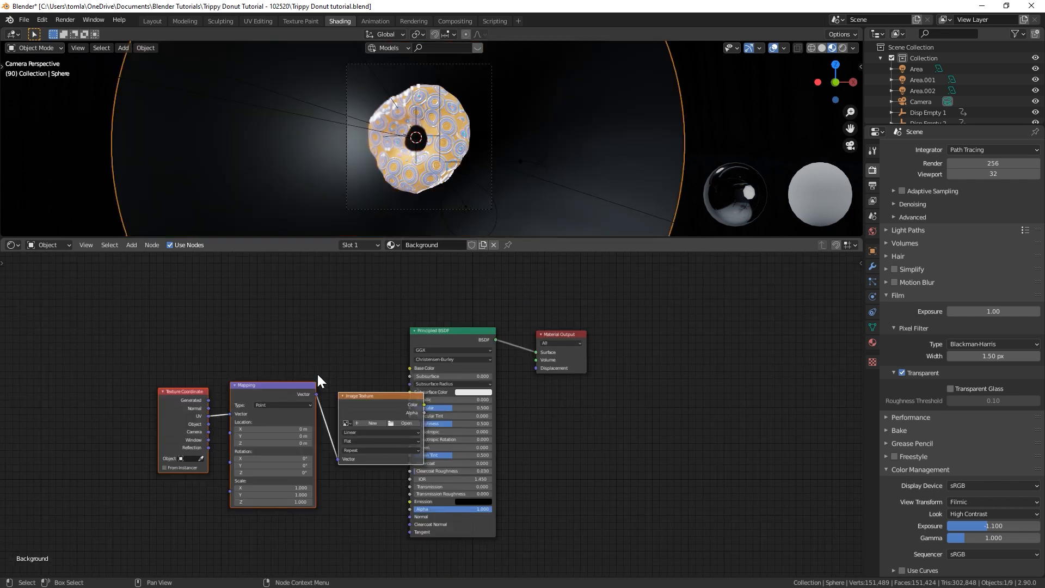
pyautogui.moveTo(318, 373); pyautogui.dragTo(374, 386, button='middle')
pyautogui.press('g')
pyautogui.click(274, 340)
pyautogui.moveTo(325, 299); pyautogui.dragTo(396, 464)
pyautogui.press('x')
# Add a Gradient Texture node beside the Mapping node and feed the mapping vector into it
pyautogui.hotkey('shift', 'a')
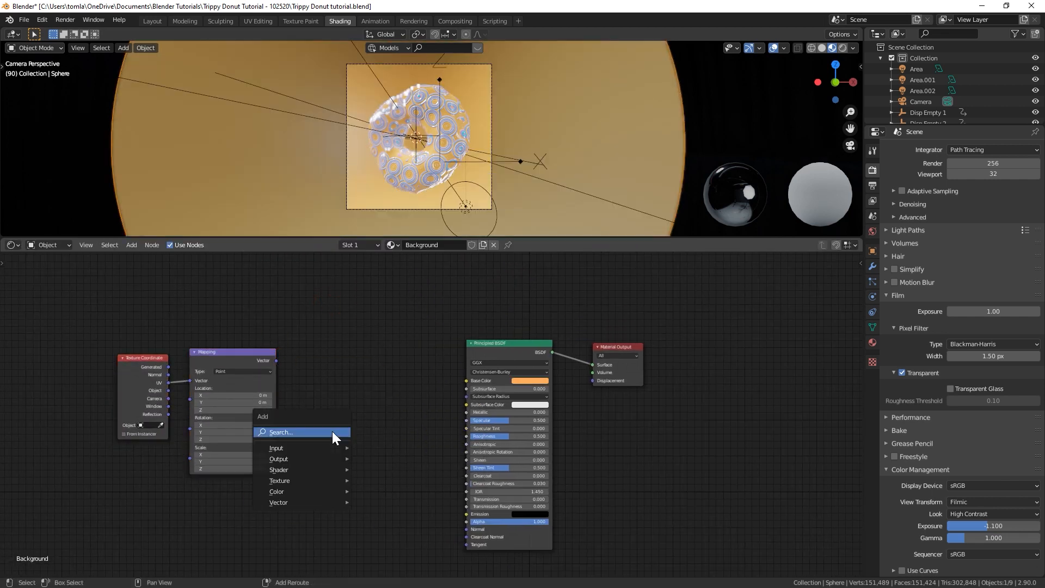
pyautogui.moveTo(310, 481)
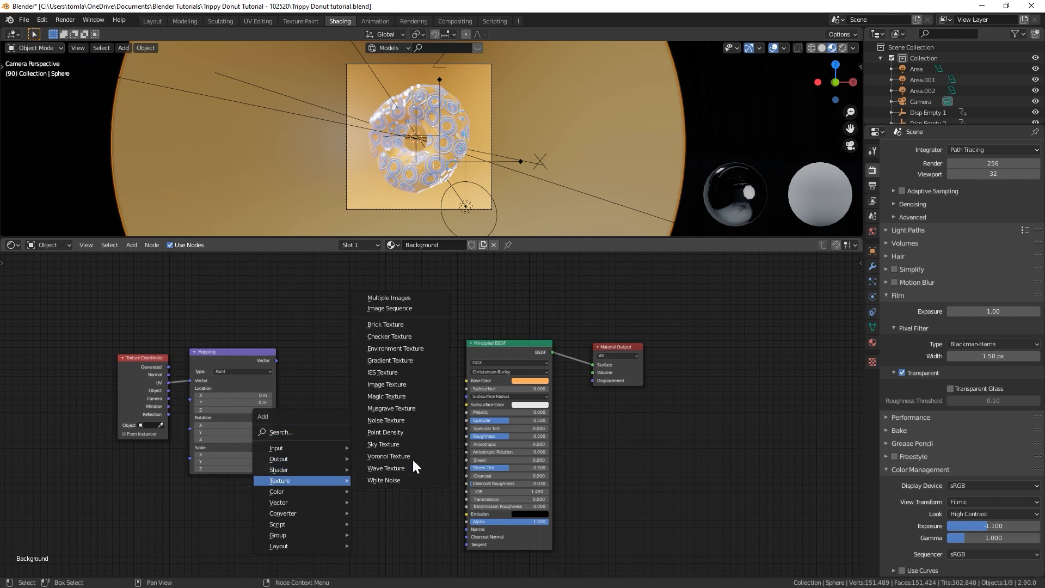
pyautogui.click(396, 362)
pyautogui.click(320, 347)
pyautogui.moveTo(277, 361); pyautogui.dragTo(324, 390)
pyautogui.moveTo(345, 354); pyautogui.dragTo(315, 345)
# Add a ColorRamp driven by the gradient's Fac output and connect its color to the Principled BSDF's Base Color
pyautogui.hotkey('shift', 'a')
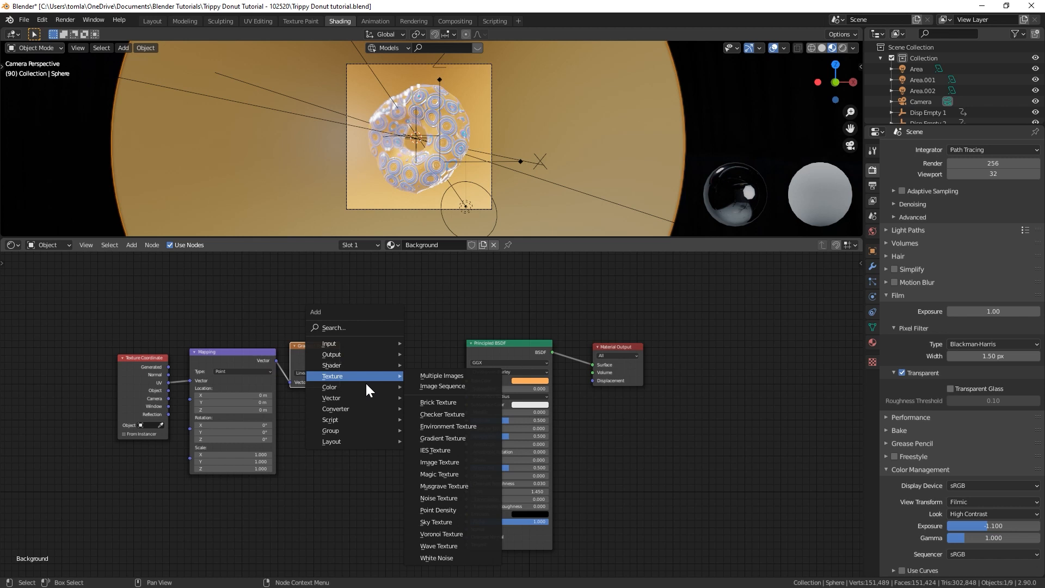
pyautogui.moveTo(354, 424)
pyautogui.click(481, 441)
pyautogui.moveTo(341, 363); pyautogui.dragTo(369, 407)
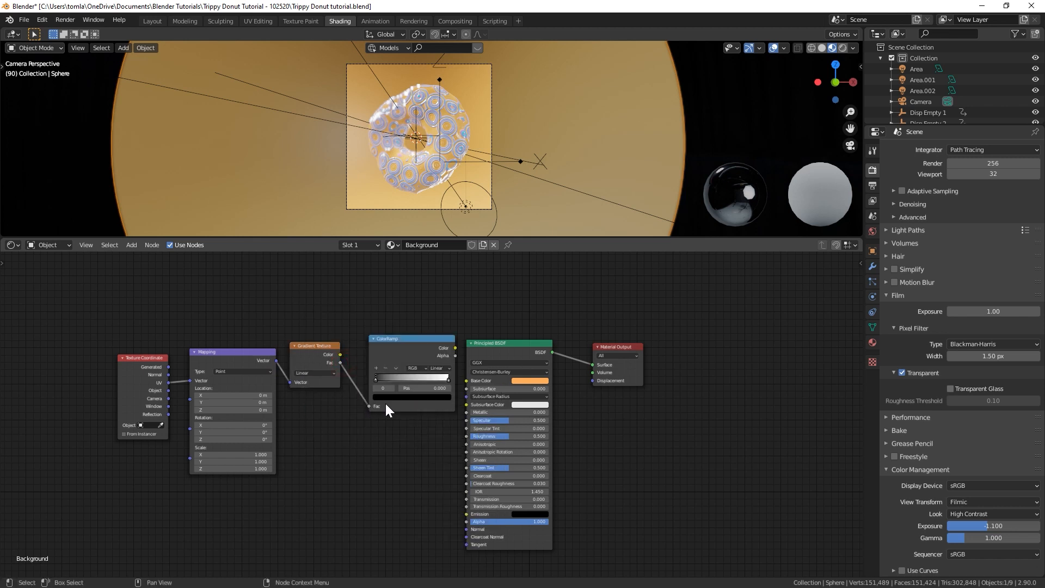
pyautogui.scroll(3, 387, 345)
pyautogui.moveTo(364, 323); pyautogui.dragTo(438, 374)
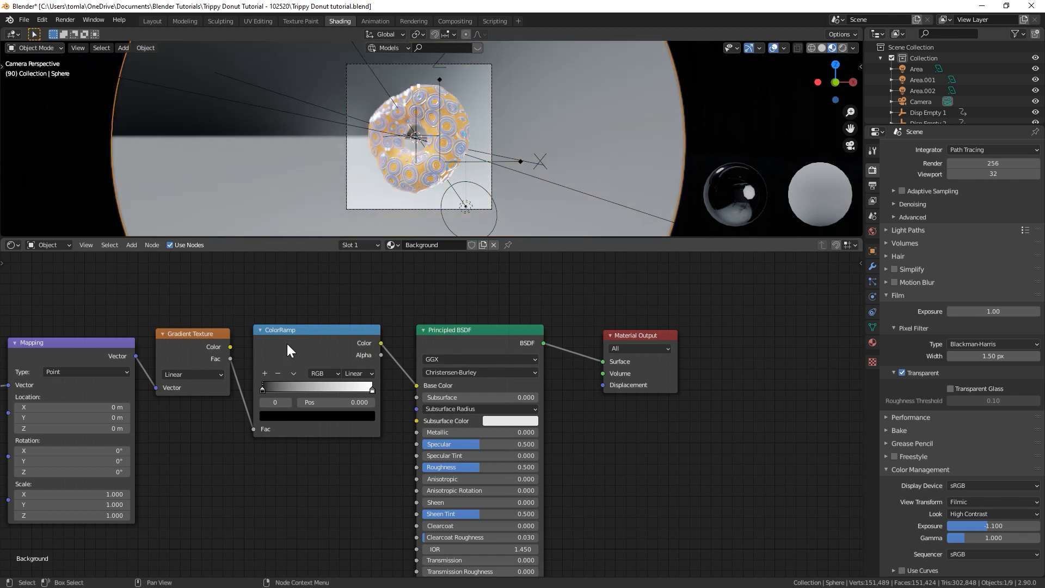
# Set the ColorRamp's first stop to hex FEAC5E
pyautogui.moveTo(272, 416); pyautogui.dragTo(381, 402, button='middle')
pyautogui.click(378, 404)
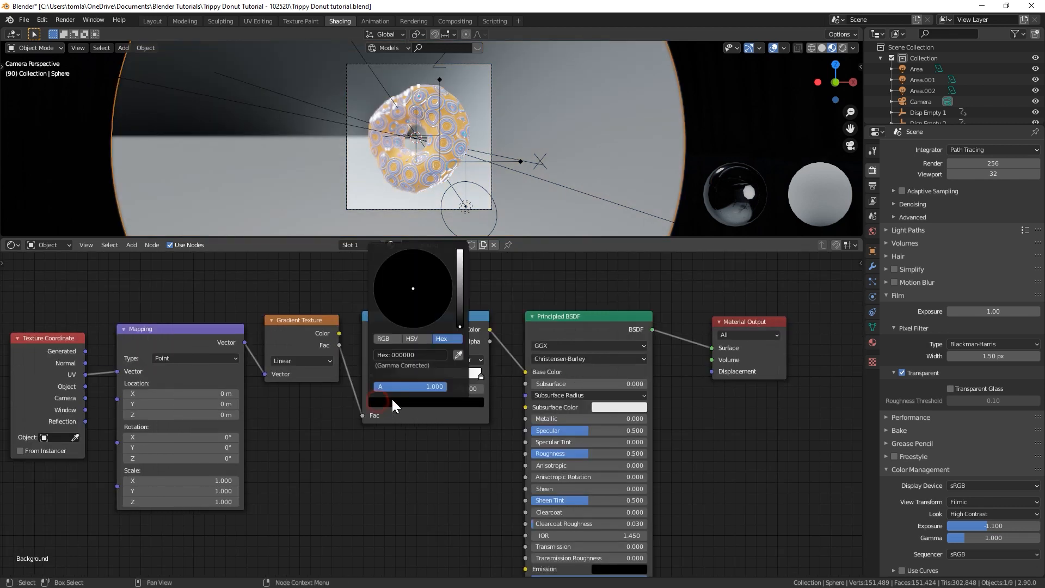
pyautogui.click(421, 353)
pyautogui.write('FEAC5E')
pyautogui.press('Return')
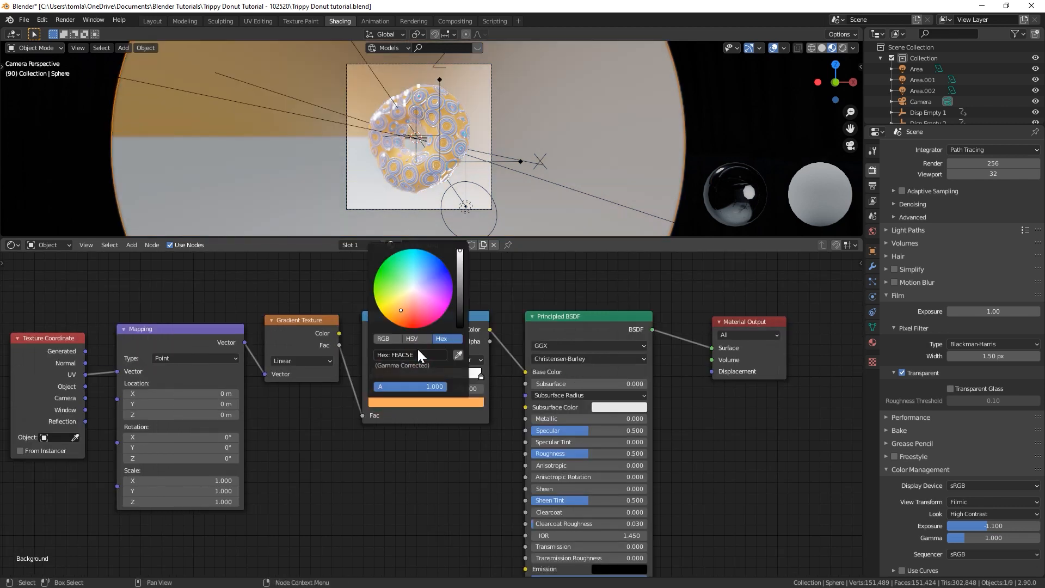
# Set the ColorRamp's last stop to FEAC5E and darken it to about 9E6A34
pyautogui.click(481, 375)
pyautogui.click(378, 403)
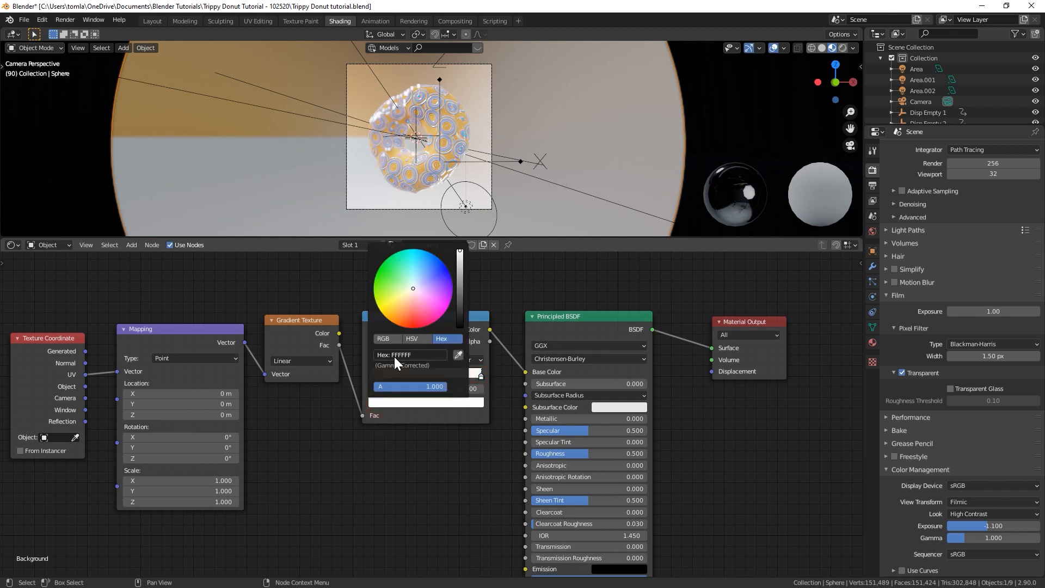
pyautogui.click(414, 354)
pyautogui.write('FEAC5E')
pyautogui.press('Return')
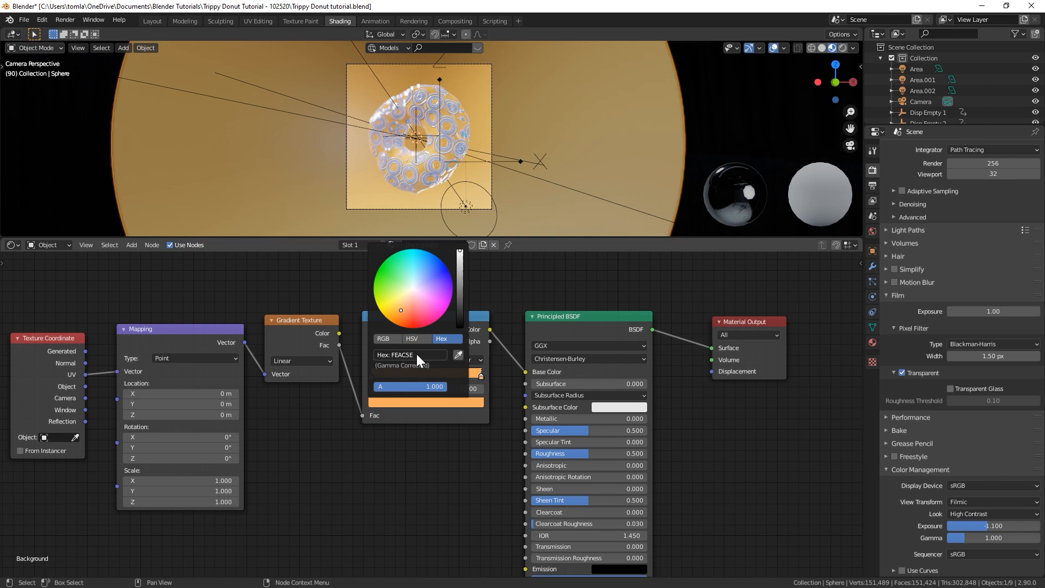
pyautogui.click(398, 311)
pyautogui.moveTo(461, 257); pyautogui.dragTo(468, 281)
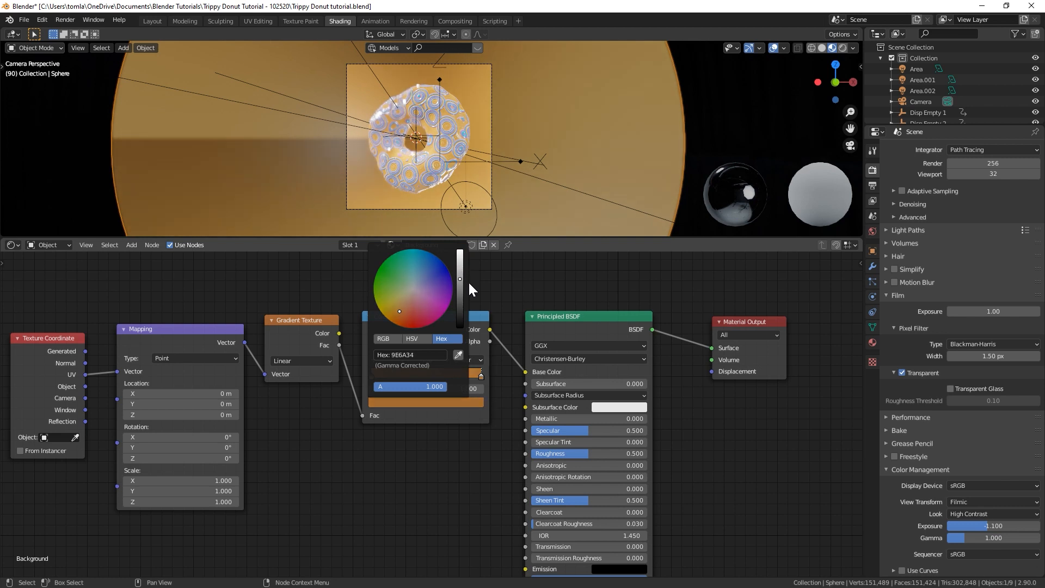
# Set the Background material's Specular to 0.1 and Roughness to about 0.764
pyautogui.click(575, 430)
pyautogui.write('.1')
pyautogui.press('Return')
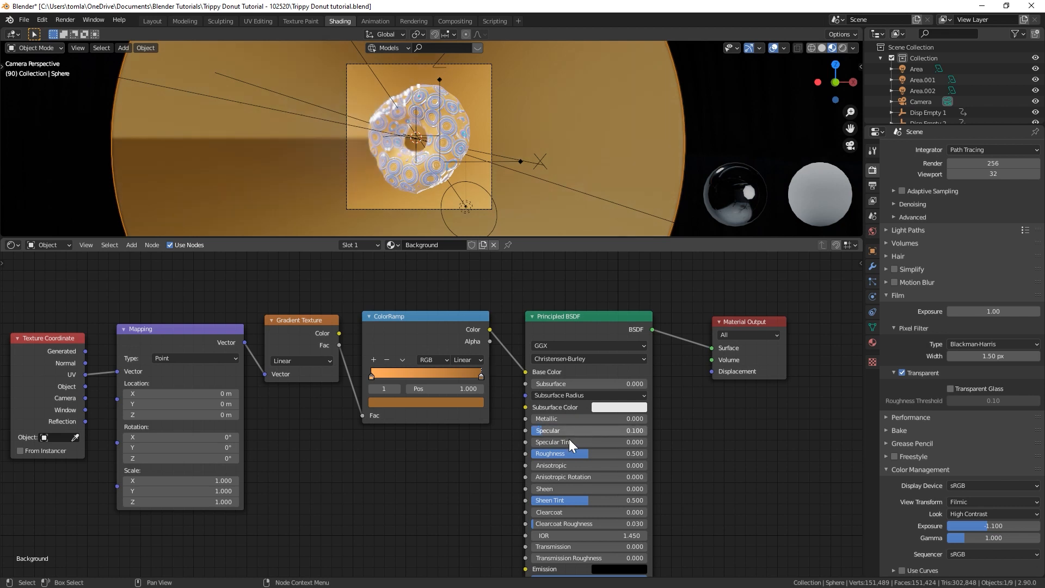
pyautogui.moveTo(554, 452); pyautogui.dragTo(576, 452)
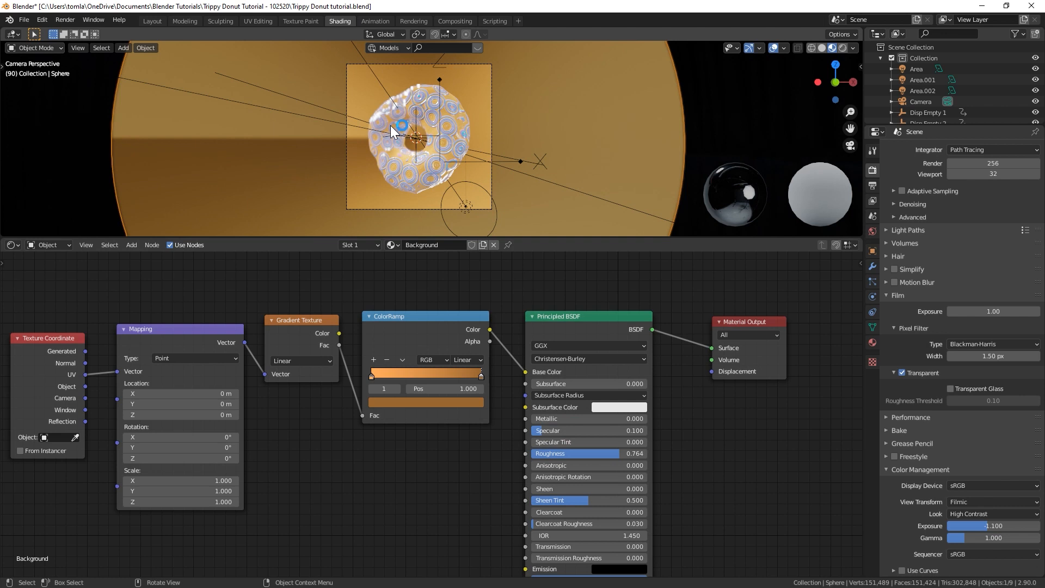
# Feed the Mapping node from the Texture Coordinate's Generated output and set the Gradient Texture type to Easing
pyautogui.scroll(1, 424, 149)
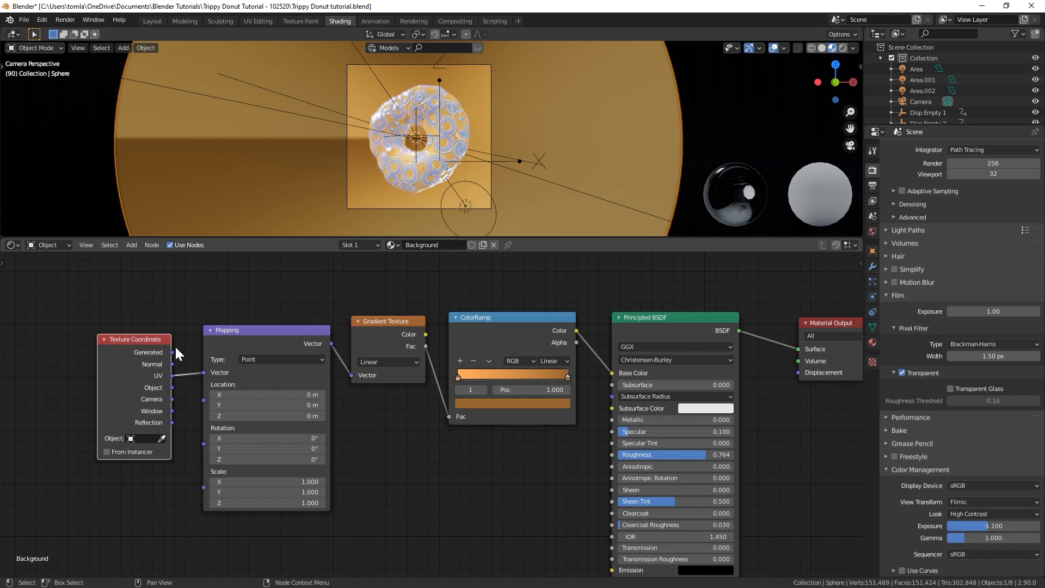
pyautogui.moveTo(171, 352); pyautogui.dragTo(211, 371)
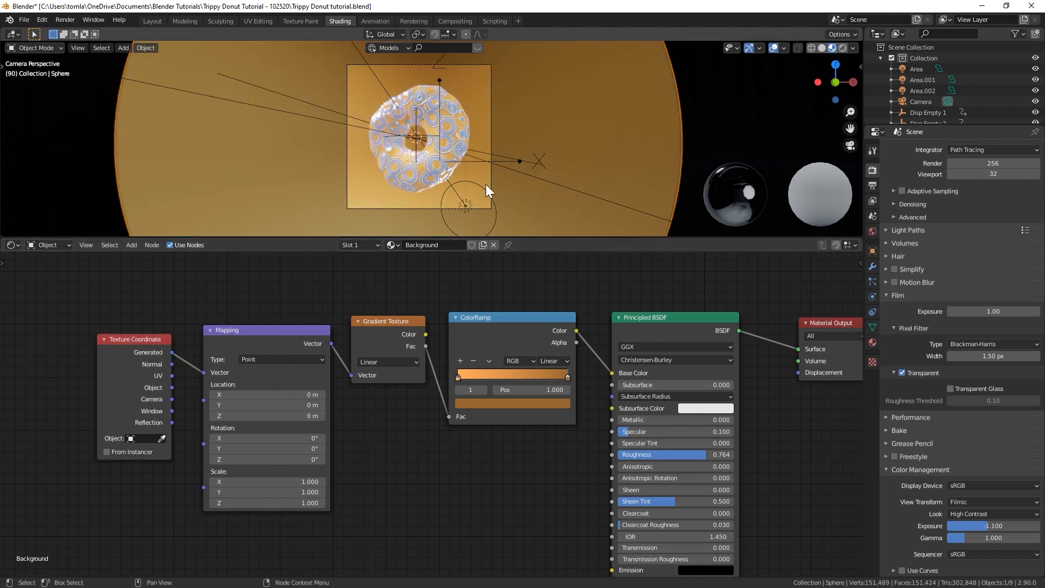
pyautogui.click(378, 361)
pyautogui.click(389, 397)
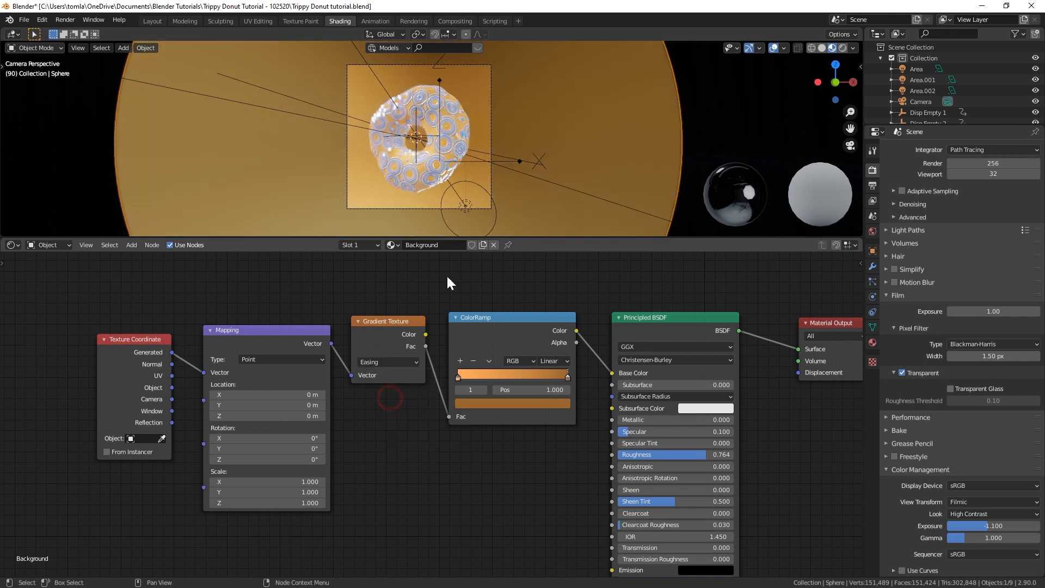
pyautogui.scroll(2, 435, 100)
pyautogui.scroll(-1, 452, 112)
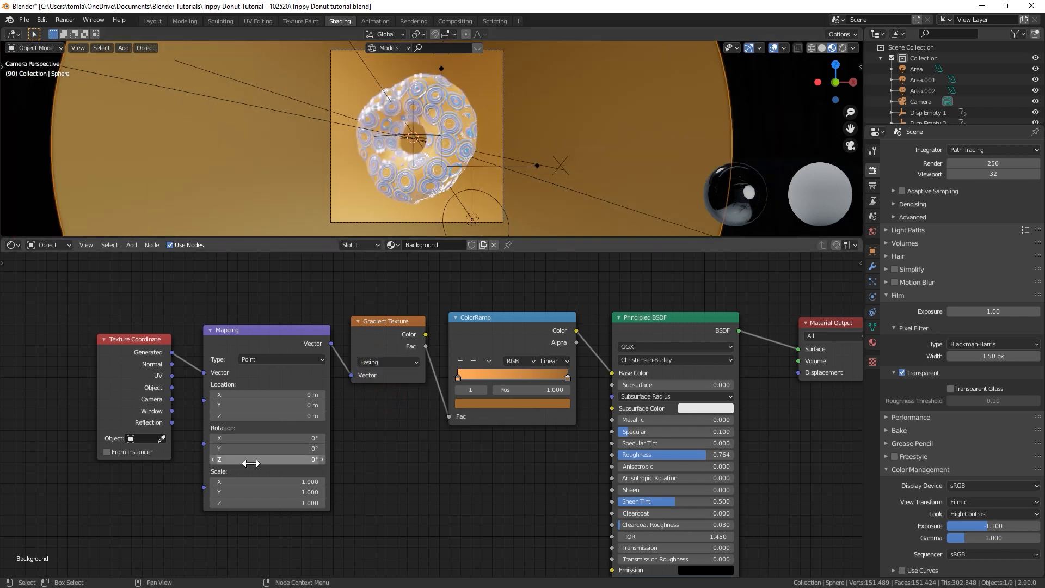
# Set the Mapping node's Z rotation to about -91.2°
pyautogui.moveTo(247, 460); pyautogui.dragTo(398, 442)
pyautogui.press('Escape')
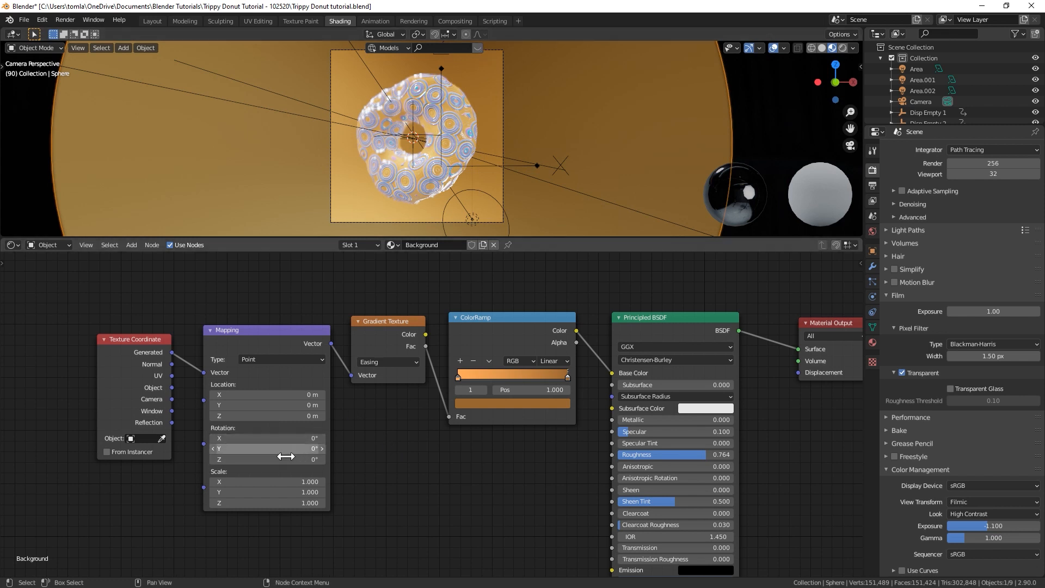
pyautogui.moveTo(275, 459); pyautogui.dragTo(194, 447)
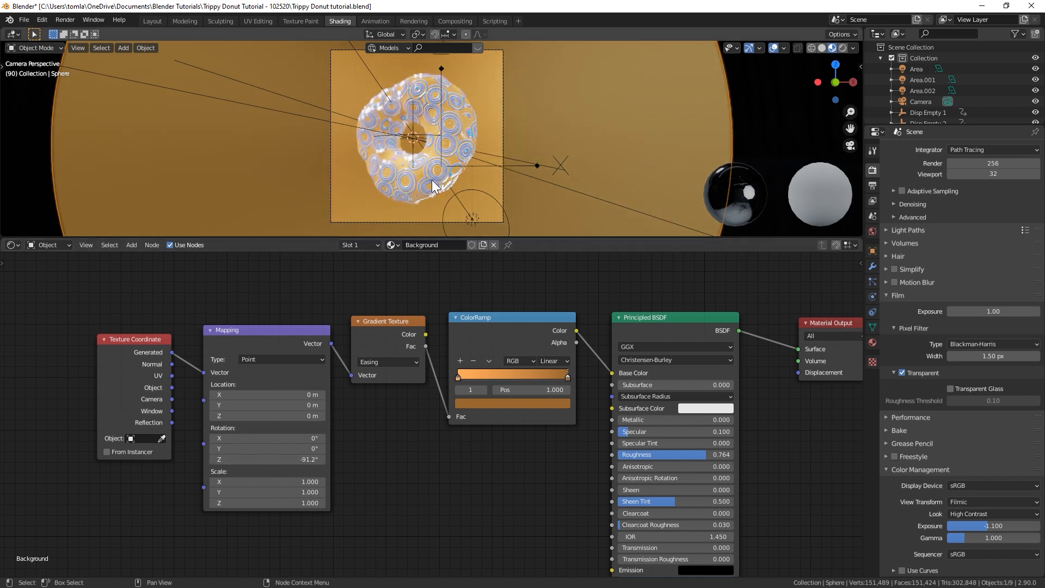
# Enlarge the 3D viewport, preview it in Rendered shading, and brighten the ColorRamp's last stop to a lighter orange
pyautogui.moveTo(522, 238); pyautogui.dragTo(523, 391)
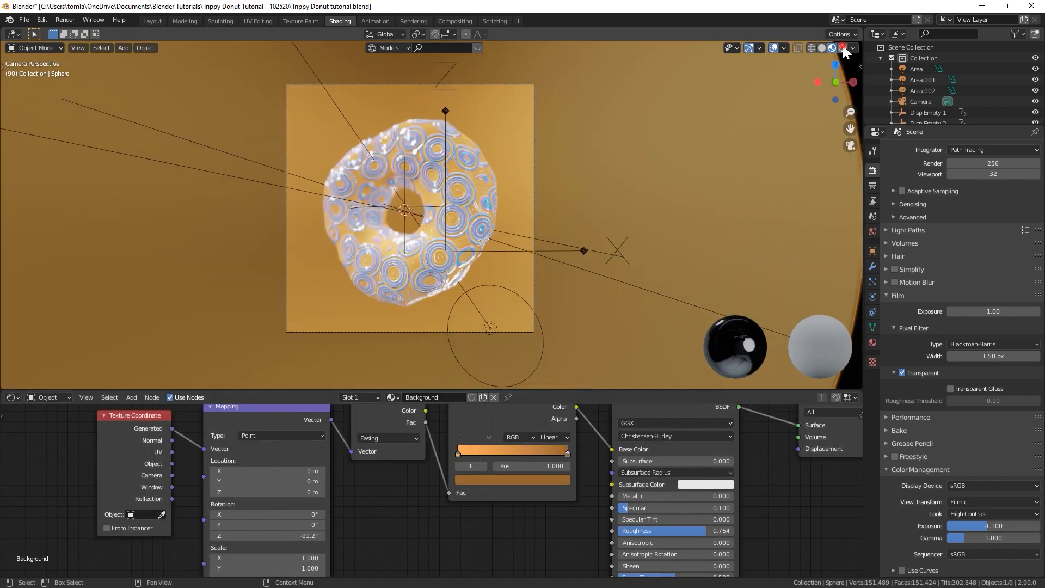
pyautogui.click(842, 48)
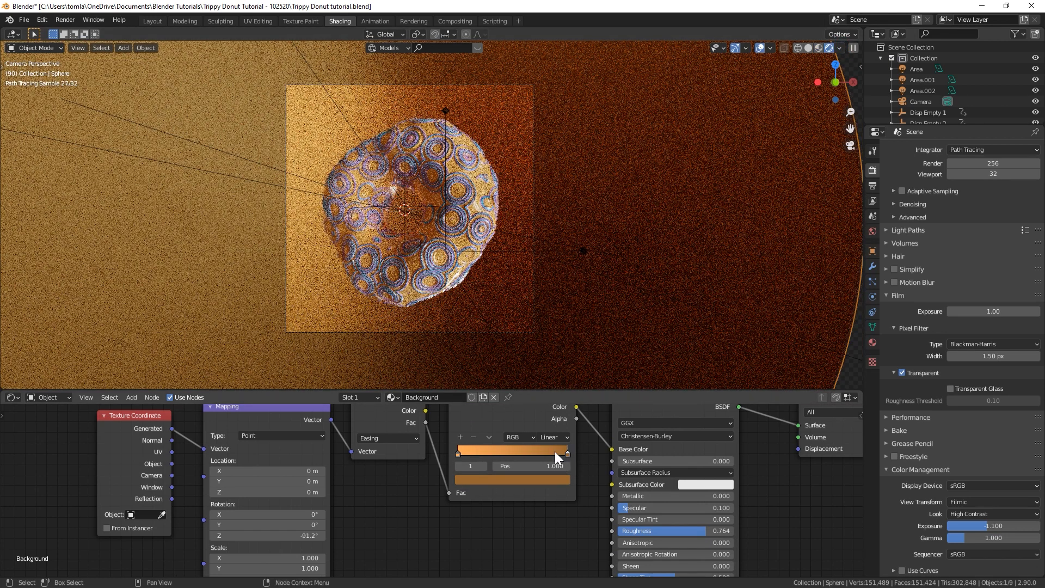
pyautogui.click(469, 485)
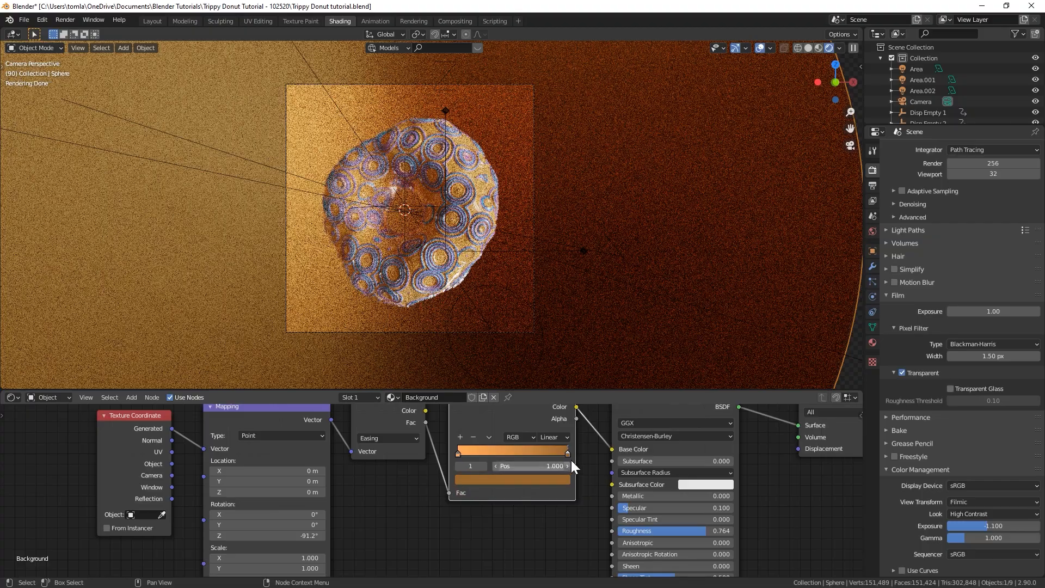
pyautogui.click(553, 479)
pyautogui.moveTo(547, 354); pyautogui.dragTo(547, 338)
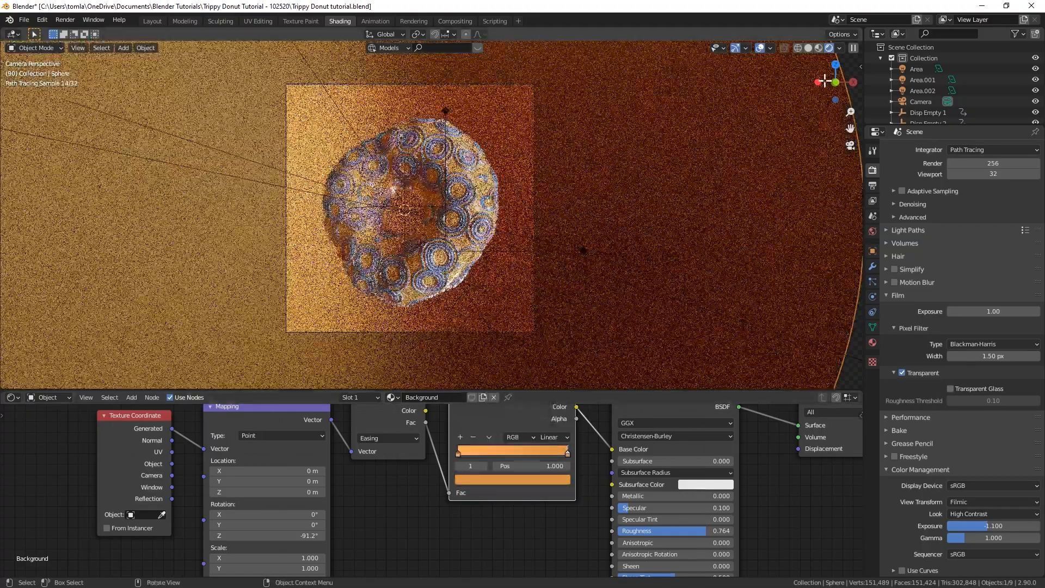
# Examine how the half-sphere background and lights are placed around the donut, using Rendered and Solid shading
pyautogui.moveTo(700, 151); pyautogui.dragTo(655, 181, button='middle')
pyautogui.scroll(5, 655, 182)
pyautogui.scroll(-10, 655, 181)
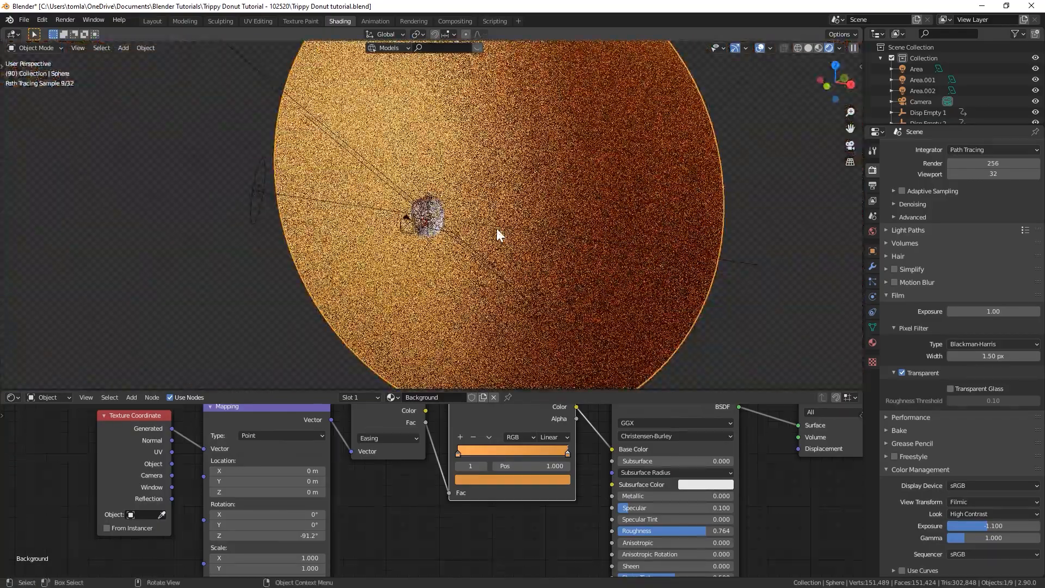
pyautogui.click(808, 48)
pyautogui.moveTo(582, 224)
pyautogui.mouseDown(button='middle')
pyautogui.moveTo(652, 191)
pyautogui.moveTo(537, 234)
pyautogui.mouseUp(button='middle')
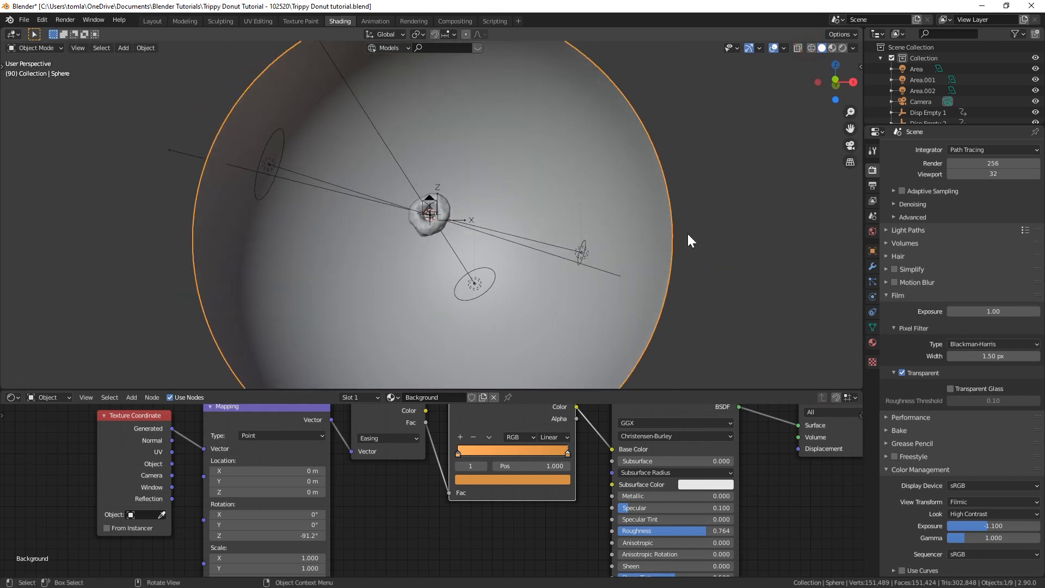
pyautogui.moveTo(687, 234); pyautogui.dragTo(723, 258, button='middle')
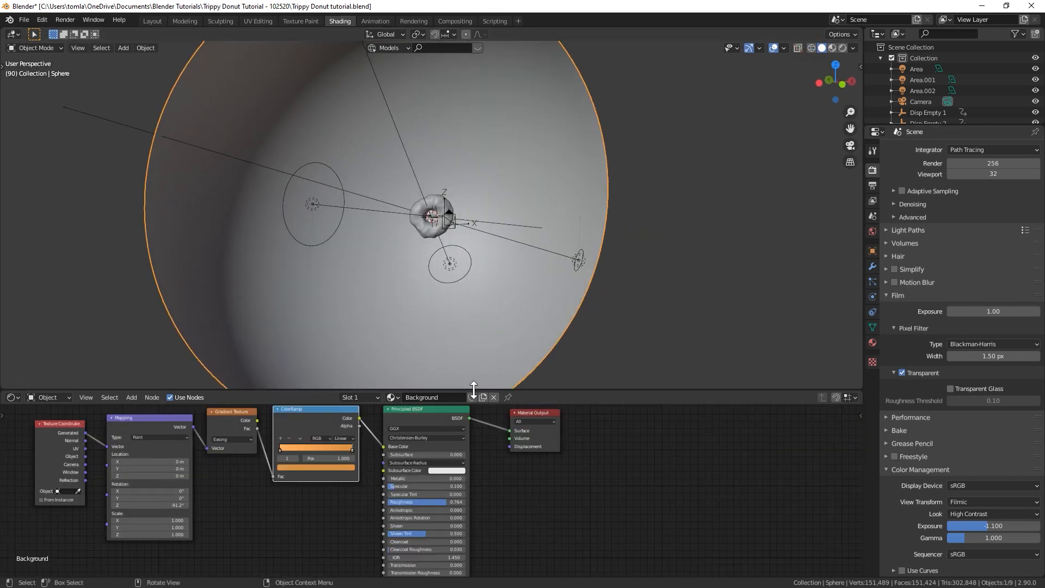
pyautogui.moveTo(473, 390); pyautogui.dragTo(478, 257)
pyautogui.scroll(-1, 529, 153)
pyautogui.click(836, 47)
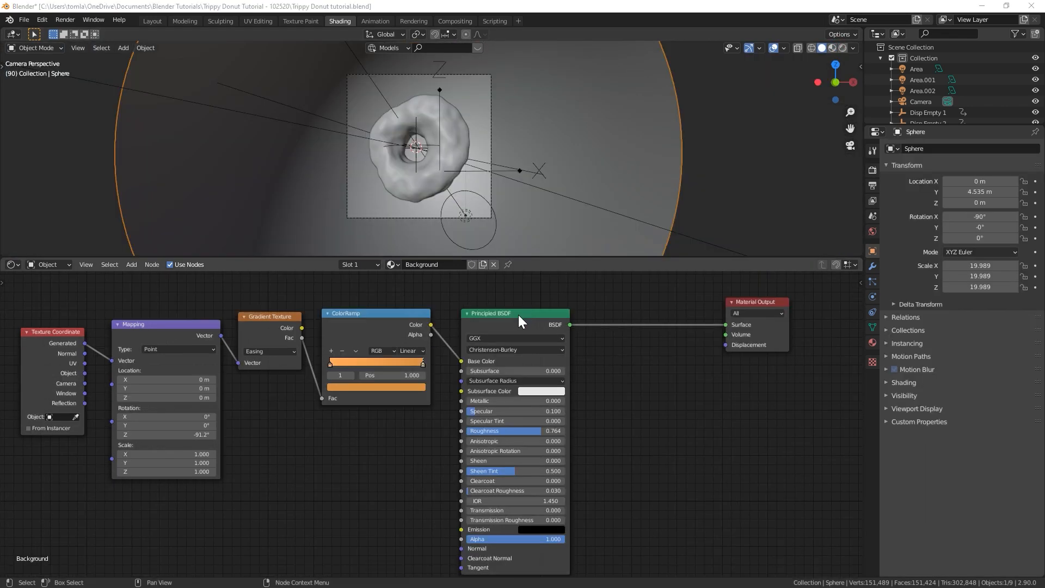
# Replace the Background material's Principled BSDF with an Emission shader colored by the ColorRamp
pyautogui.moveTo(518, 314); pyautogui.dragTo(532, 319)
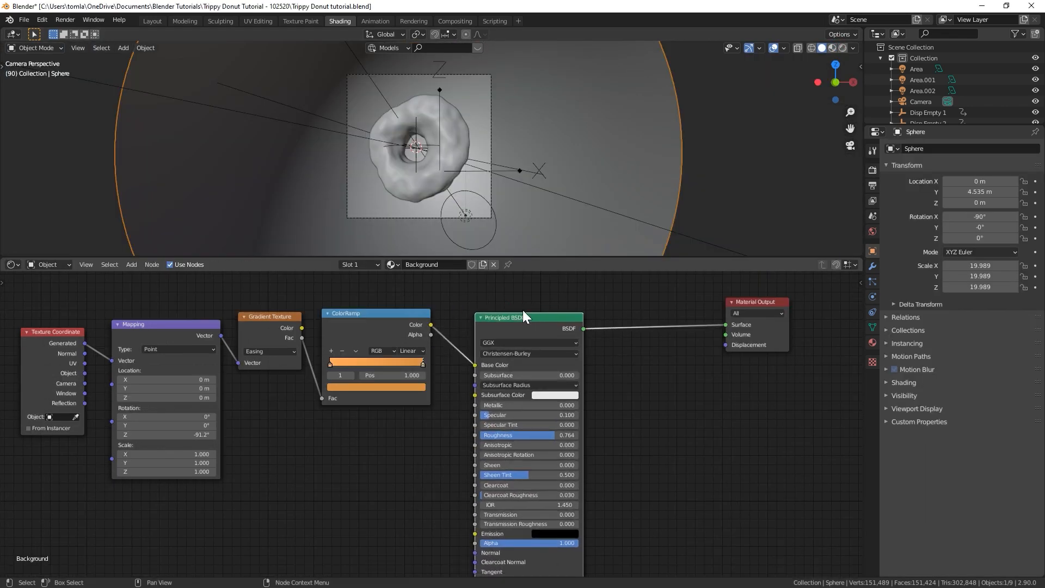
pyautogui.press('x')
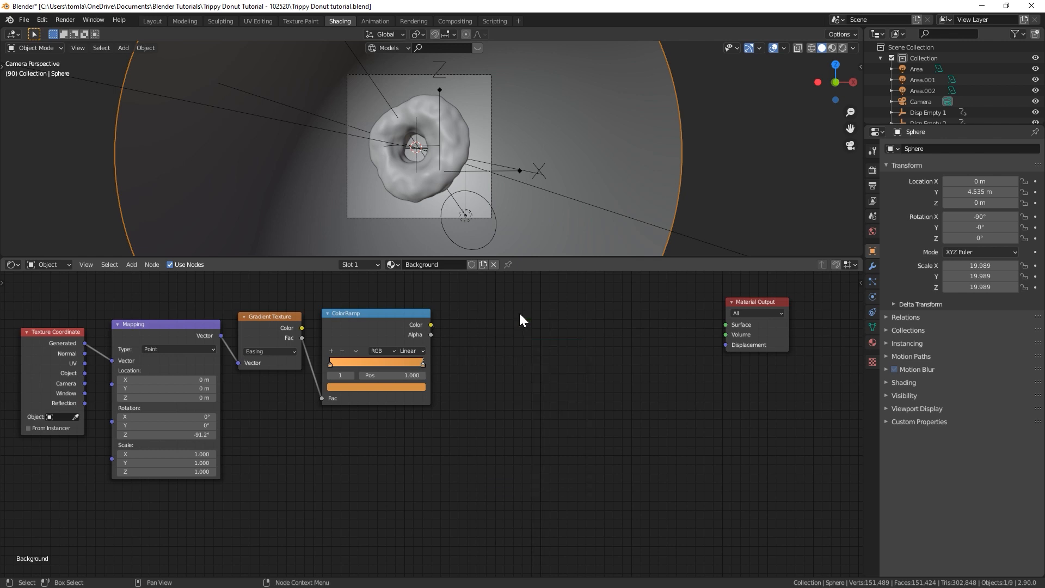
pyautogui.hotkey('shift', 'a')
pyautogui.moveTo(478, 269)
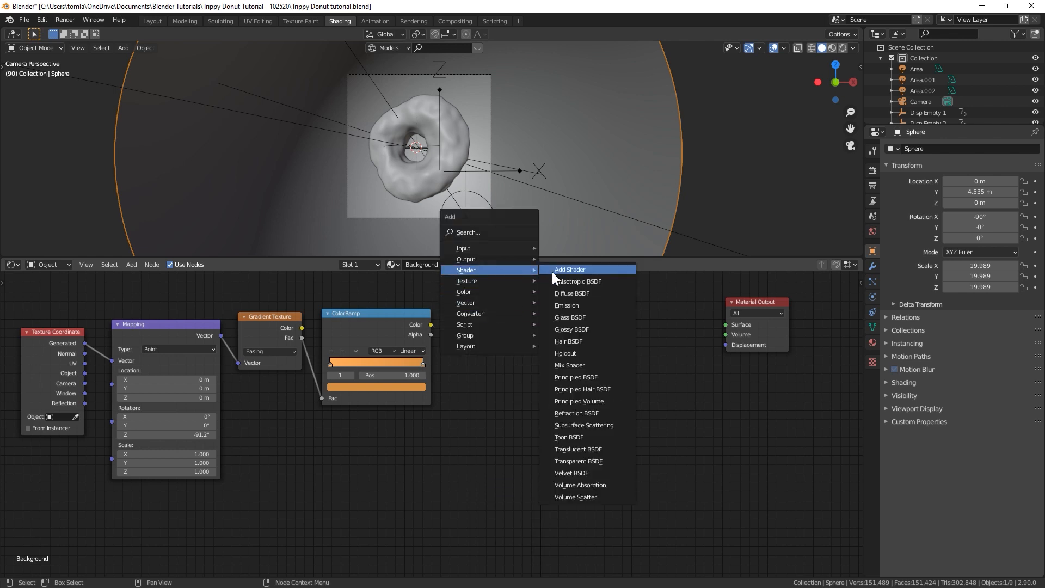
pyautogui.click(587, 308)
pyautogui.click(460, 318)
pyautogui.moveTo(431, 324); pyautogui.dragTo(502, 308)
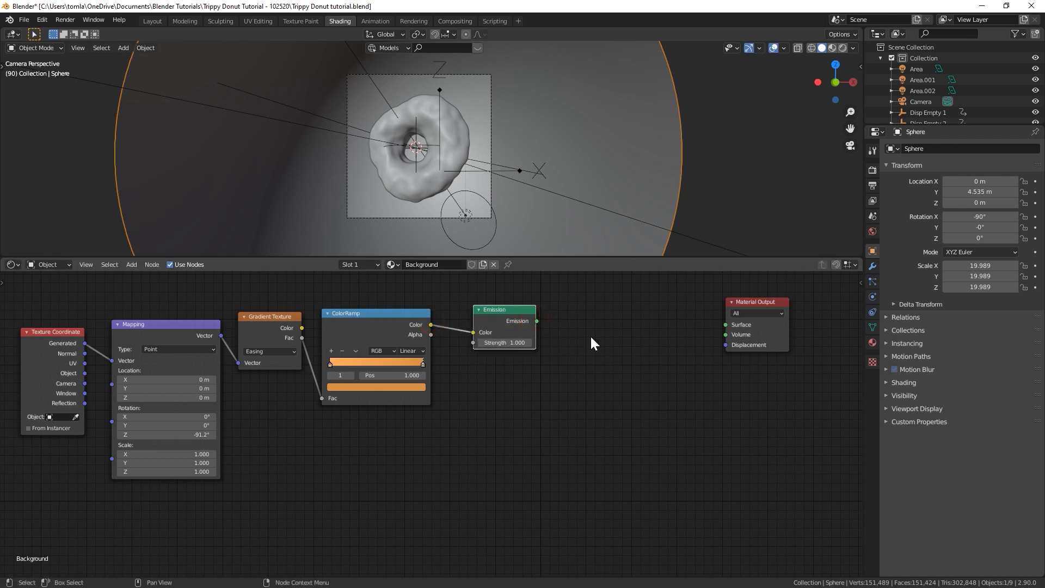
# Add a Transparent BSDF node below the Emission shader
pyautogui.hotkey('shift', 'a')
pyautogui.moveTo(585, 334)
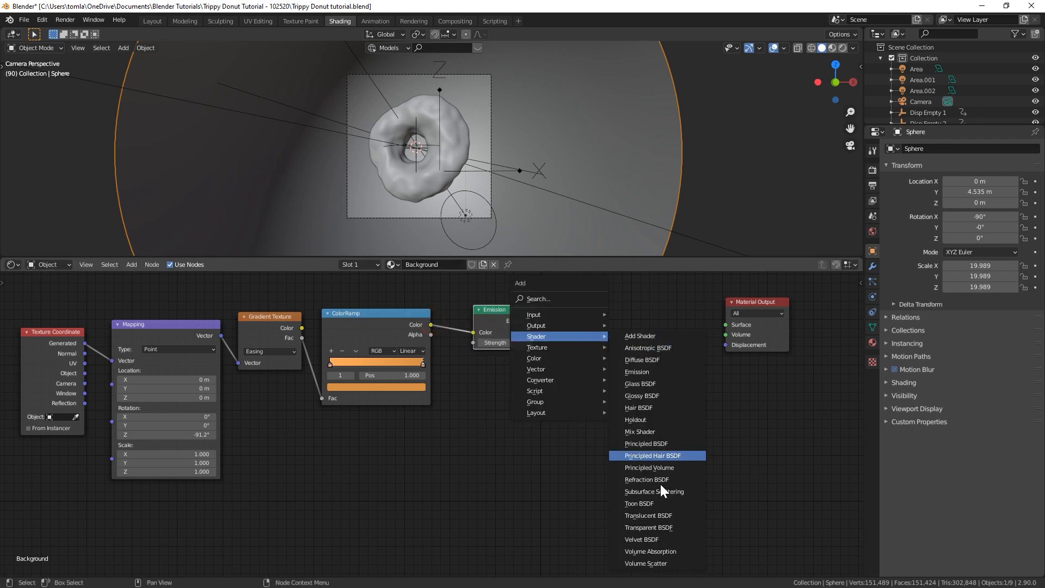
pyautogui.click(672, 521)
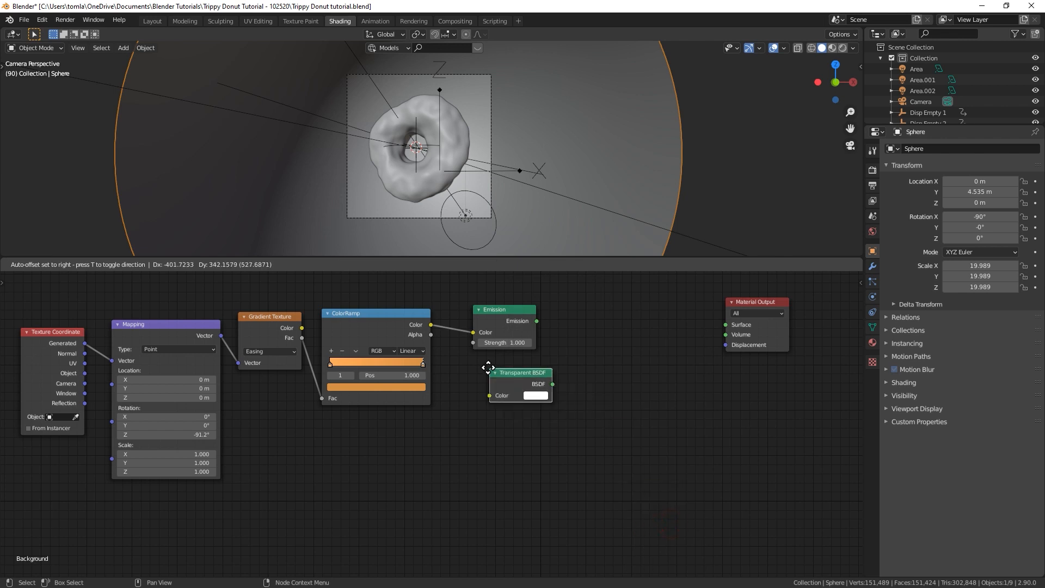
pyautogui.click(489, 368)
# Add a Mix Shader with the Transparent BSDF in its first shader input and the Emission in its second
pyautogui.hotkey('shift', 'a')
pyautogui.moveTo(583, 380)
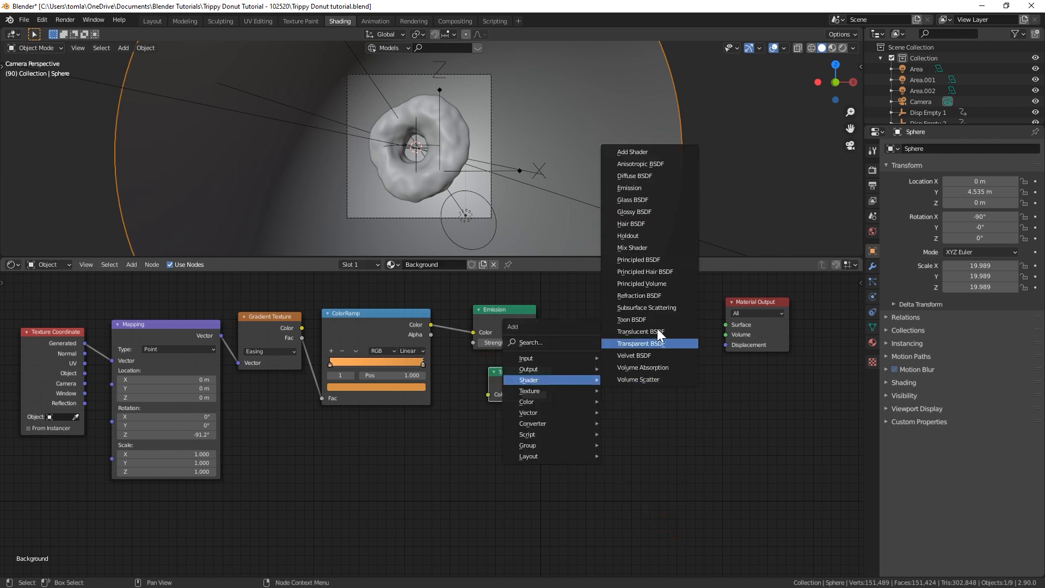
pyautogui.click(634, 248)
pyautogui.click(605, 319)
pyautogui.moveTo(537, 321); pyautogui.dragTo(604, 367)
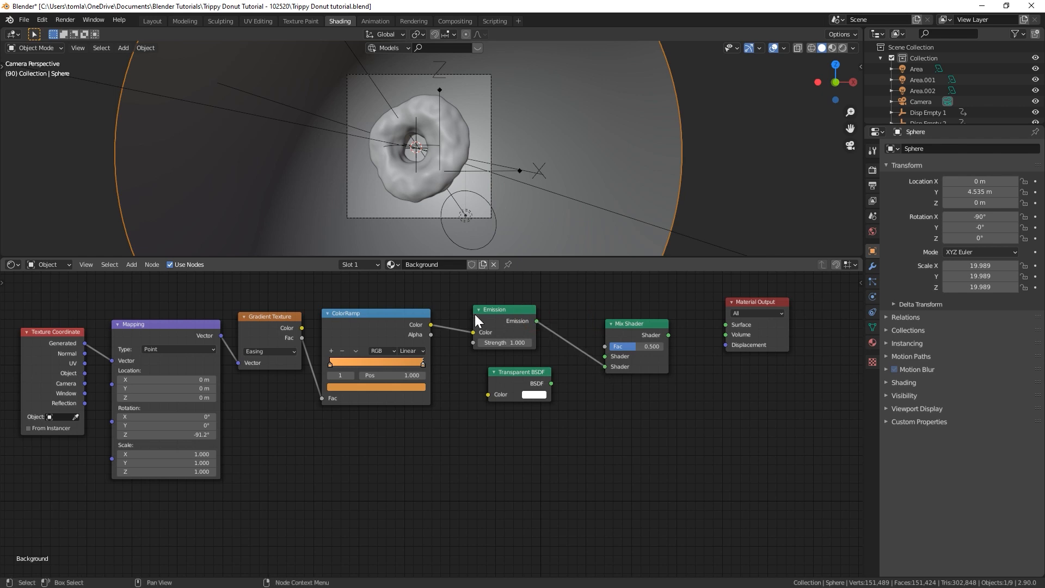
pyautogui.moveTo(551, 383); pyautogui.dragTo(604, 355)
# Add a Light Path node, drive the Mix Shader's Fac with Is Camera Ray, and connect the mix to the Material Output's Surface
pyautogui.moveTo(526, 303); pyautogui.dragTo(535, 378, button='middle')
pyautogui.hotkey('shift', 'a')
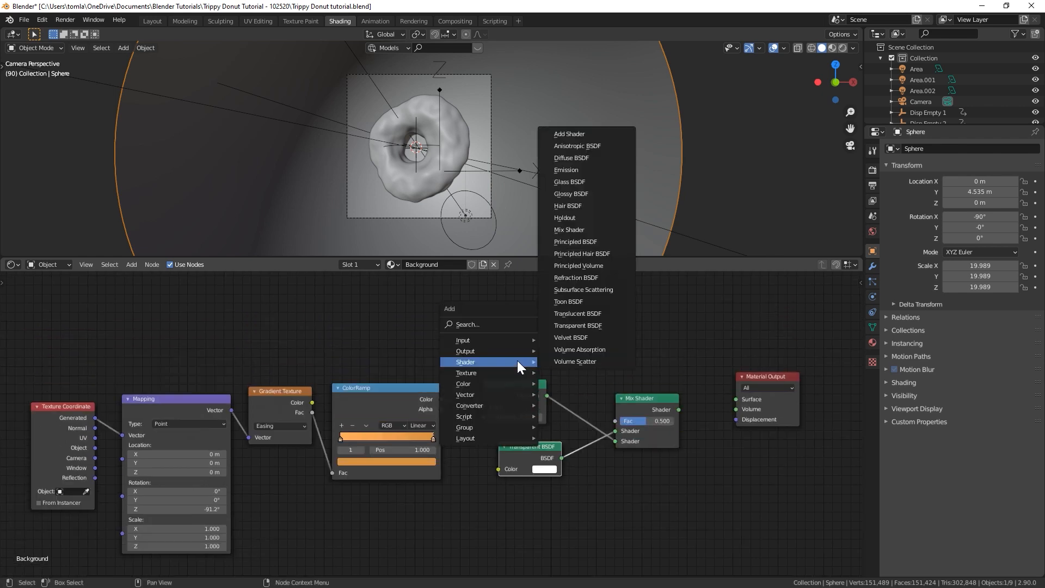
pyautogui.moveTo(501, 342)
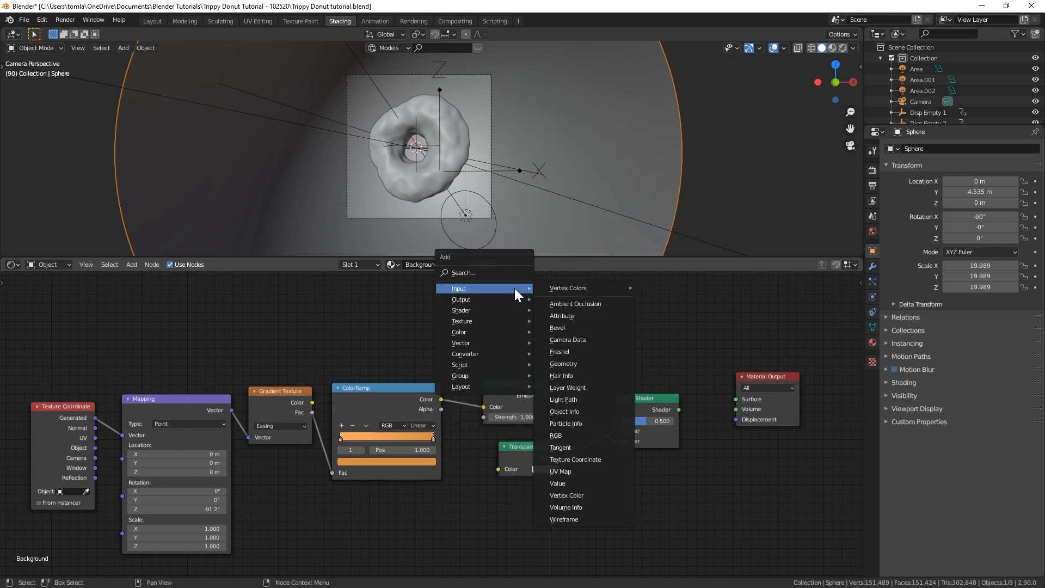
pyautogui.click(568, 399)
pyautogui.click(517, 237)
pyautogui.moveTo(553, 315); pyautogui.dragTo(461, 364, button='middle')
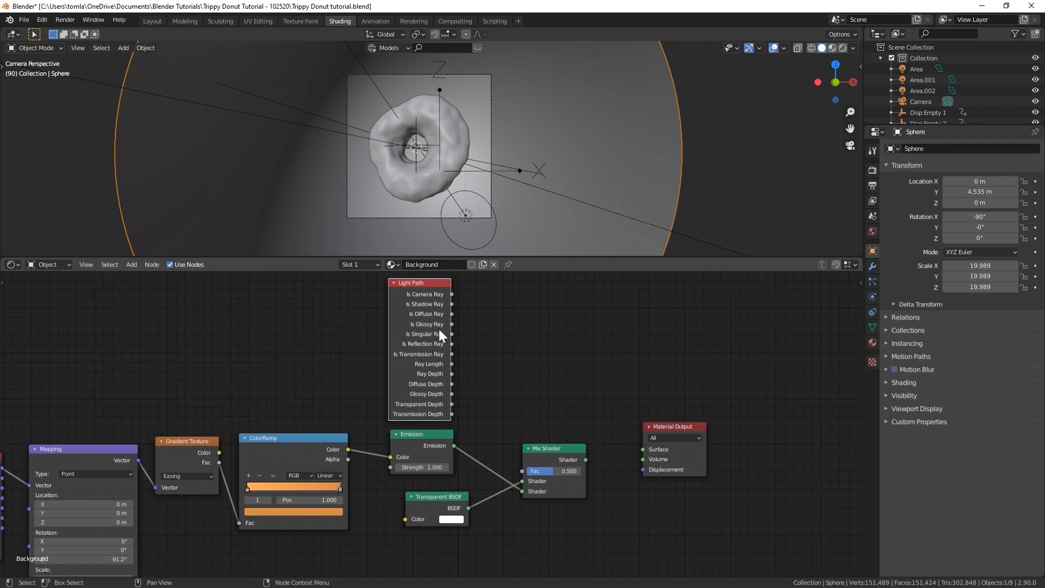
pyautogui.moveTo(452, 294); pyautogui.dragTo(522, 472)
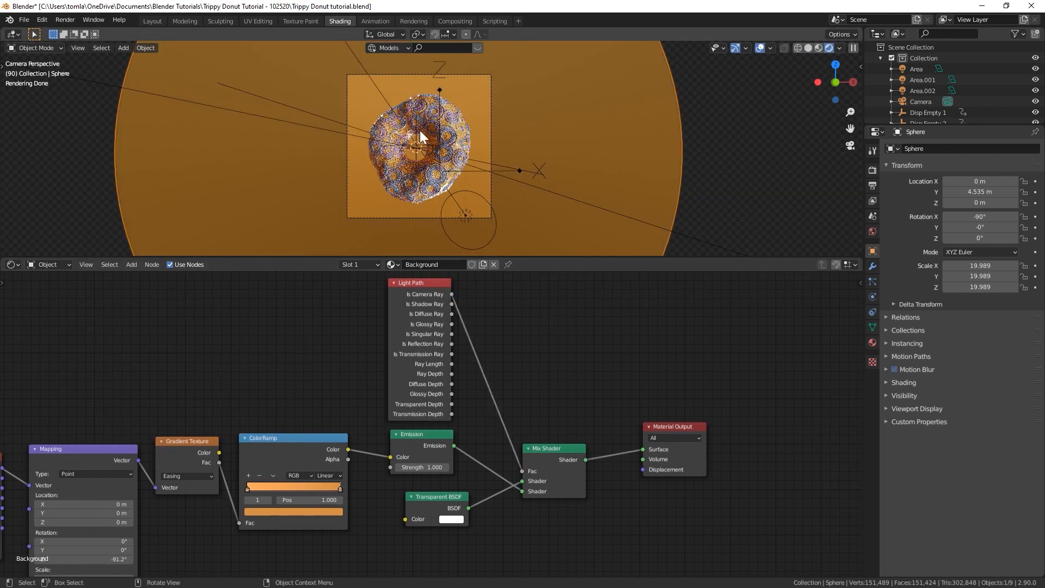
# Inspect the emissive background in Rendered shading from several angles and through the camera
pyautogui.moveTo(537, 141); pyautogui.dragTo(602, 139, button='middle')
pyautogui.scroll(-10, 510, 139)
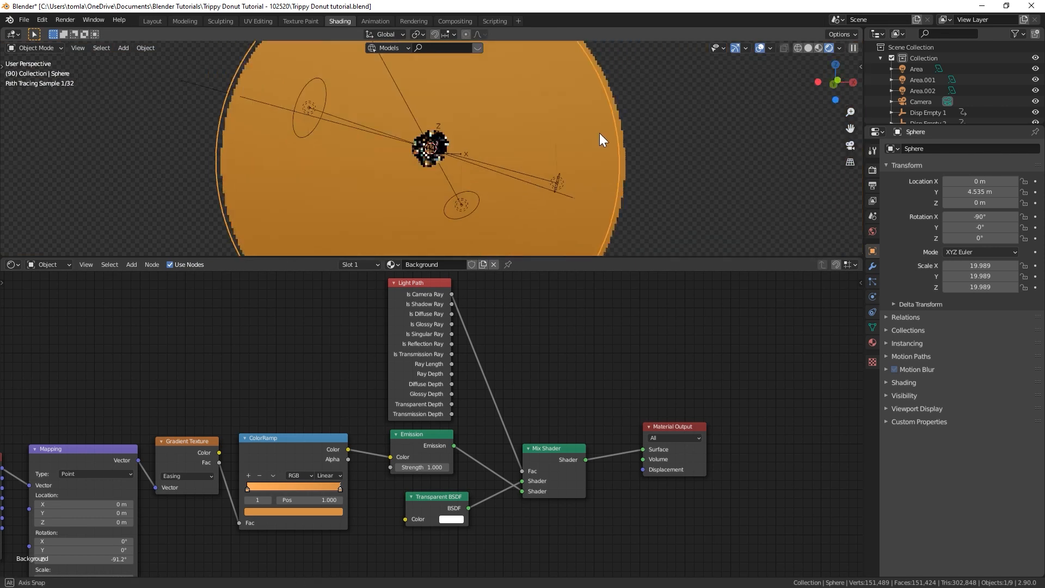
pyautogui.moveTo(409, 109); pyautogui.dragTo(472, 150, button='middle')
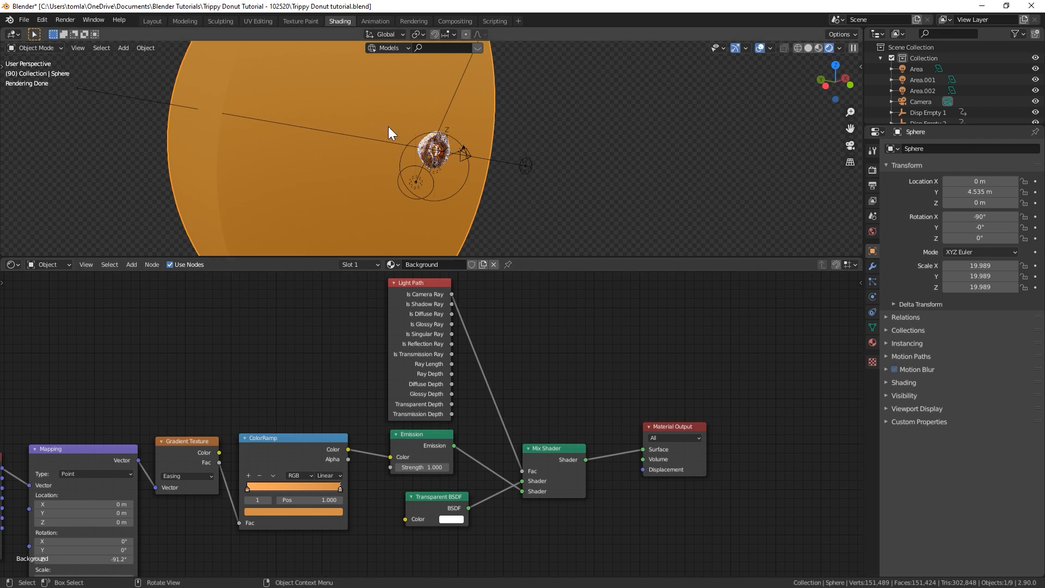
pyautogui.moveTo(458, 123); pyautogui.dragTo(390, 117, button='middle')
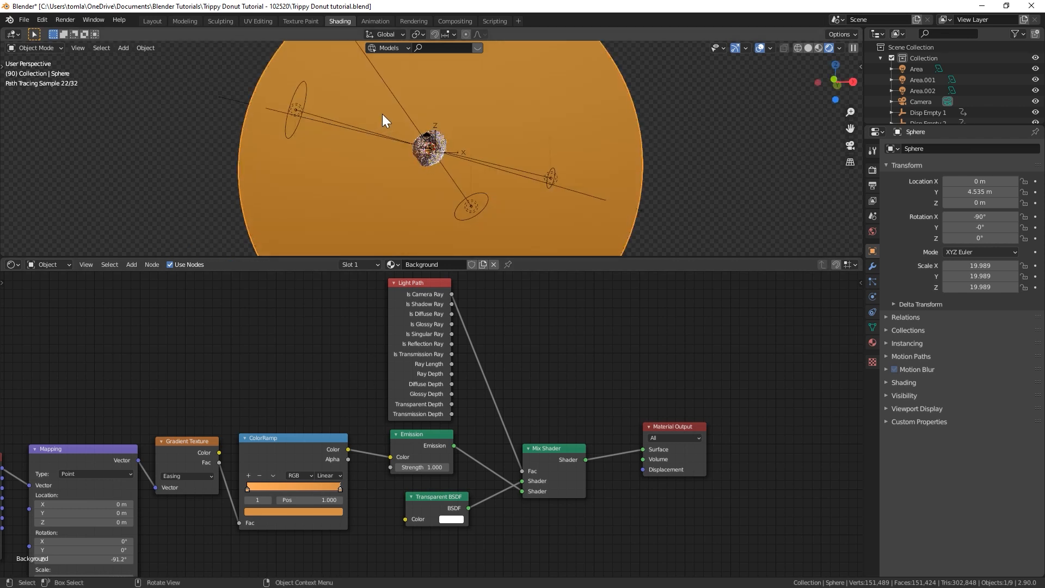
pyautogui.press('KP_0')
pyautogui.scroll(2, 382, 113)
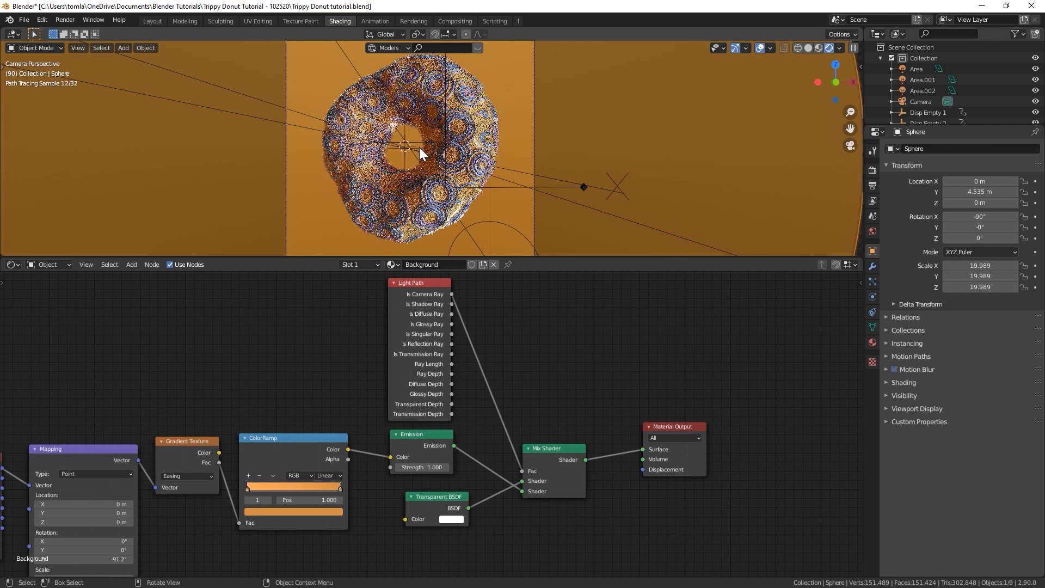
pyautogui.scroll(-4, 293, 388)
pyautogui.moveTo(283, 400); pyautogui.dragTo(325, 345, button='middle')
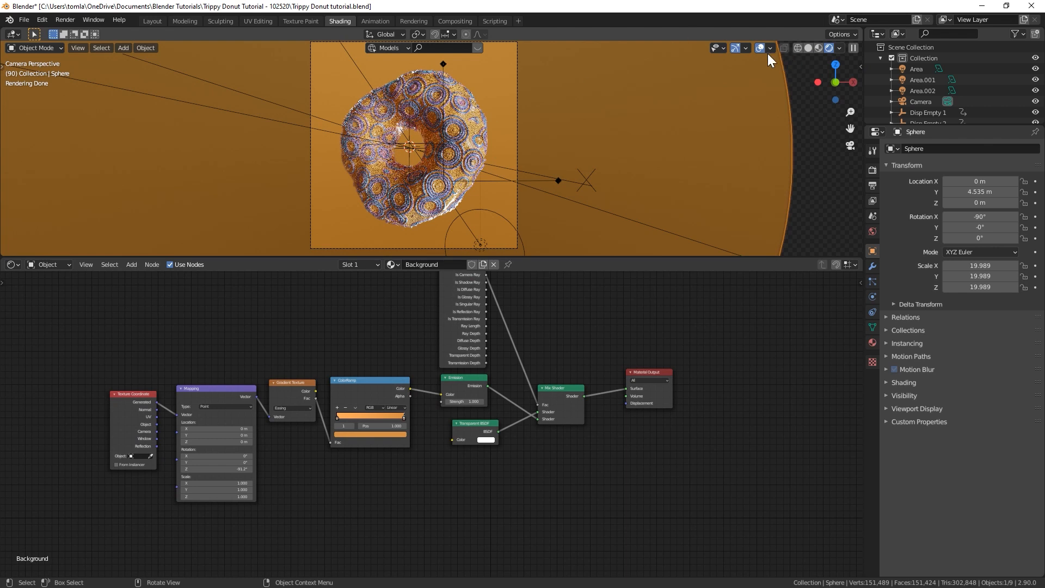
# Return to Solid shading, render the current frame as a still image, and close the render window
pyautogui.click(808, 48)
pyautogui.click(65, 20)
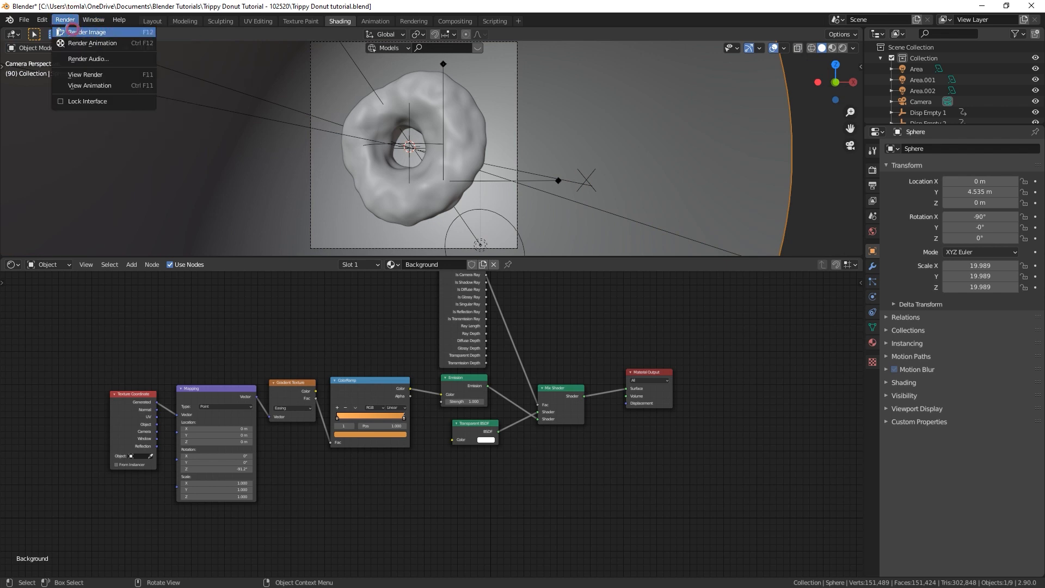
pyautogui.click(86, 32)
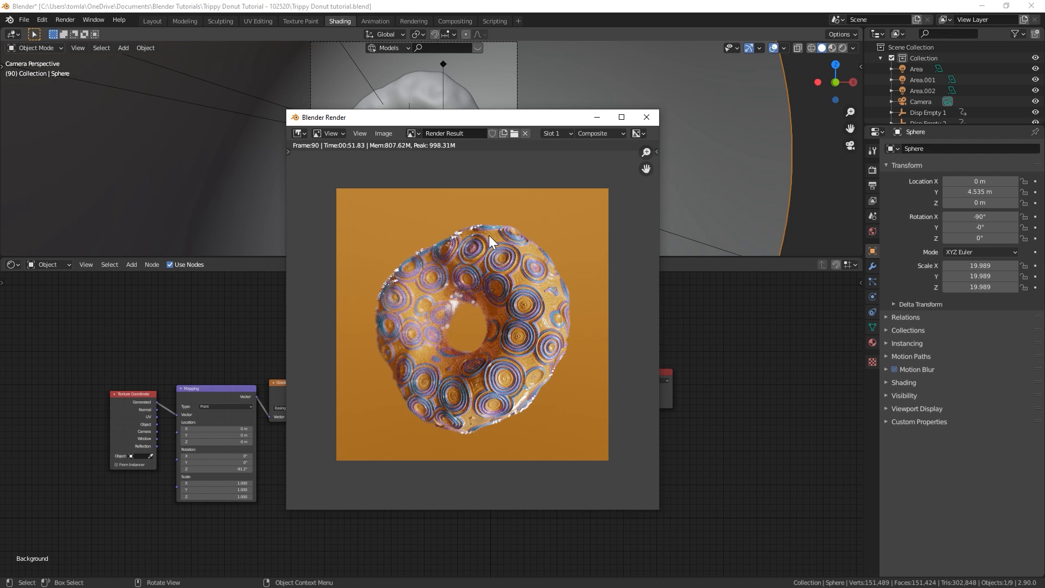
pyautogui.click(646, 117)
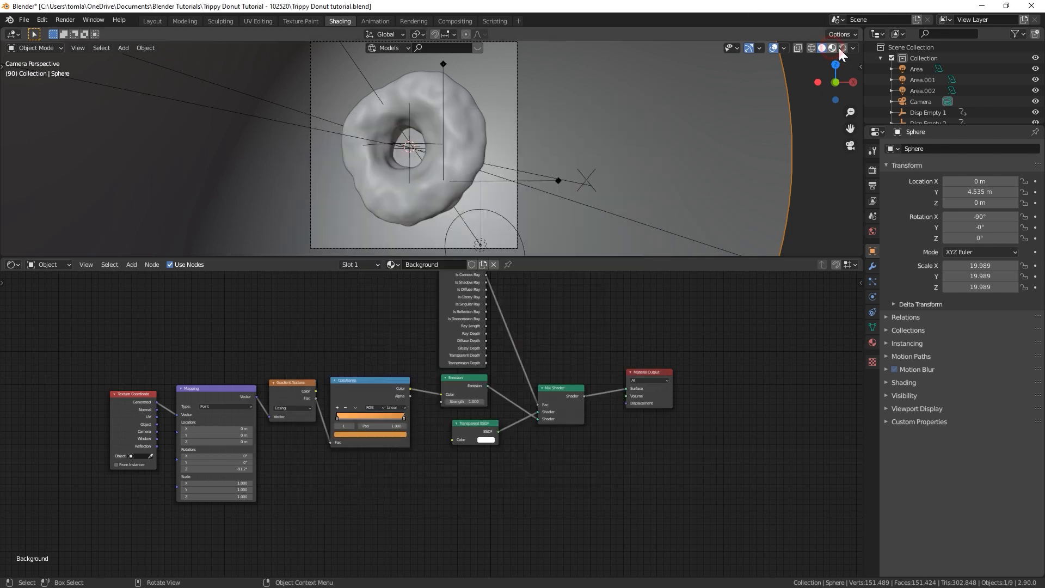
# Switch the camera view back to Rendered shading
pyautogui.click(832, 48)
pyautogui.click(842, 47)
pyautogui.scroll(-2, 475, 123)
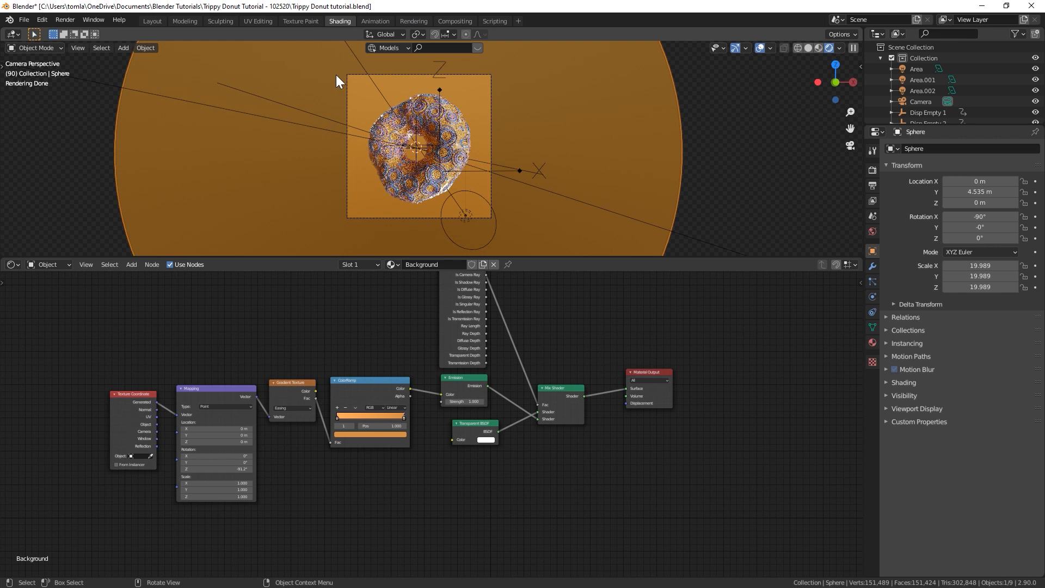
# Limit the rendered preview to a render region around the camera frame
pyautogui.hotkey('ctrl', 'b')
pyautogui.moveTo(336, 68); pyautogui.dragTo(506, 227)
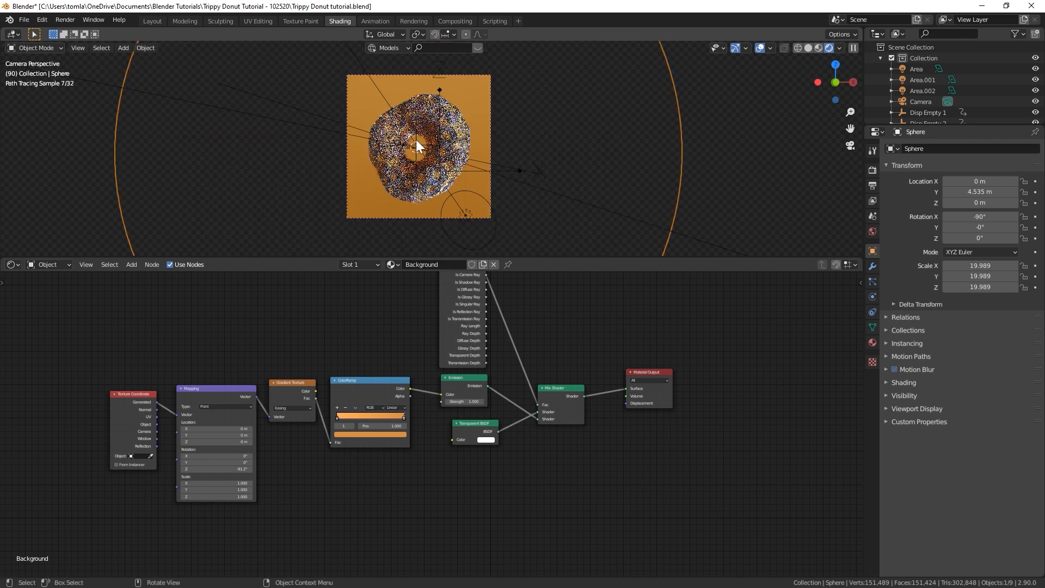
pyautogui.scroll(3, 444, 177)
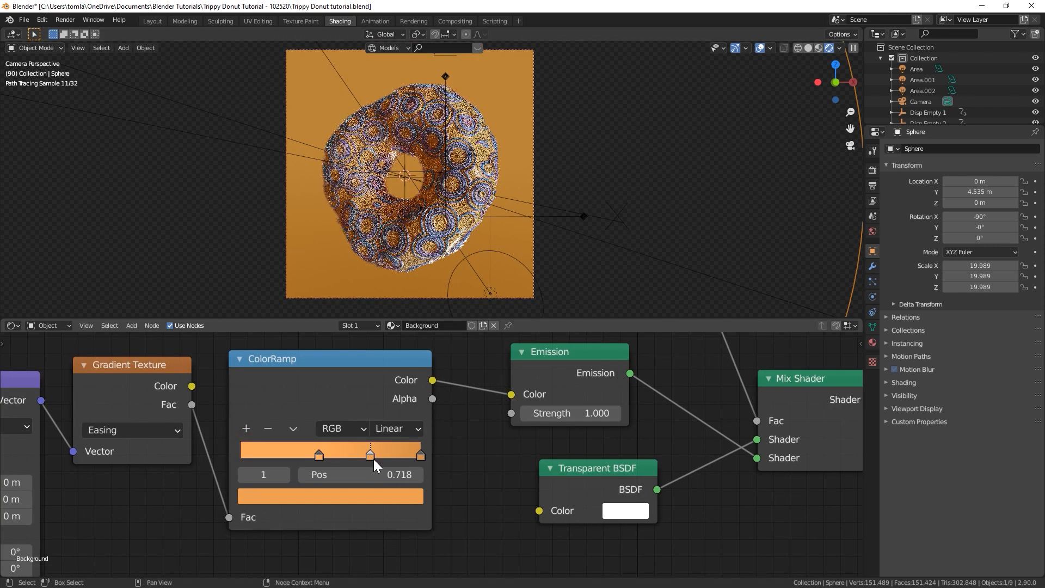
# Move the ColorRamp stop at 0.718 to position 0.005 and lighten its orange with full value and lower saturation
pyautogui.moveTo(373, 459); pyautogui.dragTo(243, 456)
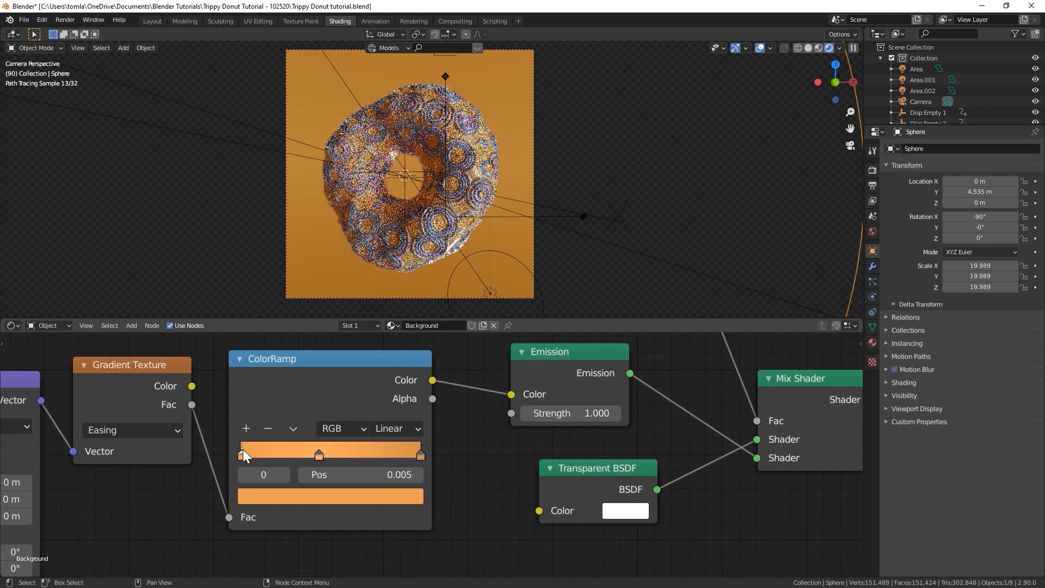
pyautogui.click(249, 495)
pyautogui.moveTo(385, 267); pyautogui.dragTo(385, 252)
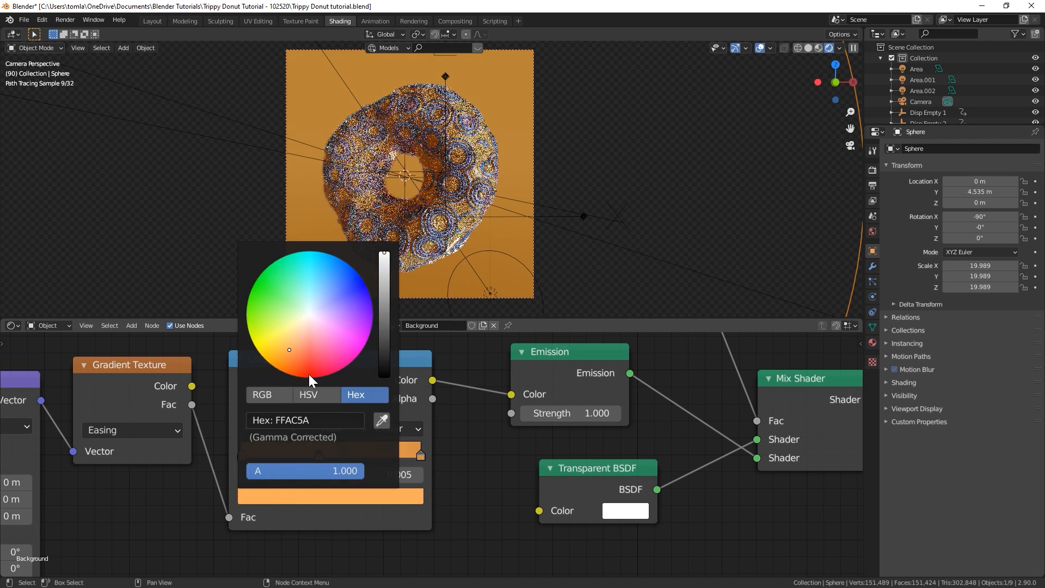
pyautogui.click(308, 396)
pyautogui.moveTo(304, 433); pyautogui.dragTo(275, 439)
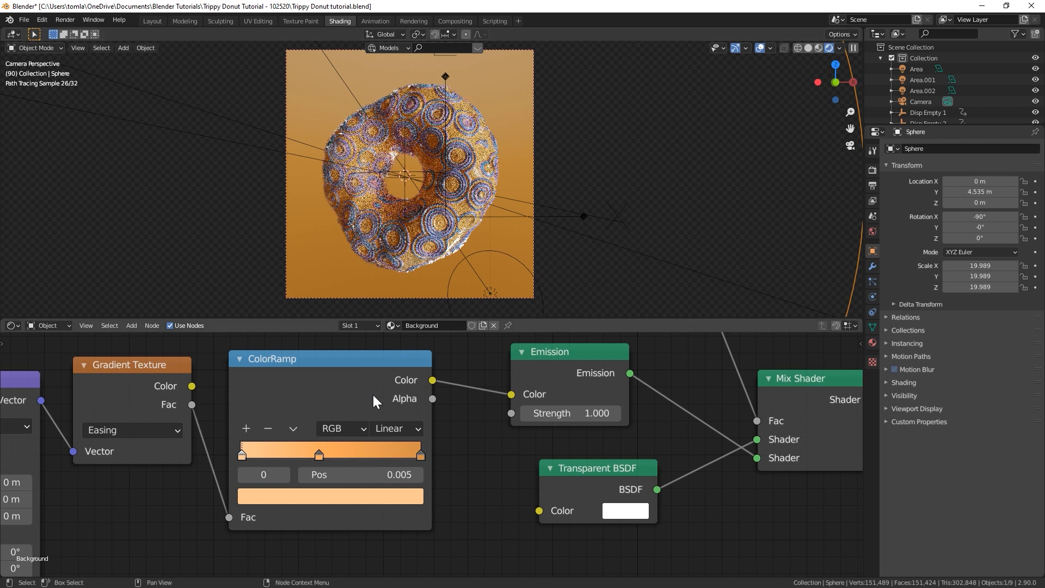
# Move the middle ColorRamp stop to position 0.350 and darken the last stop's orange to a value of 0.700
pyautogui.moveTo(310, 456); pyautogui.dragTo(449, 427, button='middle')
pyautogui.moveTo(450, 428)
pyautogui.mouseDown()
pyautogui.moveTo(422, 432)
pyautogui.moveTo(449, 433)
pyautogui.moveTo(439, 433)
pyautogui.mouseUp()
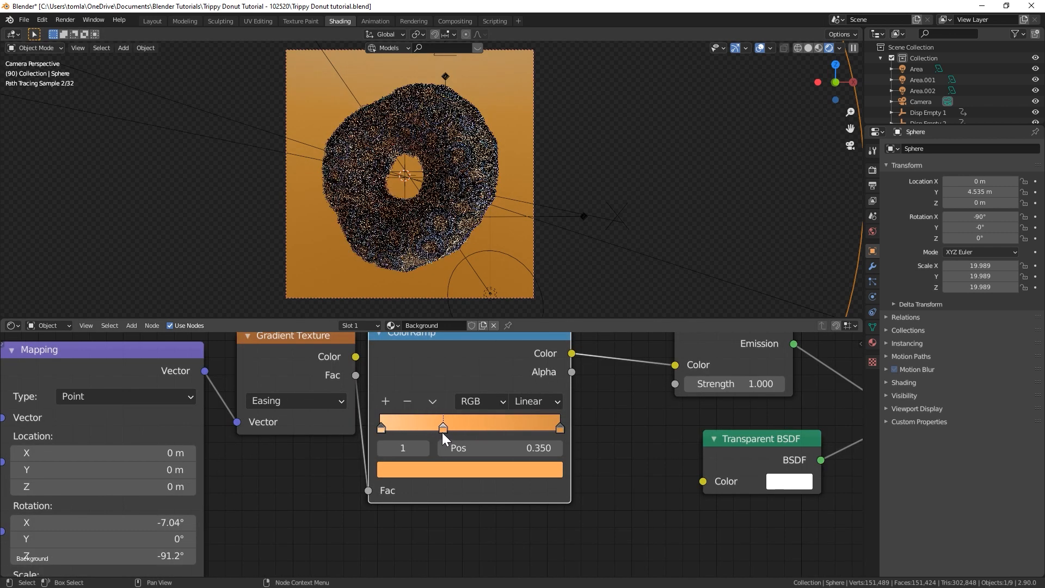
pyautogui.moveTo(559, 425)
pyautogui.mouseDown()
pyautogui.moveTo(506, 421)
pyautogui.moveTo(557, 422)
pyautogui.mouseUp()
pyautogui.click(390, 466)
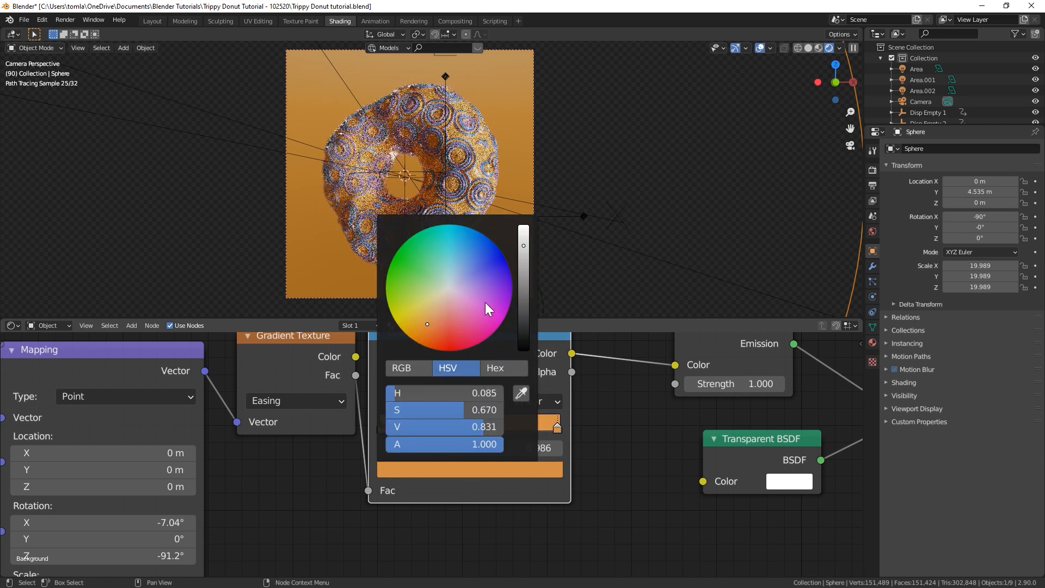
pyautogui.moveTo(523, 249); pyautogui.dragTo(523, 261)
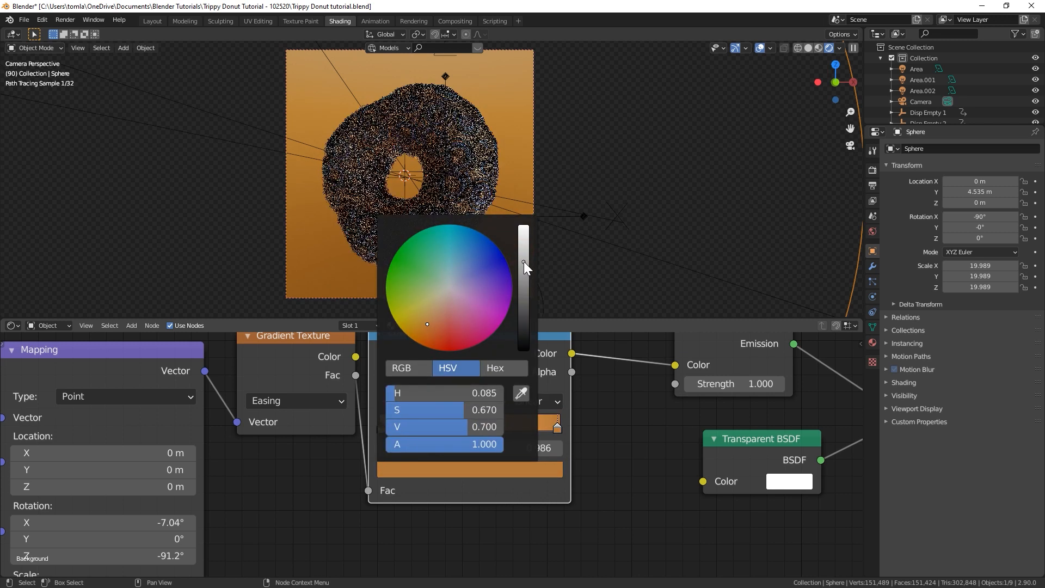
pyautogui.moveTo(338, 437); pyautogui.dragTo(384, 428, button='middle')
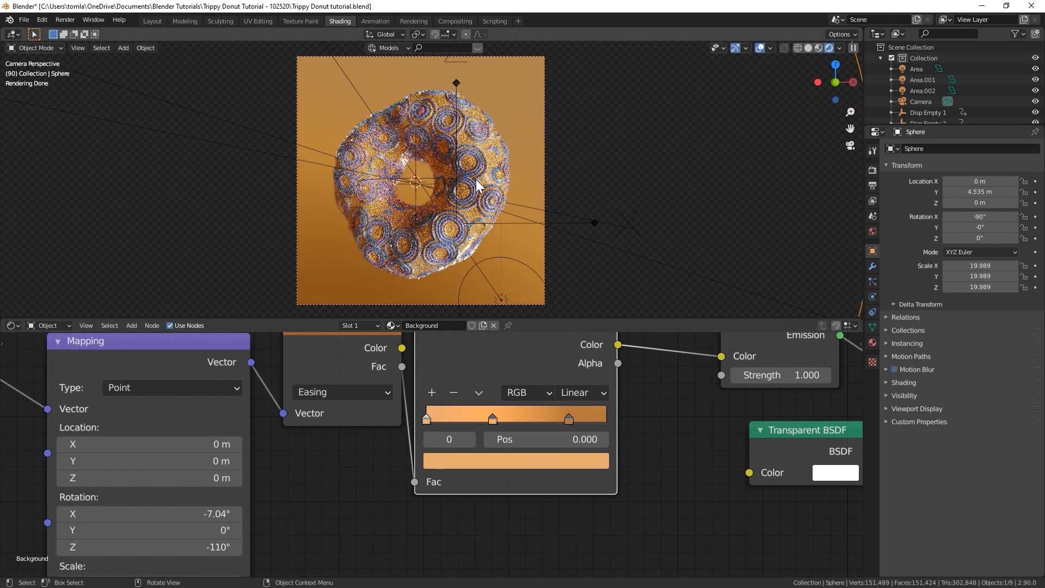
# Return the viewport to Solid shading and show the Cycles render settings in a wider Properties editor
pyautogui.click(809, 48)
pyautogui.click(873, 169)
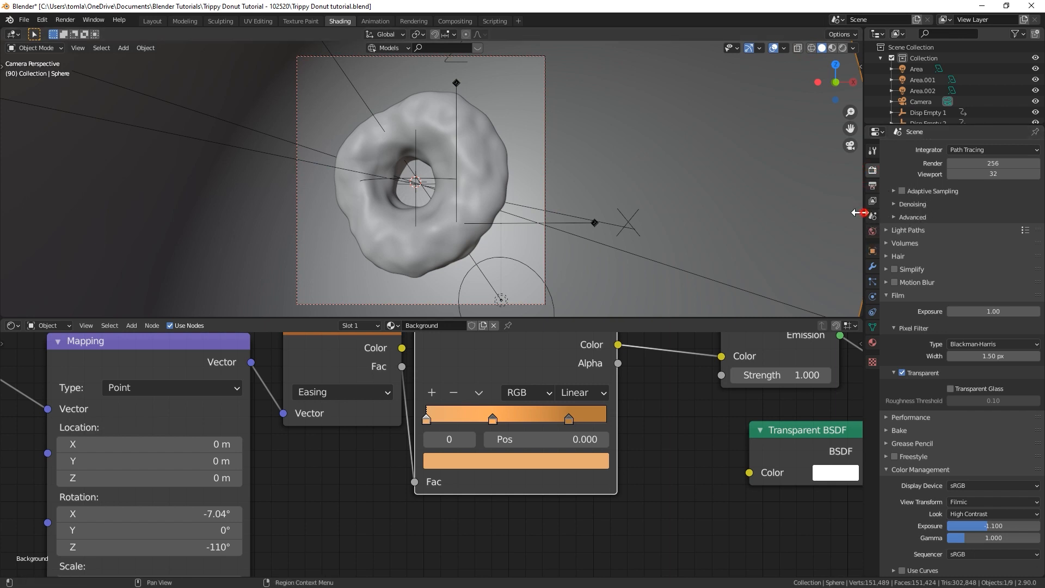
pyautogui.moveTo(878, 216); pyautogui.dragTo(757, 216)
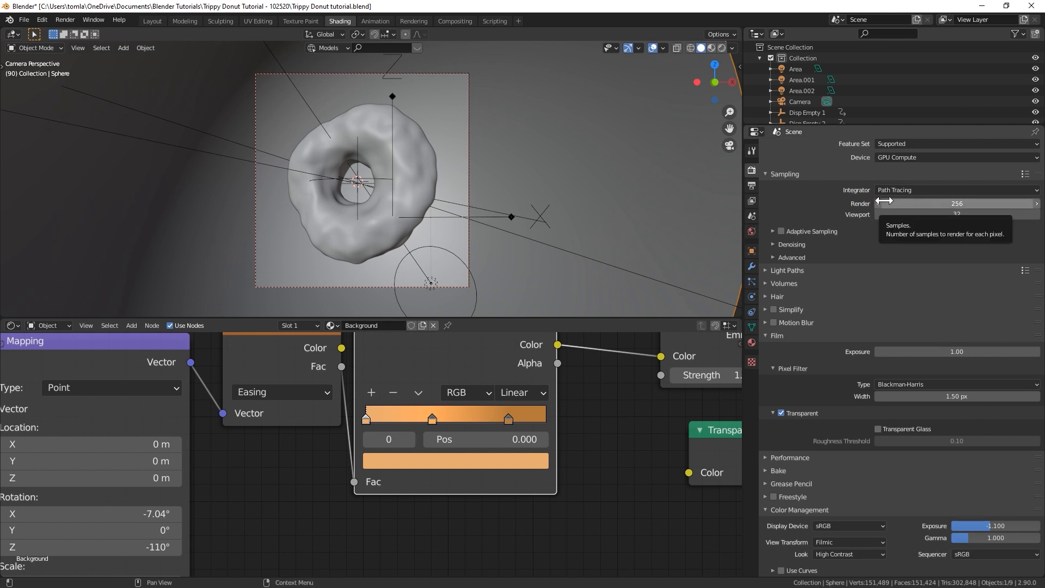
pyautogui.scroll(1, 927, 211)
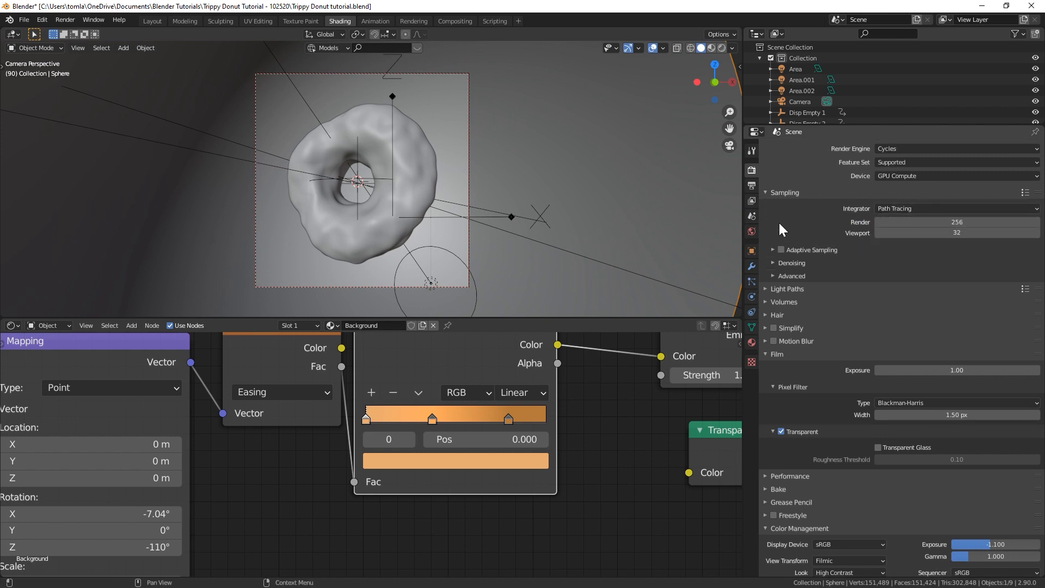
# Set the Cycles render samples to 400
pyautogui.click(953, 218)
pyautogui.write('512')
pyautogui.press('Return')
pyautogui.click(956, 223)
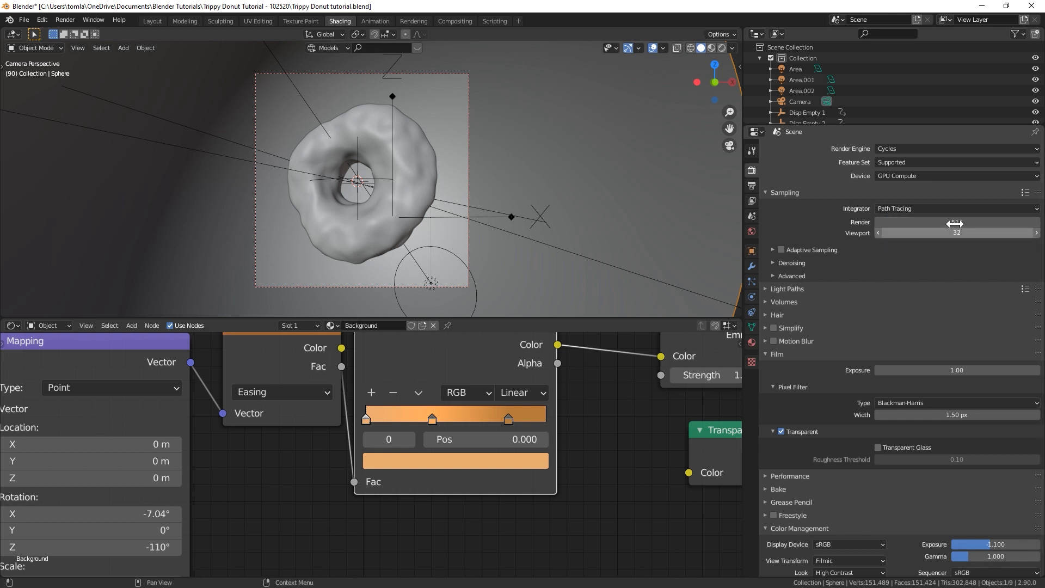
pyautogui.press('Return')
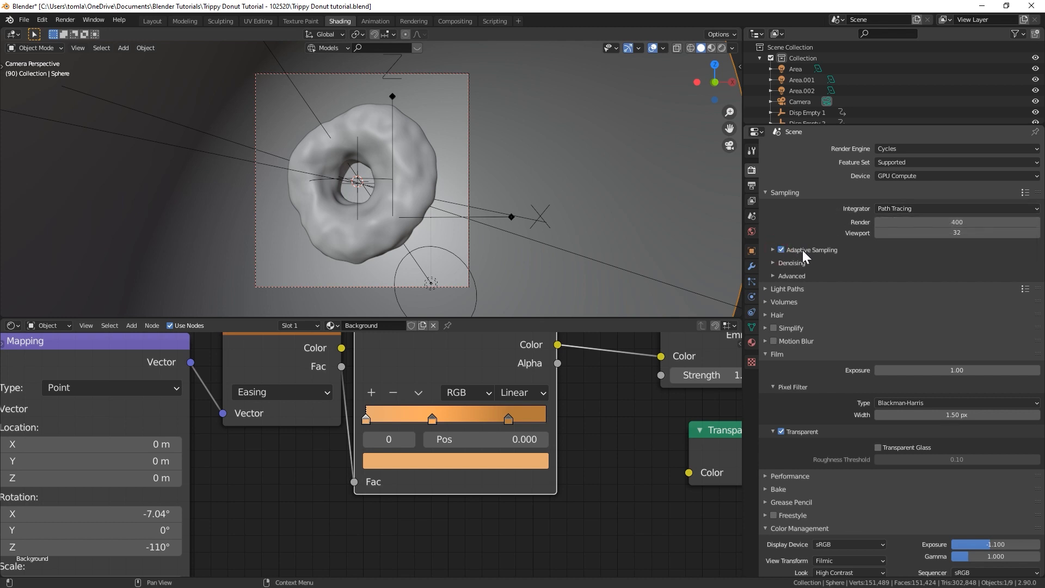
# Enable Adaptive Sampling and turn on render denoising with the OptiX denoiser
pyautogui.click(772, 249)
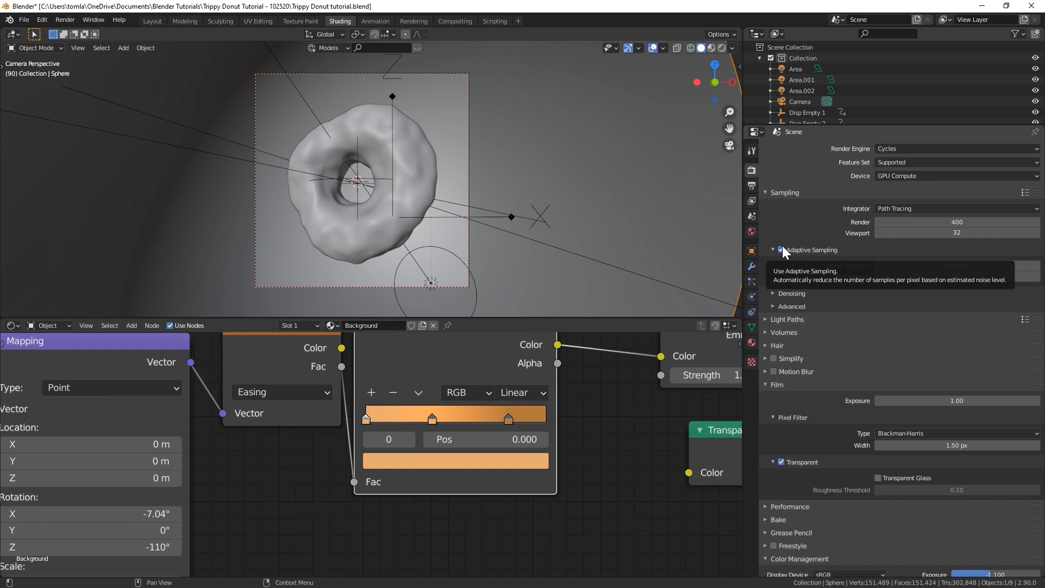
pyautogui.click(784, 248)
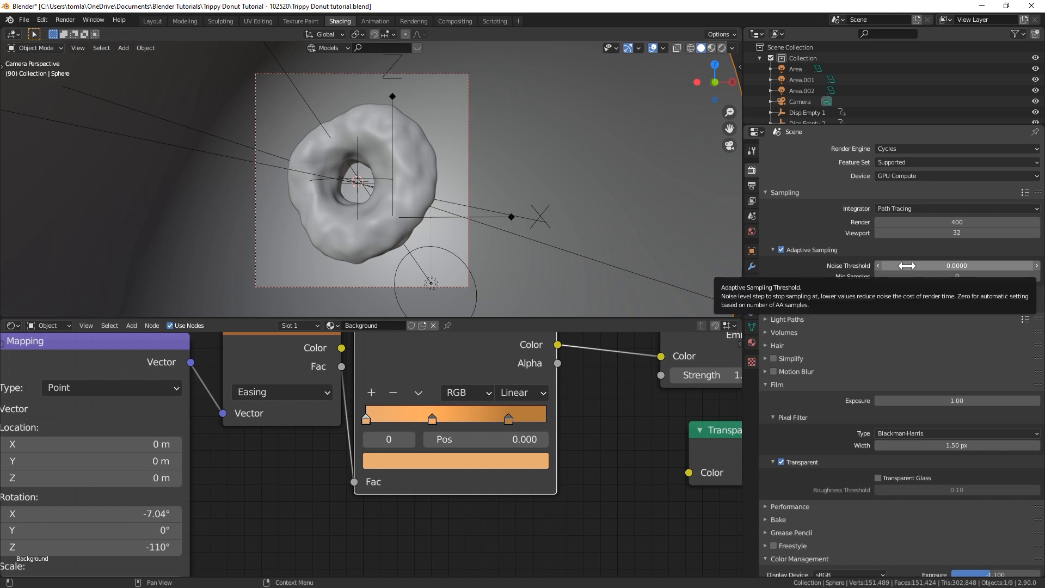
pyautogui.click(771, 249)
pyautogui.click(773, 263)
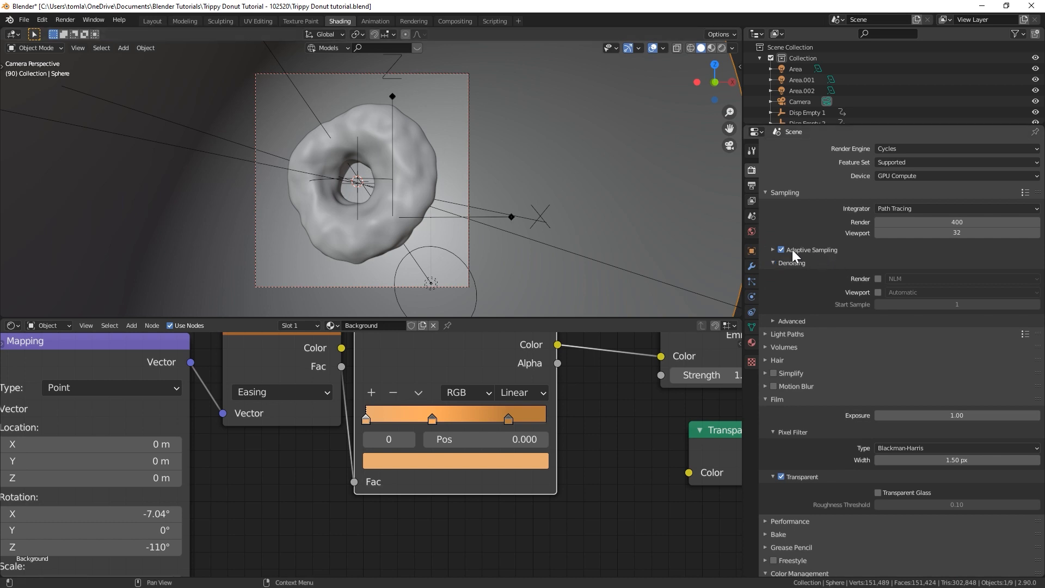
pyautogui.click(876, 280)
pyautogui.click(903, 281)
pyautogui.click(914, 304)
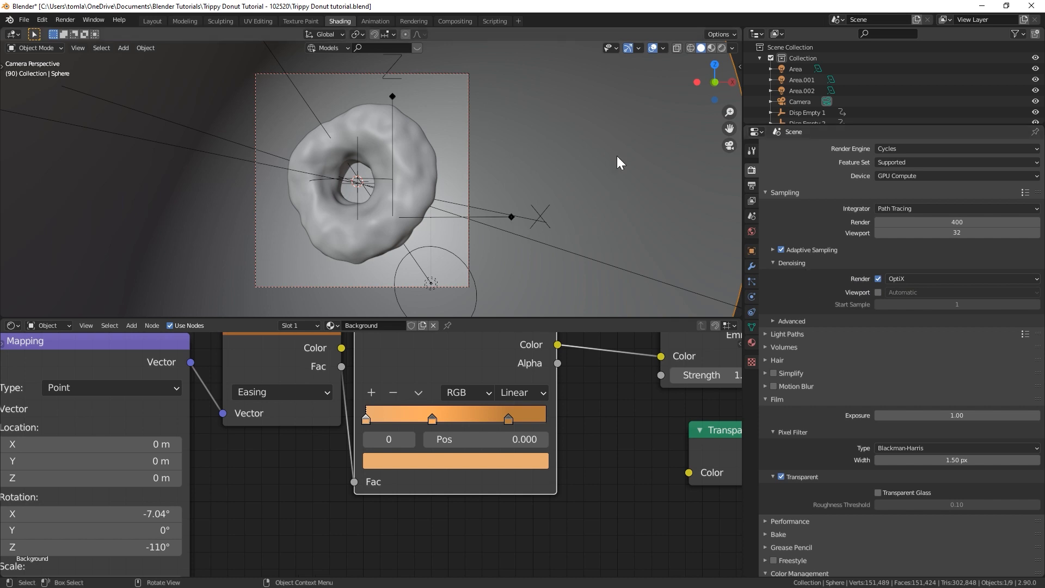
# Switch to the Layout workspace and show the camera view in Material Preview shading
pyautogui.click(150, 20)
pyautogui.press('KP_0')
pyautogui.click(750, 48)
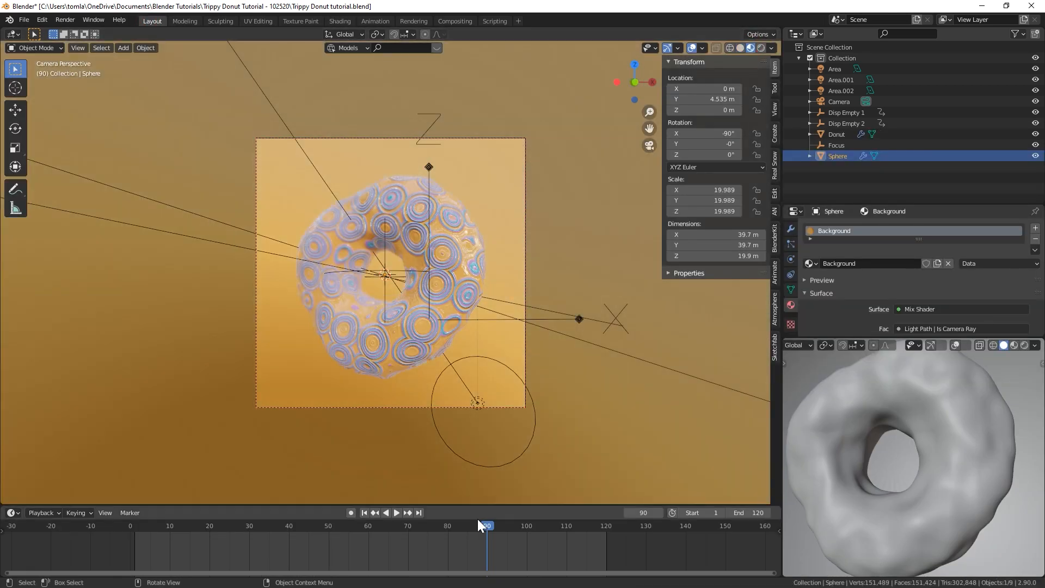
# Go to frame 106, render it as a still from Solid shading, and close the render window
pyautogui.moveTo(503, 523); pyautogui.dragTo(551, 524)
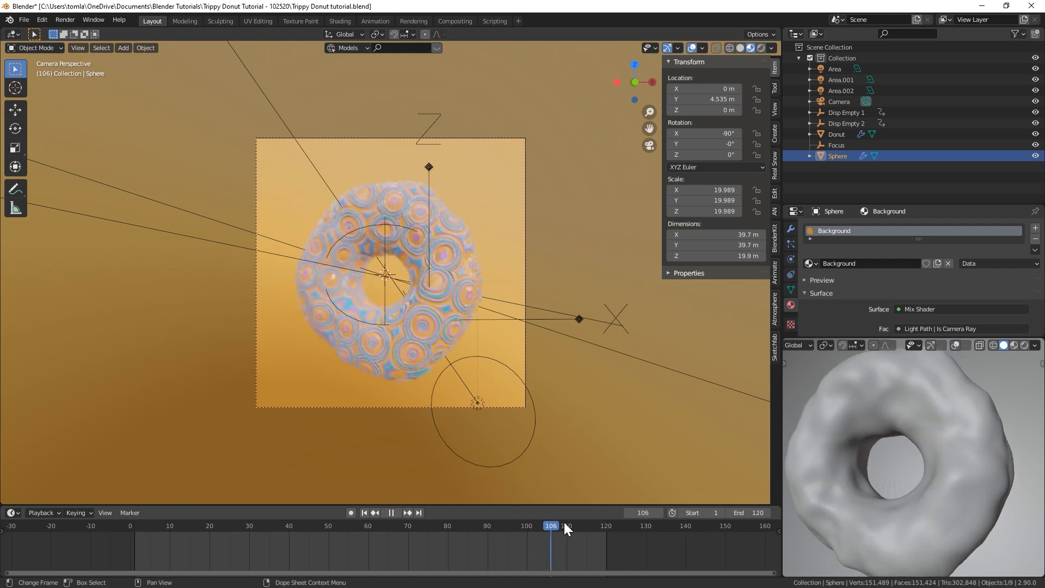
pyautogui.scroll(2, 406, 324)
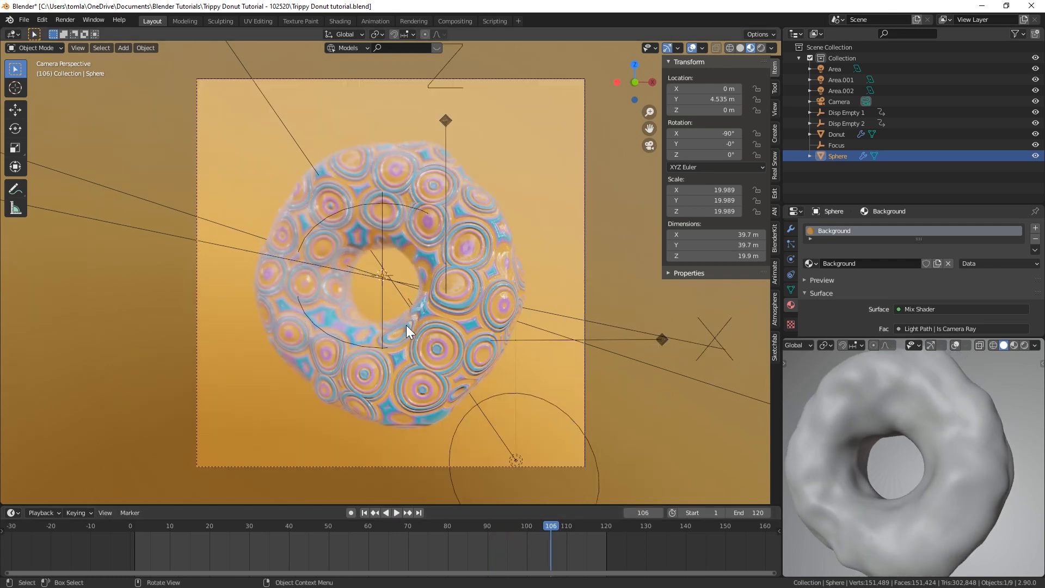
pyautogui.click(742, 48)
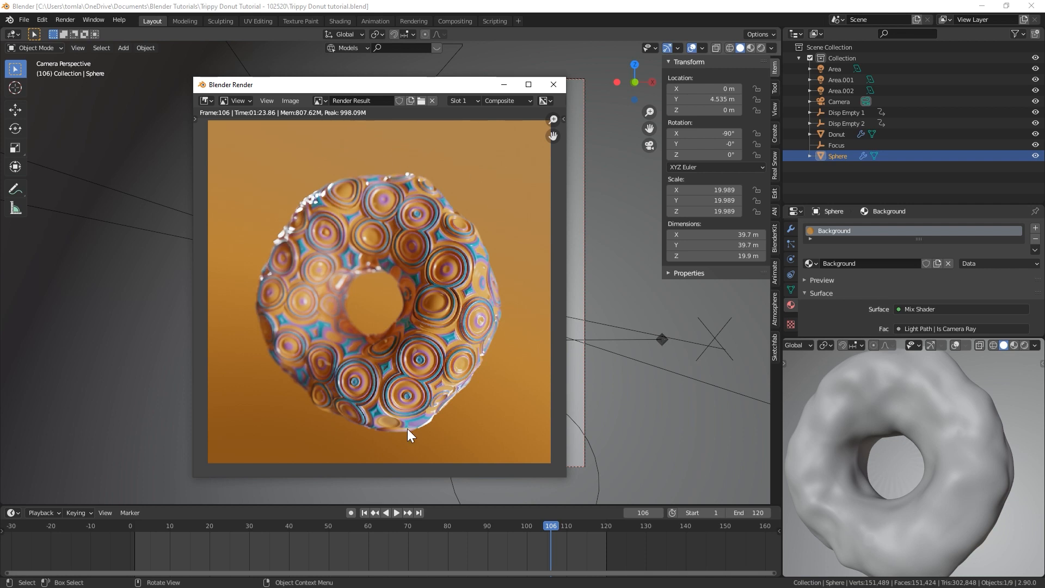
pyautogui.click(553, 84)
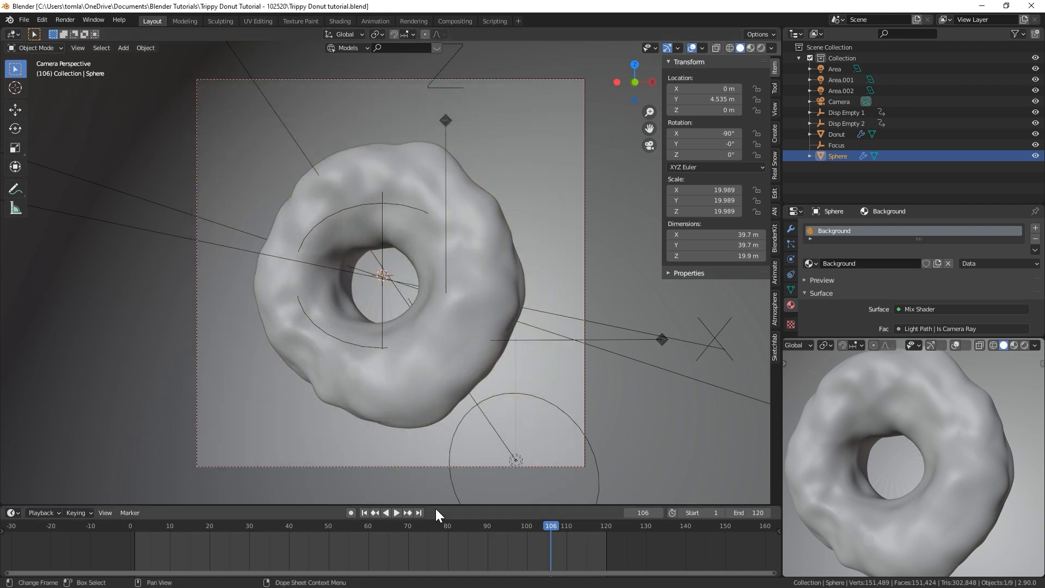
# At frame 1, rotate the camera about -0.96° around its local X axis and return to Solid shading
pyautogui.click(364, 512)
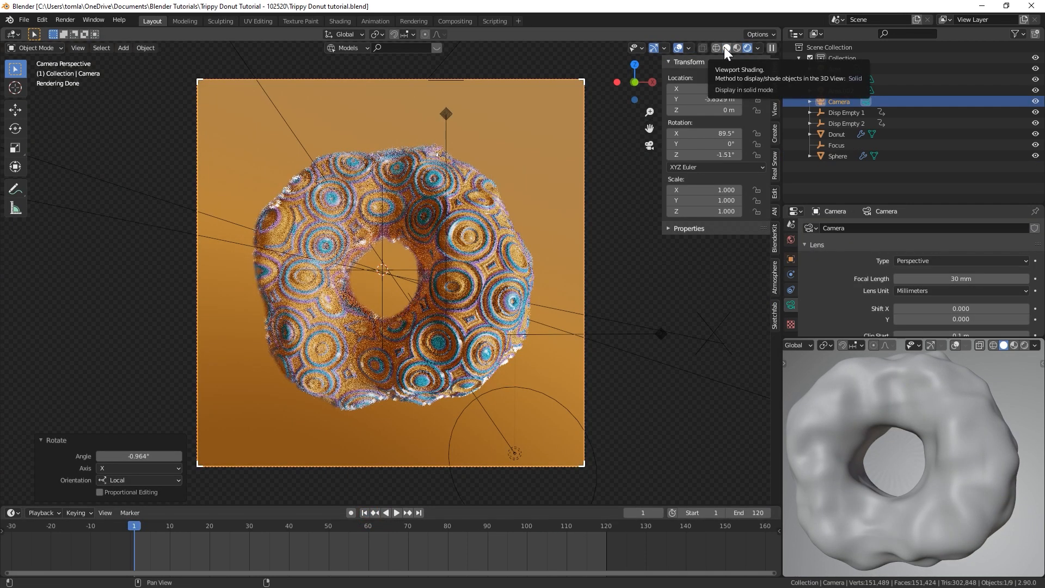
pyautogui.click(725, 48)
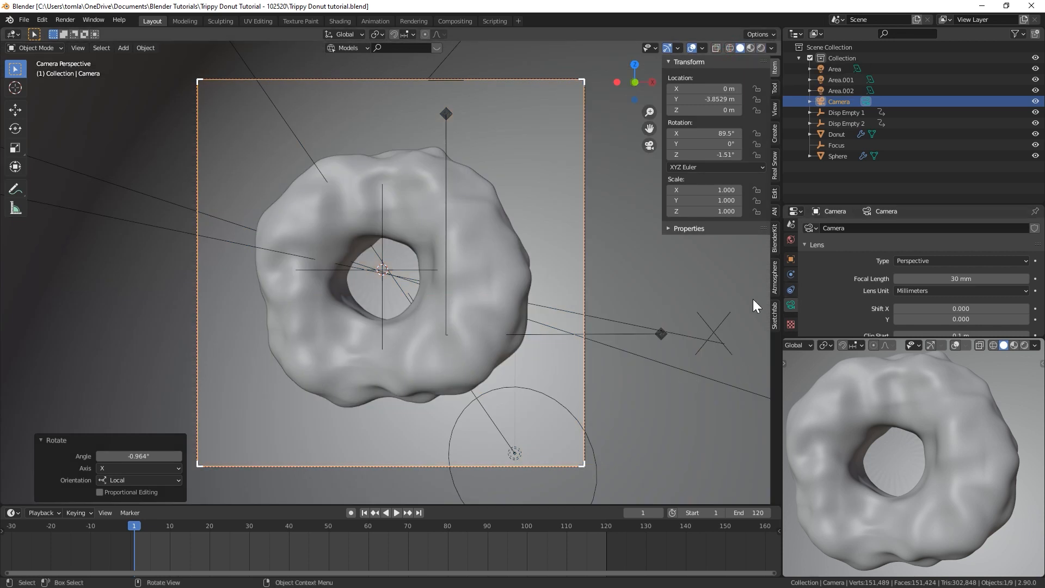
# Join the small secondary viewport area into the Properties editor above it
pyautogui.rightClick(865, 337)
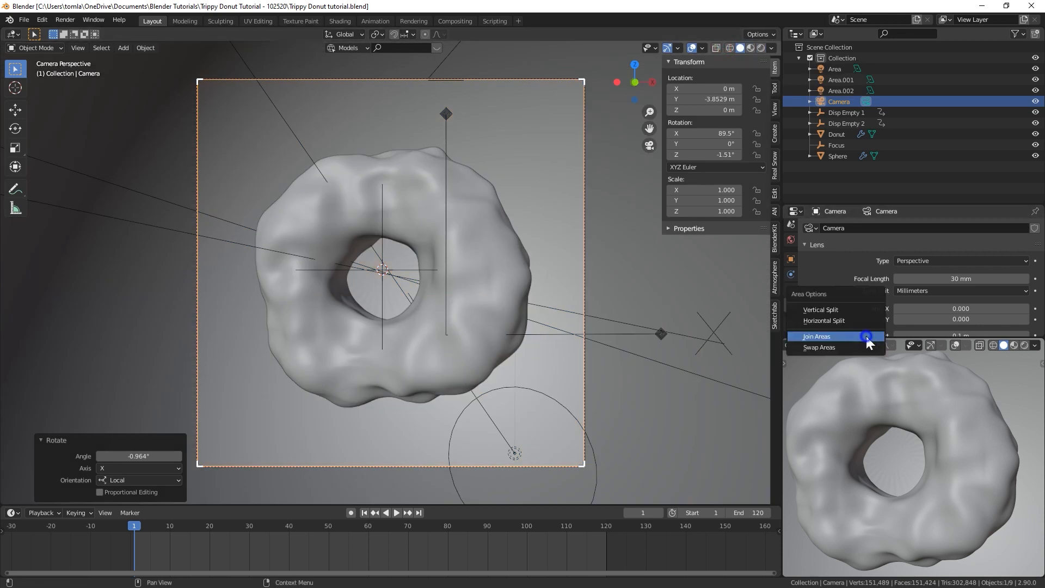
pyautogui.click(864, 336)
pyautogui.click(868, 378)
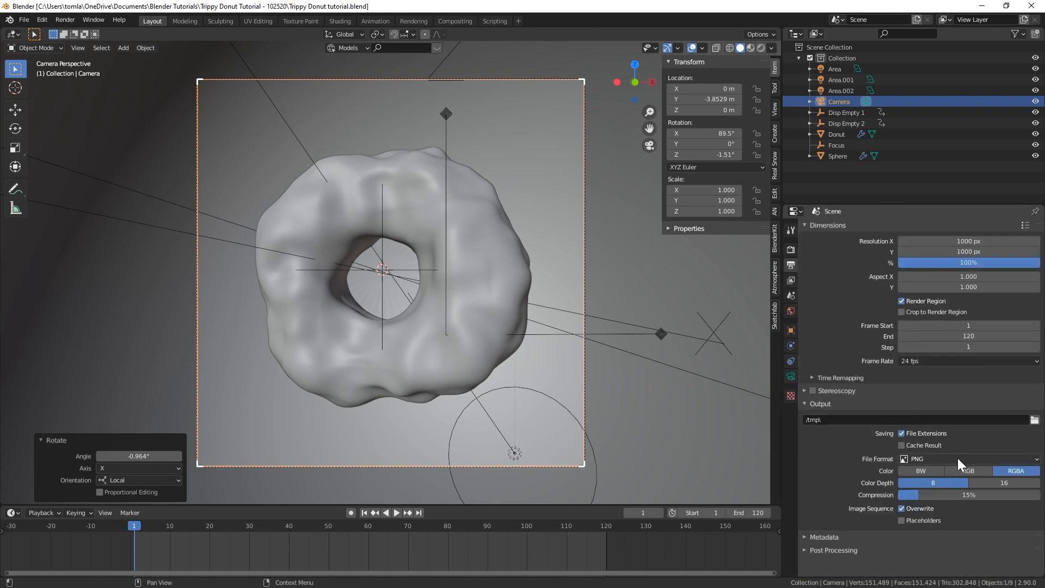
# Set the output file format to JPEG with a quality of 100%
pyautogui.click(958, 459)
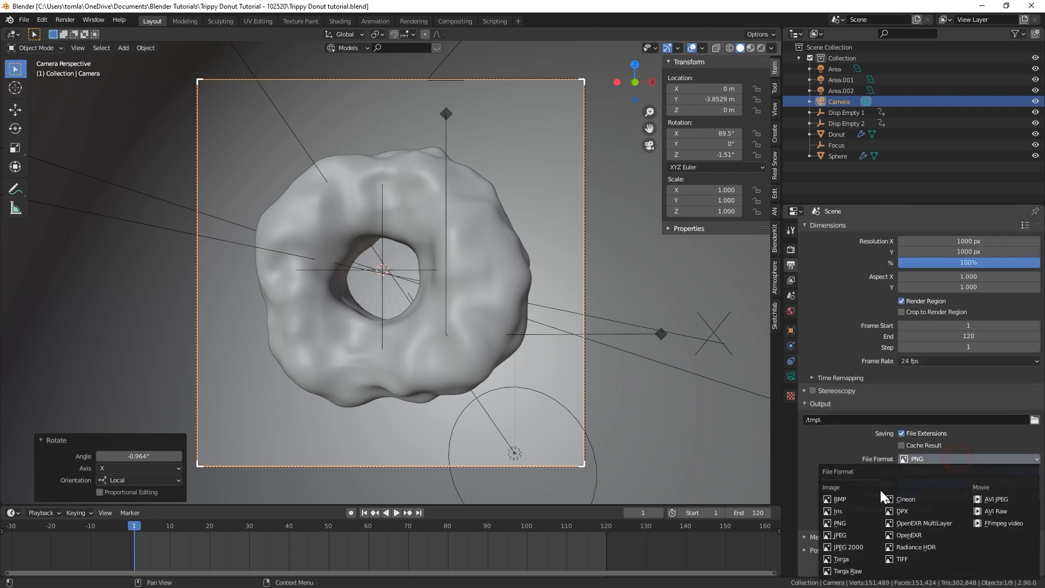
pyautogui.click(853, 530)
pyautogui.moveTo(969, 483); pyautogui.dragTo(1037, 483)
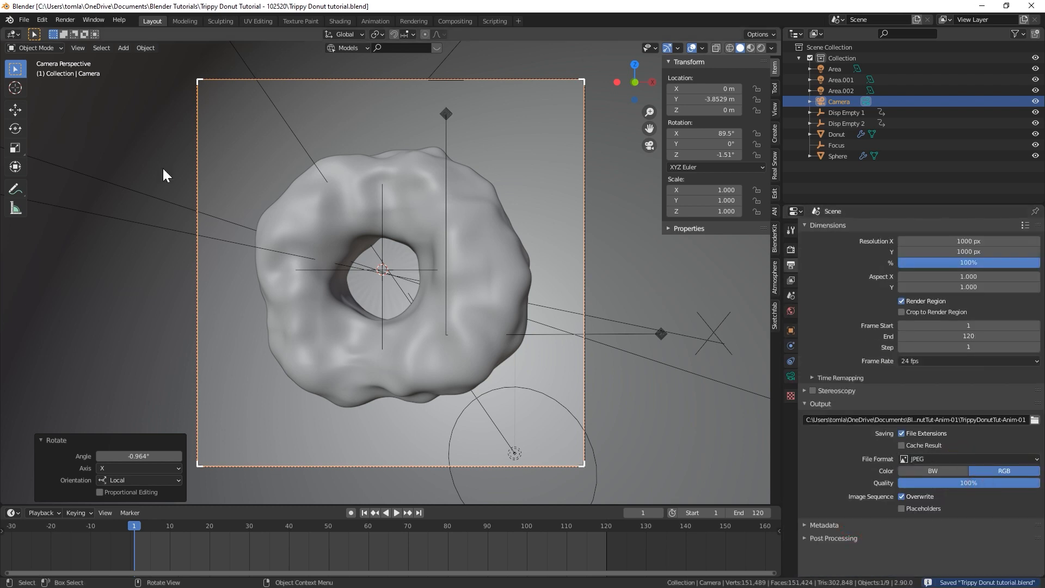